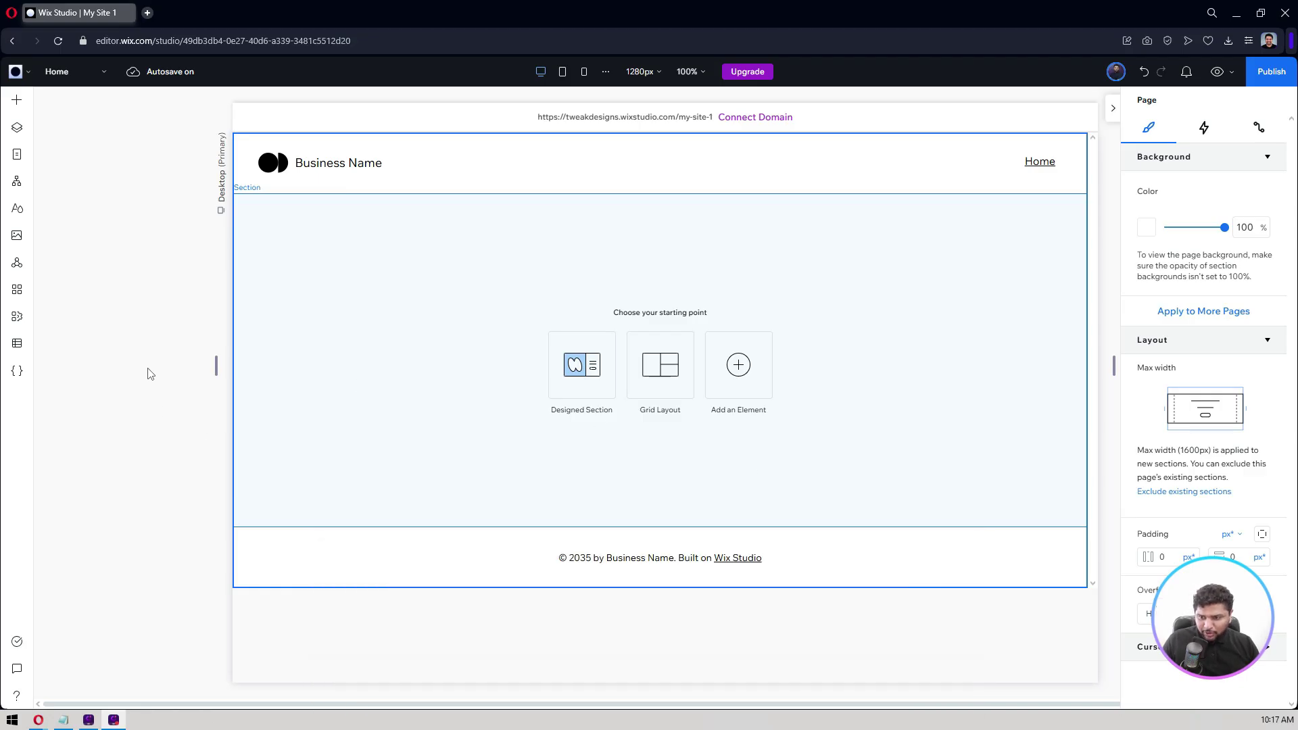
# Add the Wix Pricing Plans app to the site from the available business apps.
pyautogui.click(31, 321)
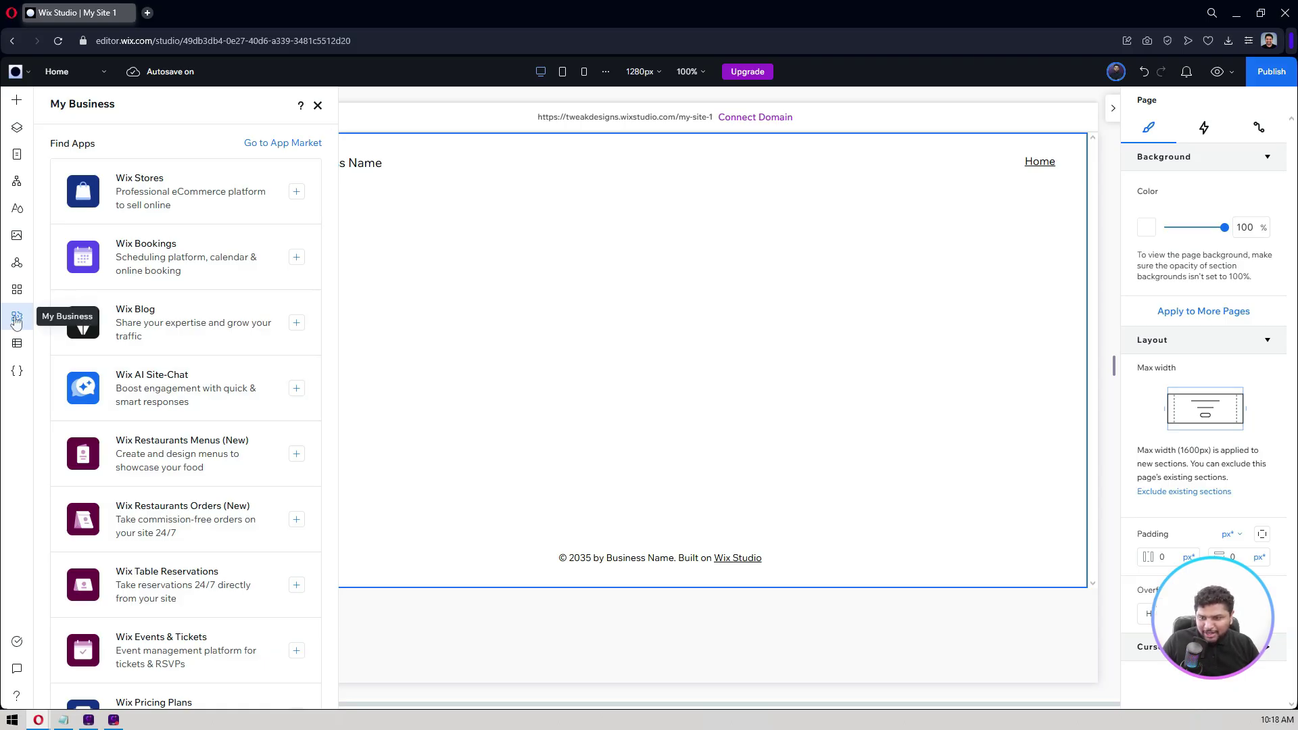
pyautogui.scroll(-1, 159, 290)
pyautogui.scroll(-6, 159, 290)
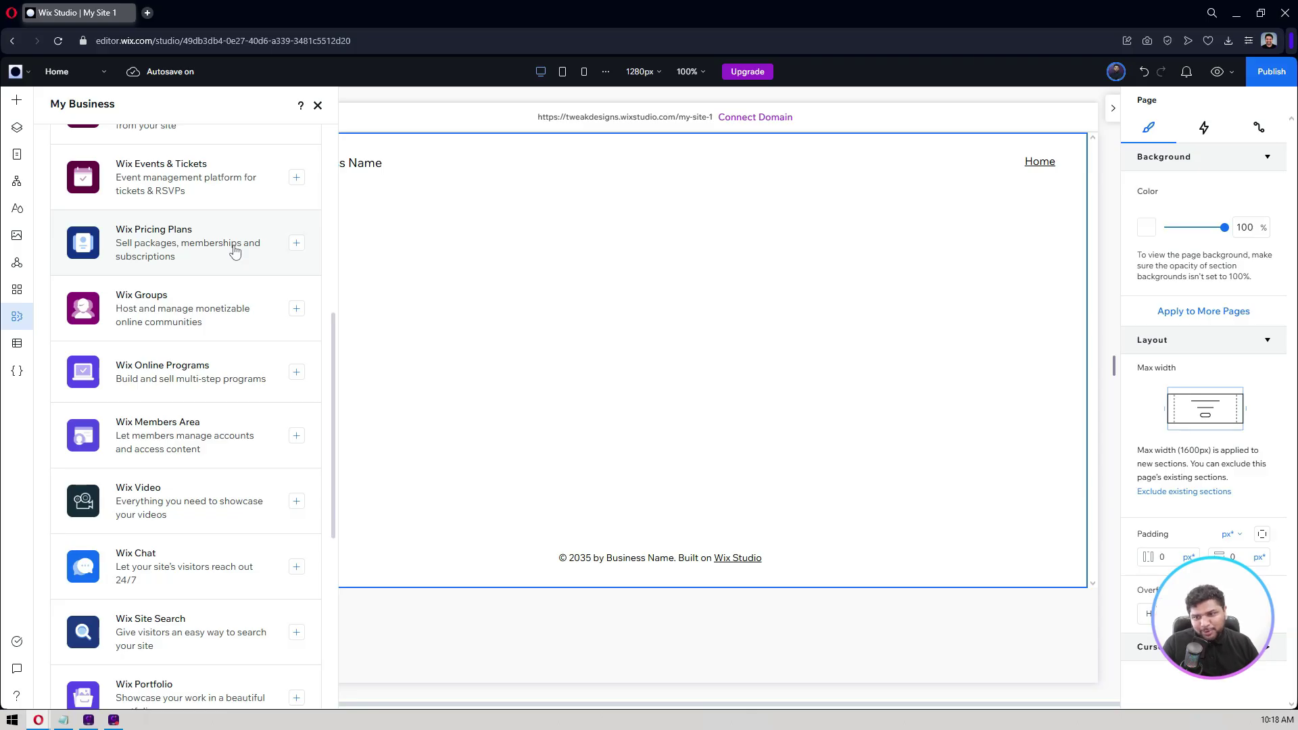
pyautogui.click(296, 243)
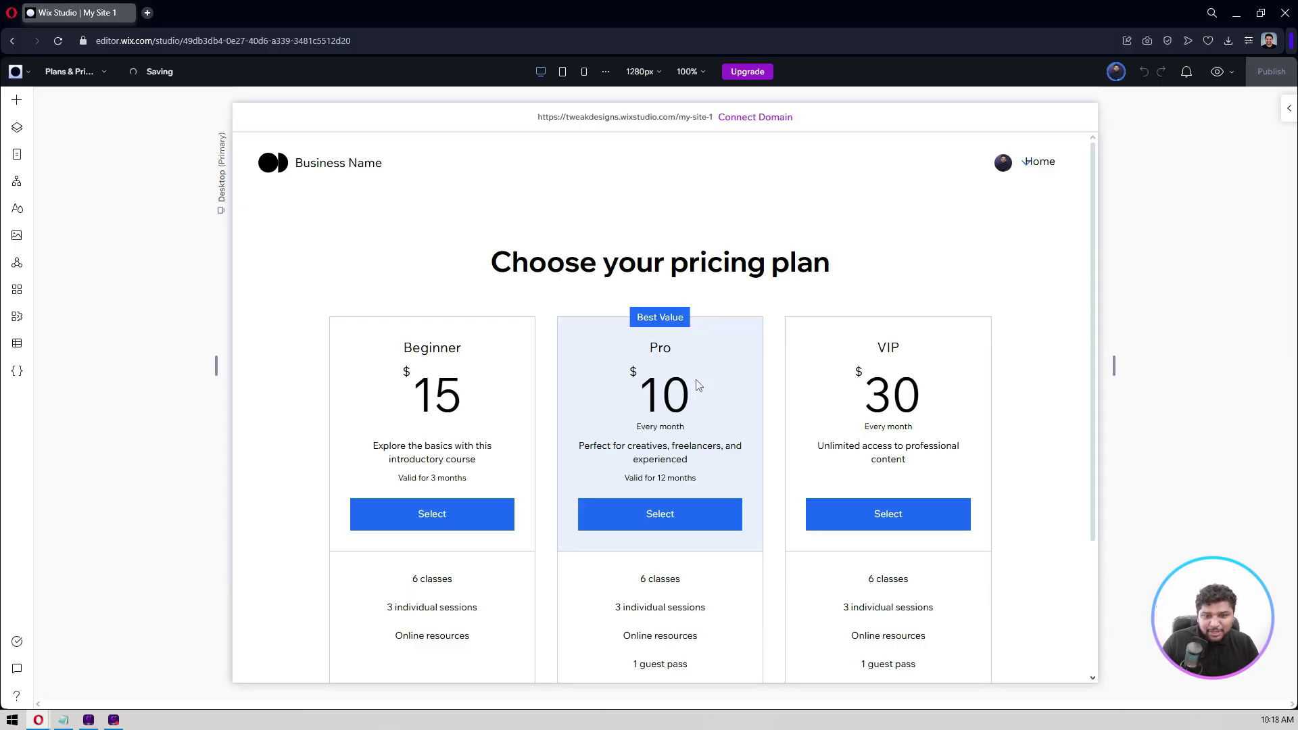
# Review the sample plans on the Plans & Pricing page and the list of site pages.
pyautogui.scroll(-3, 139, 297)
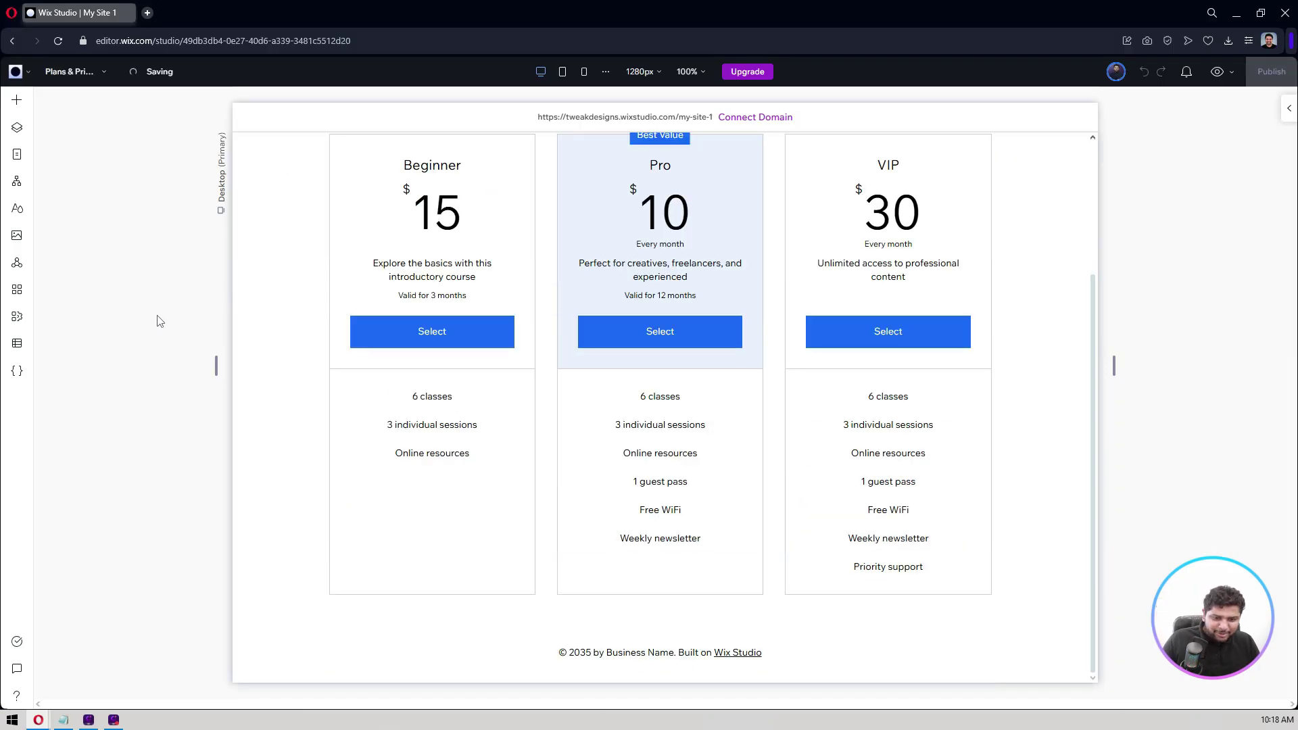
pyautogui.scroll(3, 119, 247)
pyautogui.click(70, 71)
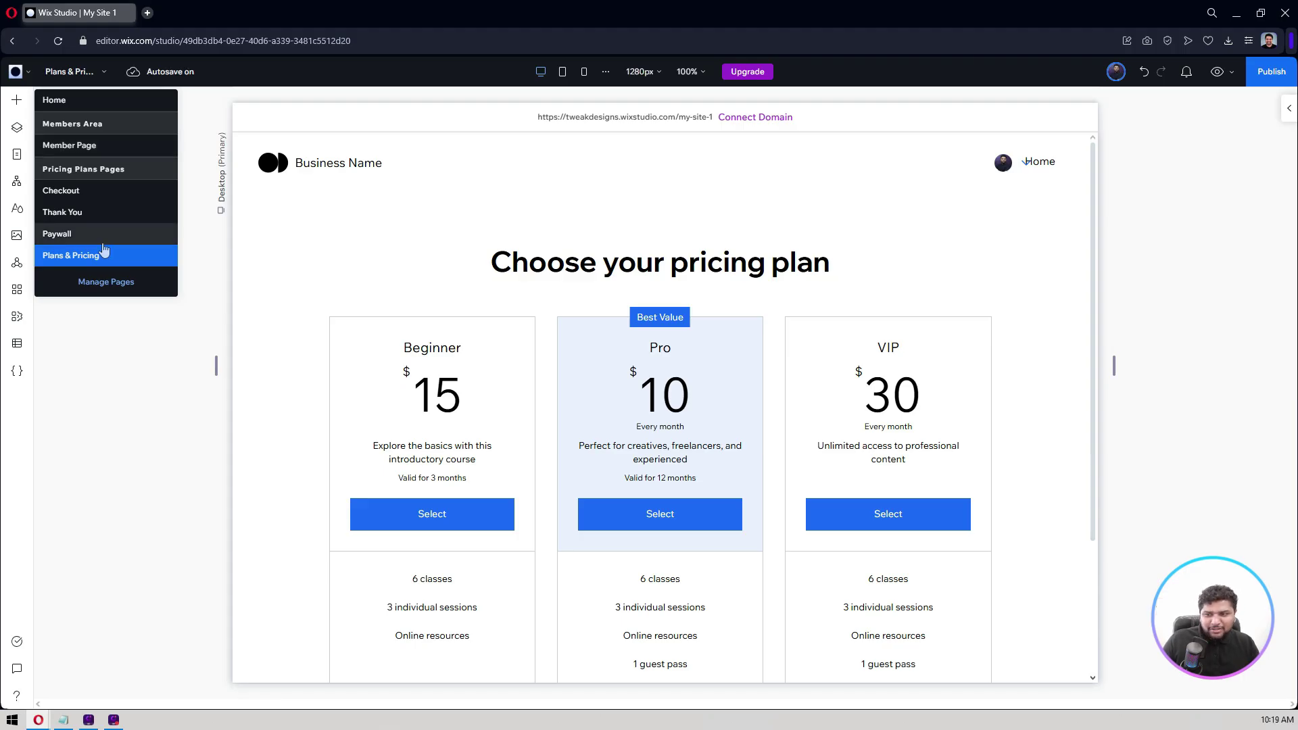
pyautogui.click(108, 376)
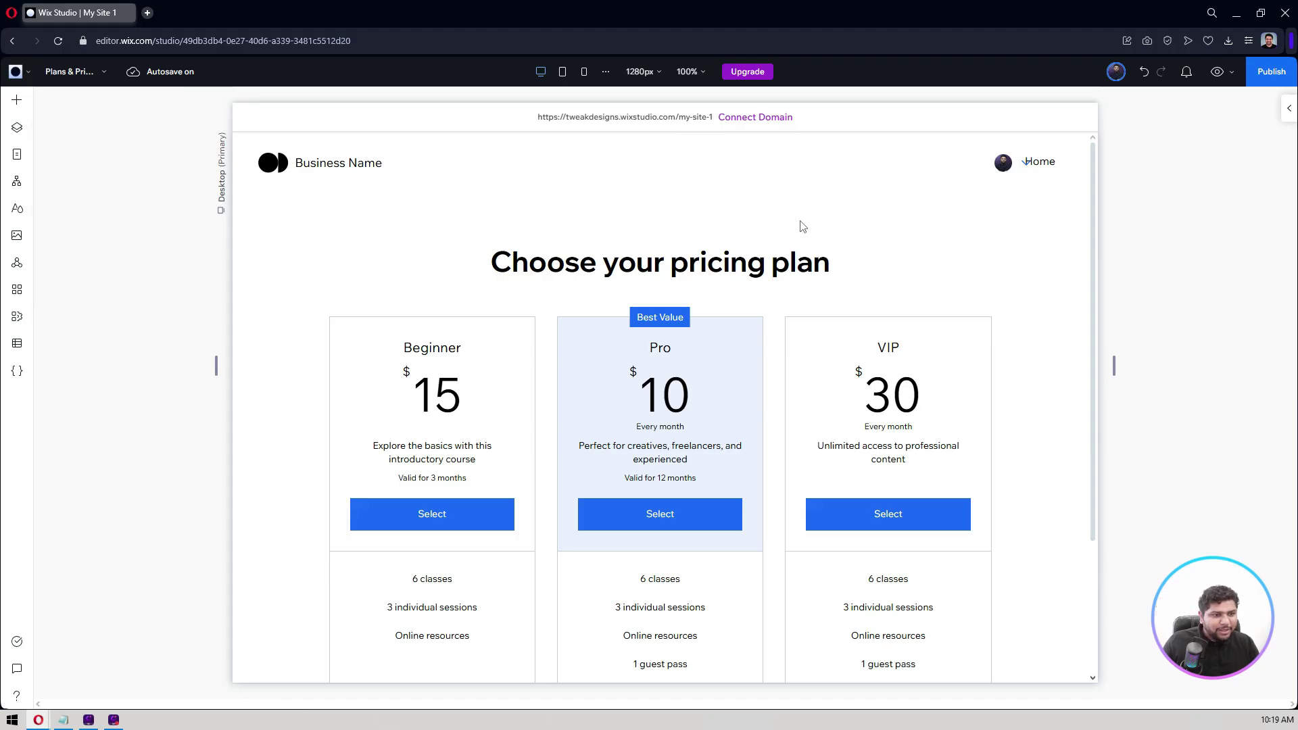
# Move the login bar to the middle of the header, at about X 573 px and Y 25 px.
pyautogui.click(992, 158)
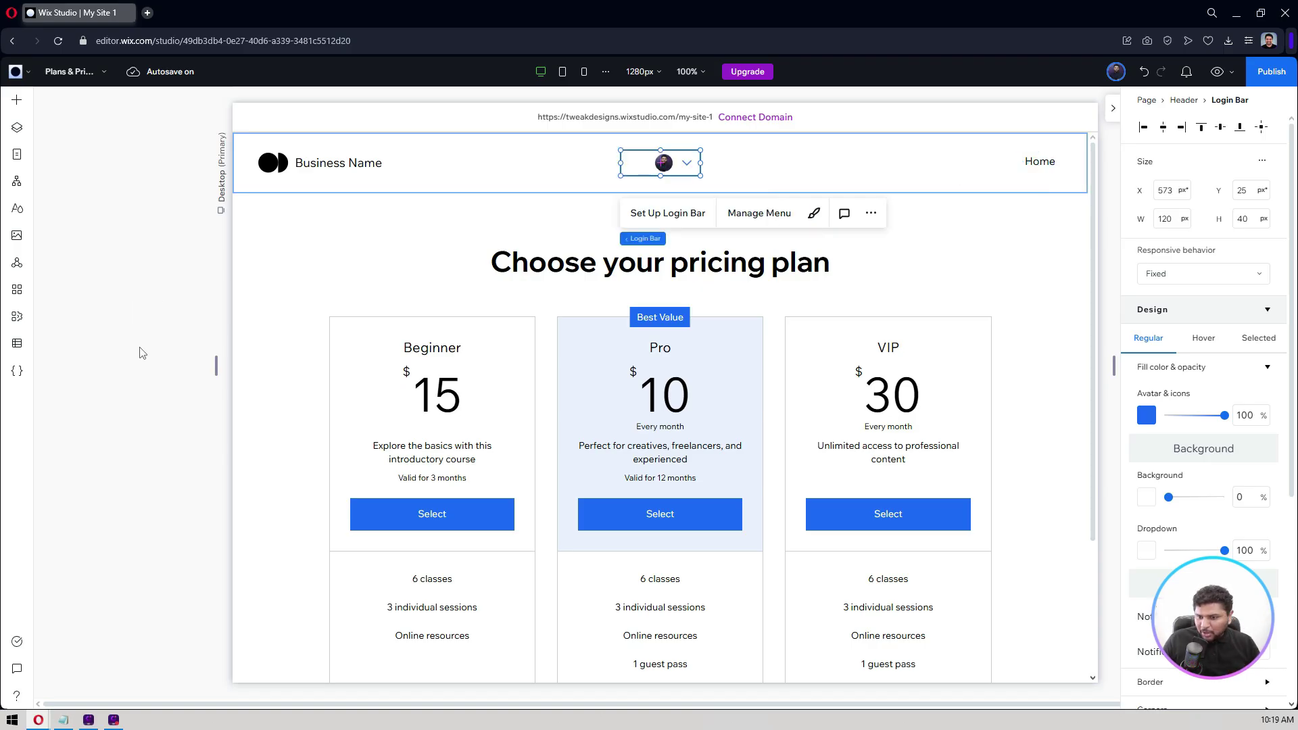
pyautogui.click(162, 322)
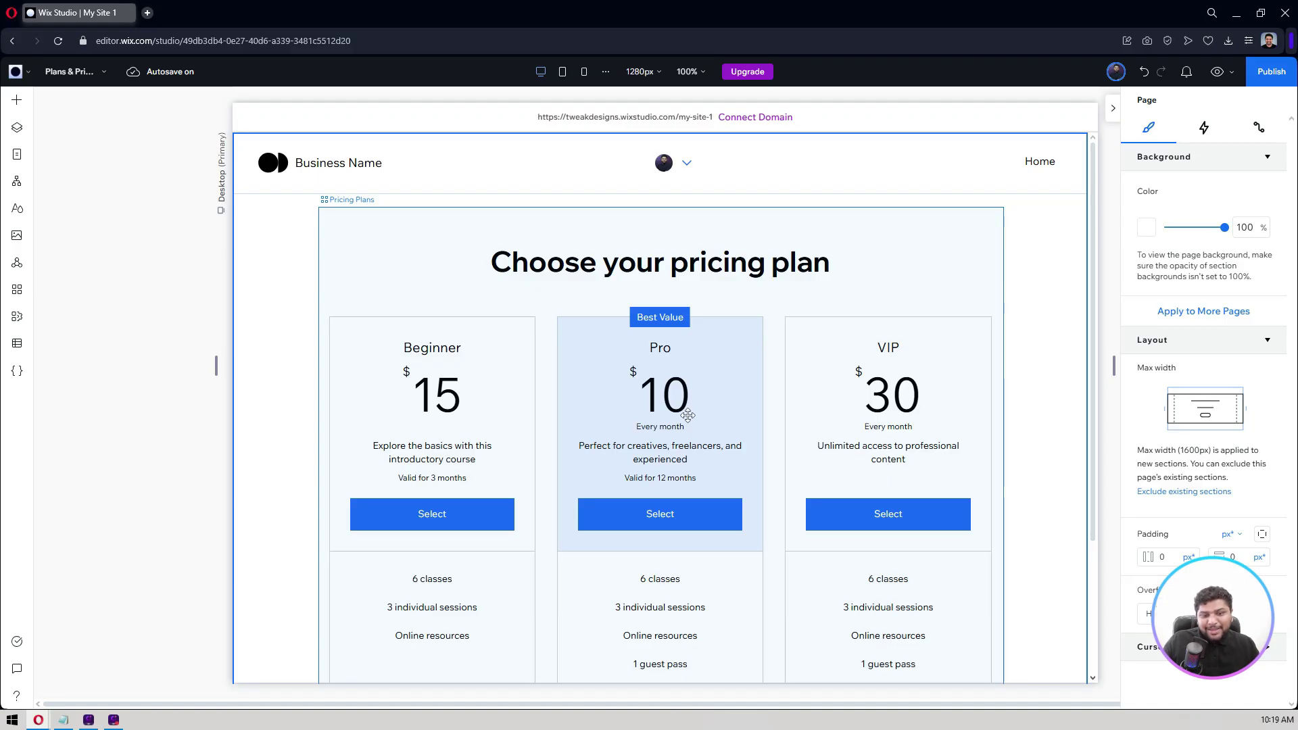
# Open plan management for the Pricing Plans element and get started with setting up plans.
pyautogui.click(539, 365)
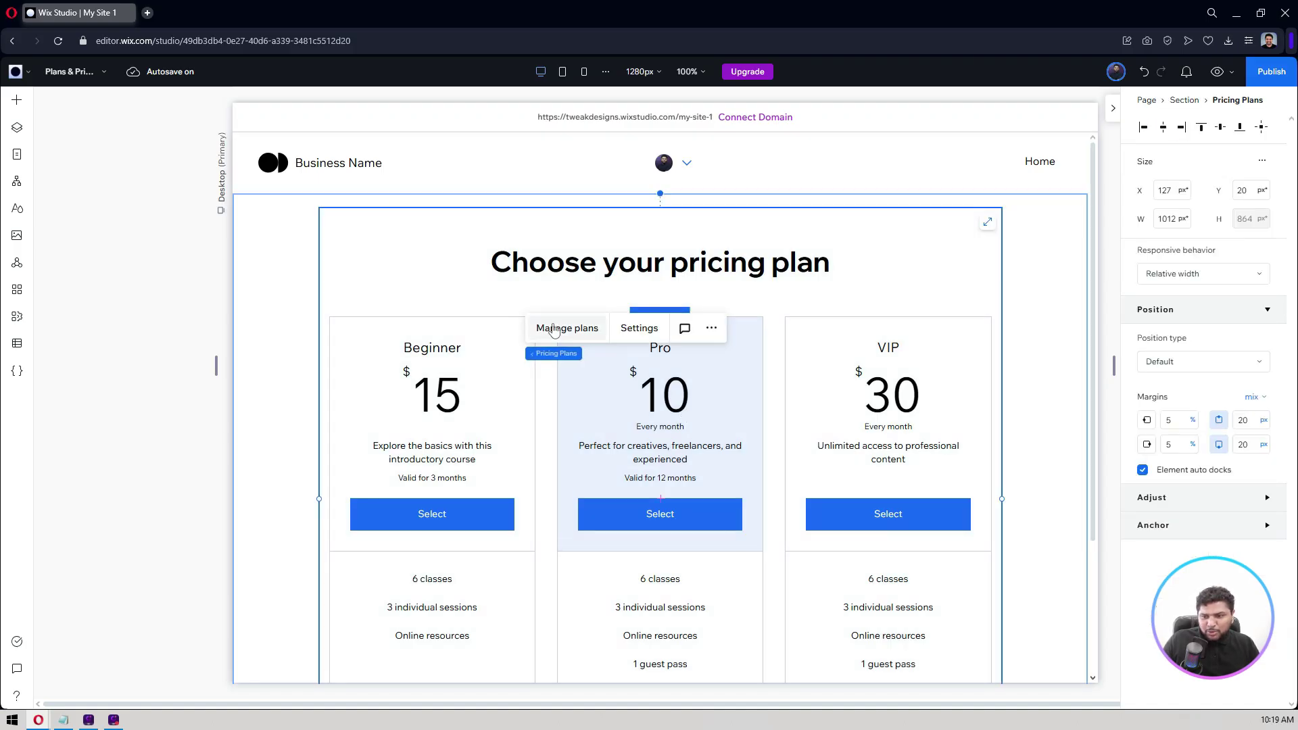
pyautogui.click(17, 317)
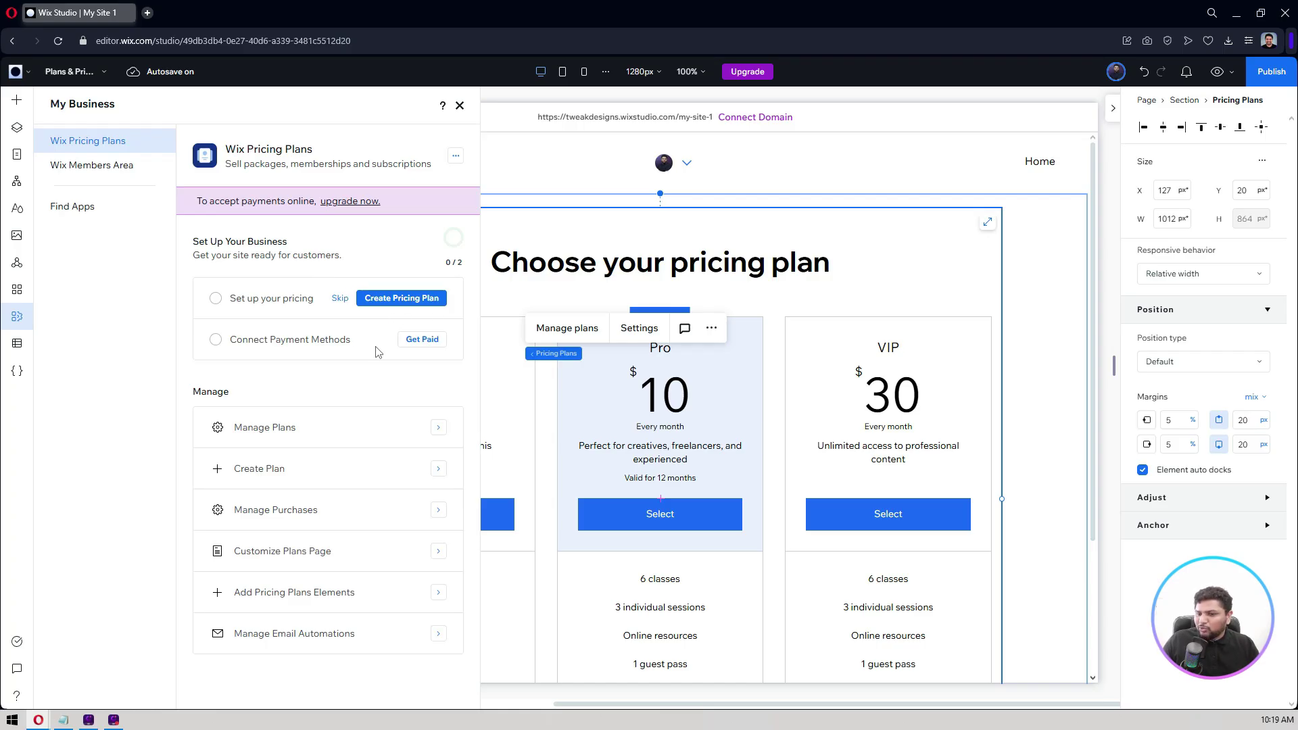
pyautogui.click(18, 317)
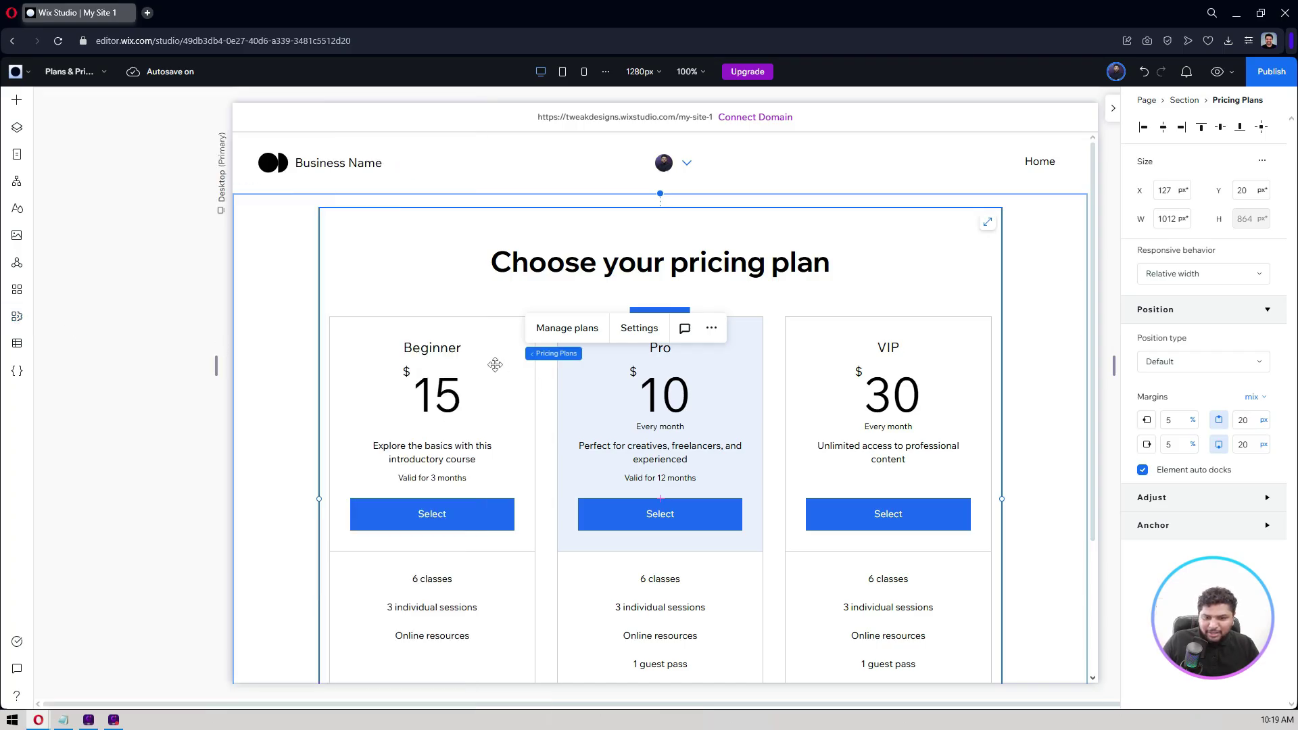
pyautogui.click(556, 329)
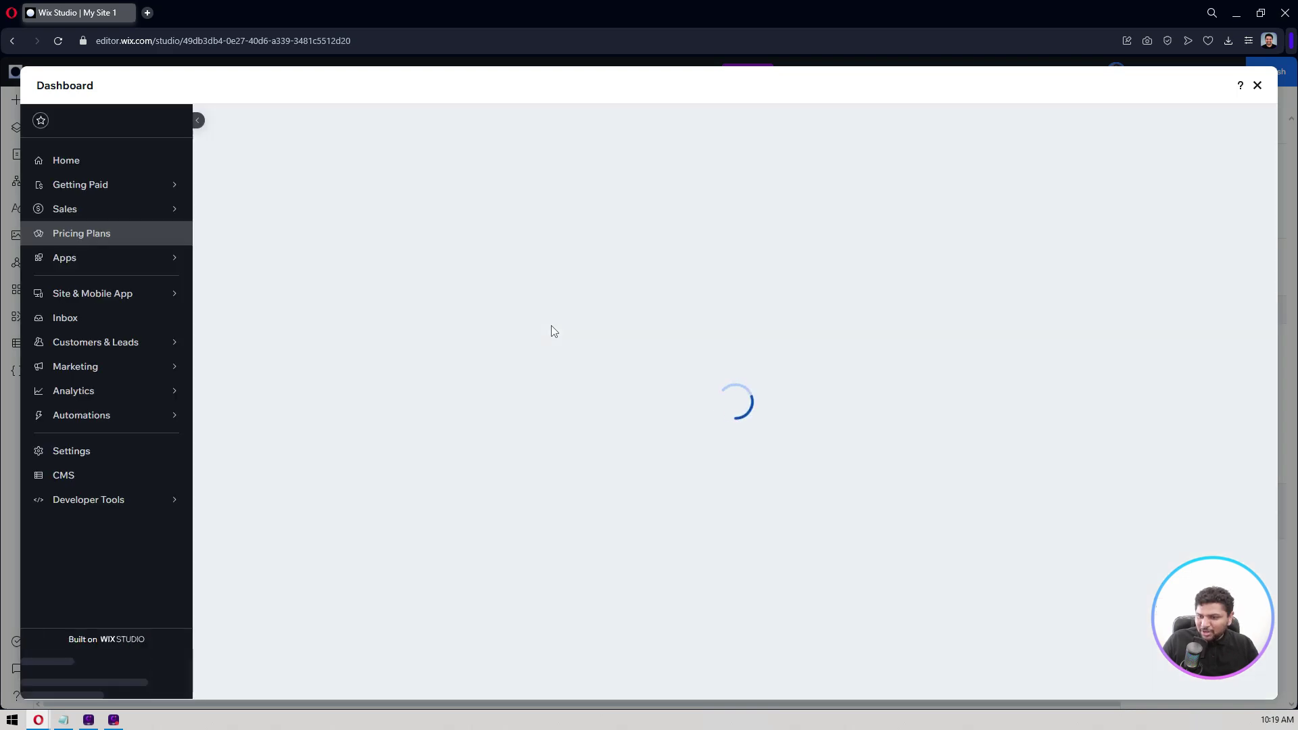
pyautogui.moveTo(92, 293)
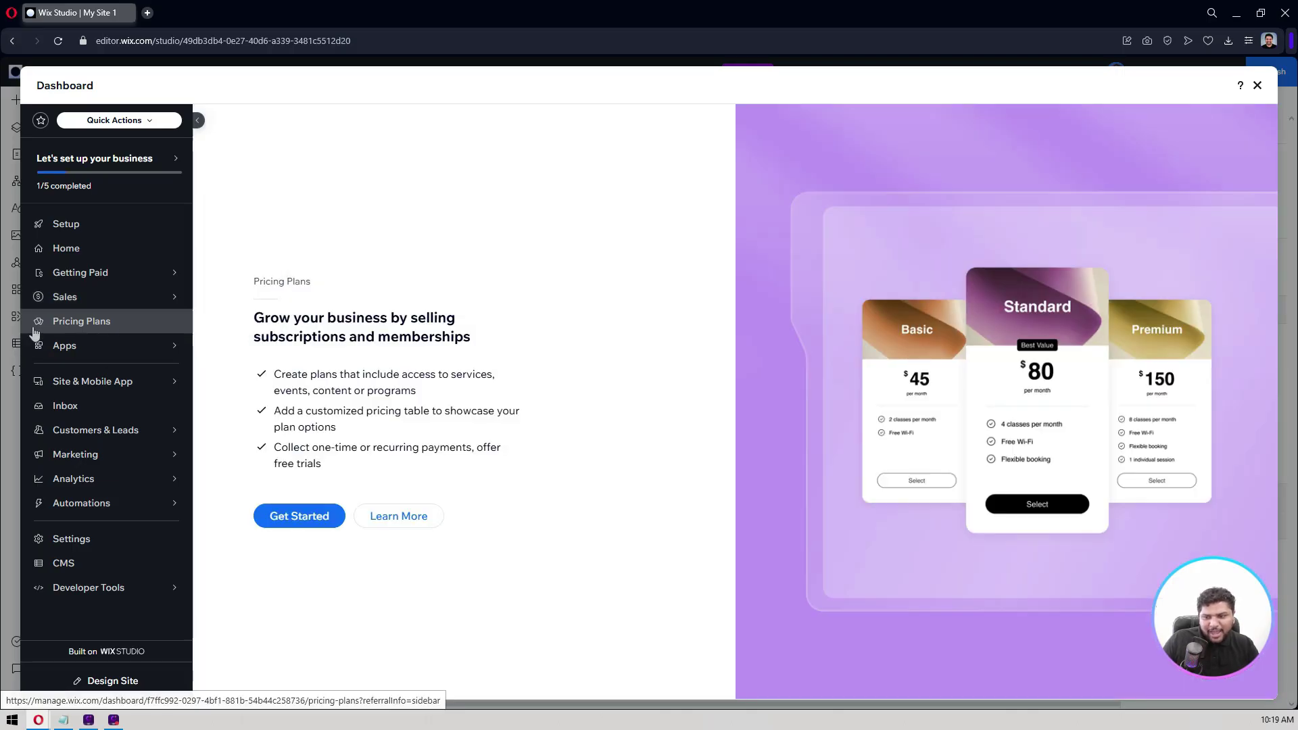
pyautogui.click(300, 515)
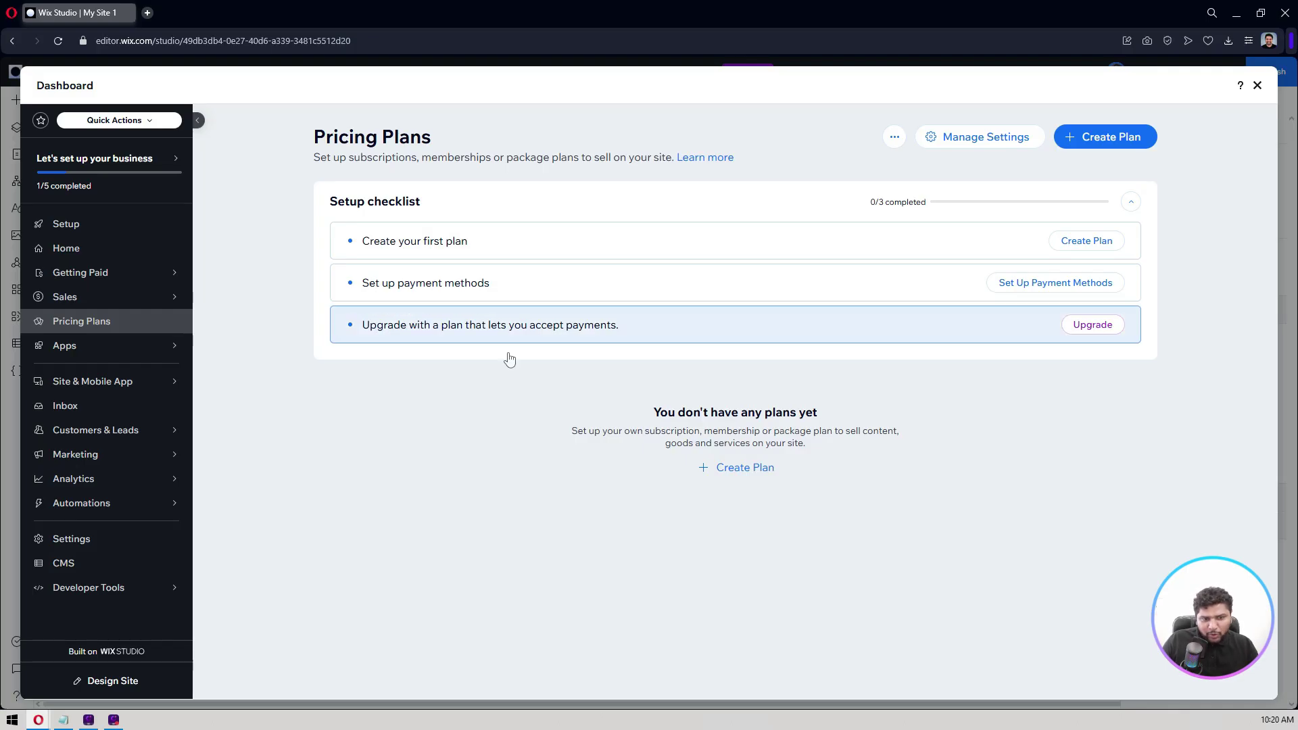
# Create the first pricing plan and name it "Free".
pyautogui.click(1087, 243)
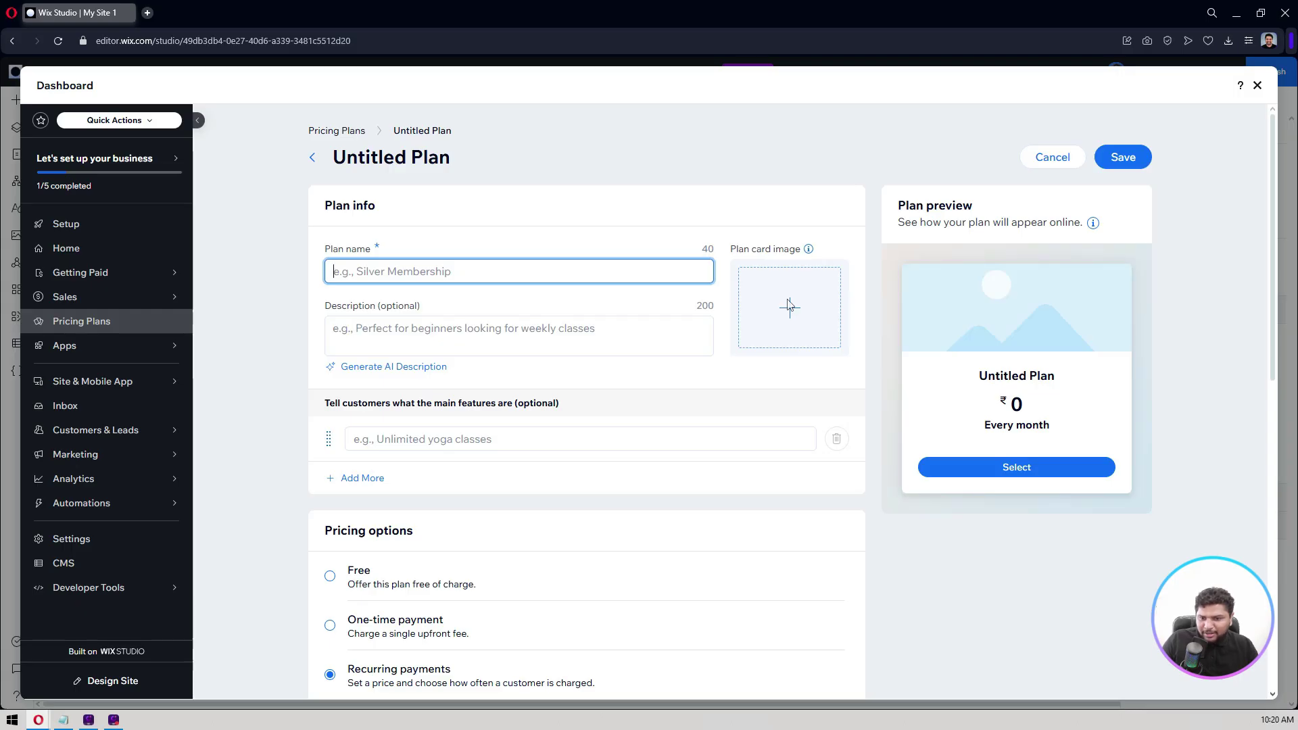
pyautogui.press('shift')
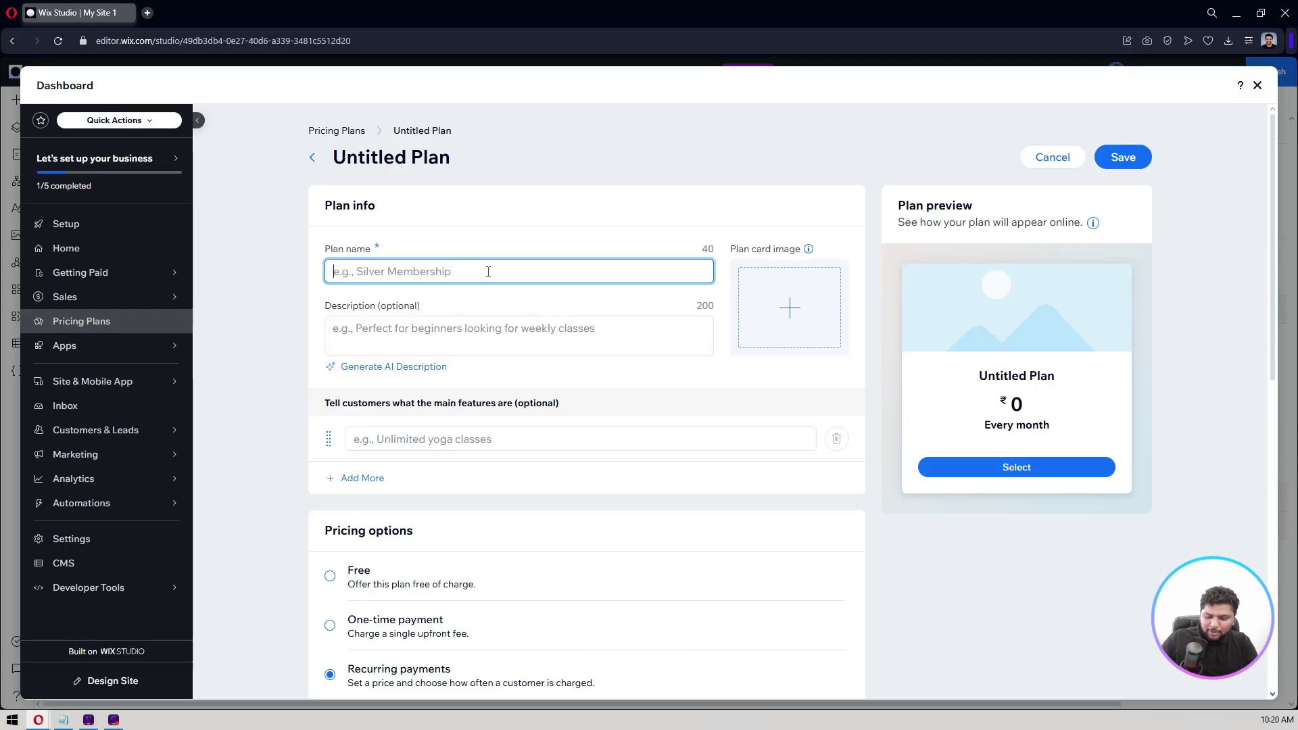
pyautogui.write('Free')
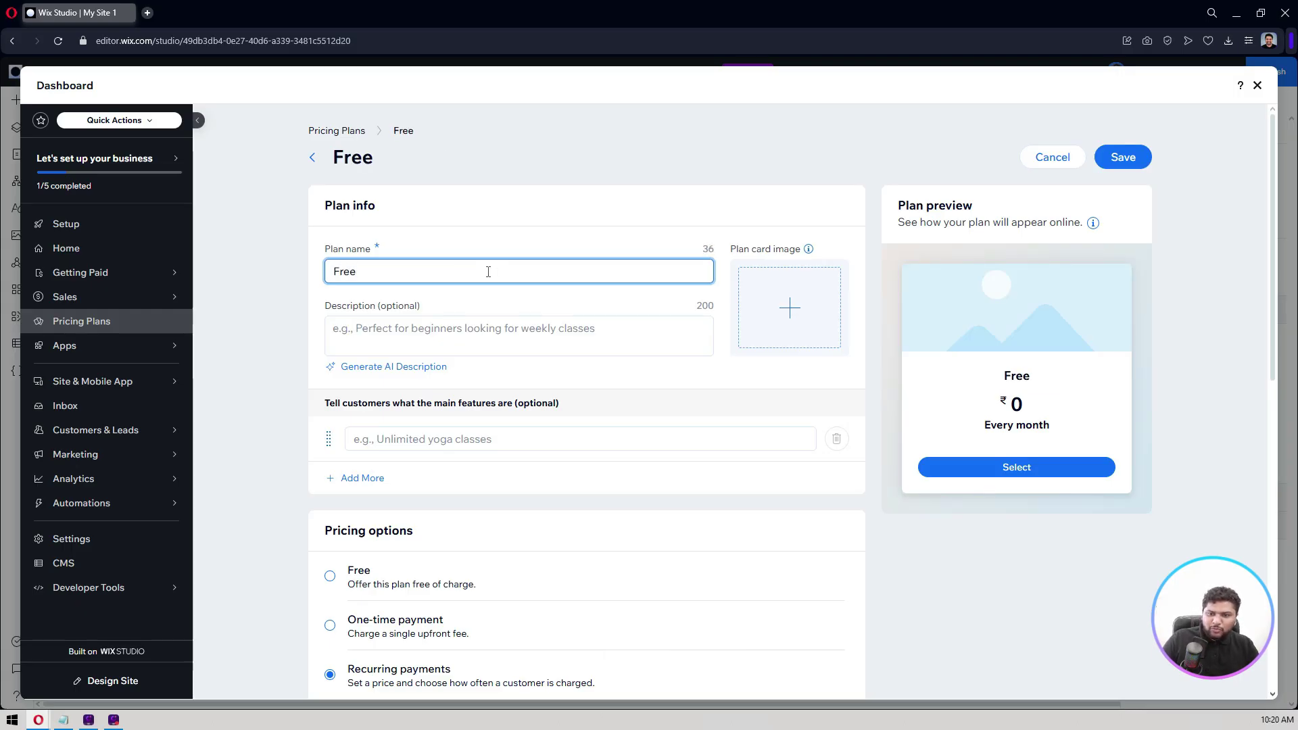
# Enter "For freelancers" as the plan's description.
pyautogui.click(338, 335)
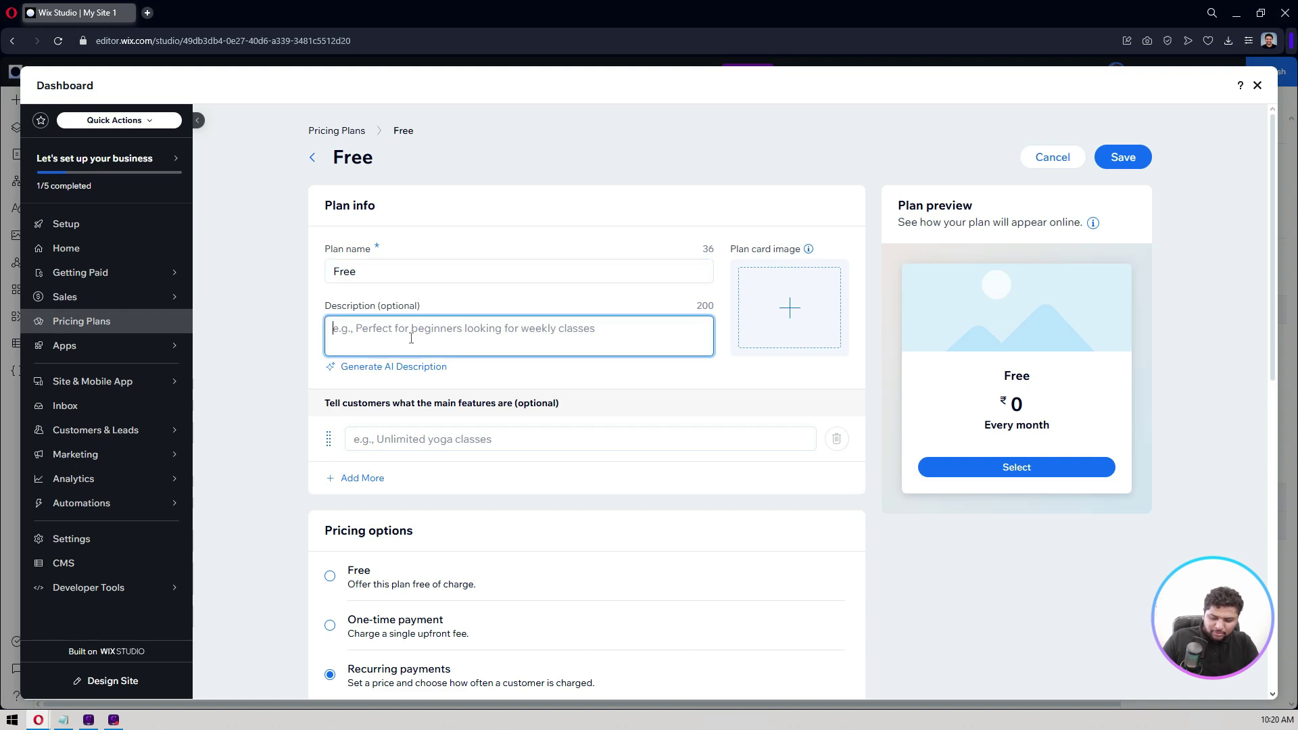
pyautogui.write('For e')
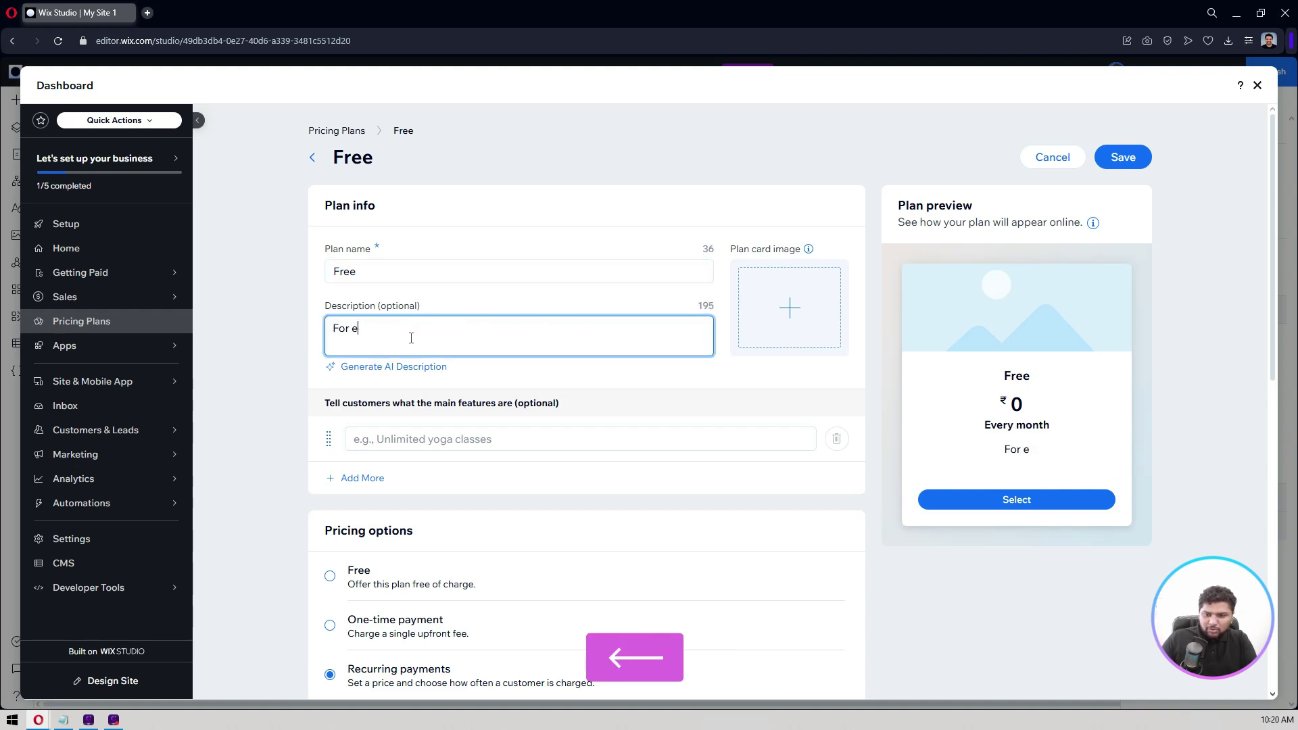
pyautogui.press('BackSpace')
pyautogui.write('inf')
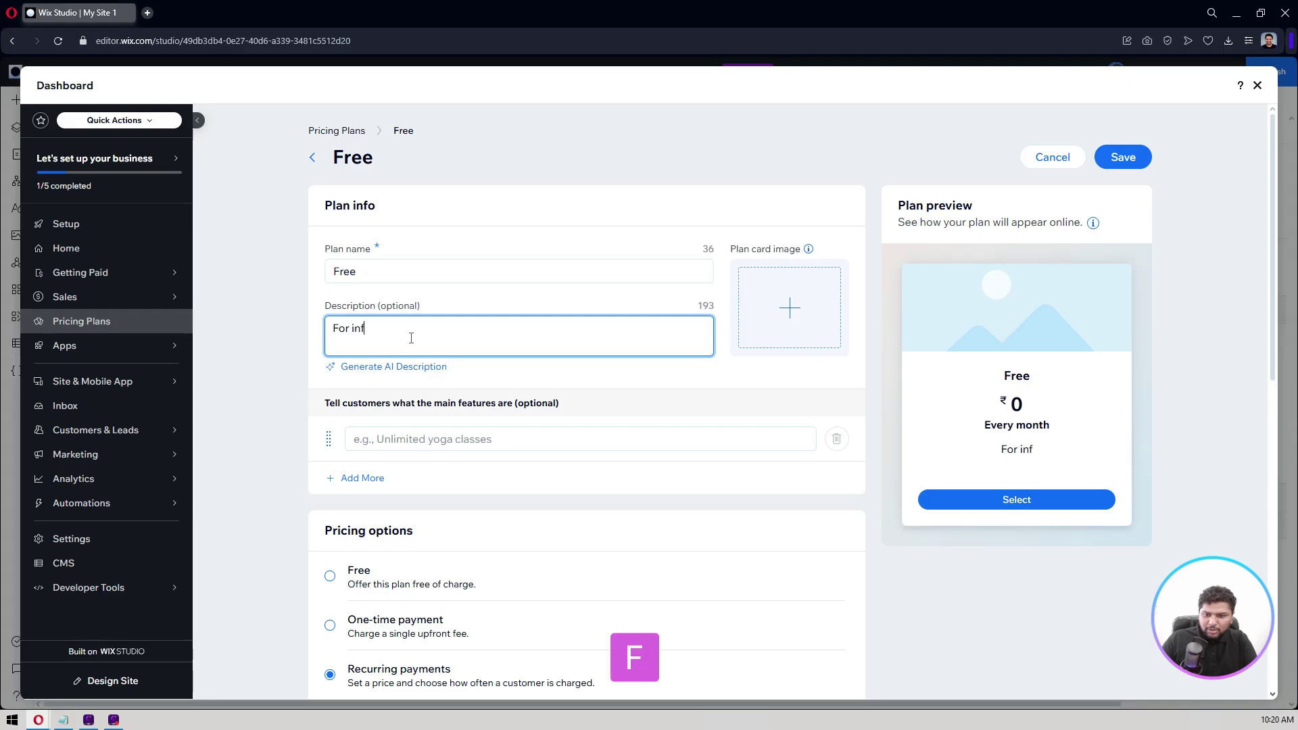
pyautogui.press('BackSpace')
pyautogui.write('diu')
pyautogui.press('BackSpace')
pyautogui.write('v')
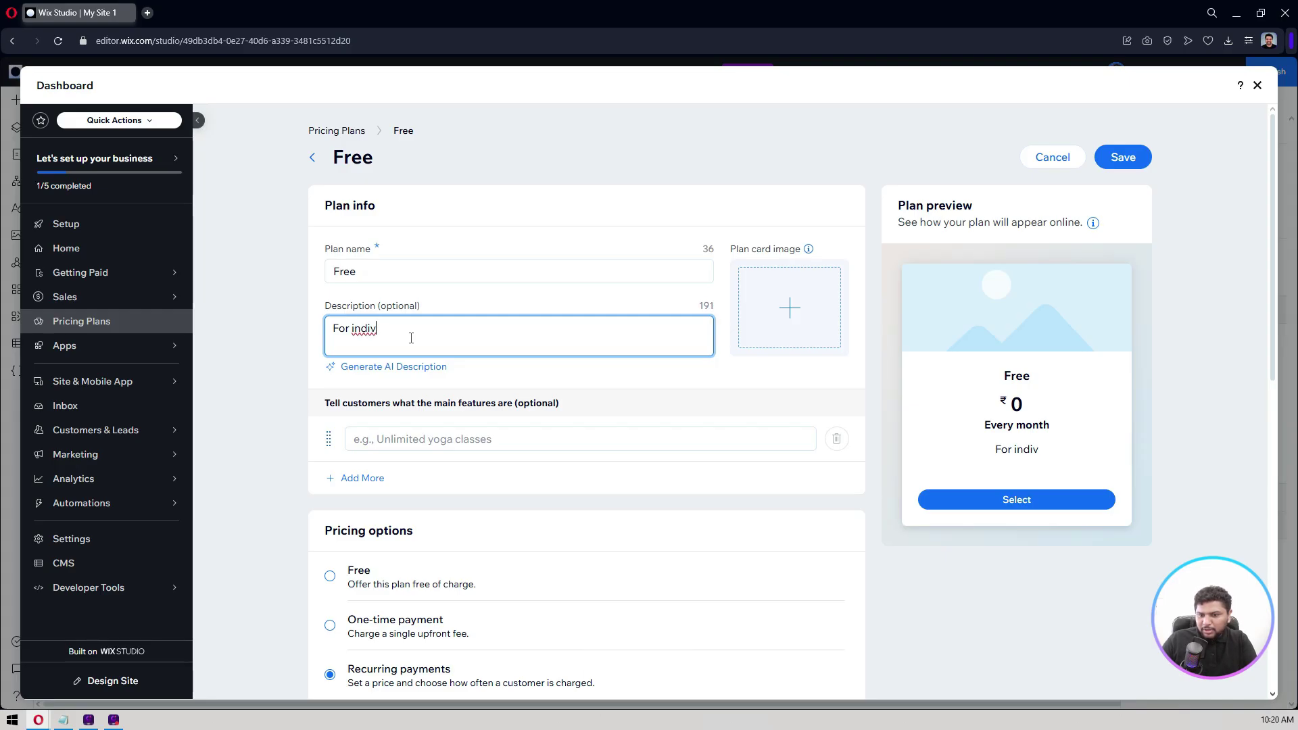
pyautogui.press('BackSpace')
pyautogui.press('BackSpace')
pyautogui.press('BackSpace')
pyautogui.press('BackSpace')
pyautogui.press('BackSpace')
pyautogui.write('fre')
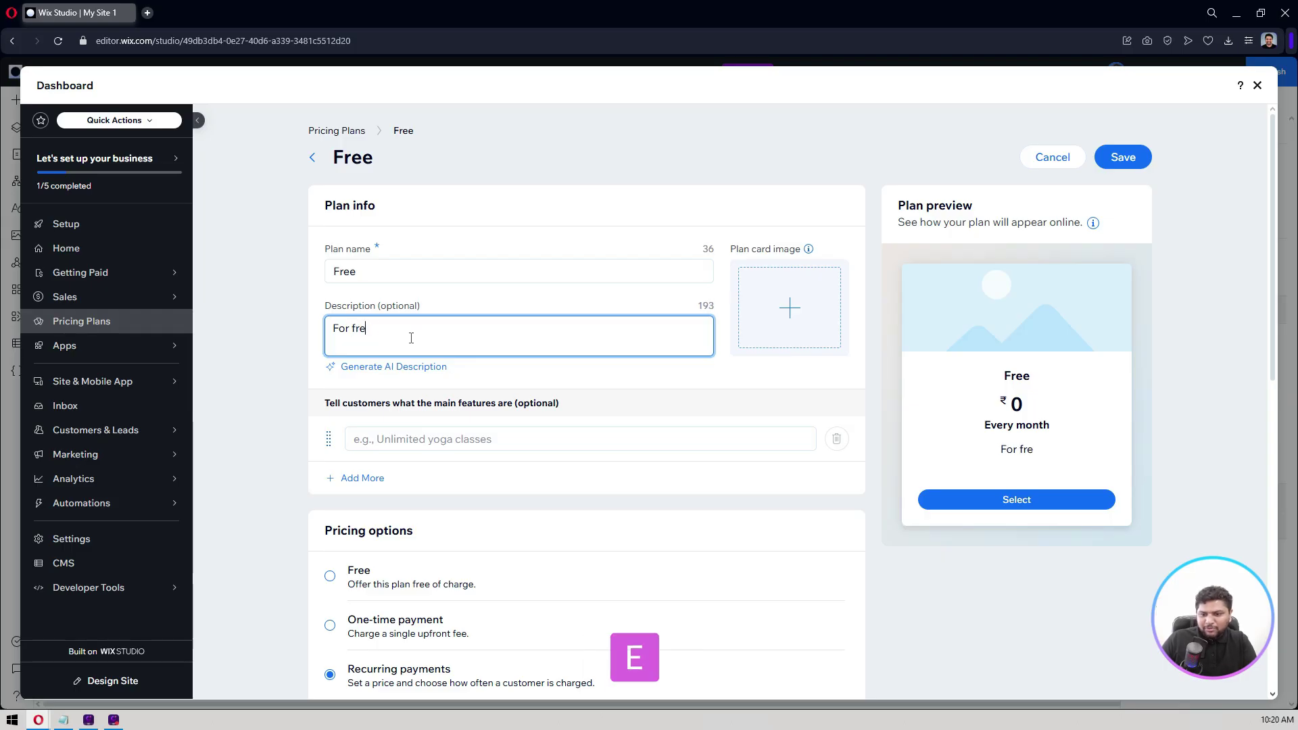
pyautogui.write('elancers')
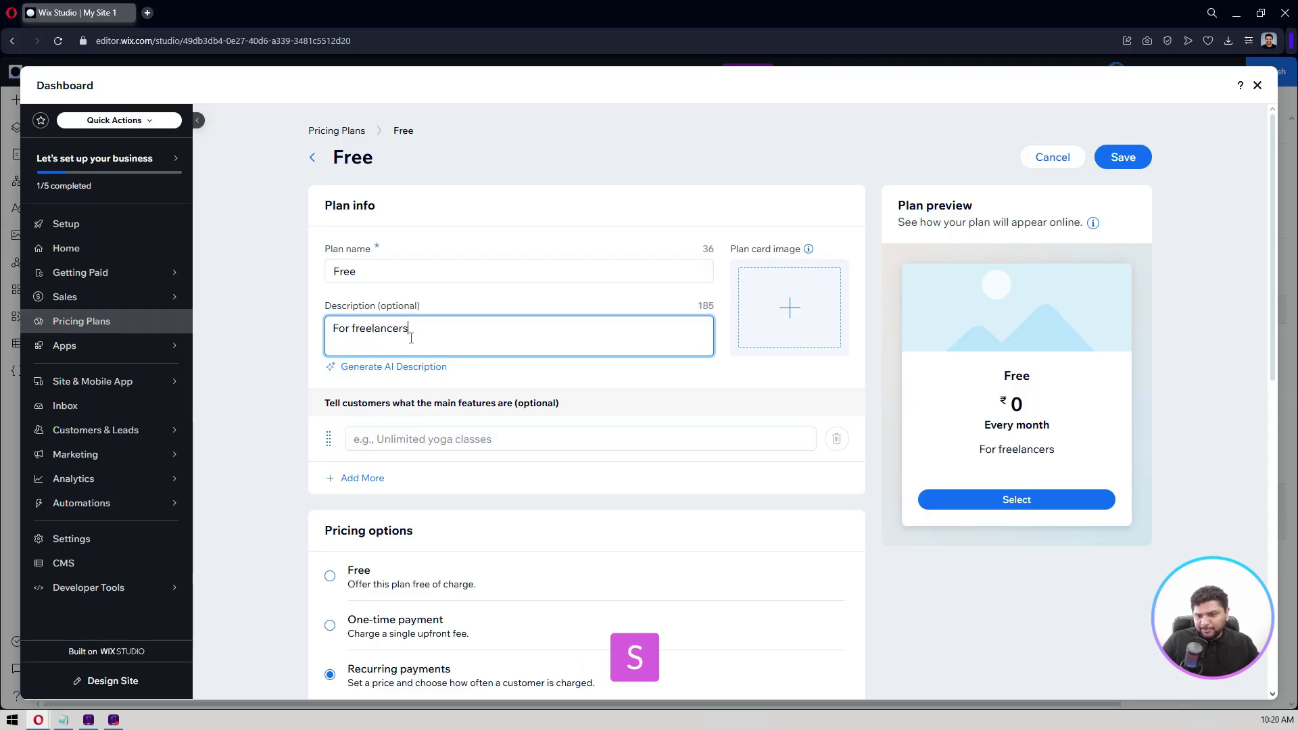
pyautogui.click(236, 353)
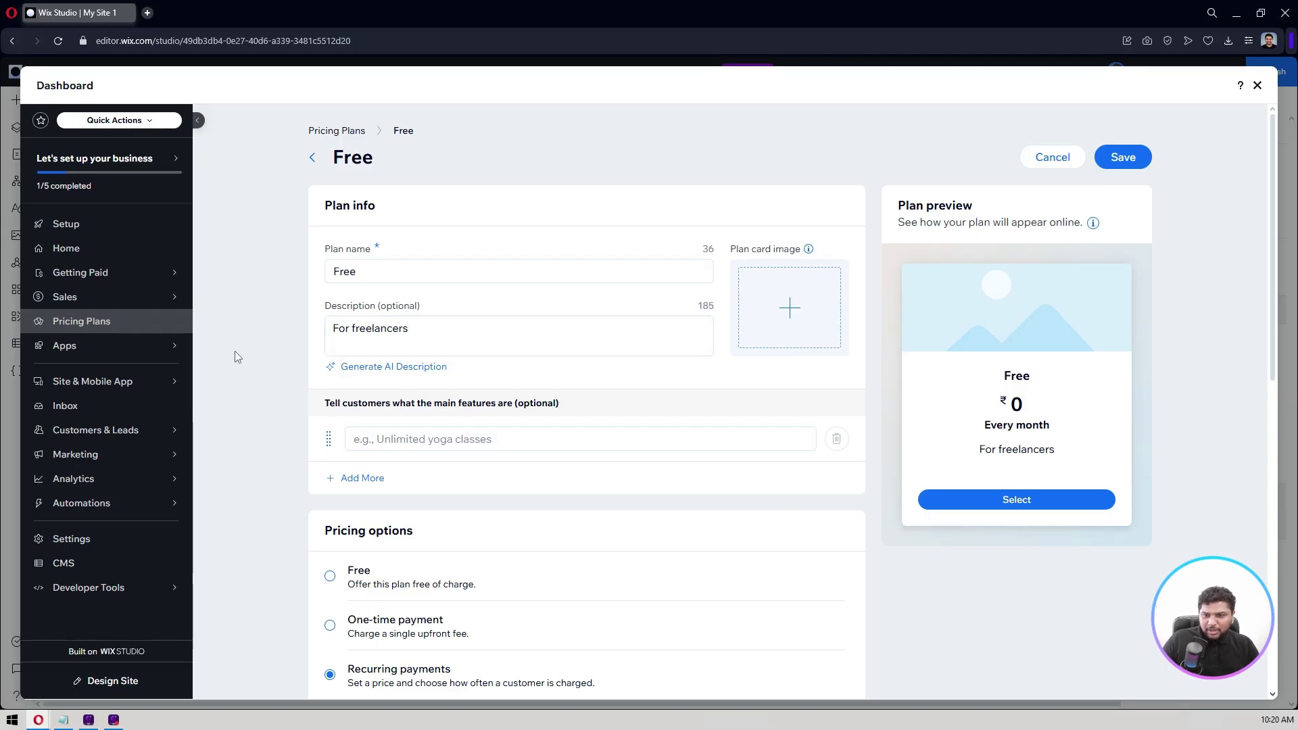
# Search the media library for "freelancer" and use the Wix photo of the woman in a rust-coloured blouse as the plan card image.
pyautogui.click(752, 287)
pyautogui.click(583, 440)
pyautogui.click(775, 437)
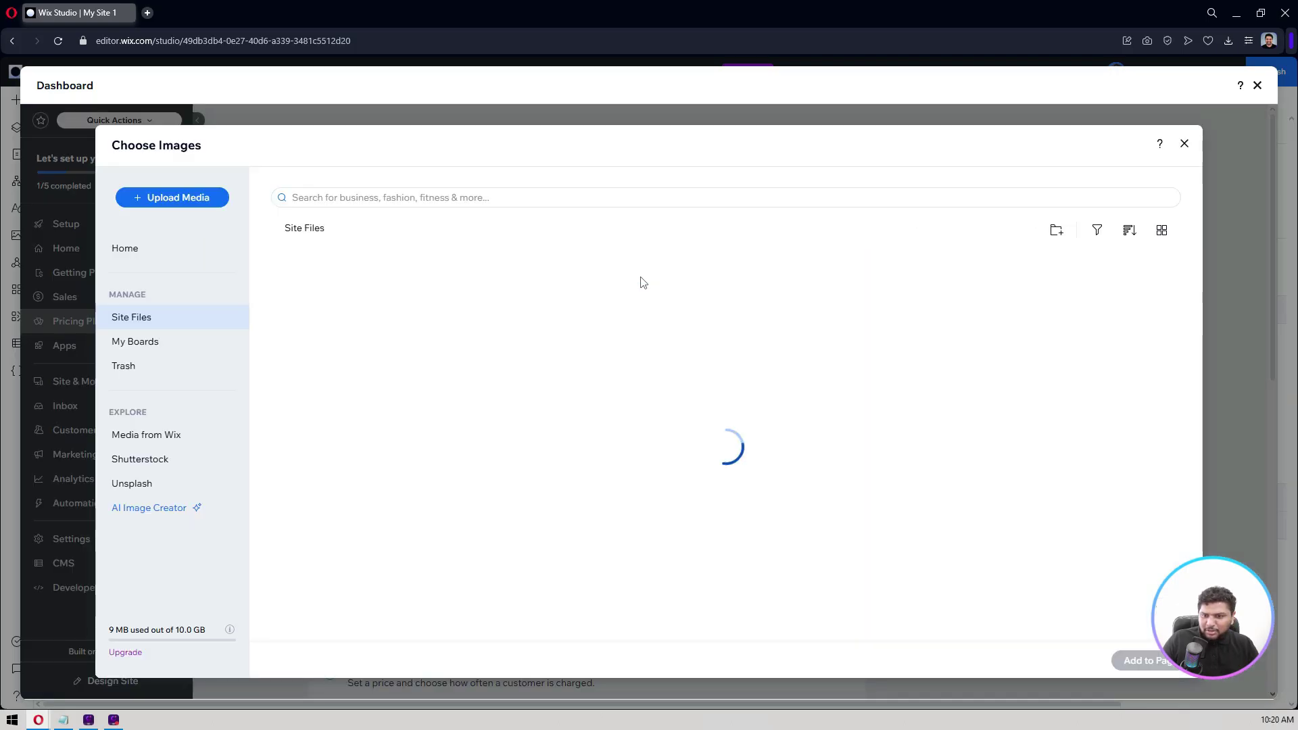
pyautogui.click(509, 197)
pyautogui.write('fr')
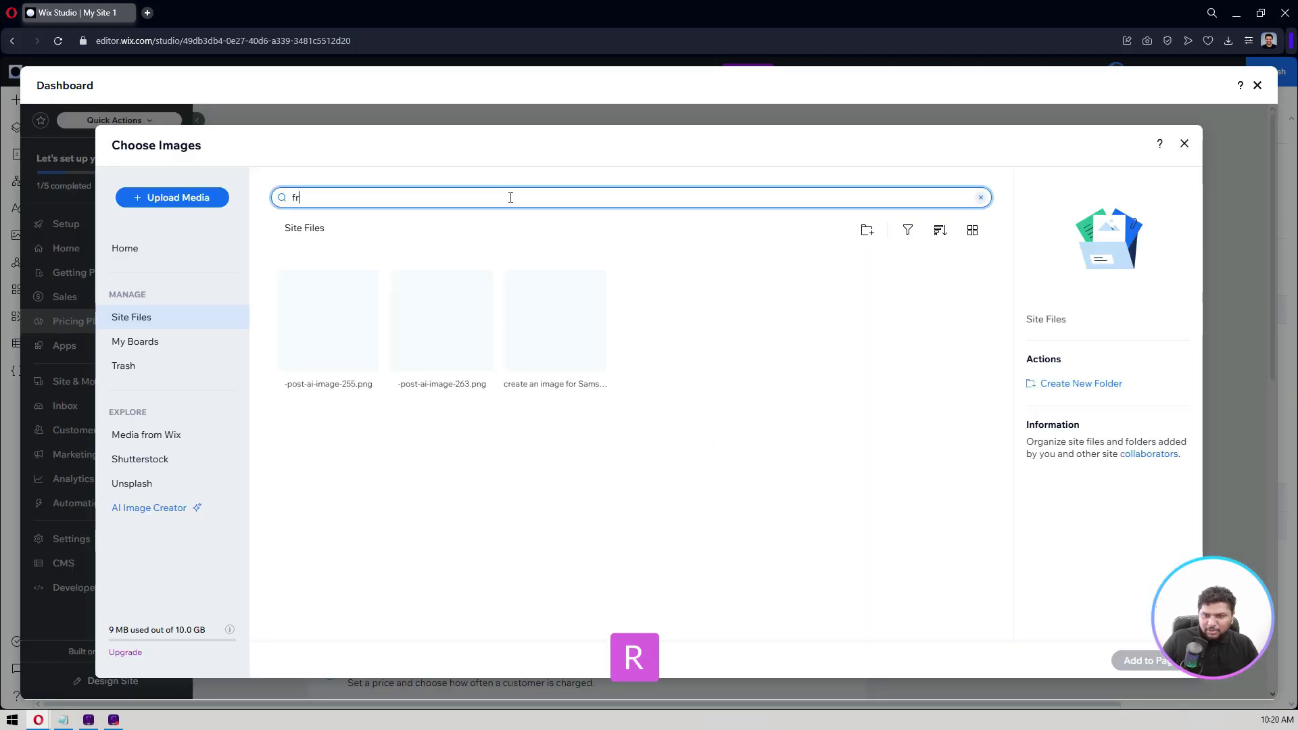
pyautogui.write('eelancer')
pyautogui.press('Return')
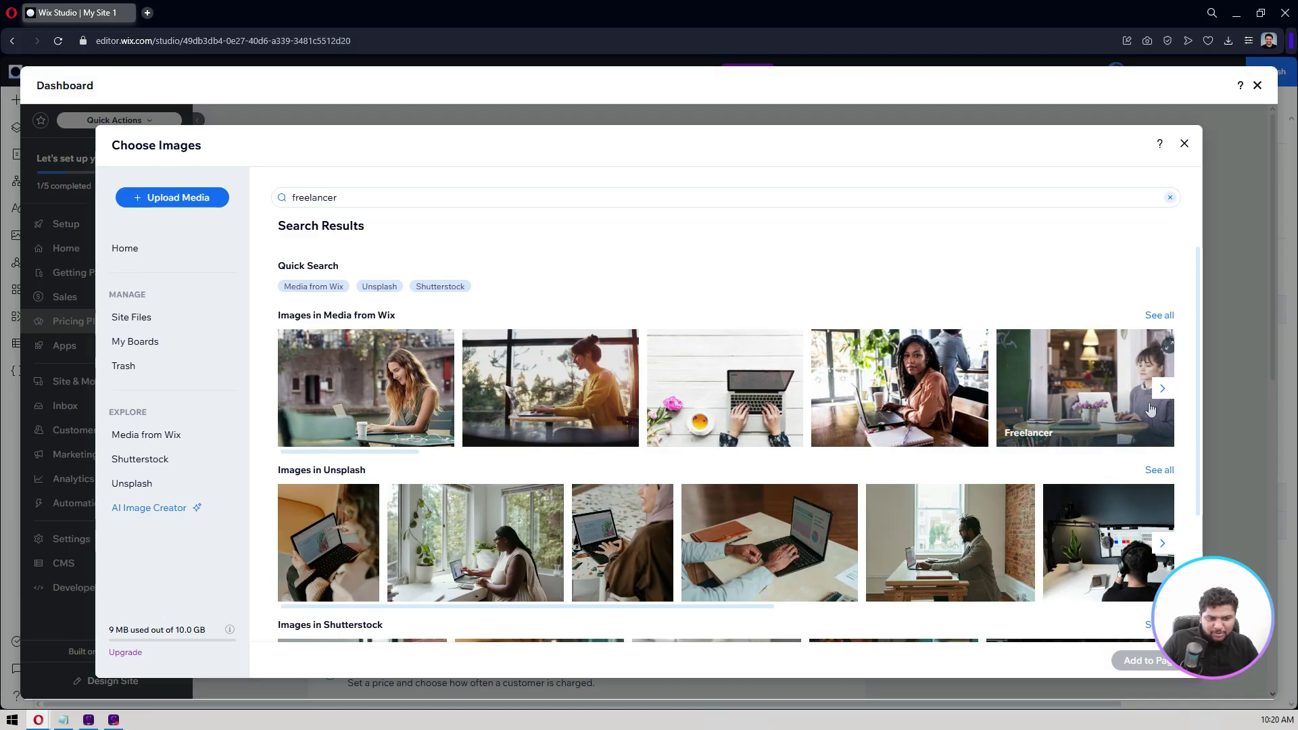
pyautogui.click(885, 393)
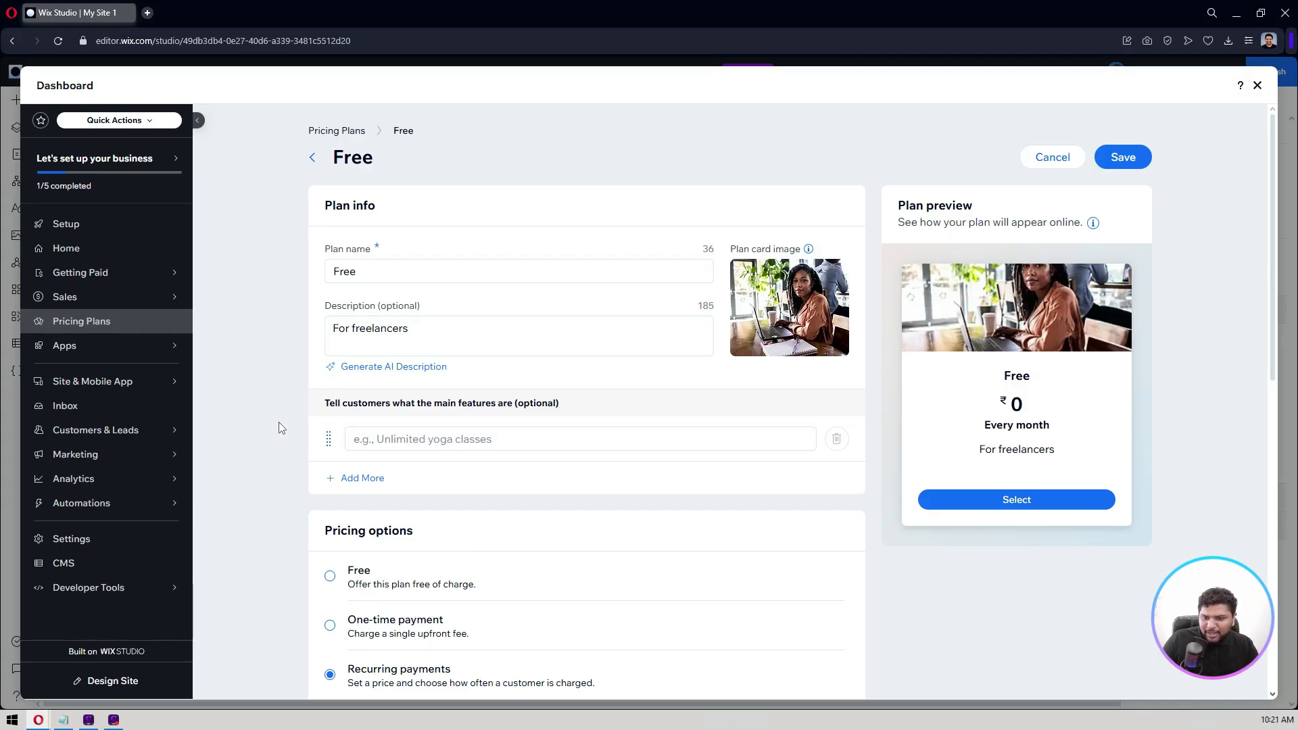
# Enter "Add up-to 3 pages" as the plan's first main feature.
pyautogui.click(539, 437)
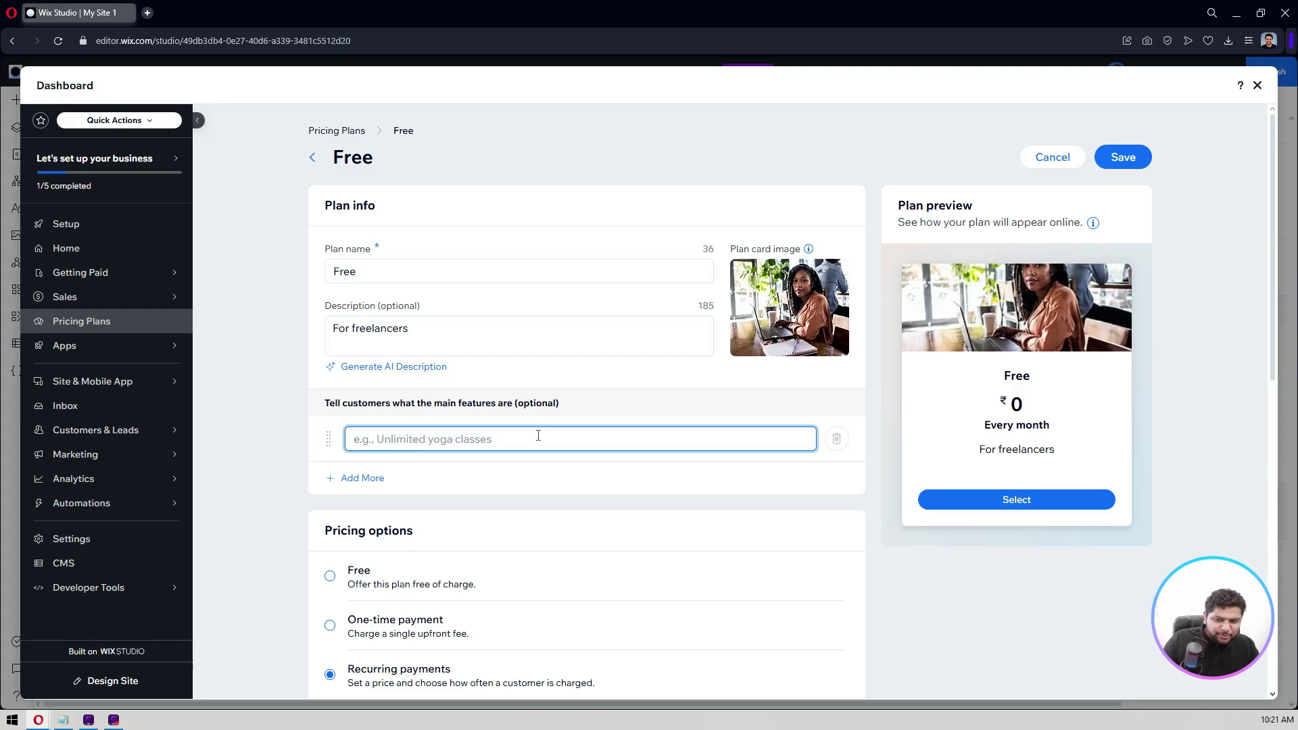
pyautogui.press('shift')
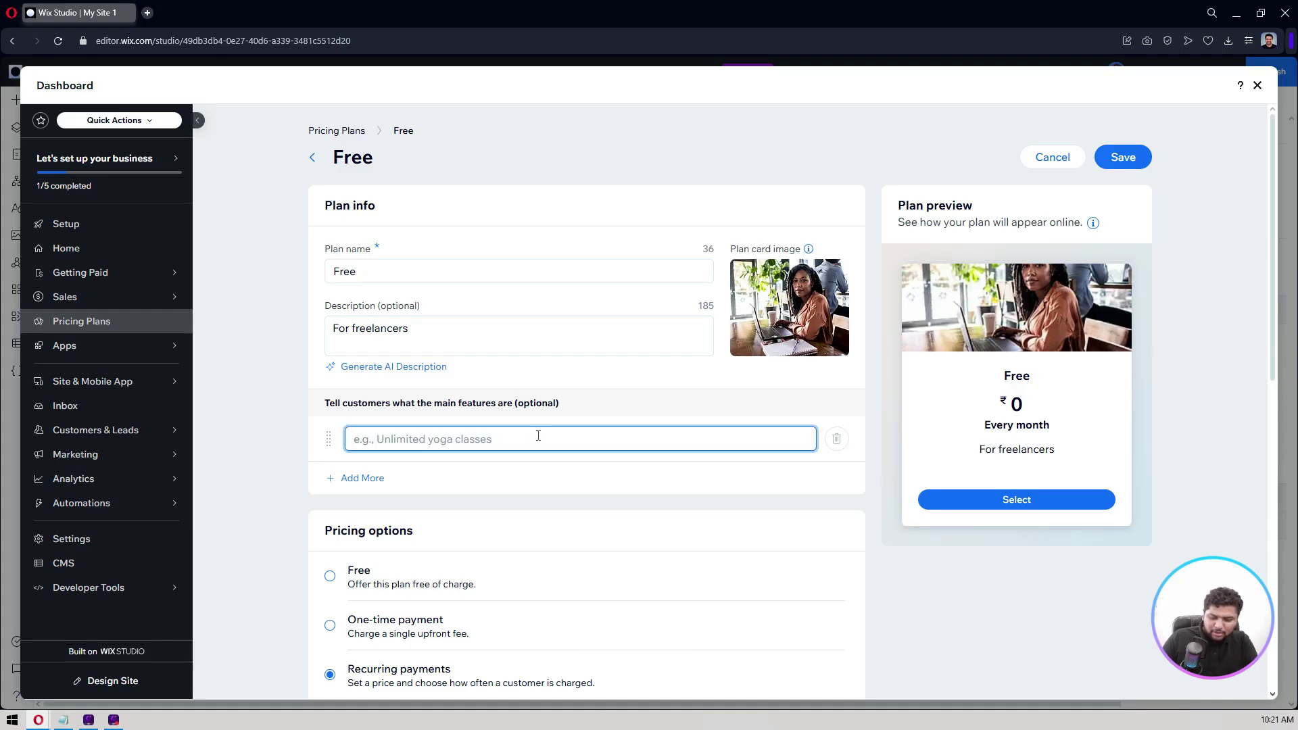
pyautogui.write('Add')
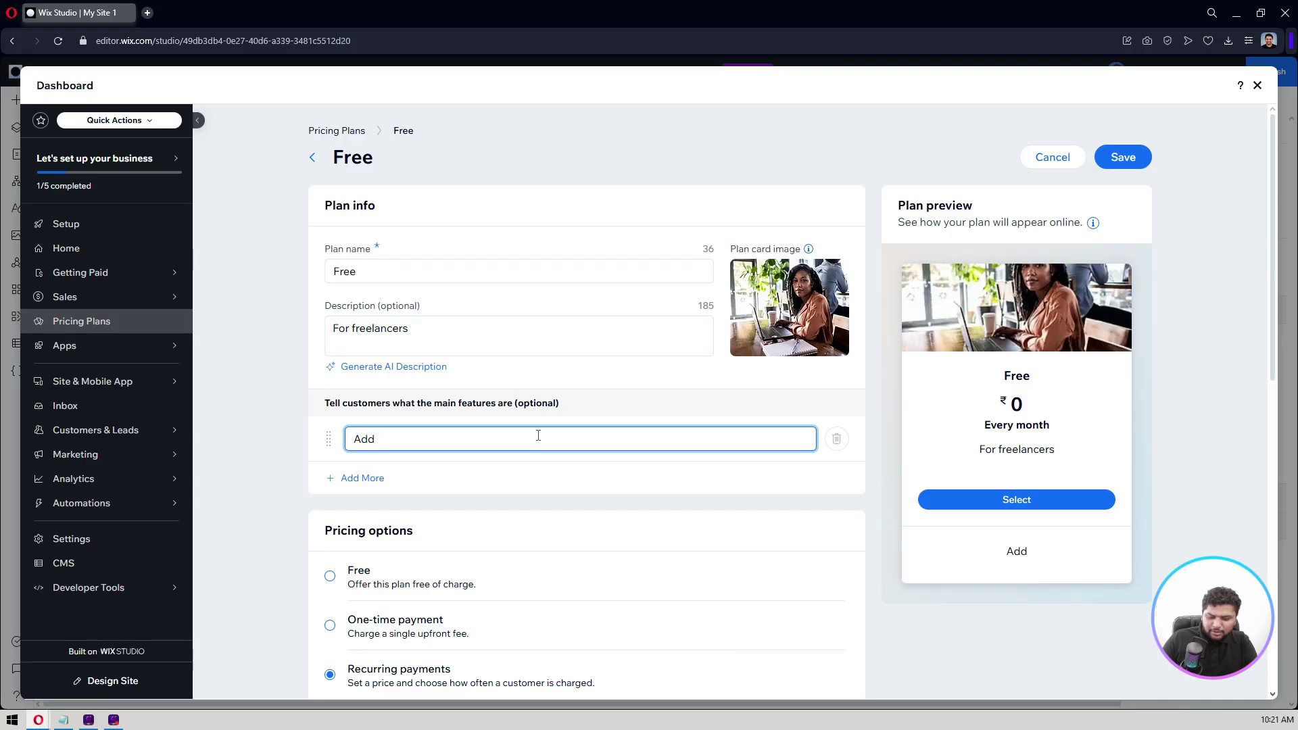
pyautogui.write(' up-to 3 pages')
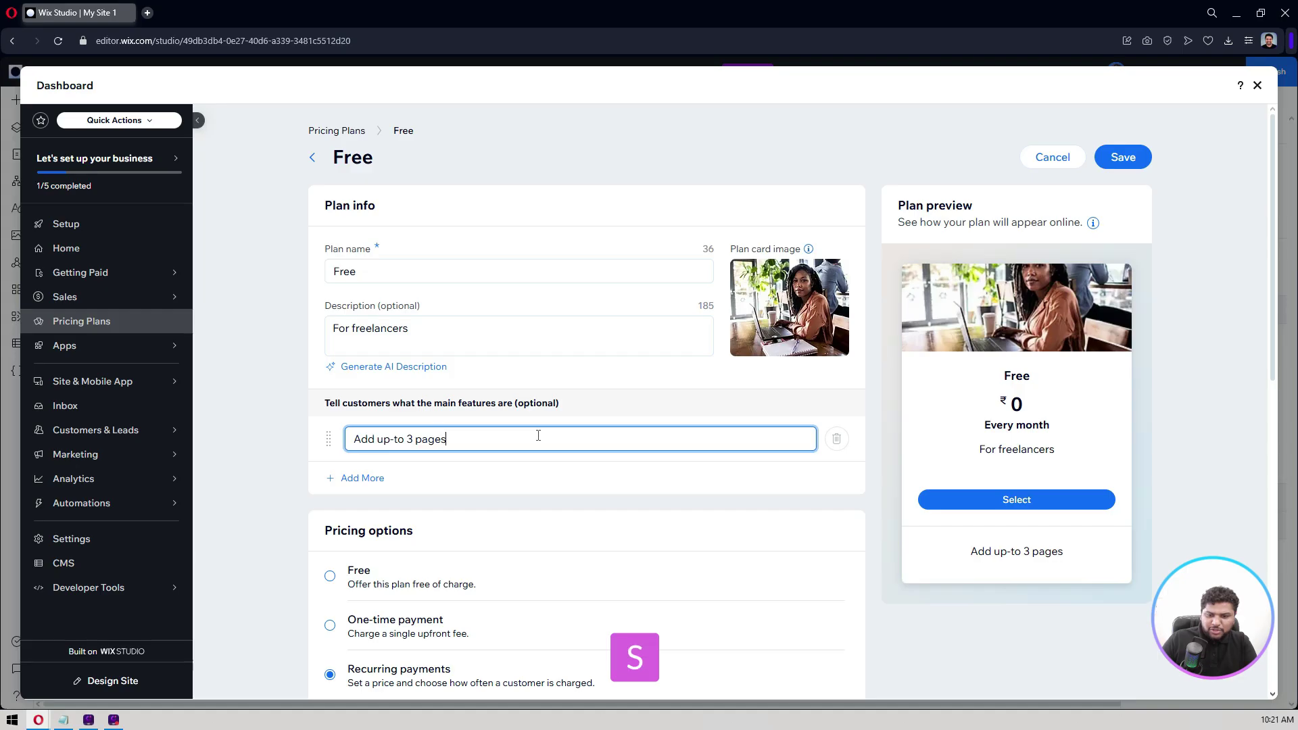
# Add a second main feature to the Free plan reading "Access to CMS".
pyautogui.click(364, 480)
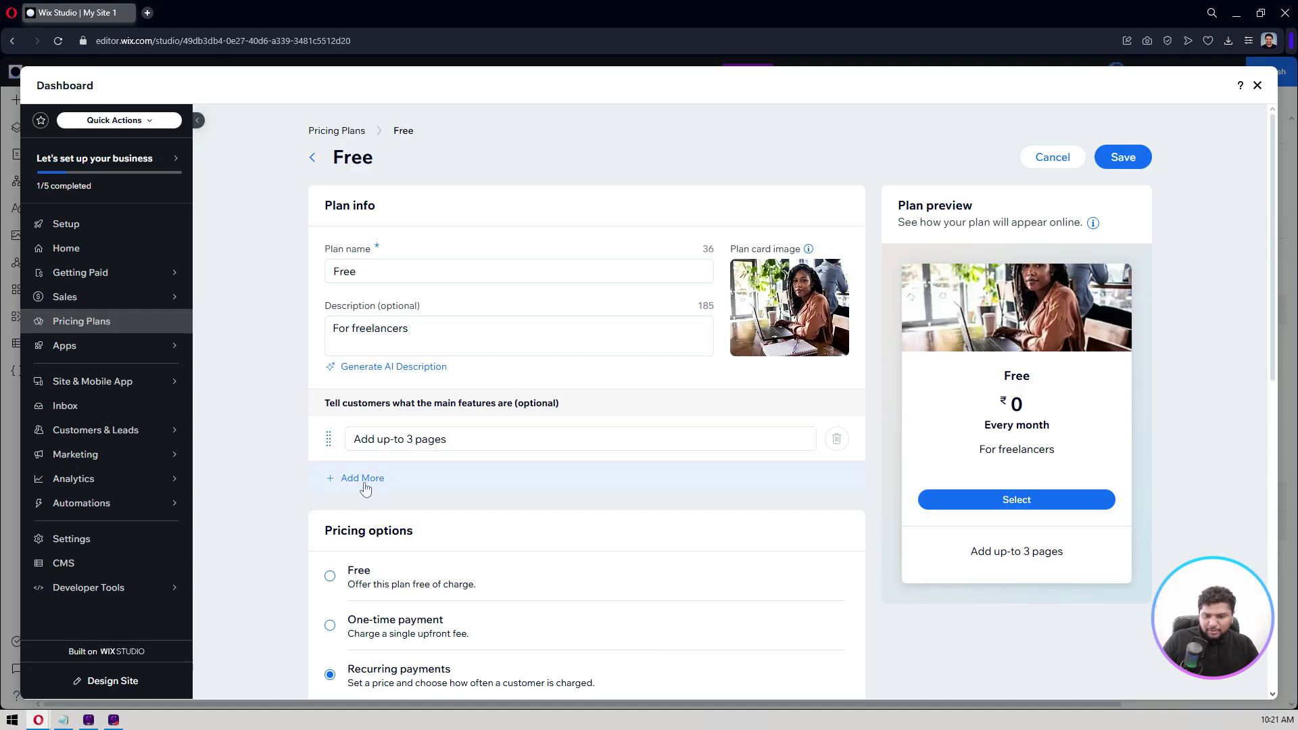
pyautogui.write('Access')
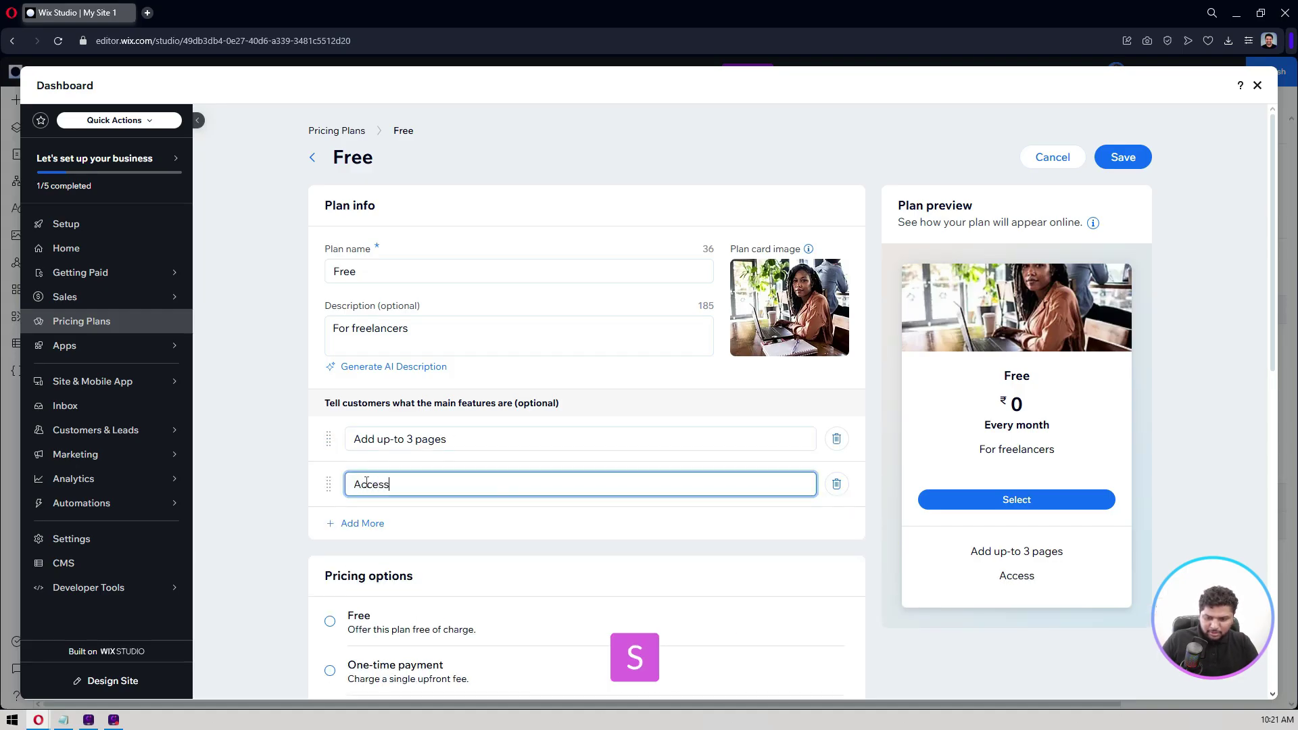
pyautogui.write(' to ')
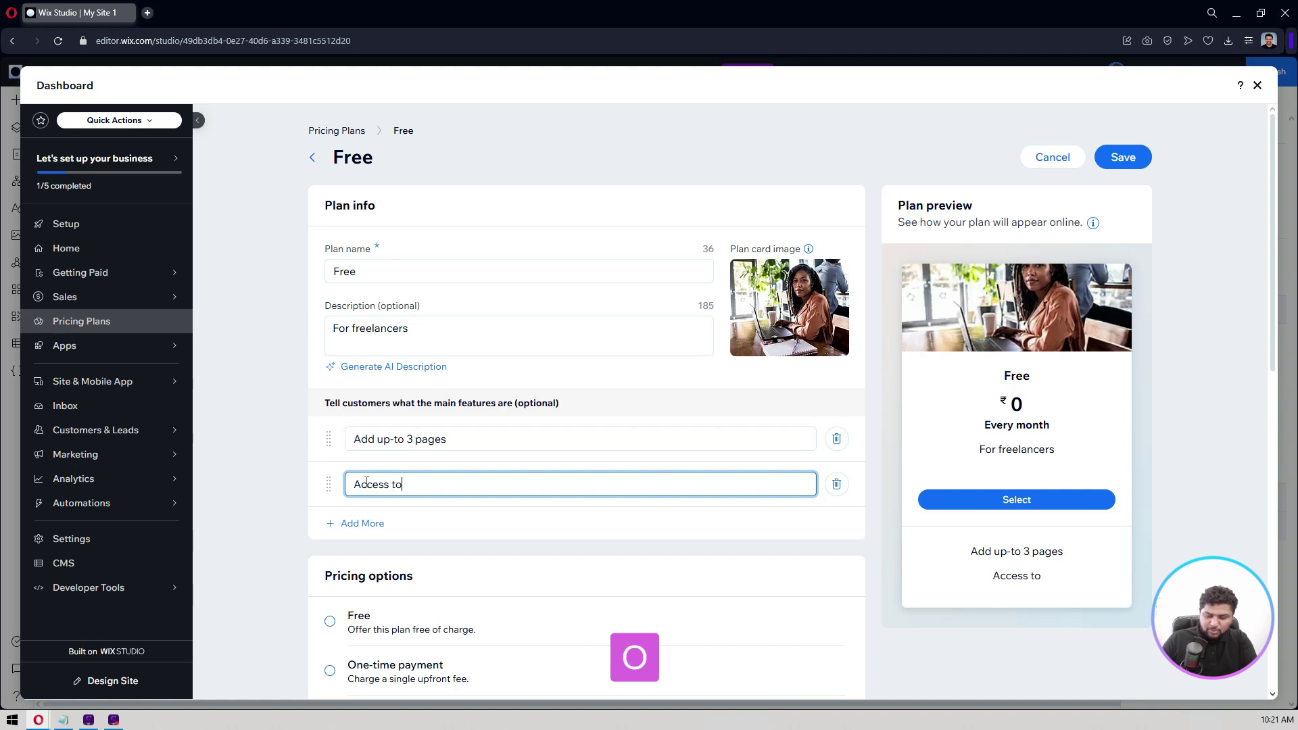
pyautogui.write('CMS')
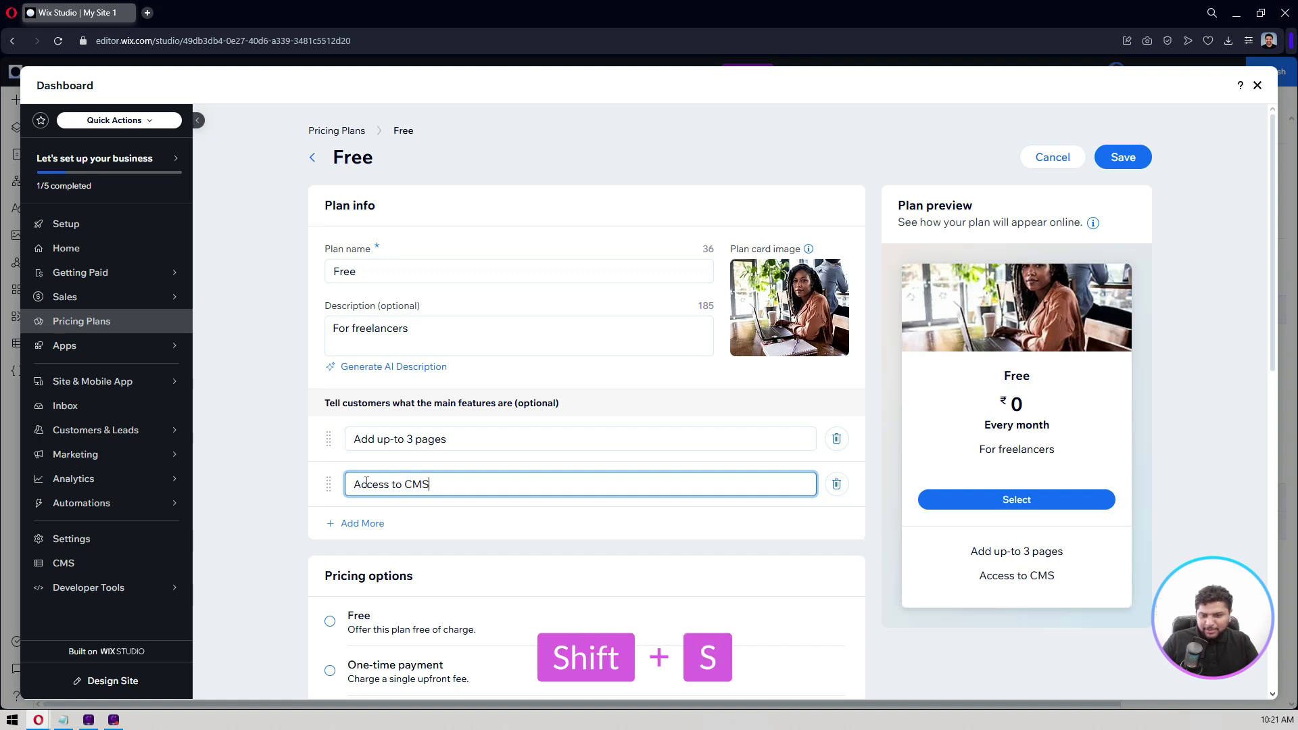
# Add a third main feature reading "Access to Multilingual".
pyautogui.click(373, 530)
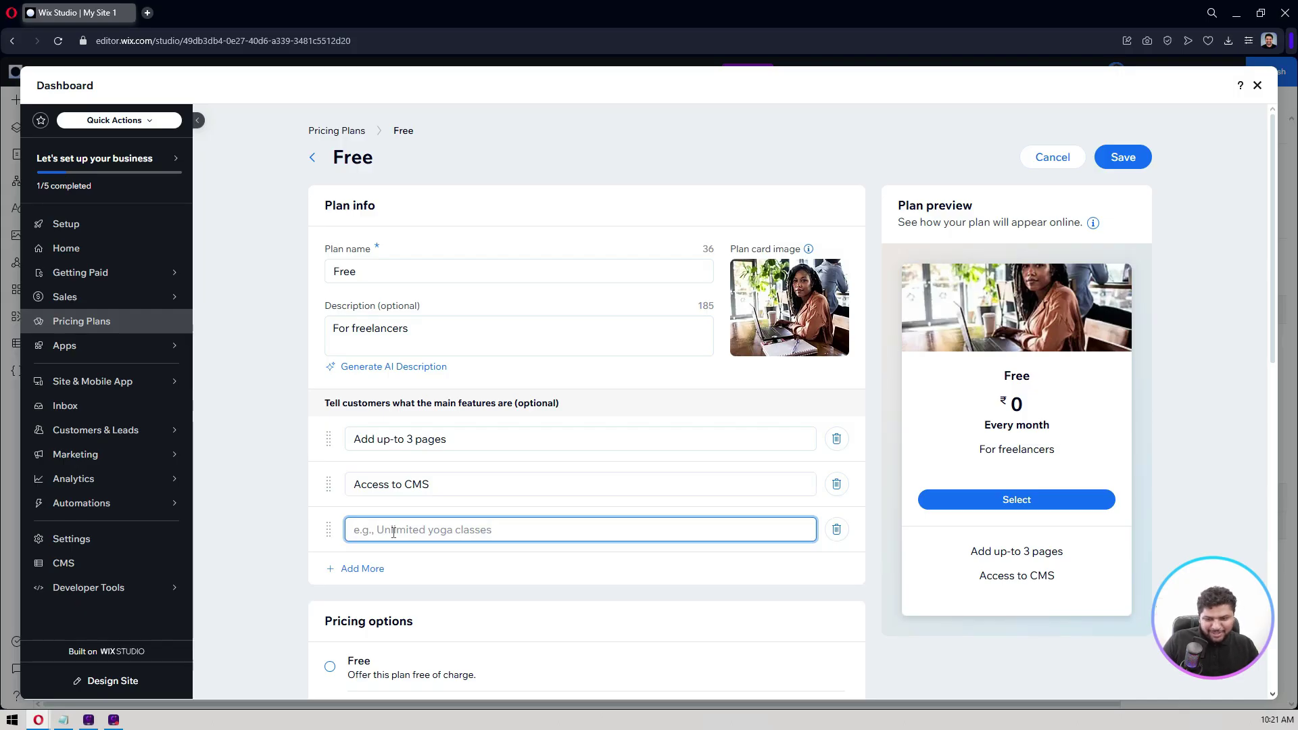
pyautogui.write('Acce')
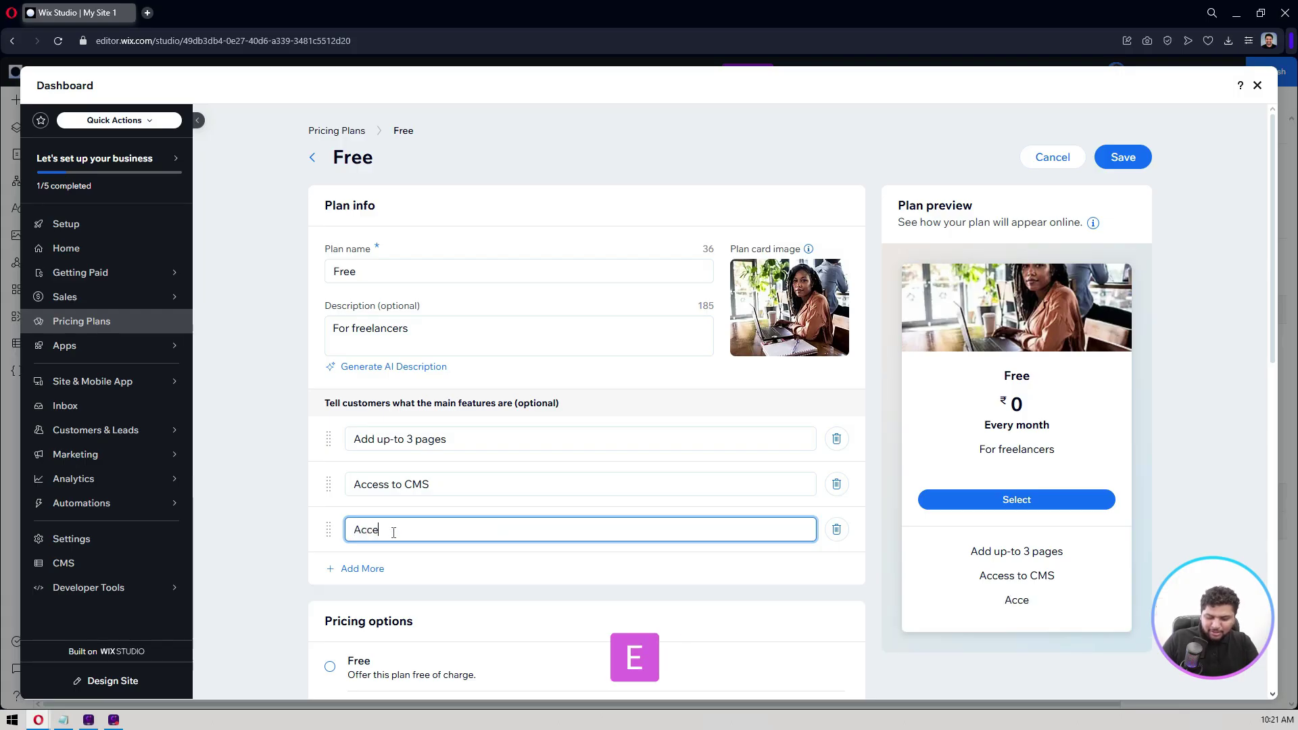
pyautogui.write('ss to')
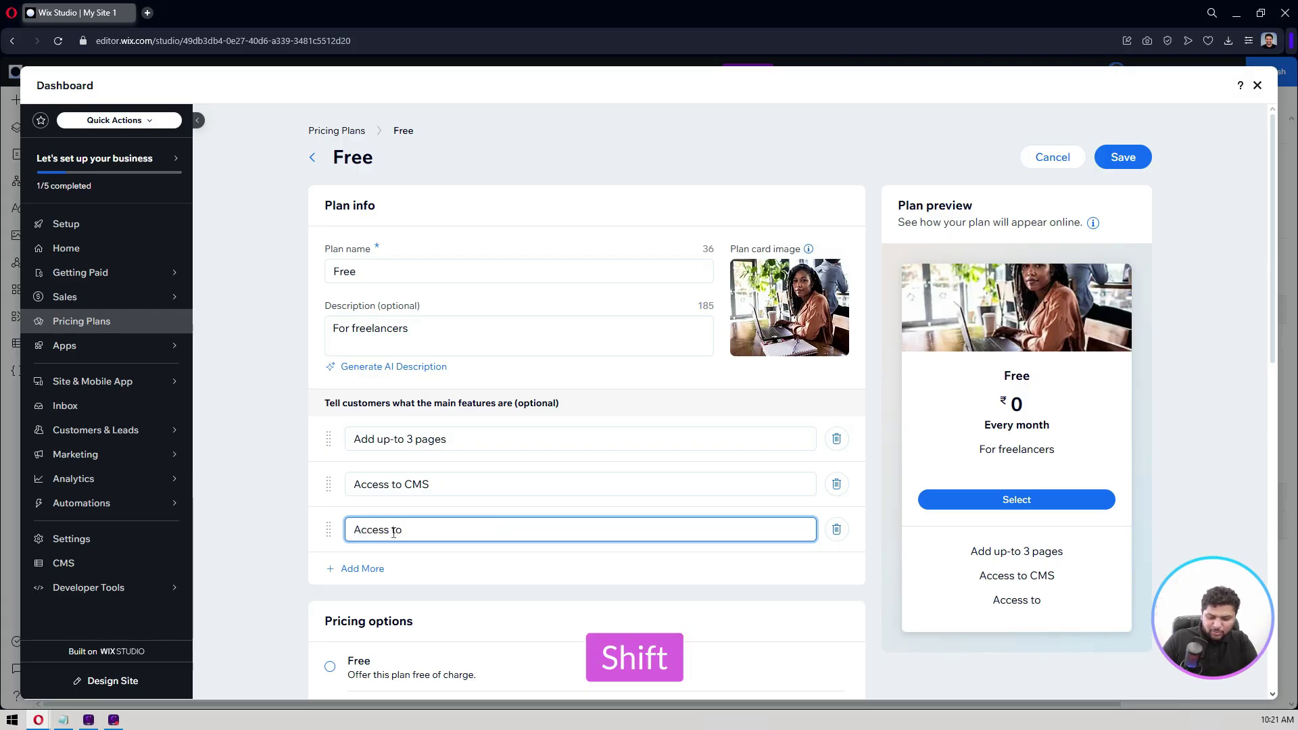
pyautogui.write(' Multilingual')
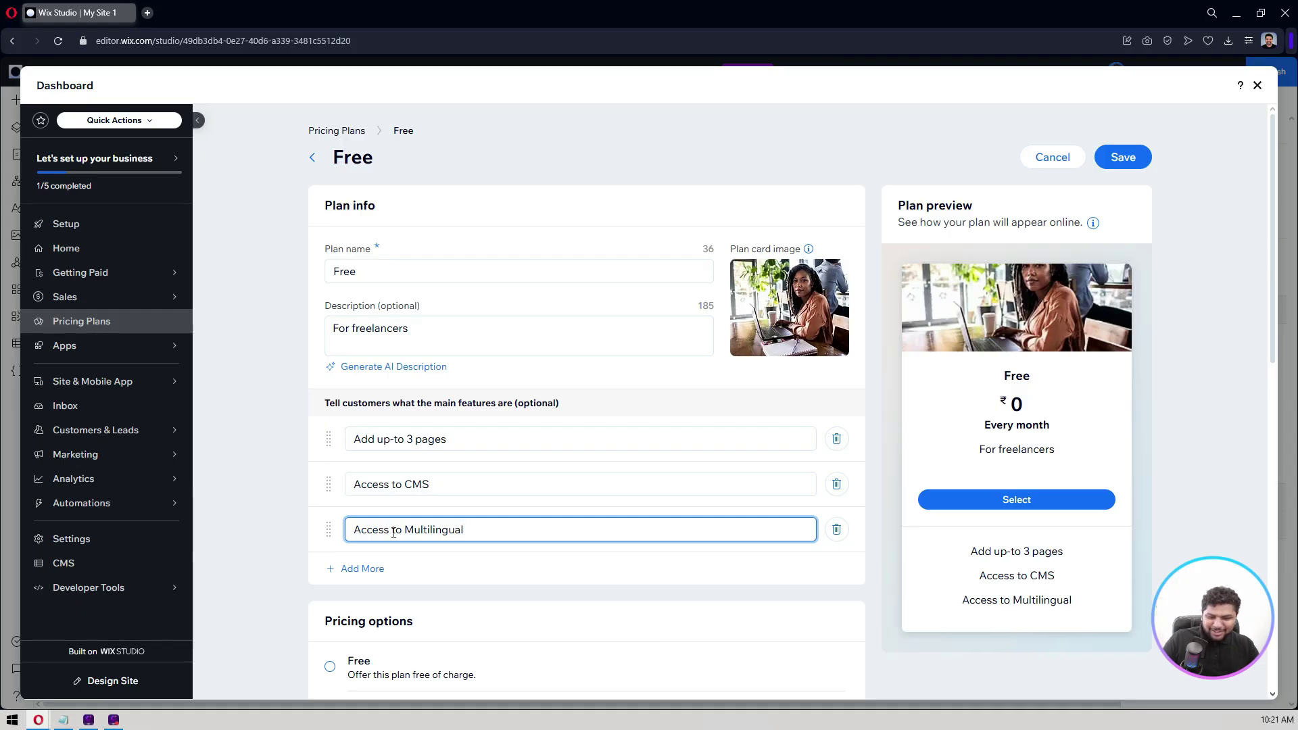
# Add a fourth main feature reading "Animations".
pyautogui.scroll(-1, 393, 533)
pyautogui.click(369, 500)
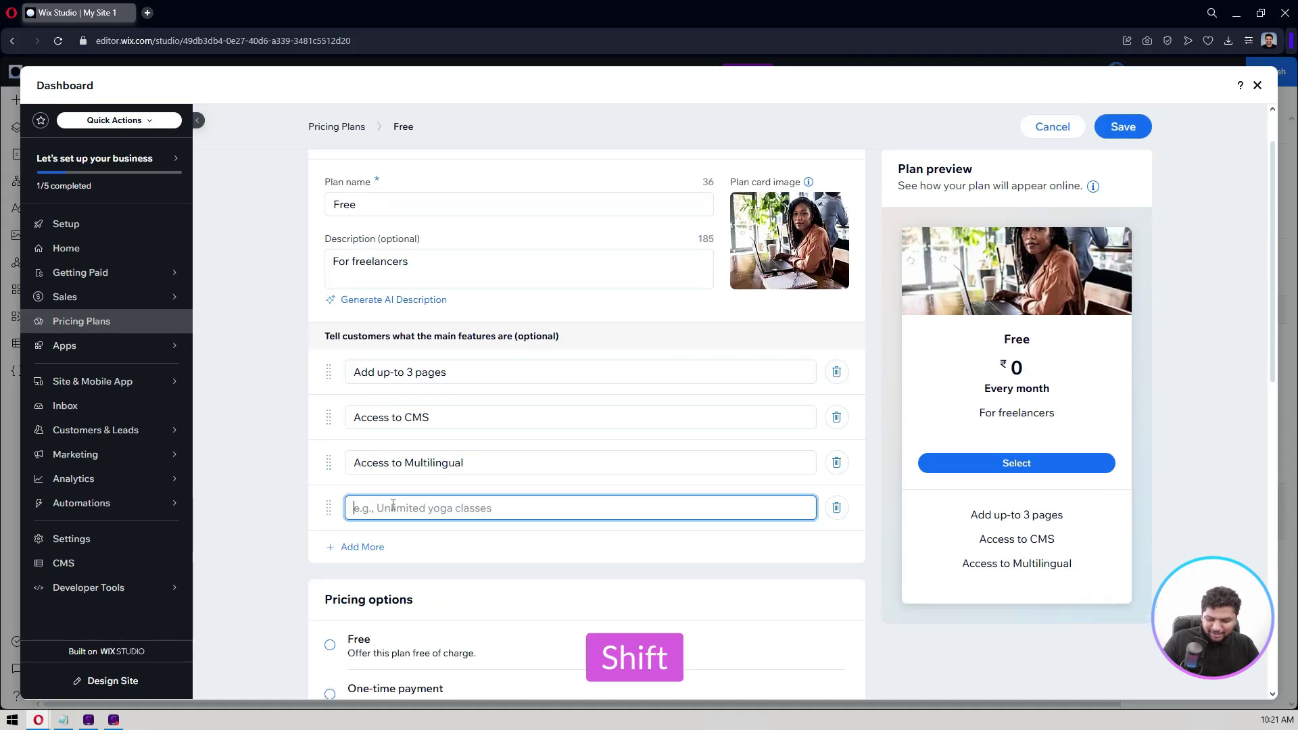
pyautogui.write('Animations')
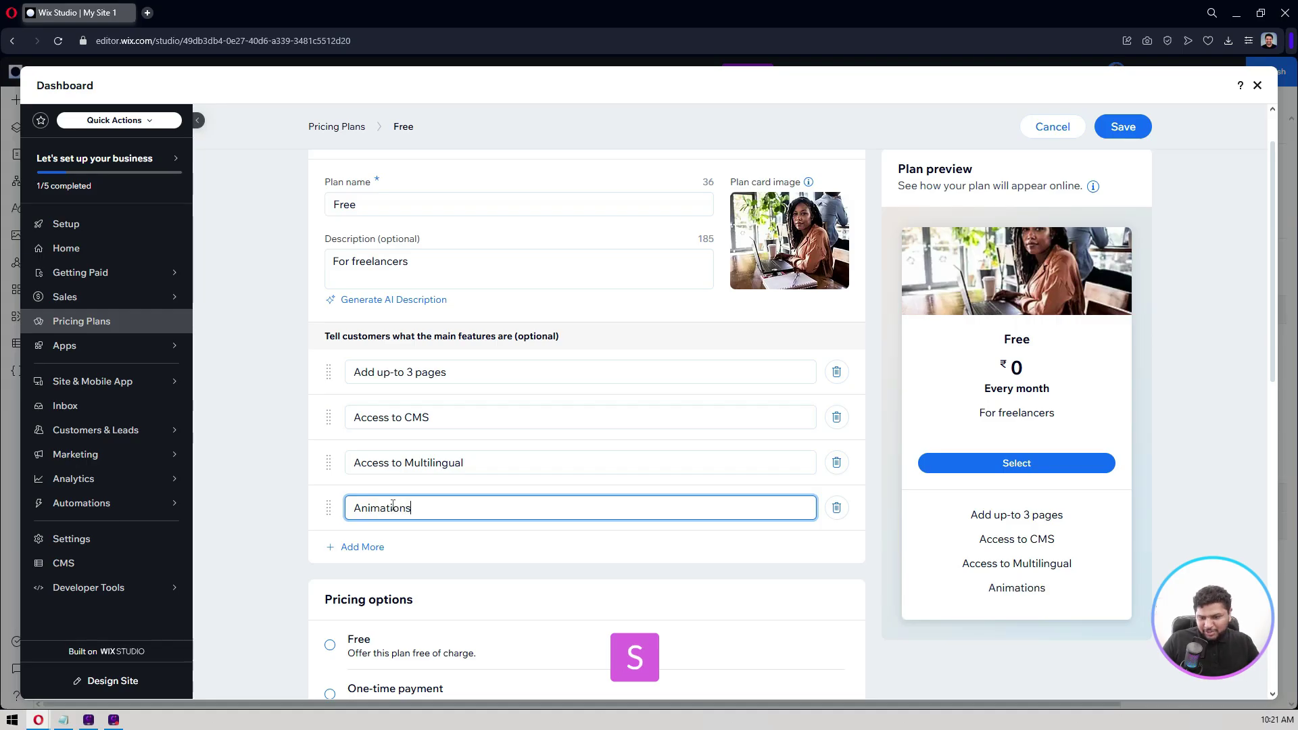
# Add a fifth main feature reading "No Domain Connection".
pyautogui.click(353, 548)
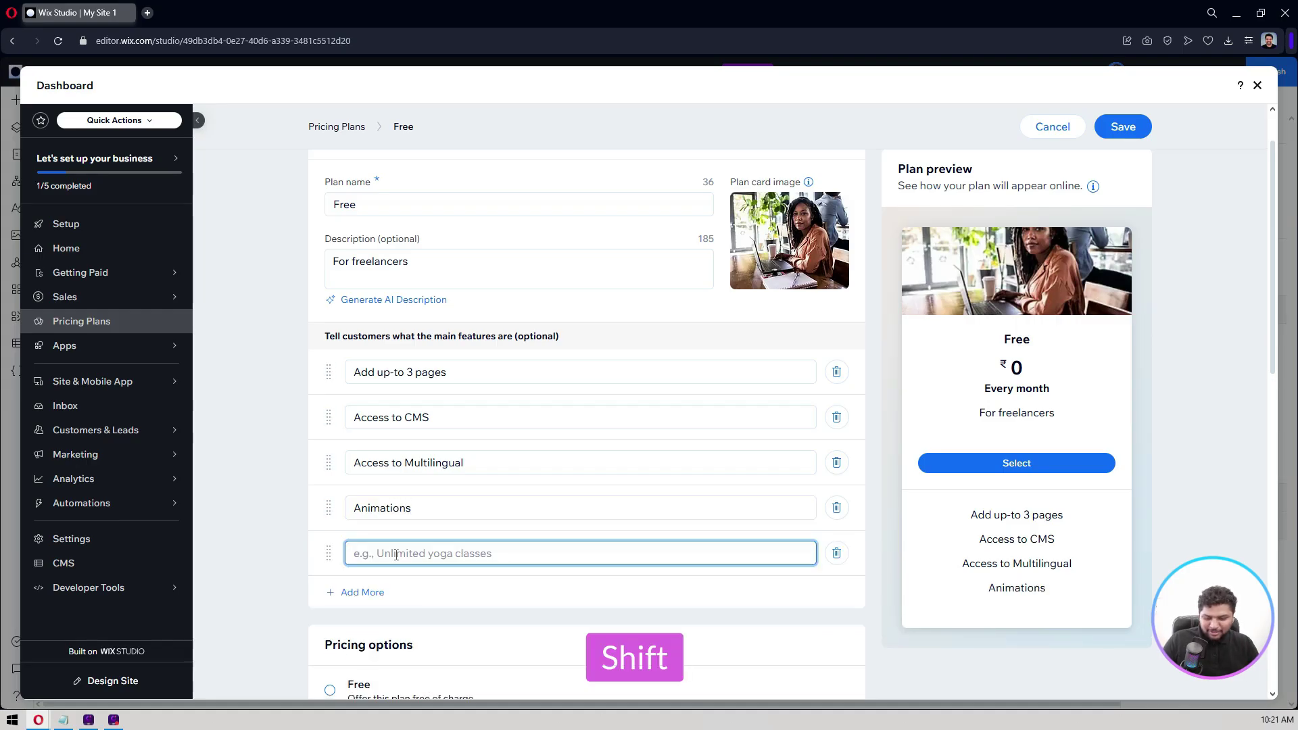
pyautogui.write('No Domain COn')
pyautogui.press('BackSpace')
pyautogui.press('BackSpace')
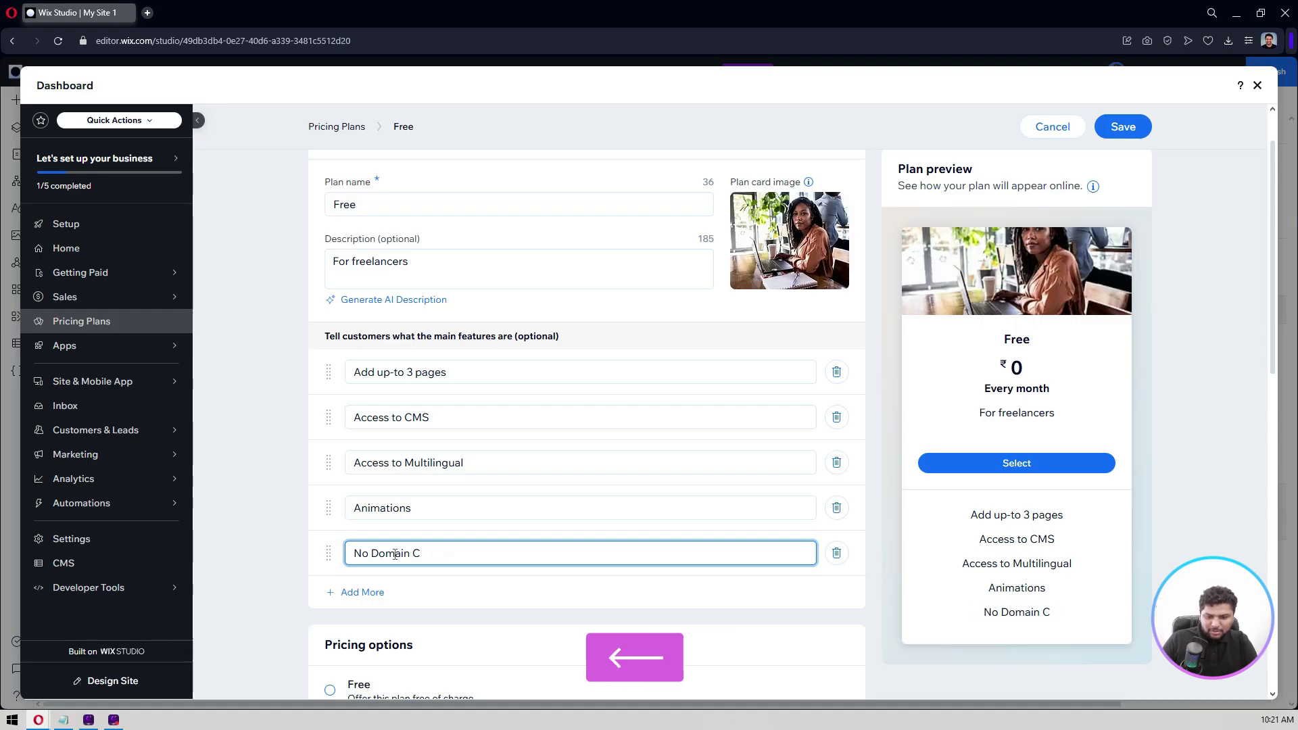
pyautogui.write('onnection')
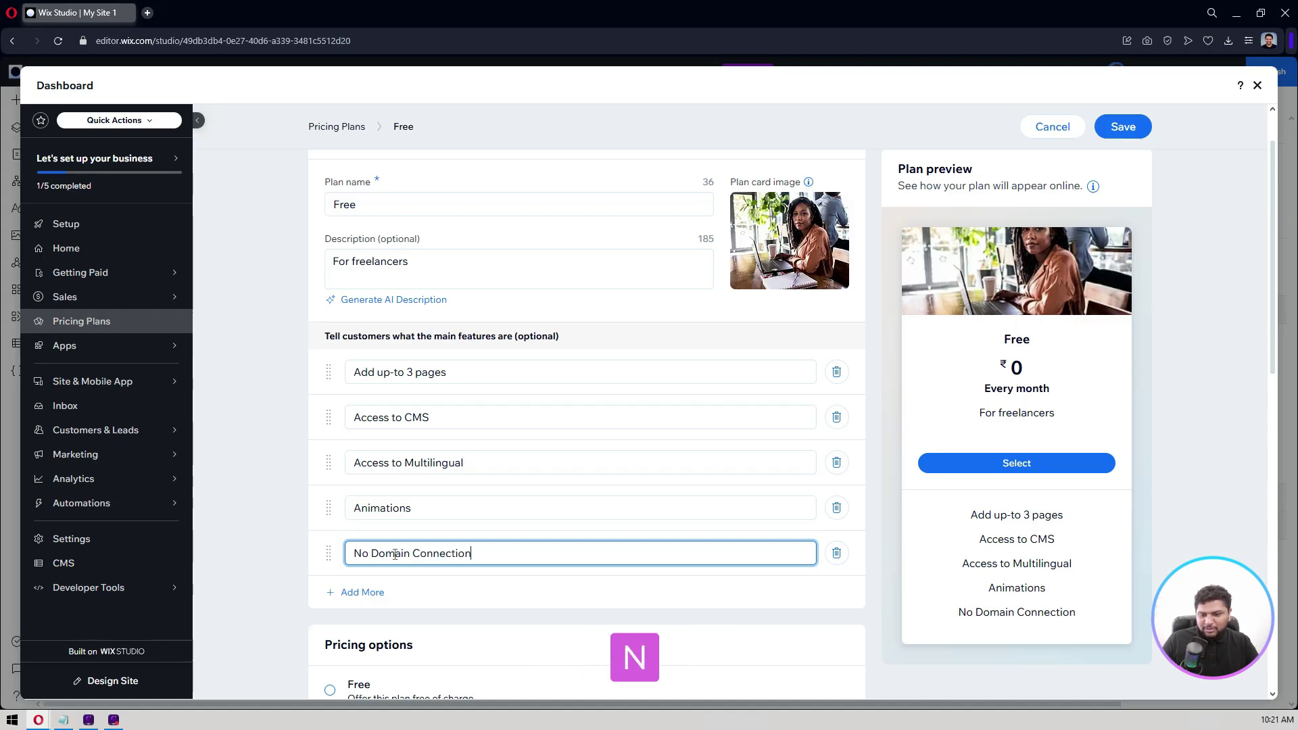
# Move the multilingual feature below Animations and reword it as "No Multilingual".
pyautogui.doubleClick(392, 506)
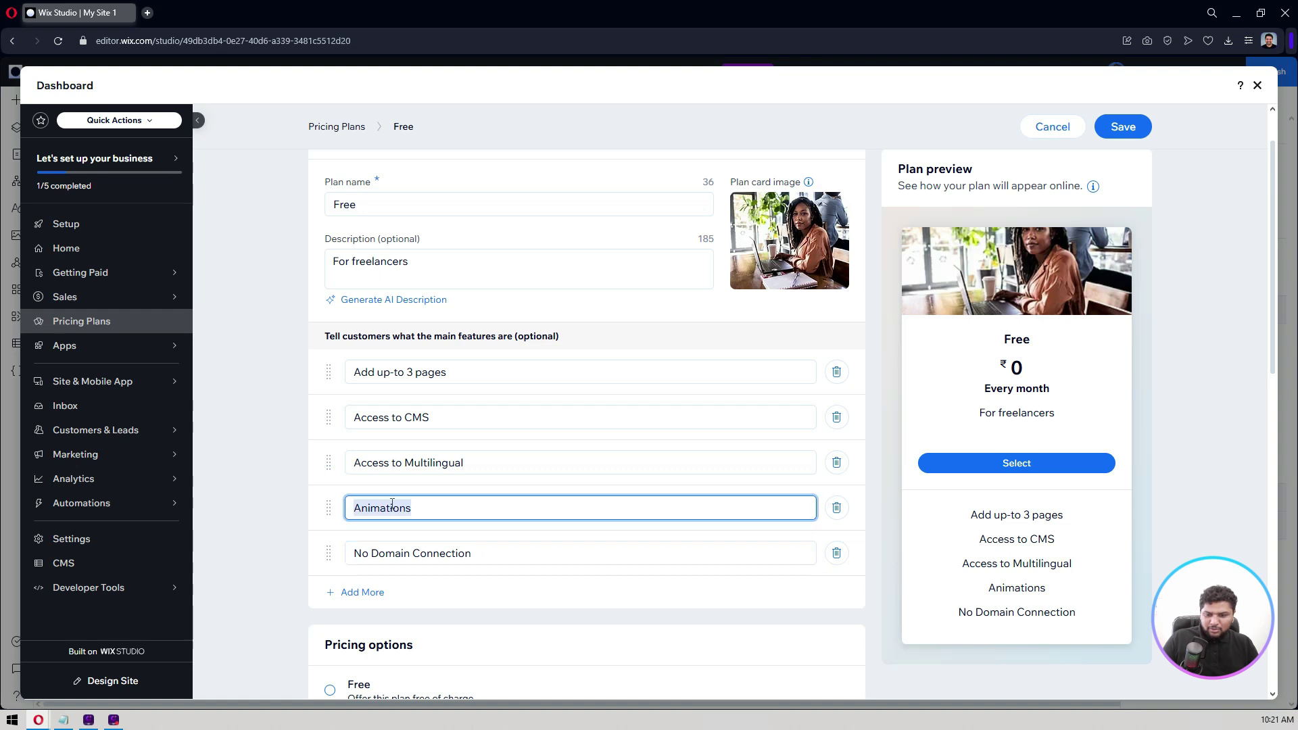
pyautogui.moveTo(329, 463); pyautogui.dragTo(362, 511)
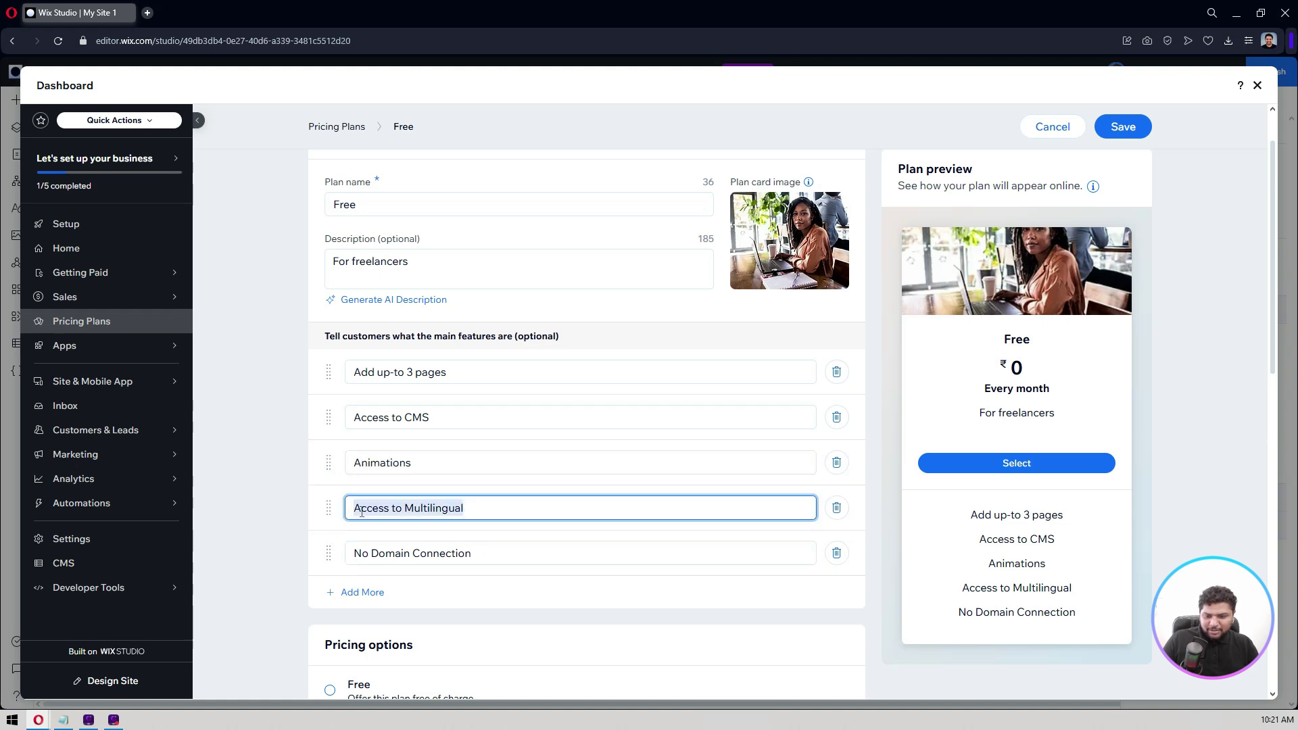
pyautogui.write('noe')
pyautogui.press('Left')
pyautogui.press('Right')
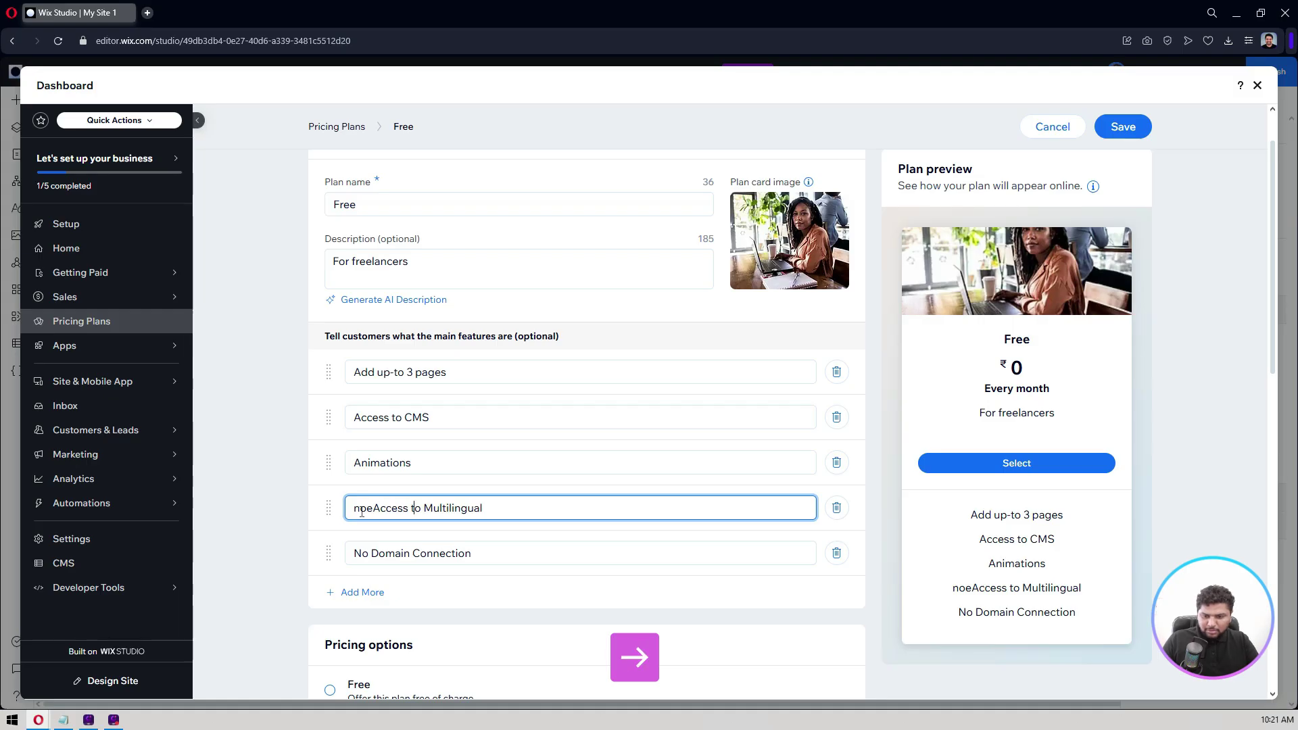
pyautogui.hotkey('shift', 'Up')
pyautogui.write('No')
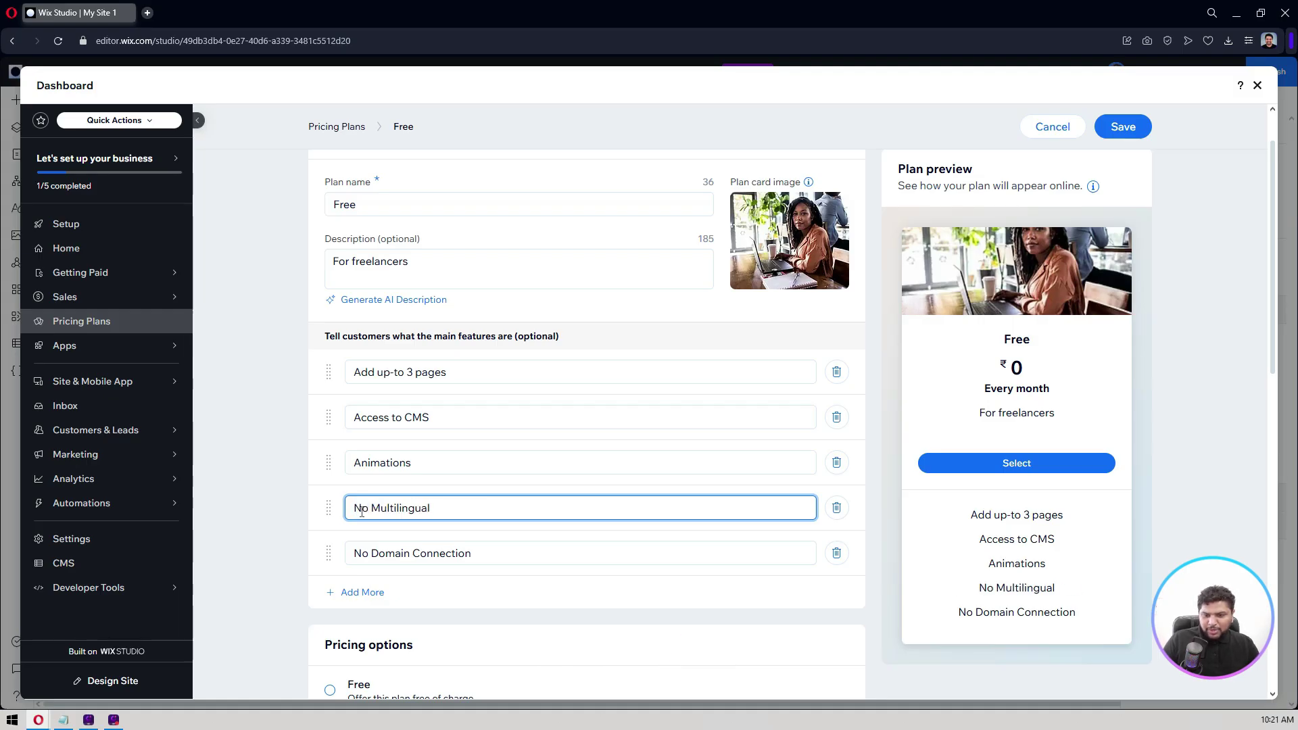
# Add a sixth main feature reading "No Hosting".
pyautogui.click(362, 596)
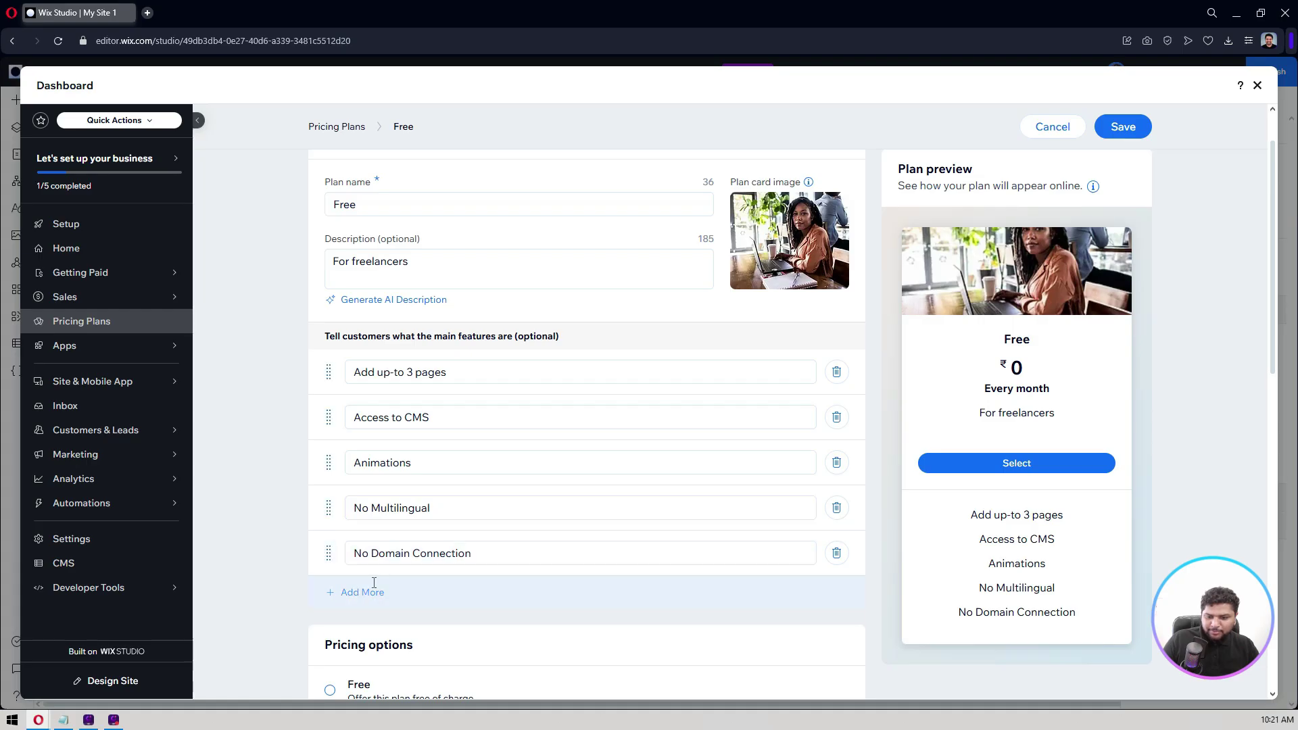
pyautogui.click(374, 583)
pyautogui.write('No Hosting')
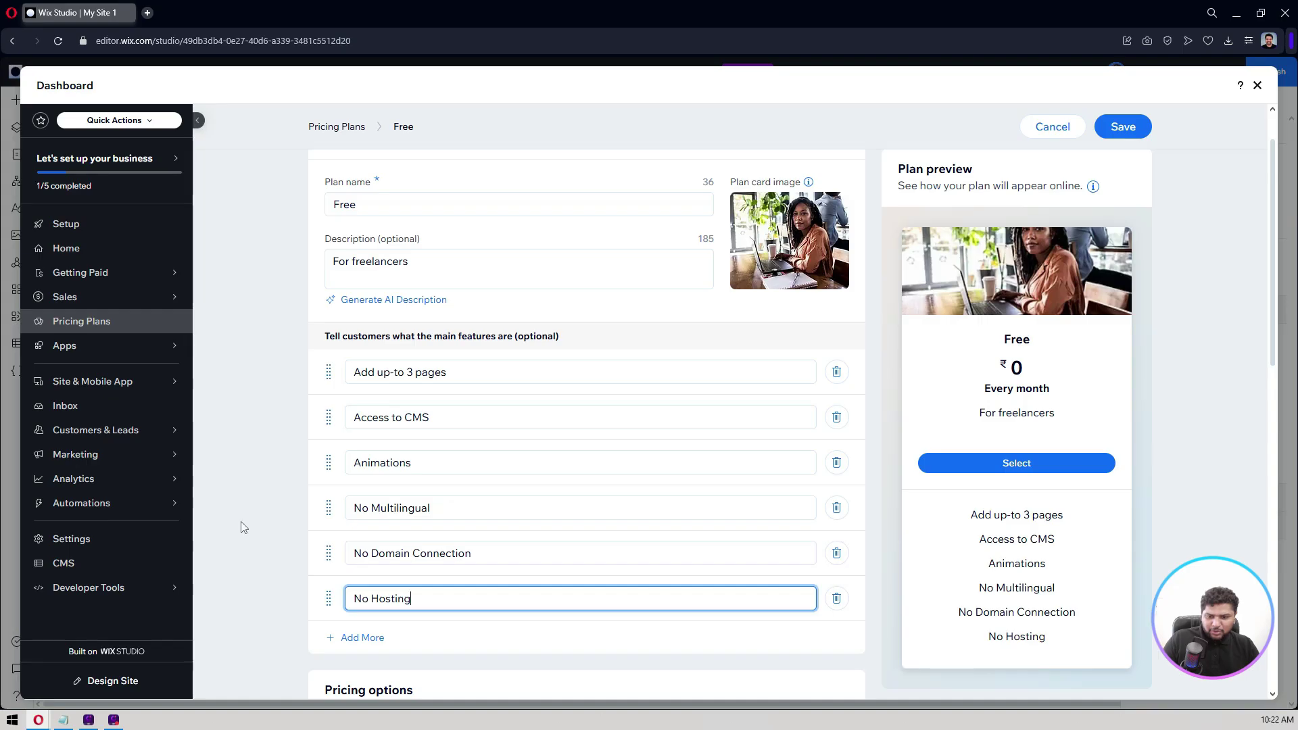
# Reword the CMS feature as "Access to 10 CMS items".
pyautogui.tripleClick(411, 418)
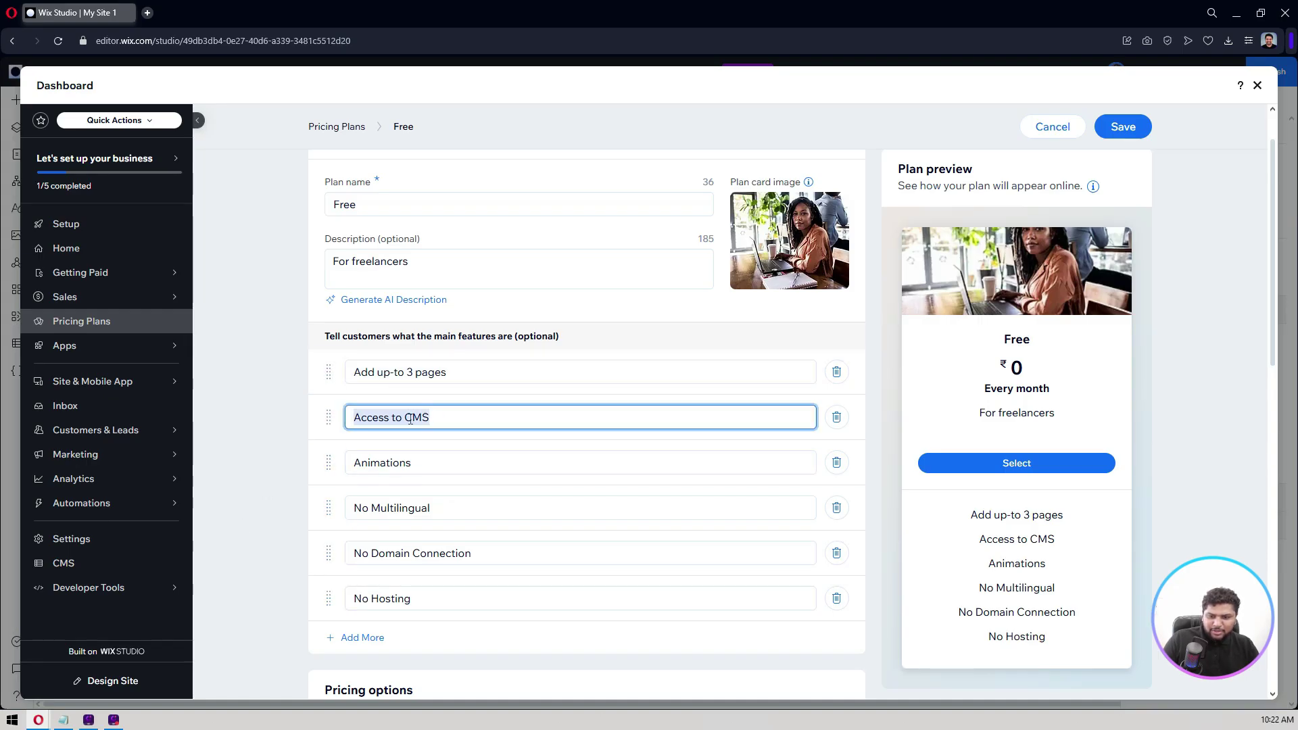
pyautogui.click(406, 418)
pyautogui.write('10')
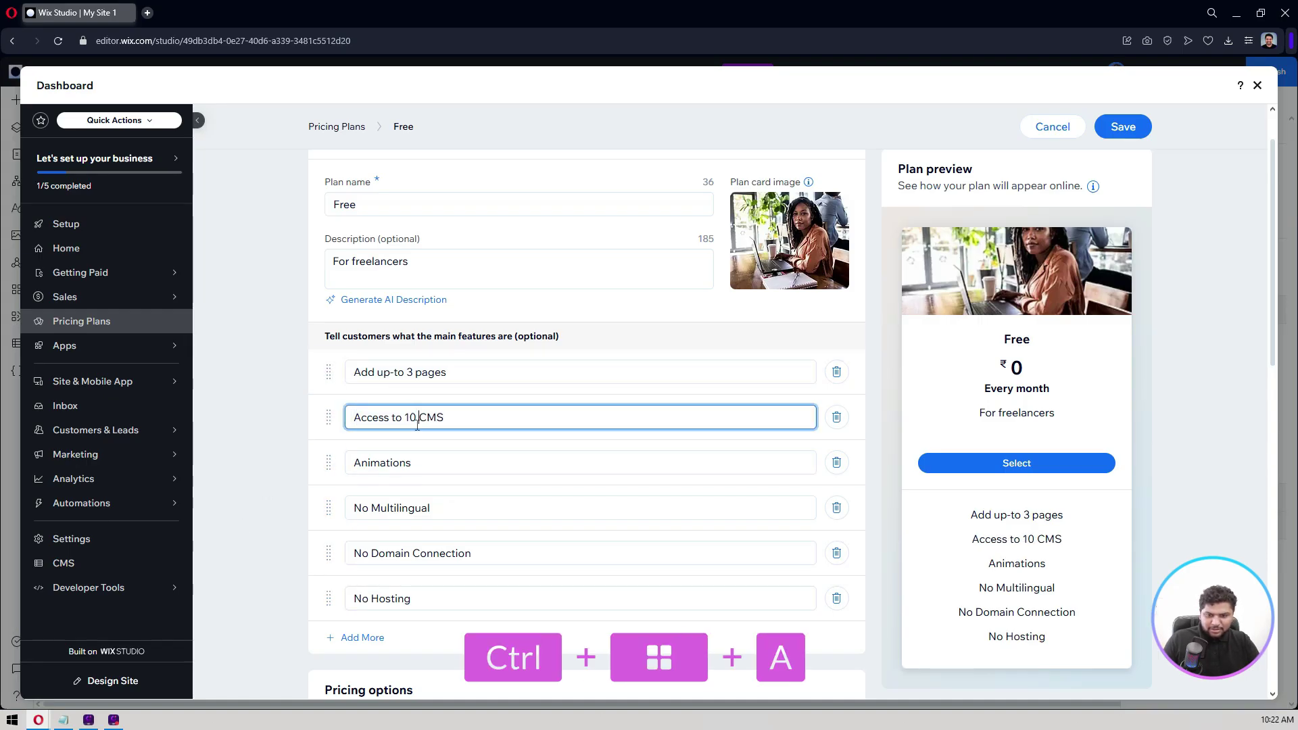
pyautogui.press('Right')
pyautogui.press('Right')
pyautogui.press('Right')
pyautogui.write('Items')
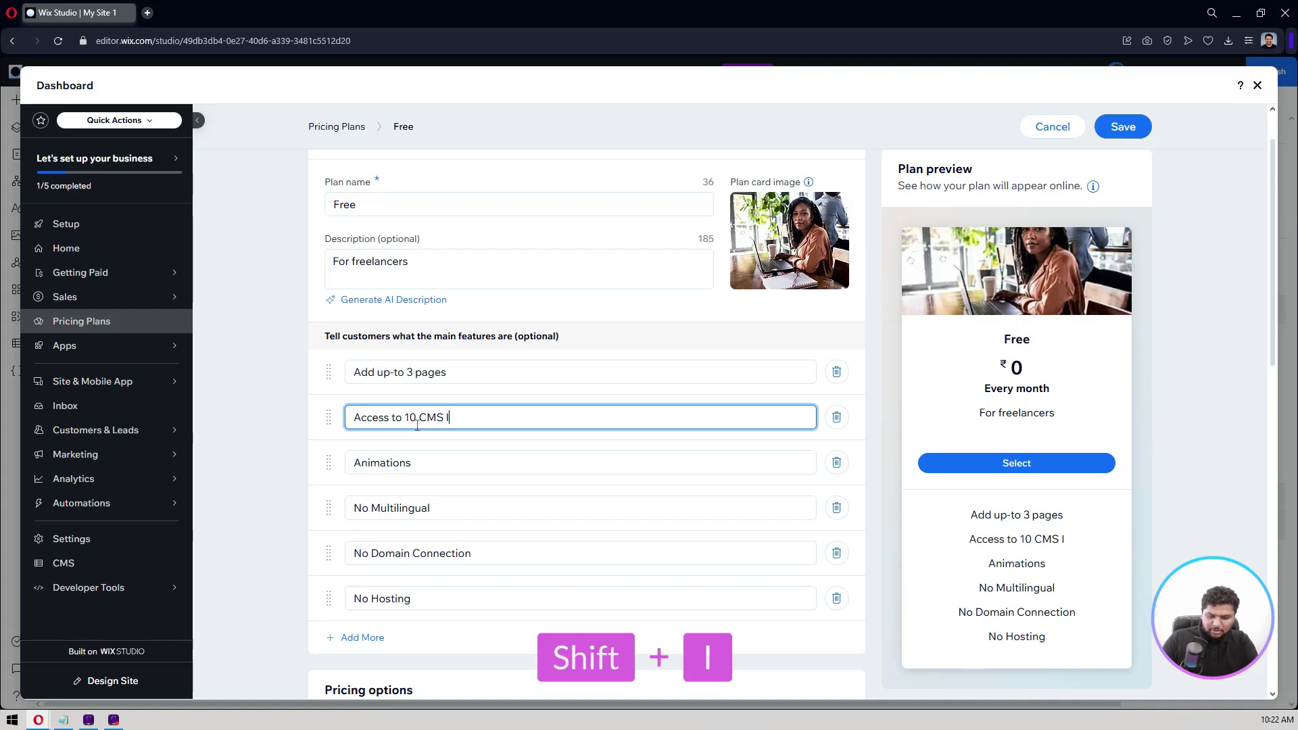
pyautogui.press('BackSpace')
pyautogui.press('BackSpace')
pyautogui.press('BackSpace')
pyautogui.press('BackSpace')
pyautogui.press('BackSpace')
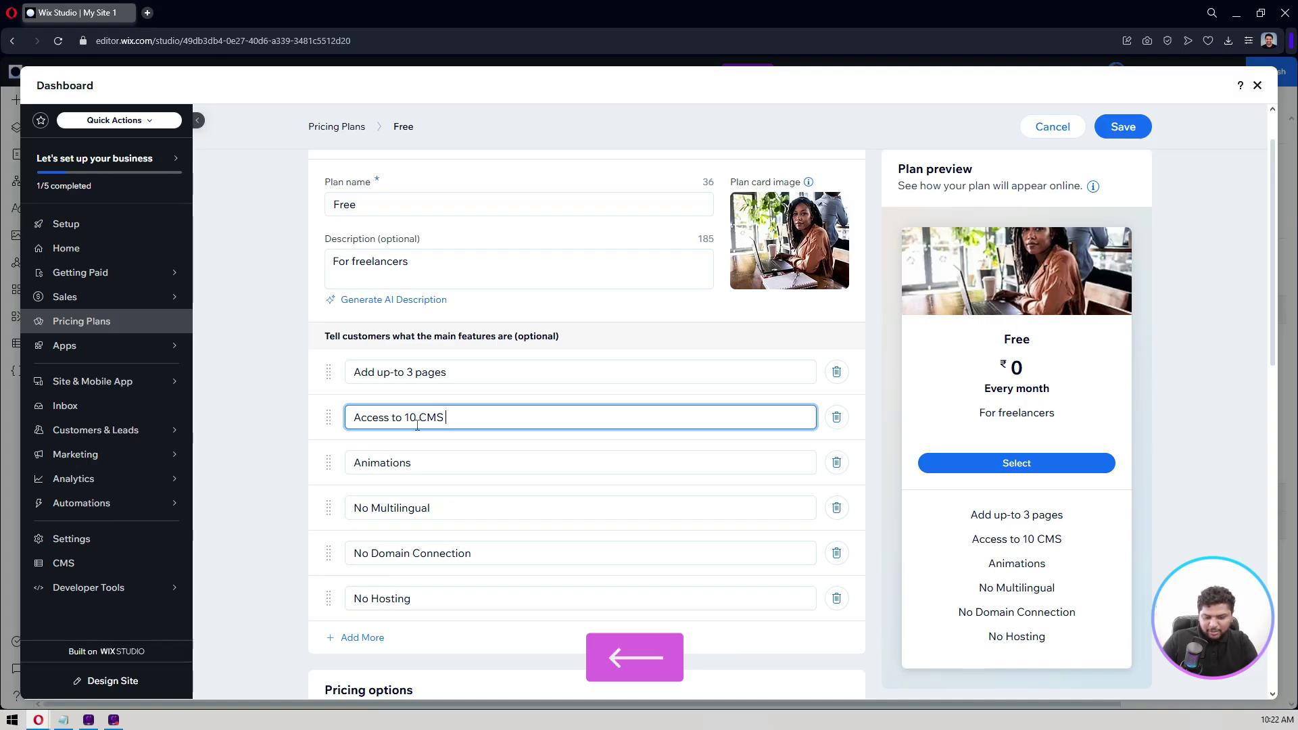
pyautogui.write('items')
# Change the domain feature to lowercase wording so it reads "No domain connection".
pyautogui.tripleClick(421, 553)
pyautogui.click(421, 553)
pyautogui.press('BackSpace')
pyautogui.write('c')
pyautogui.press('Left')
pyautogui.press('Left')
pyautogui.press('Left')
pyautogui.press('Left')
pyautogui.press('Left')
pyautogui.press('BackSpace')
pyautogui.write('d')
# Change the hosting feature to lowercase wording so it reads "No hosting".
pyautogui.tripleClick(378, 600)
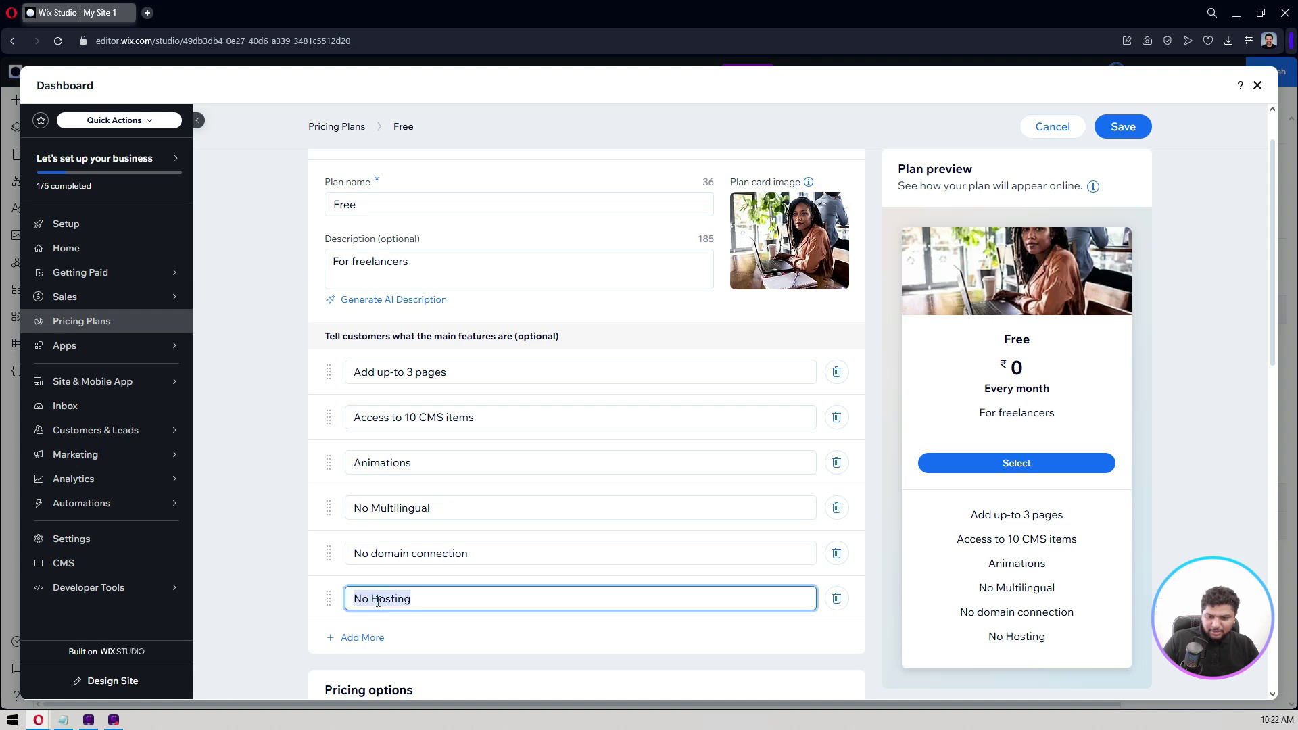
pyautogui.press('Right')
pyautogui.hotkey('shift', 'Right')
pyautogui.write('h')
pyautogui.tripleClick(382, 463)
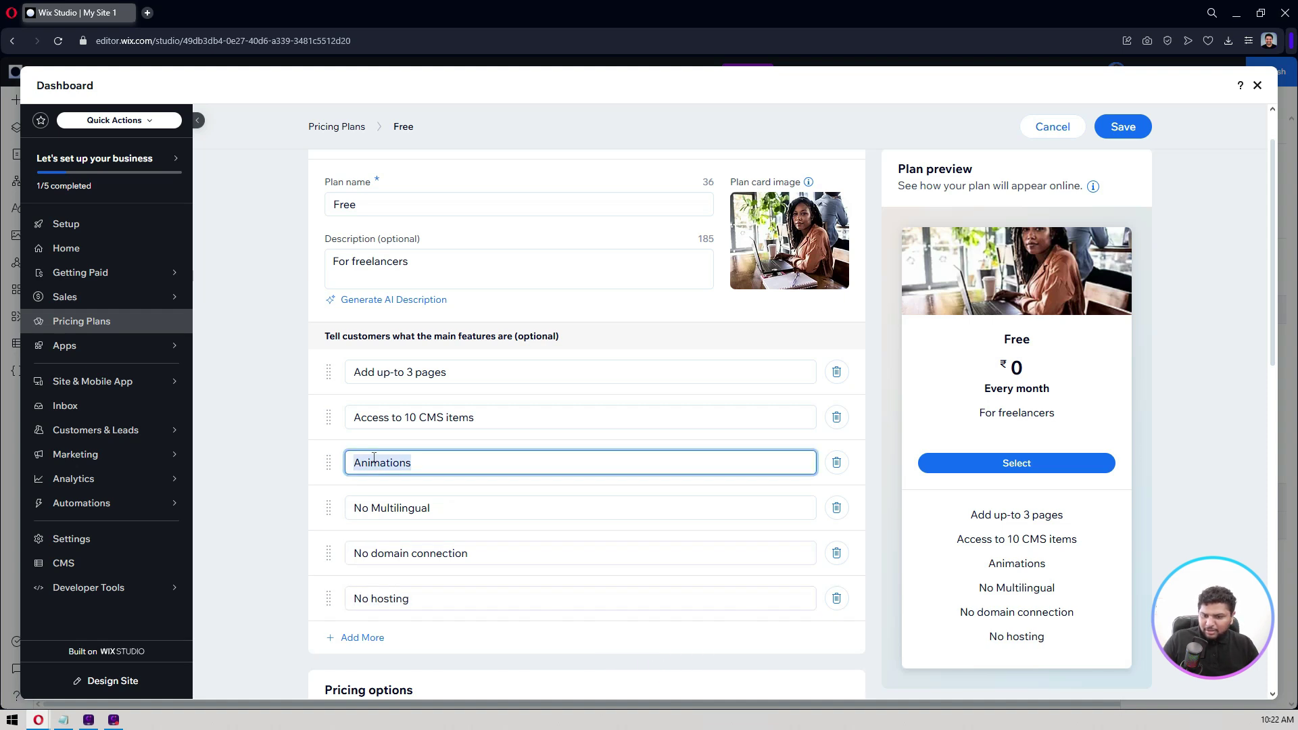
pyautogui.tripleClick(387, 419)
pyautogui.click(285, 473)
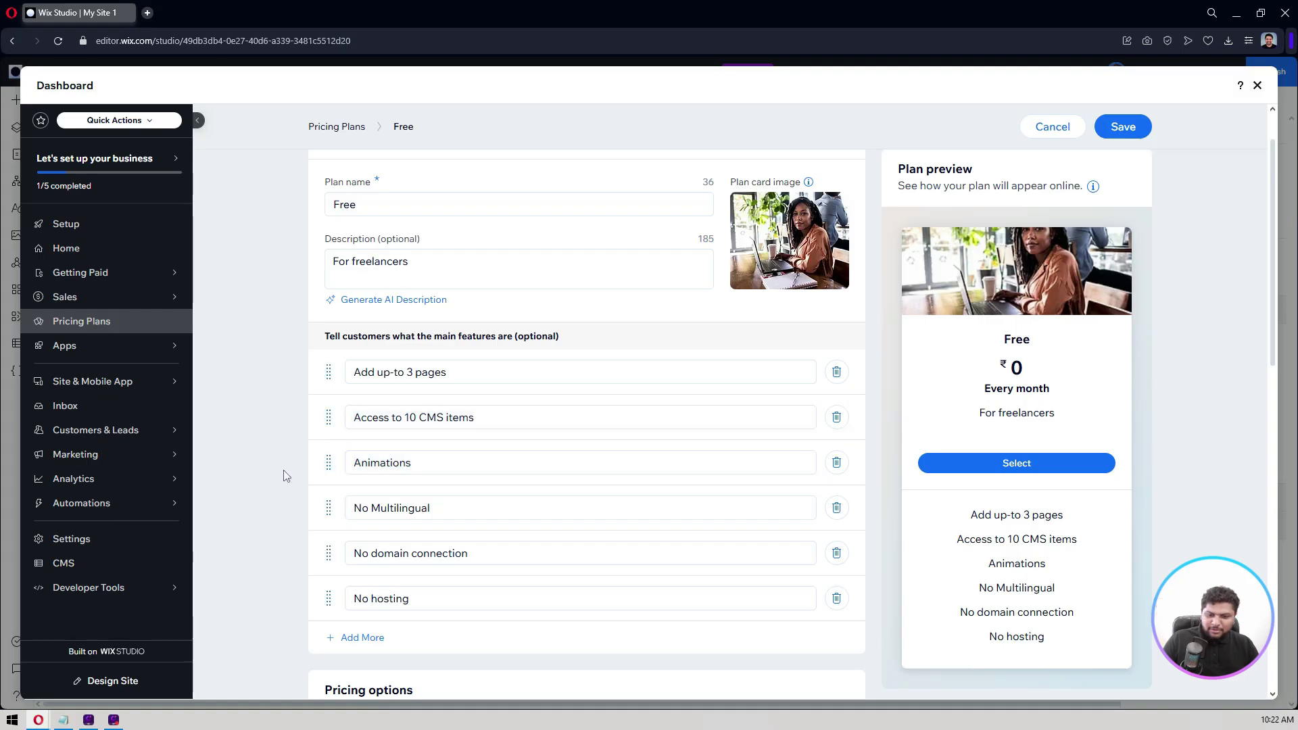
# Set the plan's pricing option to Free instead of recurring payments.
pyautogui.scroll(-1, 285, 473)
pyautogui.scroll(-4, 289, 525)
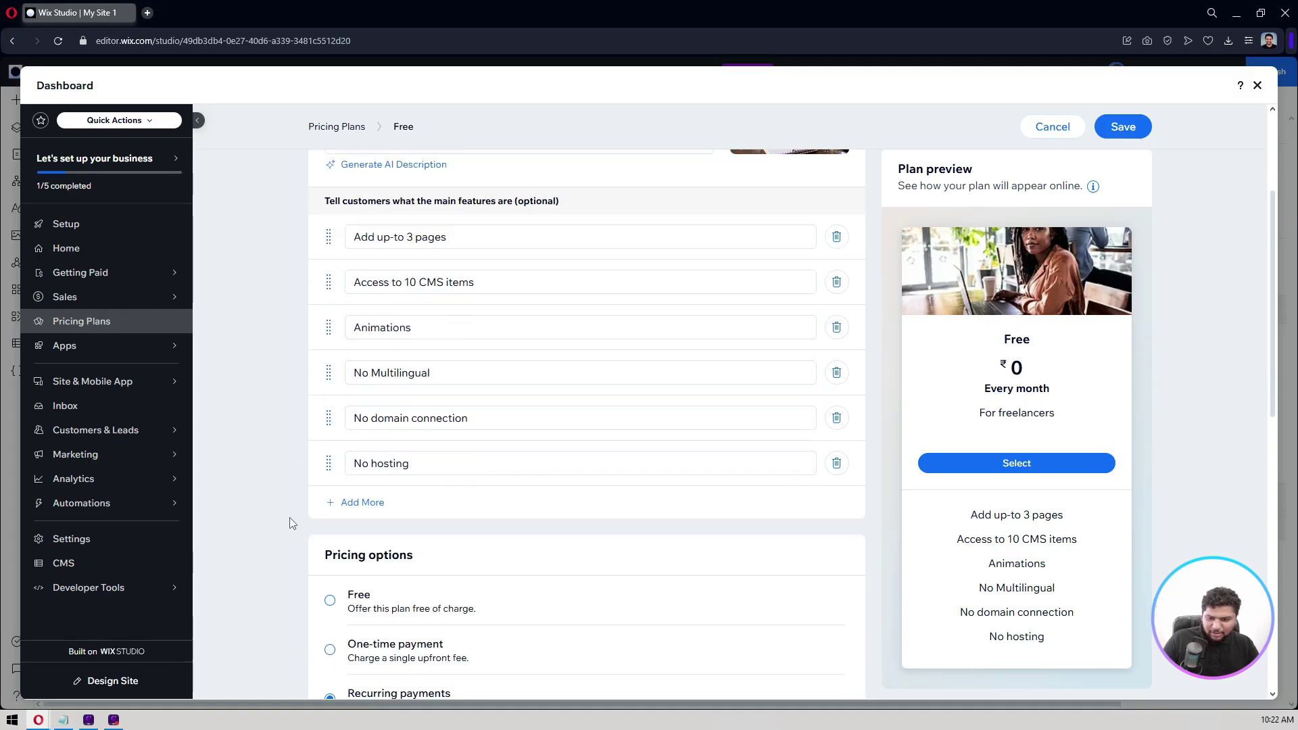
pyautogui.click(330, 397)
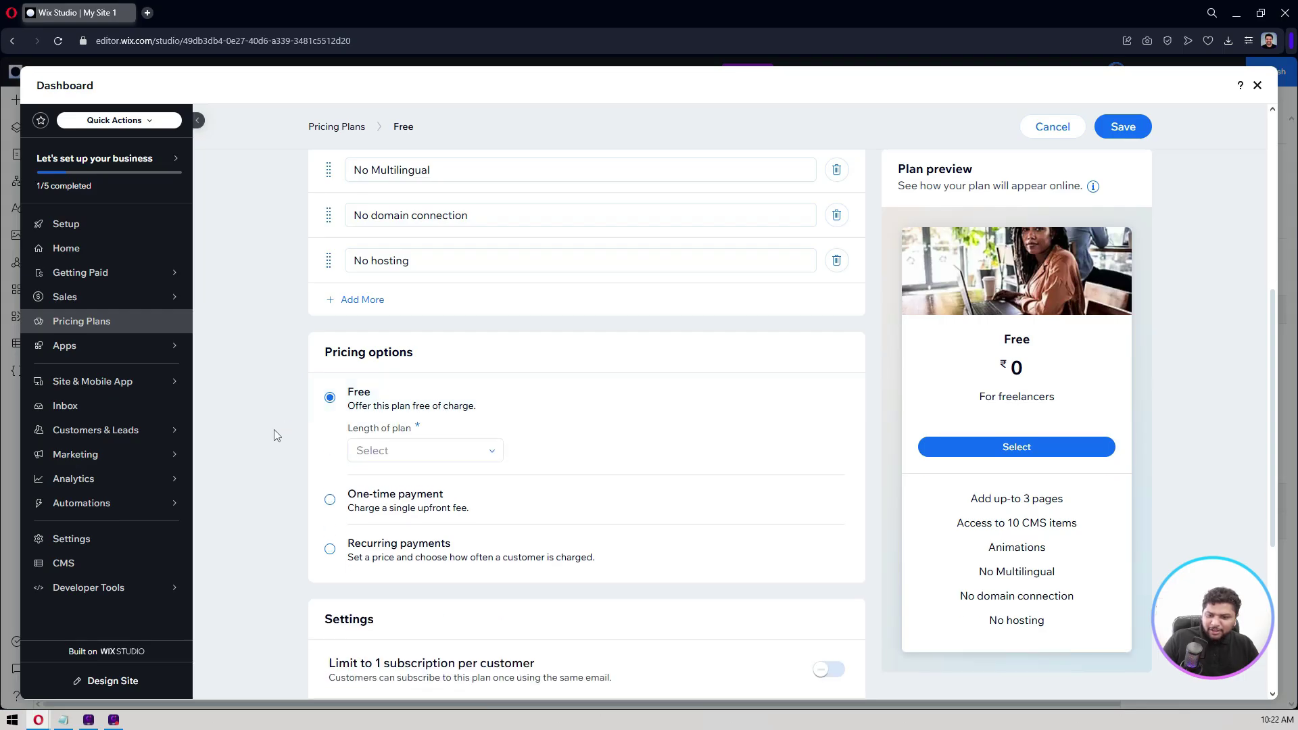
# Set the length of the free plan to "Until canceled".
pyautogui.scroll(-1, 274, 428)
pyautogui.click(412, 385)
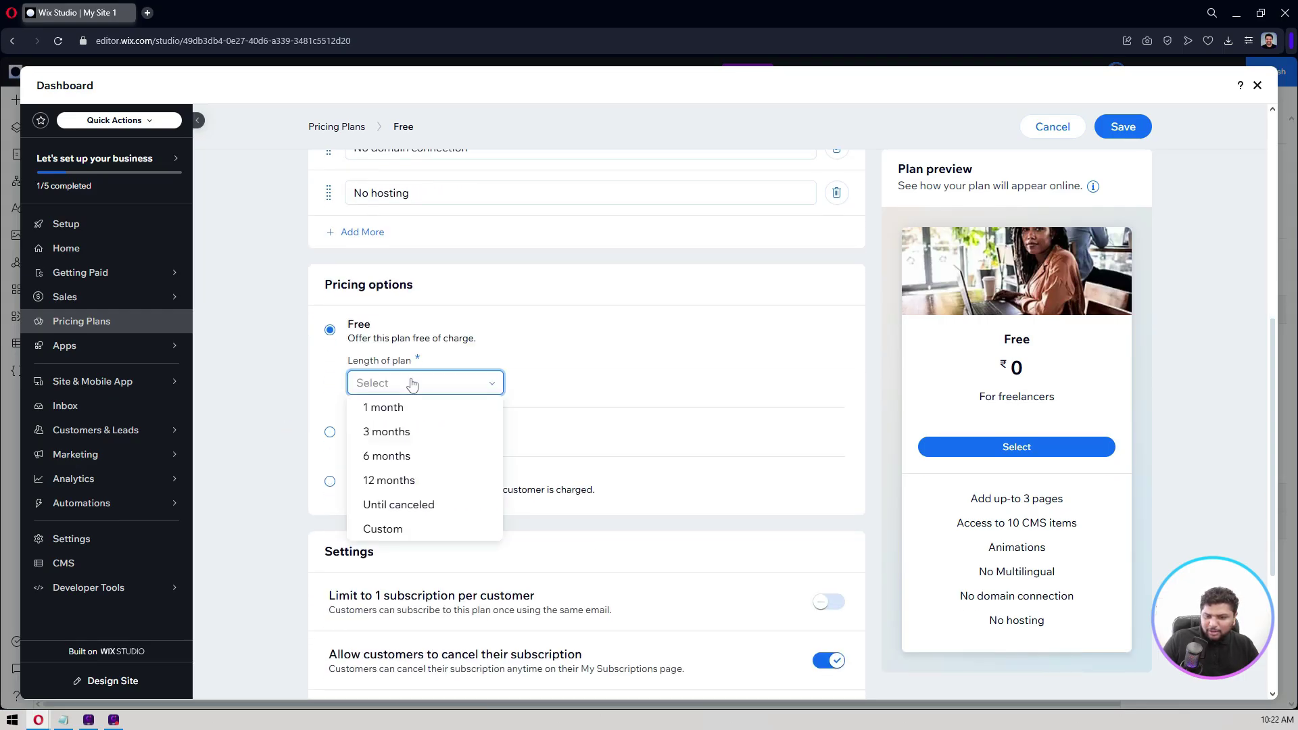
pyautogui.click(389, 504)
pyautogui.click(403, 391)
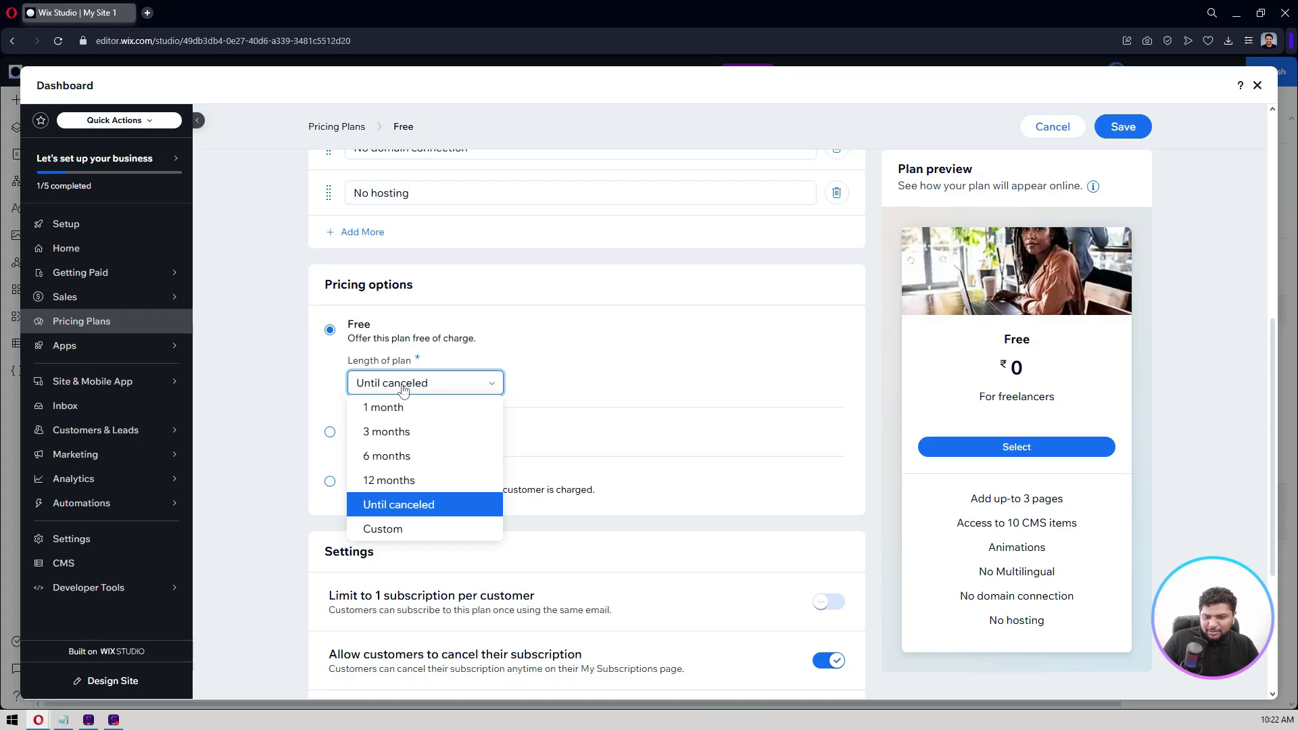
pyautogui.click(250, 429)
pyautogui.scroll(-1, 249, 428)
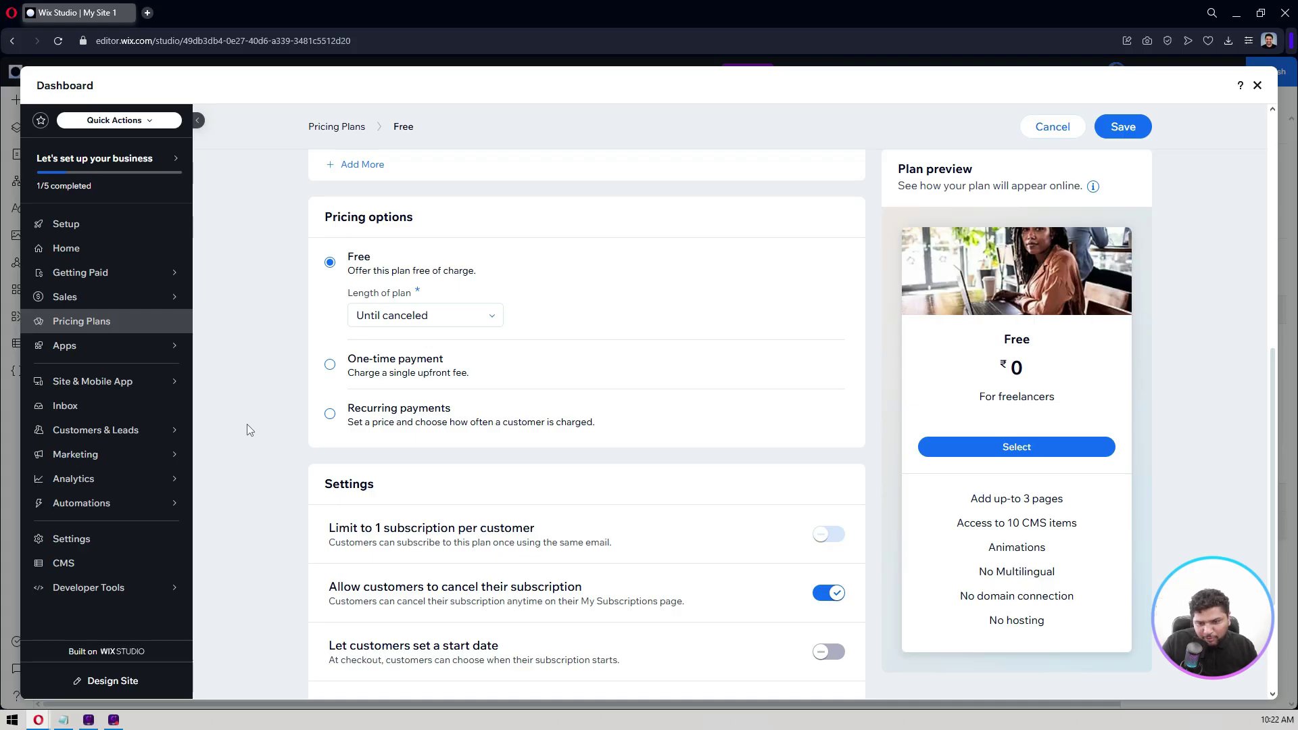
# Set the free plan's length to Custom with a period of 14 days.
pyautogui.click(406, 316)
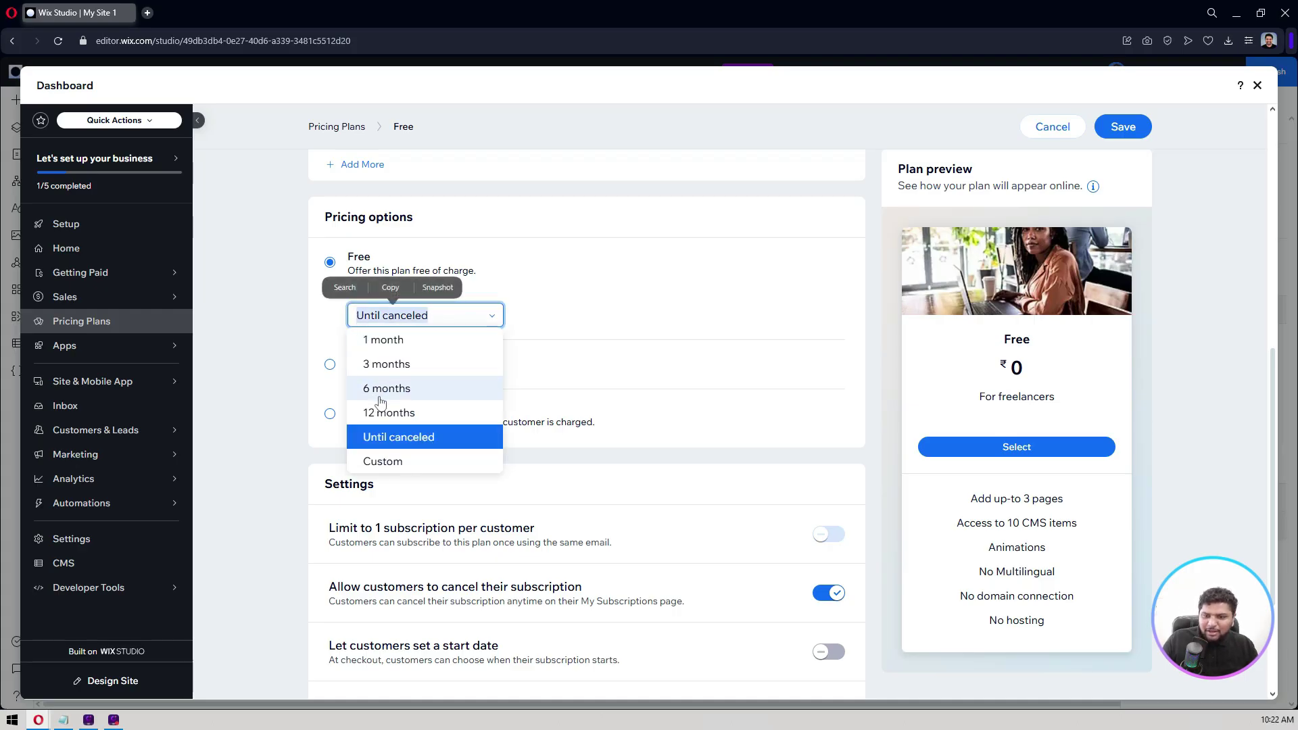
pyautogui.click(403, 461)
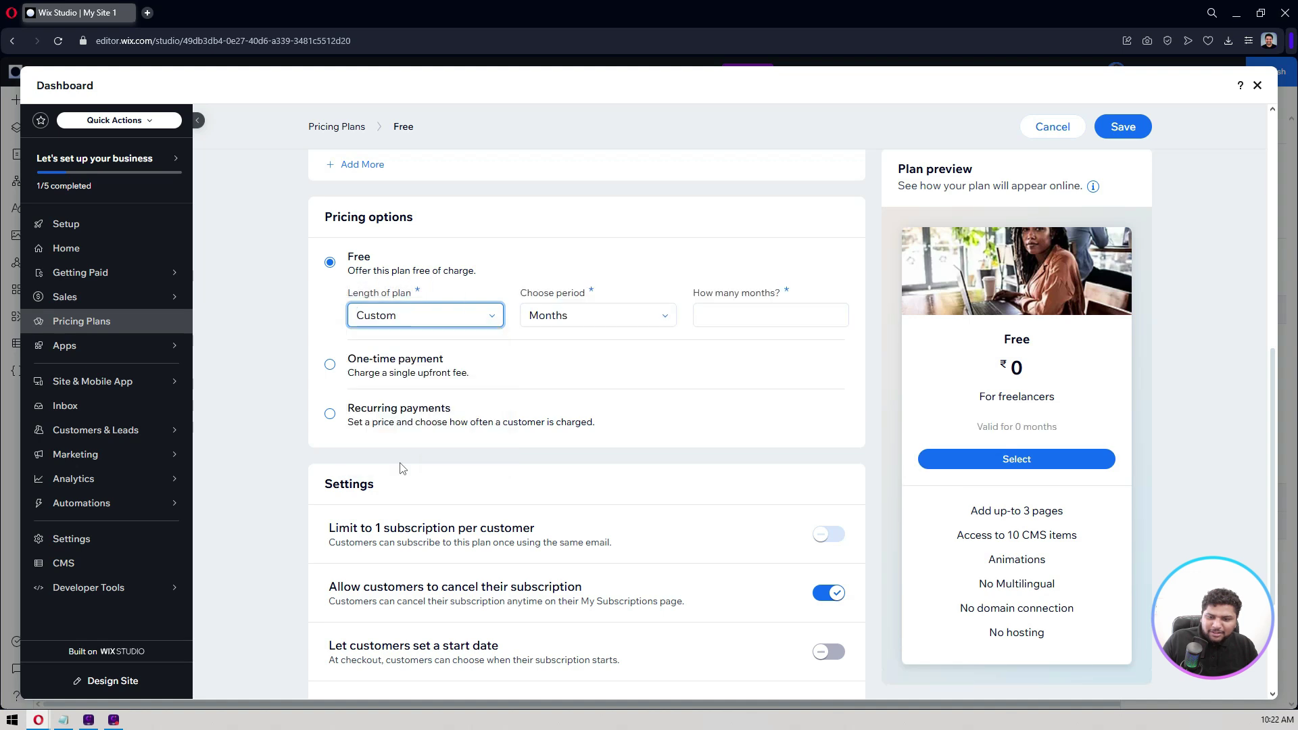
pyautogui.click(532, 328)
pyautogui.click(548, 340)
pyautogui.click(731, 311)
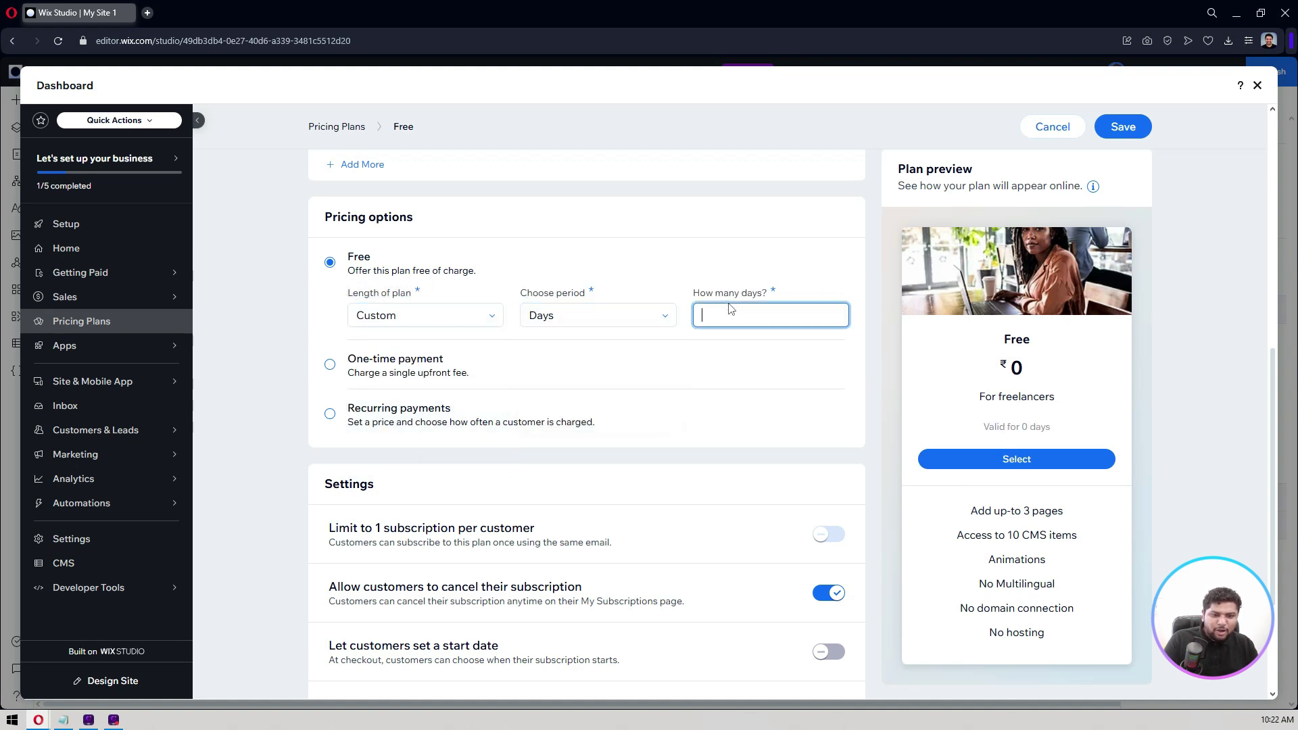
pyautogui.write('14')
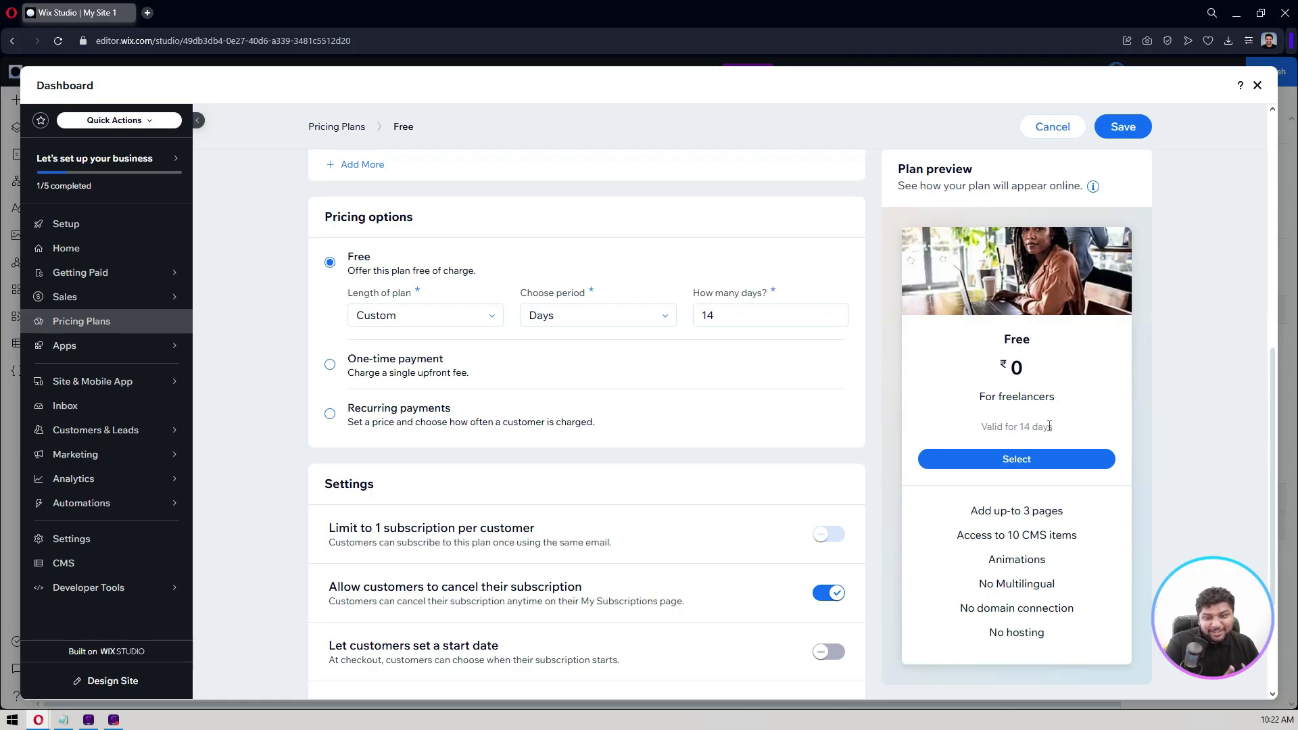
# Set the free plan's length to "Until canceled" and limit it to one subscription per customer.
pyautogui.click(372, 315)
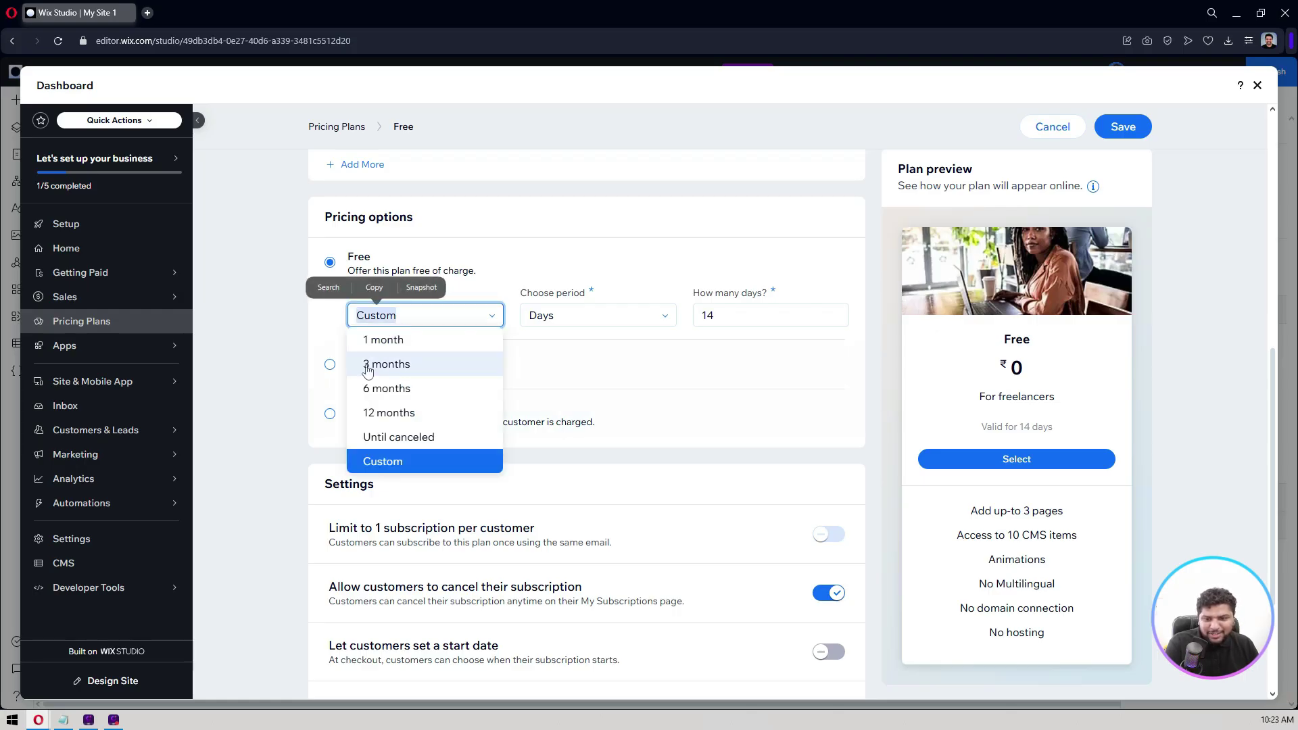
pyautogui.click(393, 437)
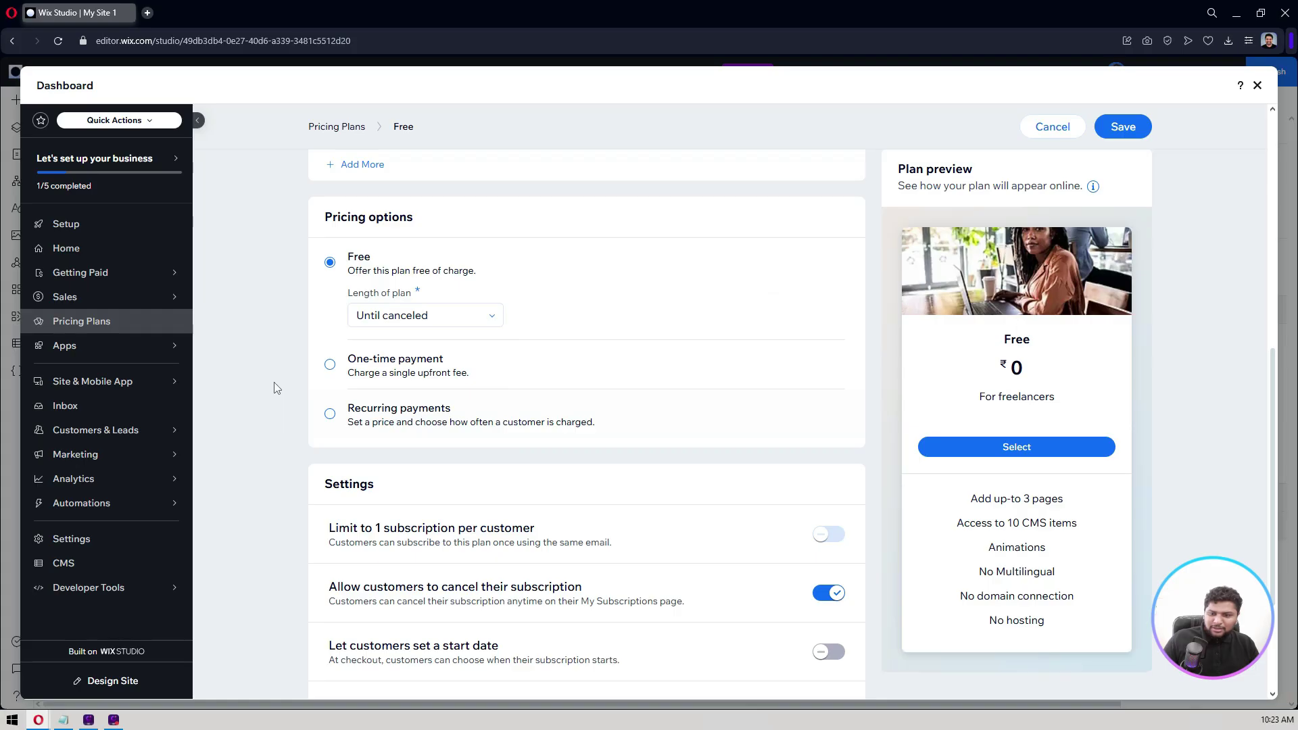
pyautogui.scroll(-2, 274, 386)
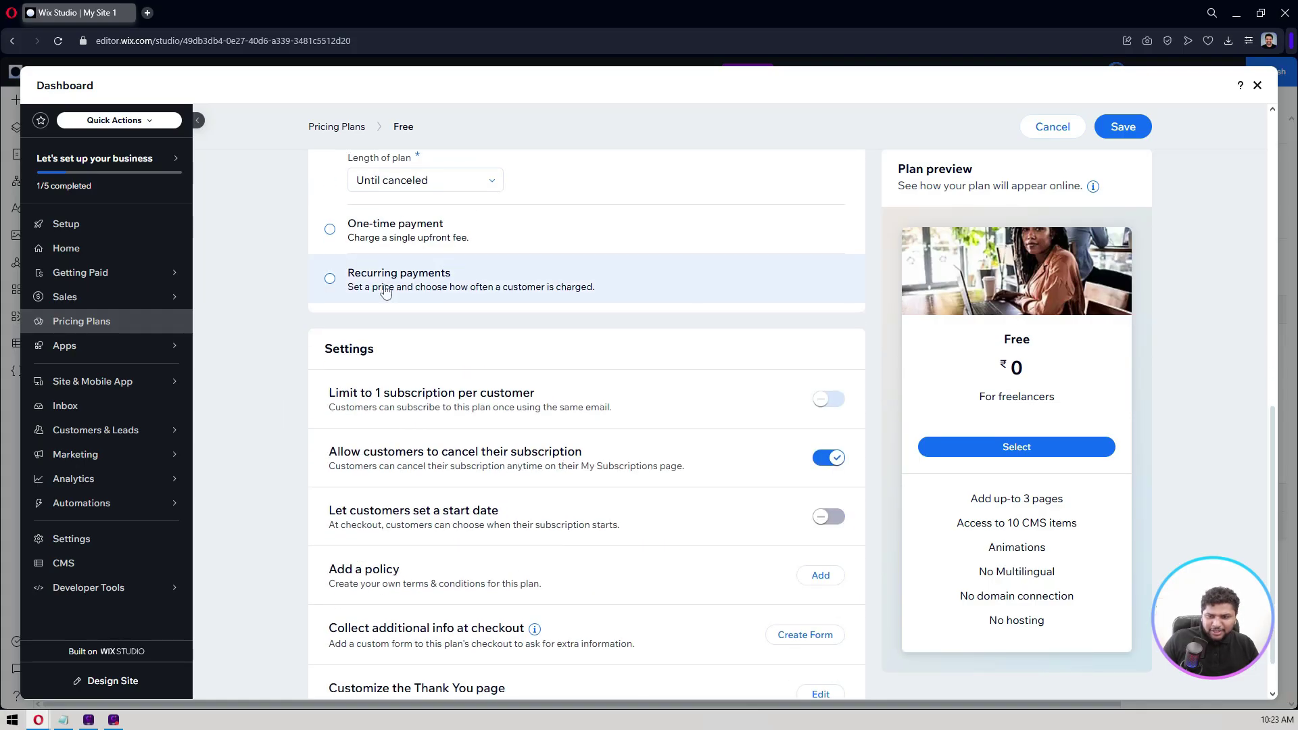
pyautogui.scroll(-1, 271, 379)
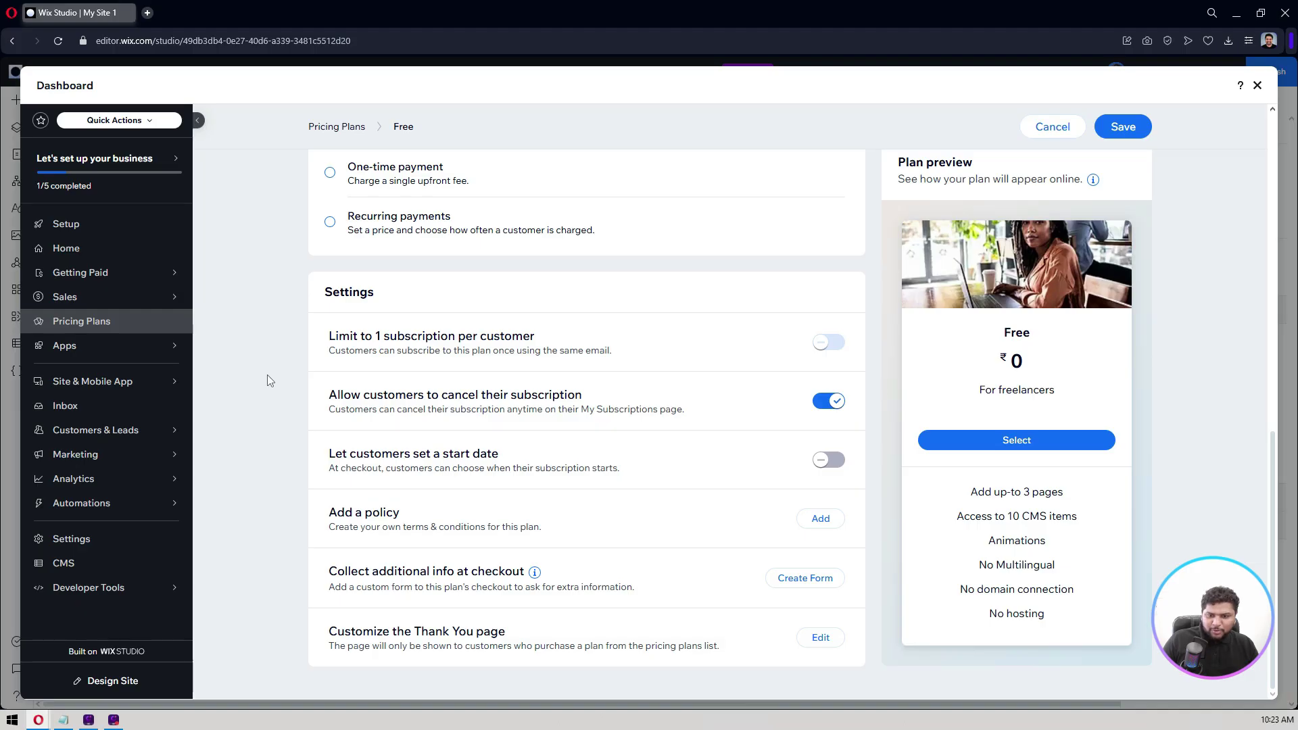
pyautogui.click(829, 341)
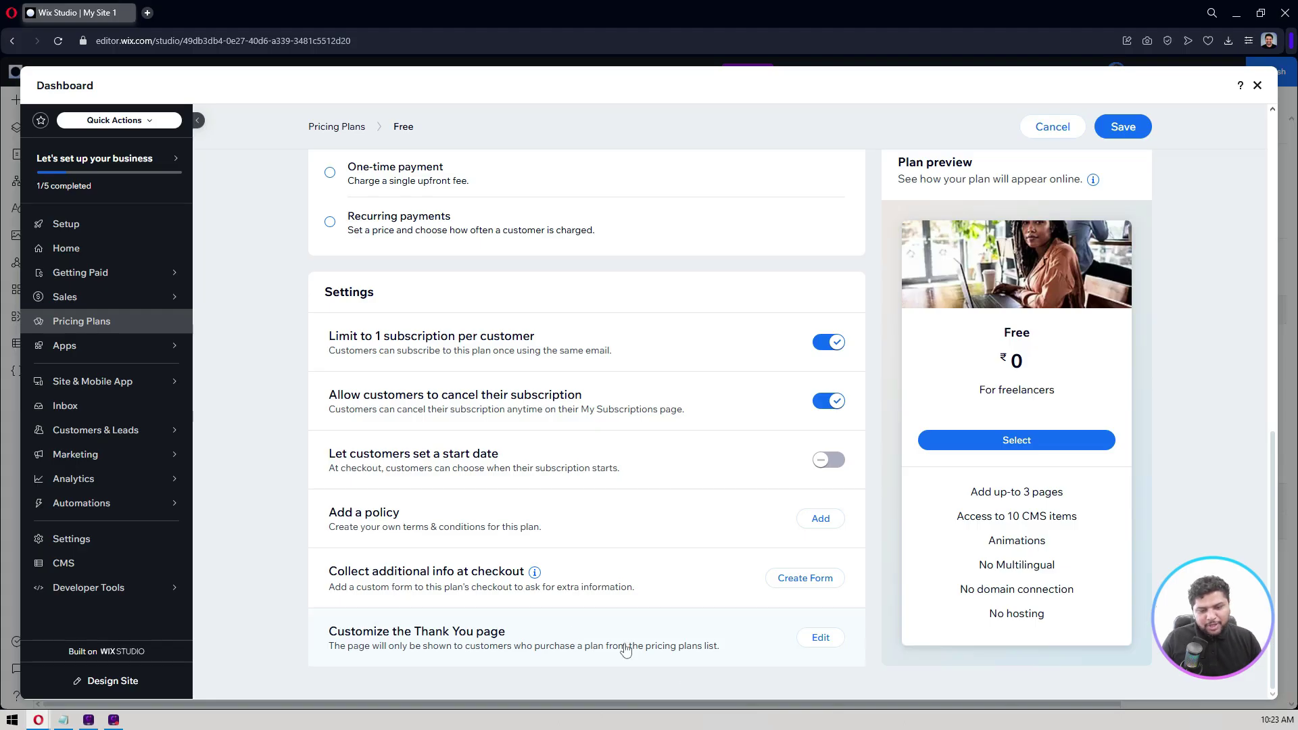
# Change the button text on the plan's Thank You page to "Read Latest News".
pyautogui.click(829, 646)
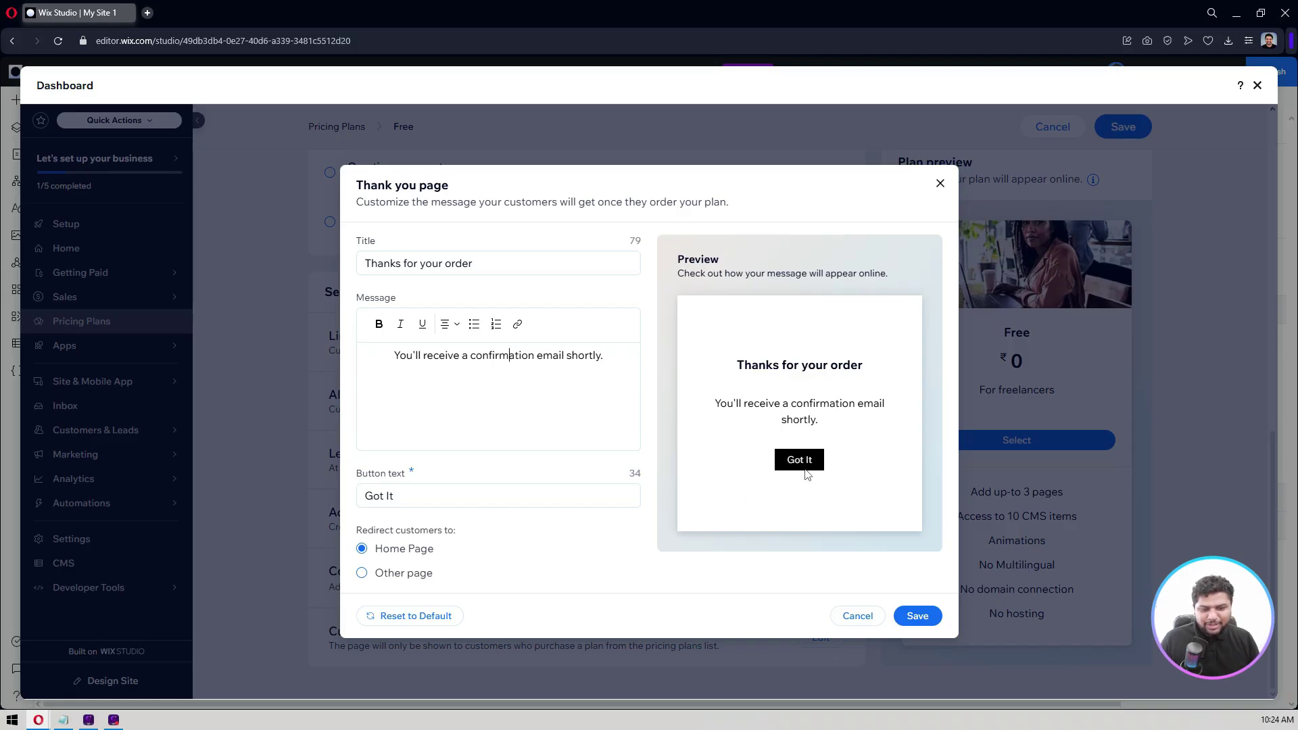
pyautogui.click(568, 496)
pyautogui.hotkey('ctrl', 'a')
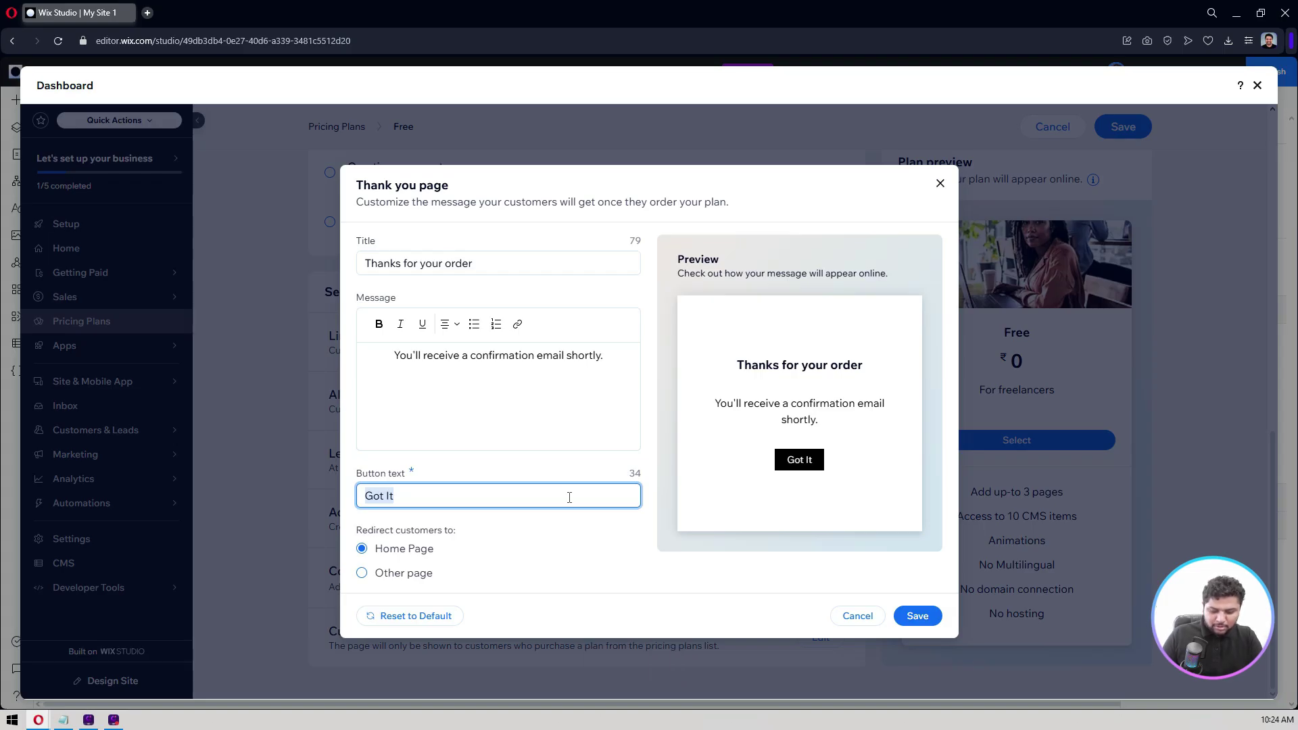
pyautogui.write('Read News')
pyautogui.press('Left')
pyautogui.write('Laest')
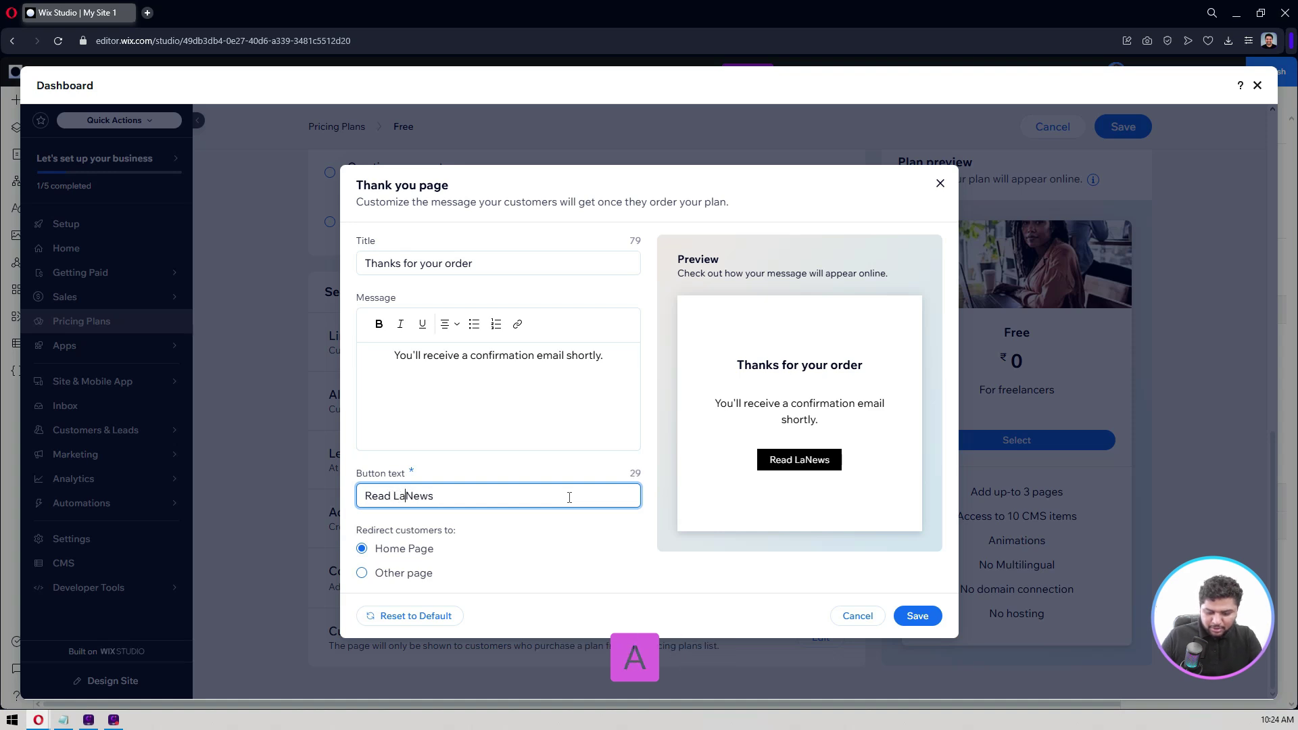
pyautogui.press('Left')
pyautogui.write('t')
pyautogui.press('Right')
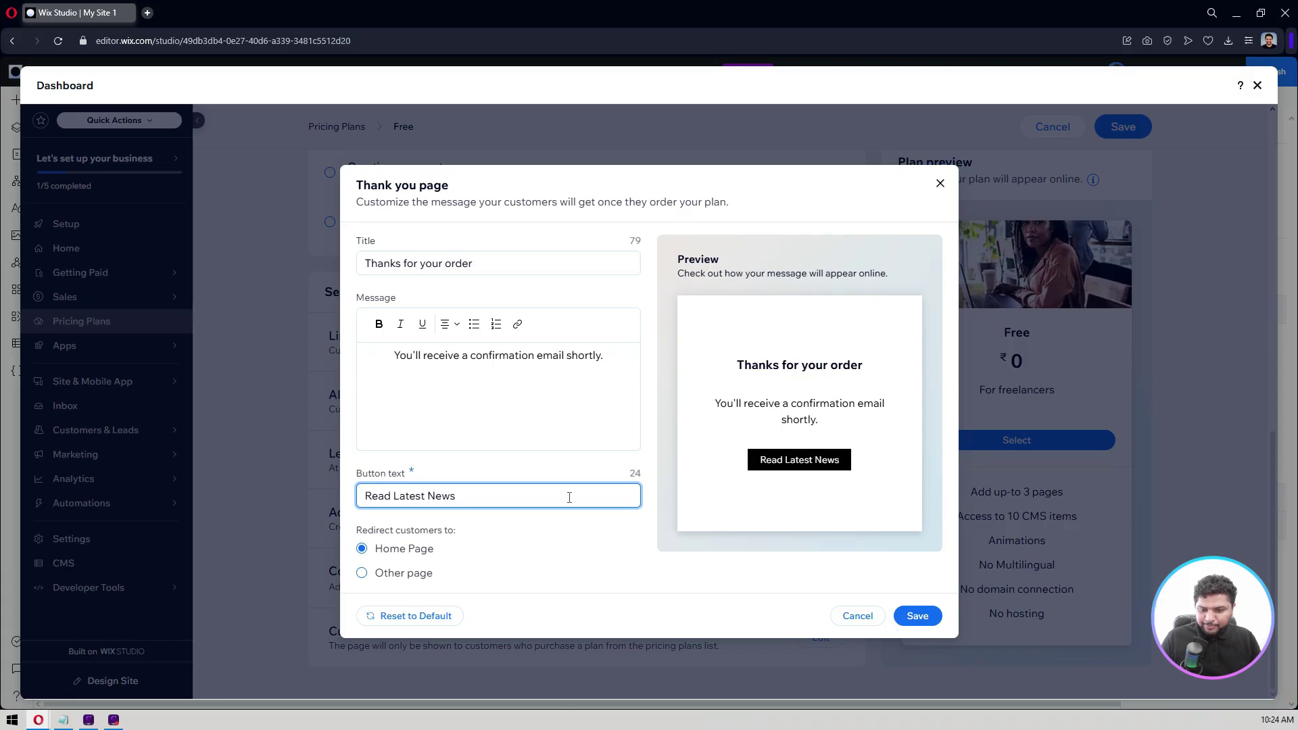
pyautogui.click(402, 575)
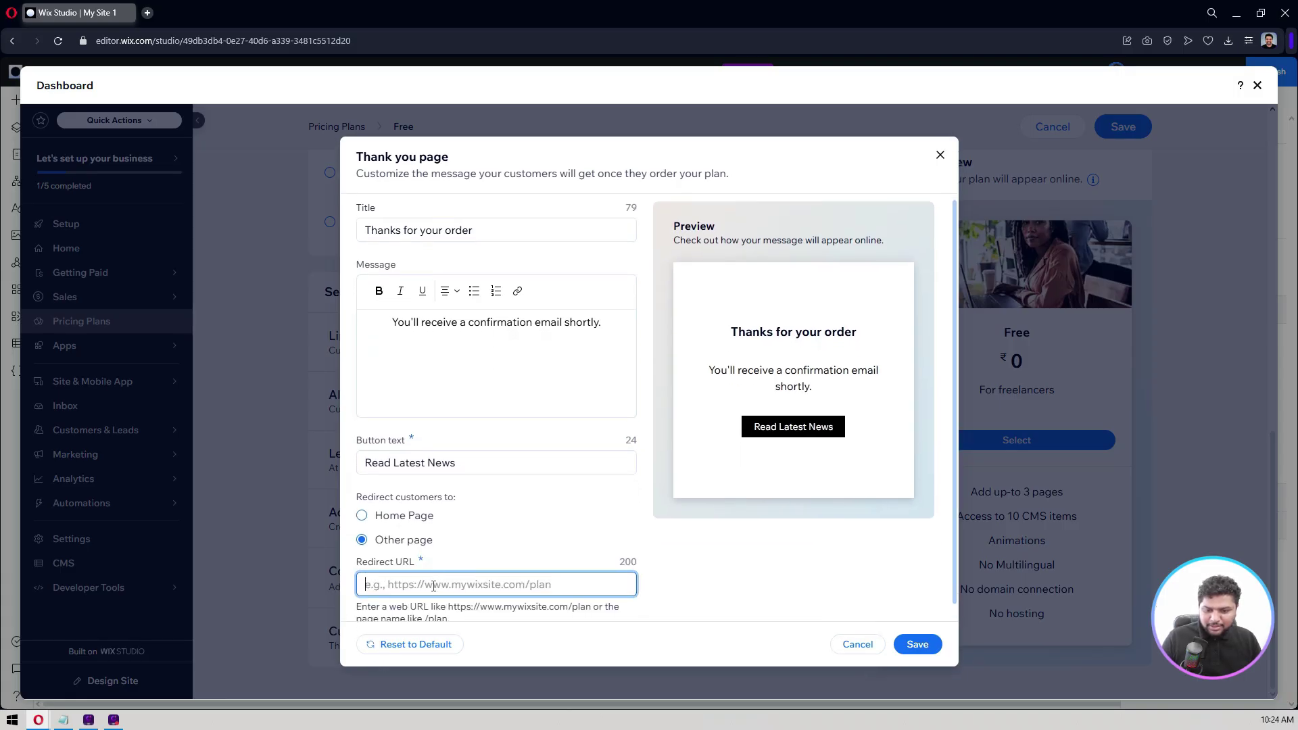
pyautogui.write('www.tweakdes')
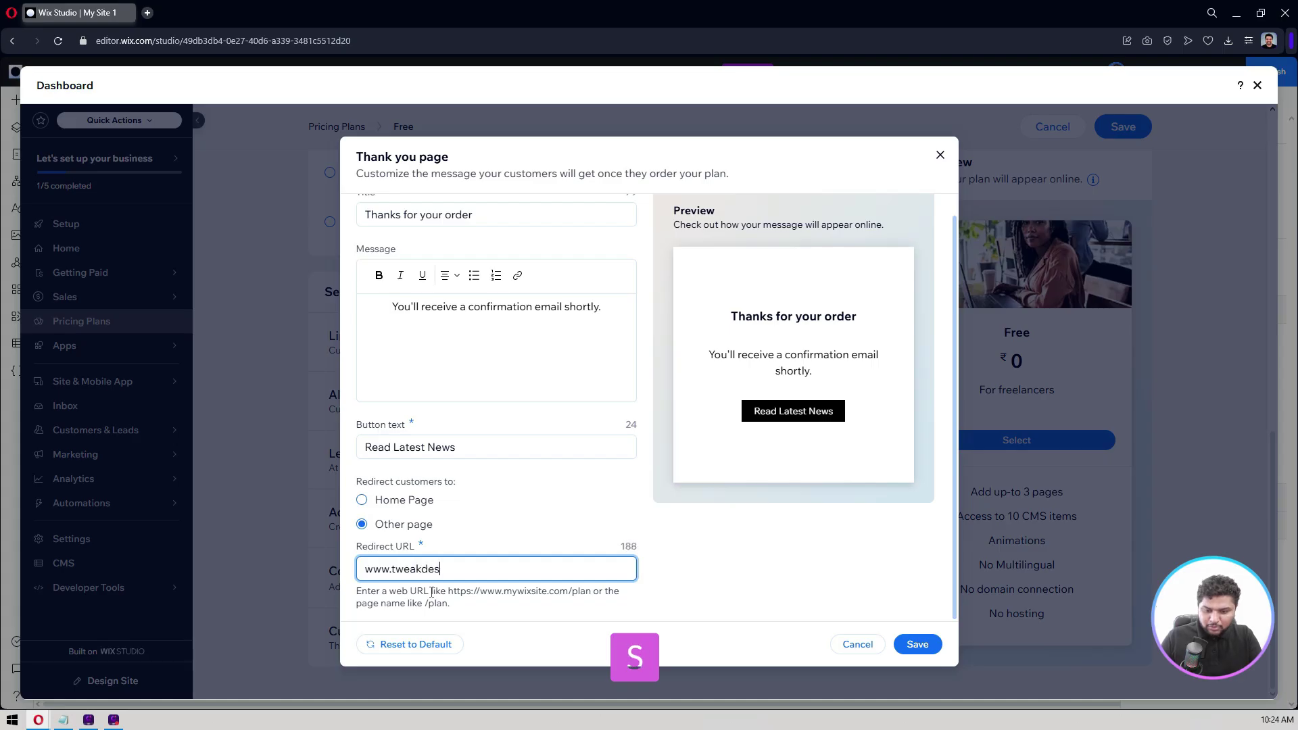
pyautogui.write('igns.in')
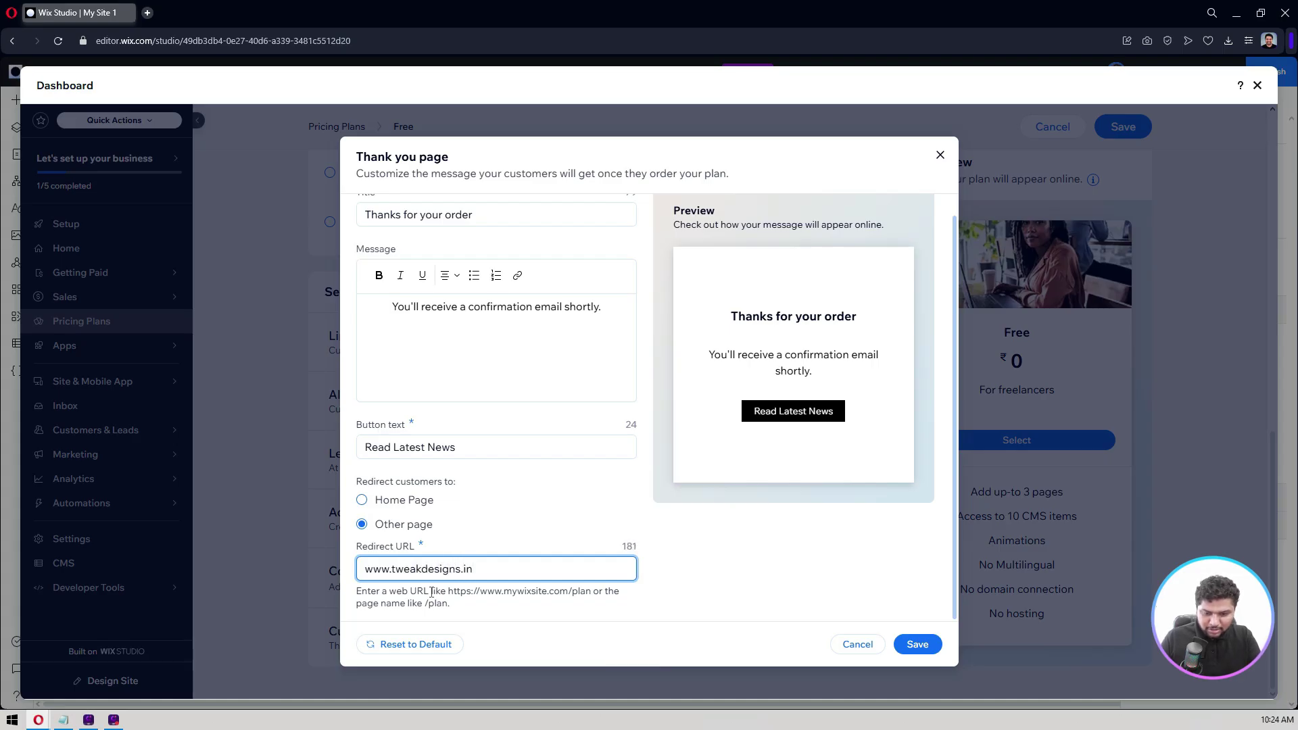
pyautogui.write('/blog')
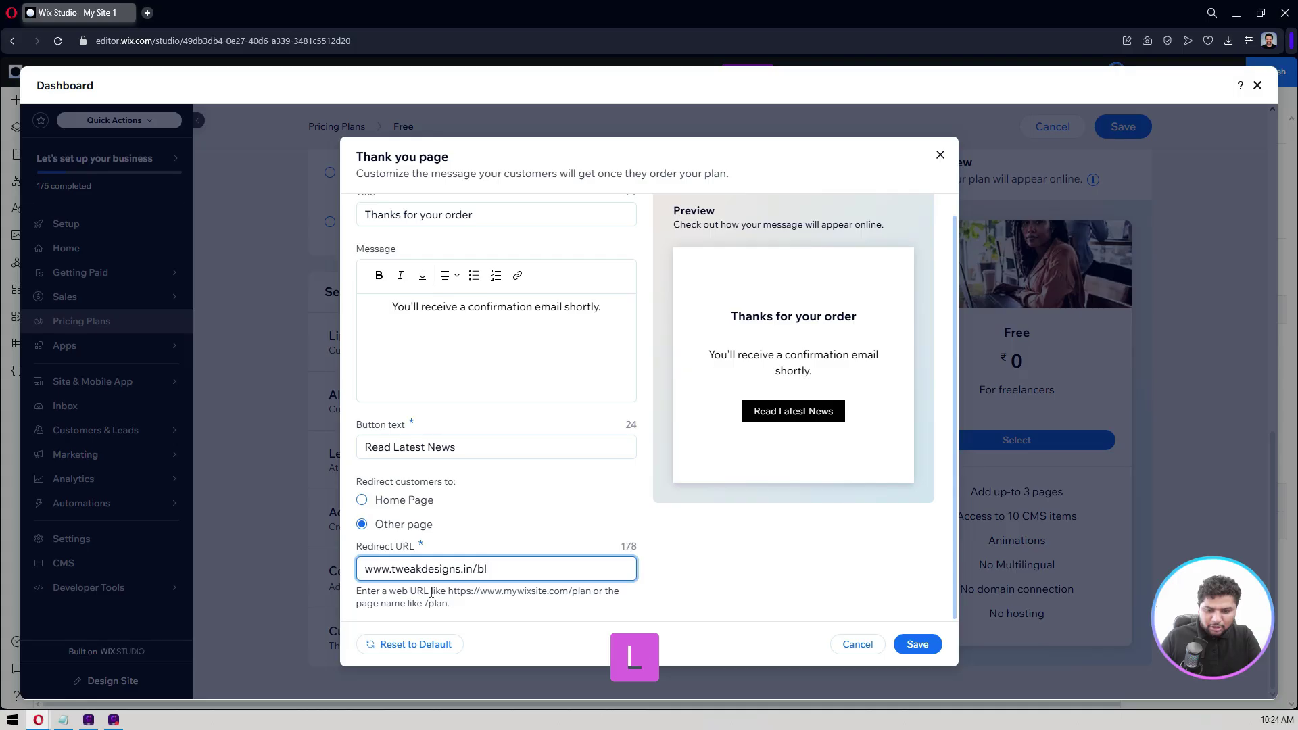
pyautogui.click(614, 536)
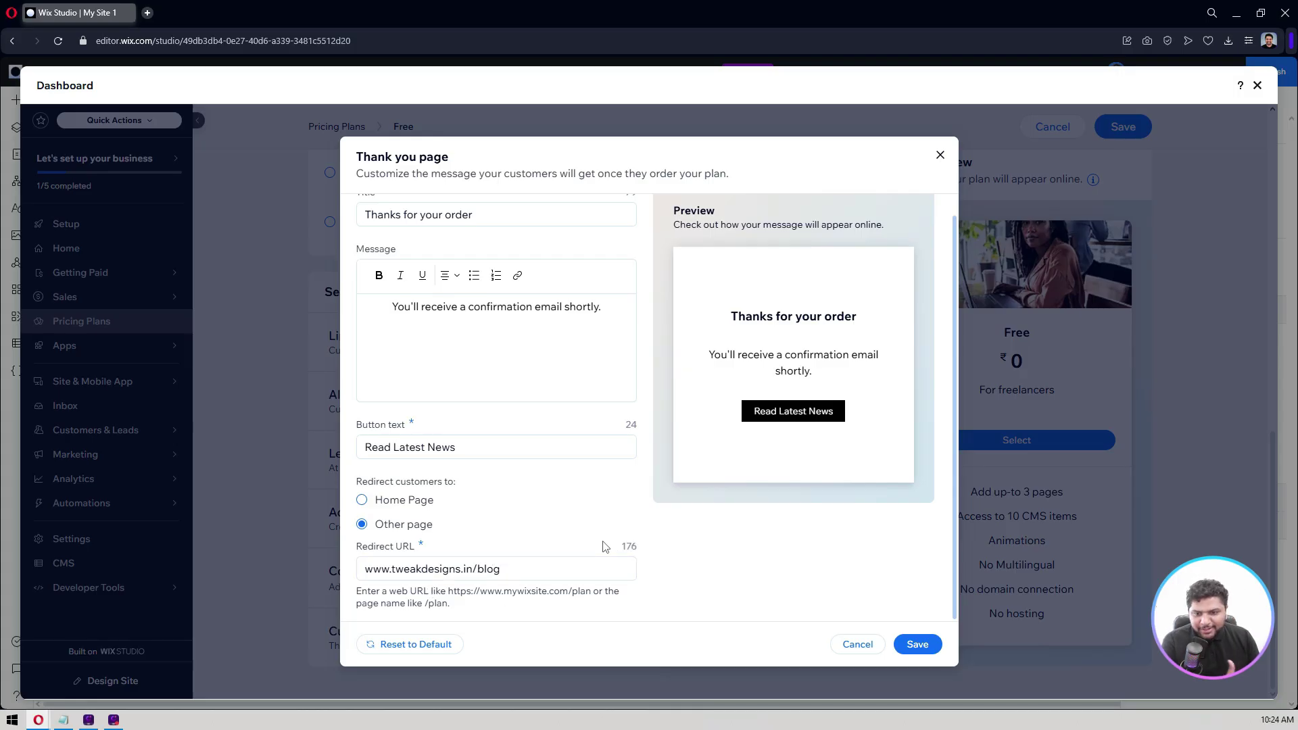
pyautogui.click(918, 644)
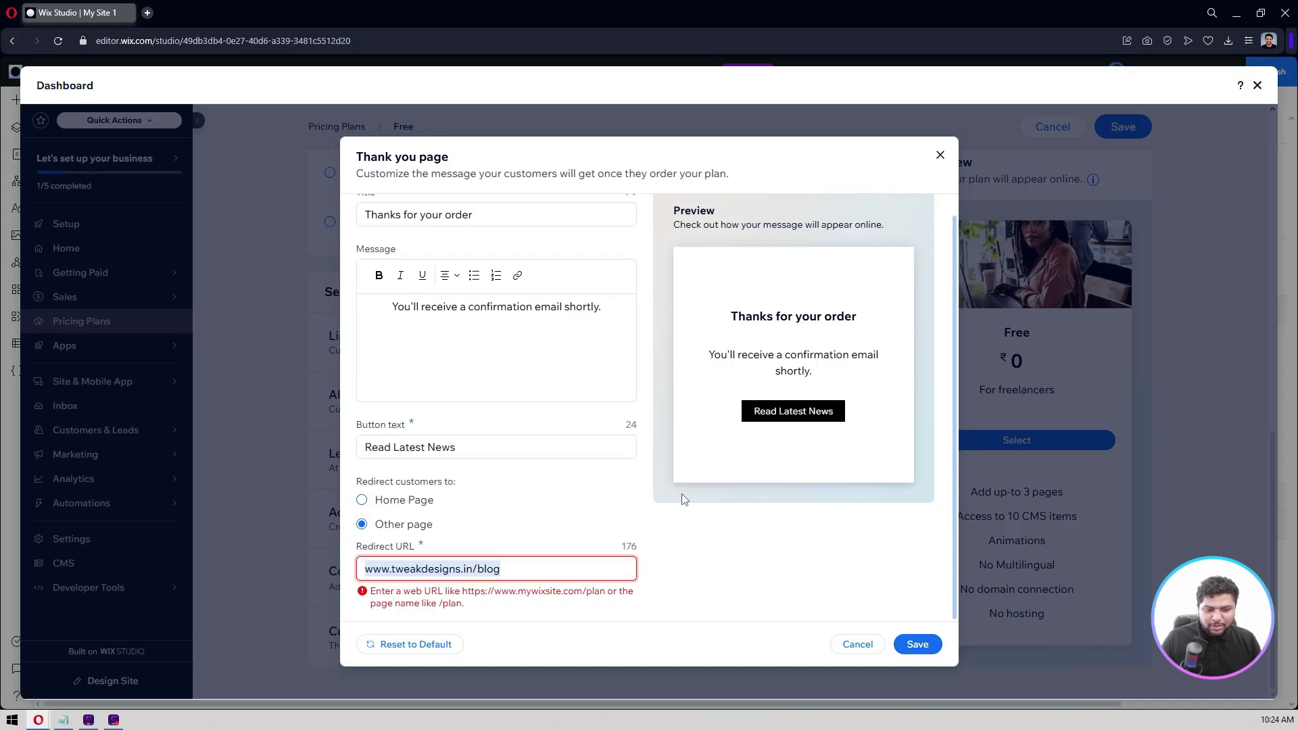
pyautogui.press('Left')
pyautogui.press('Right')
pyautogui.press('Left')
pyautogui.press('Left')
pyautogui.write('https://')
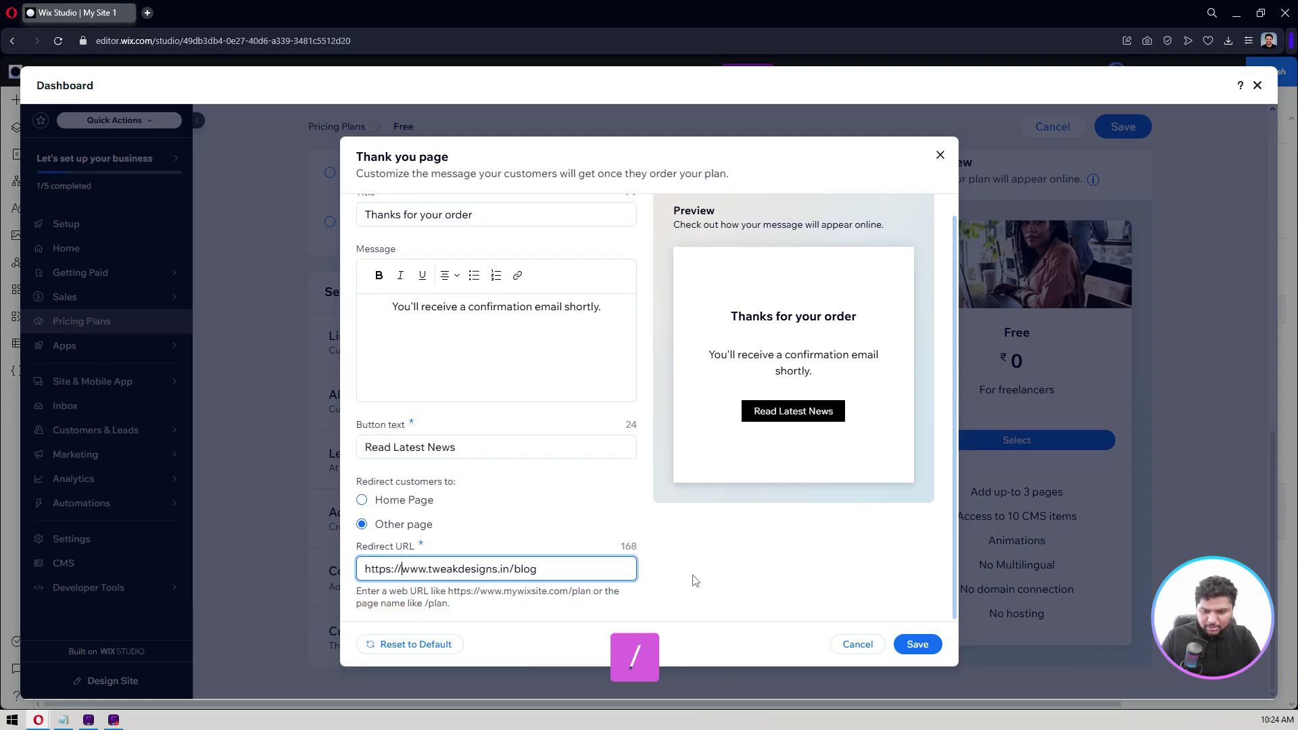
pyautogui.click(917, 645)
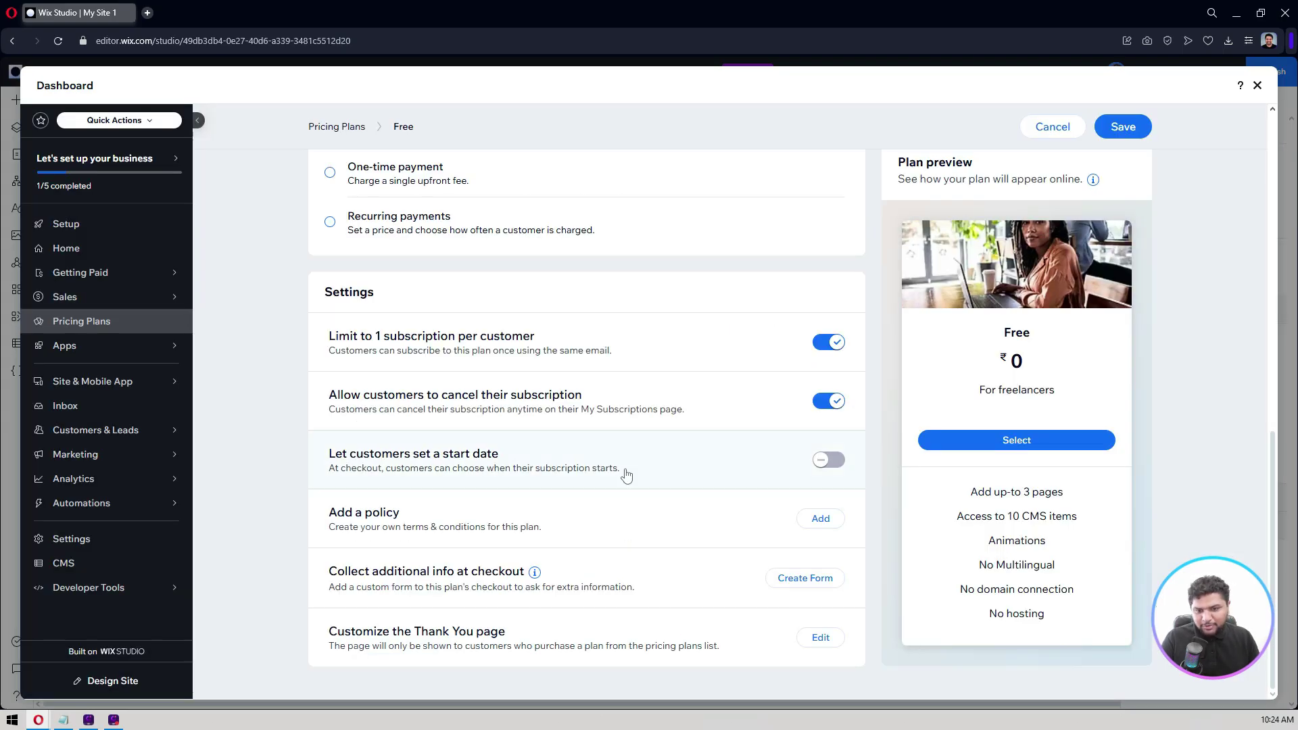
# Save the Free plan.
pyautogui.scroll(10, 690, 483)
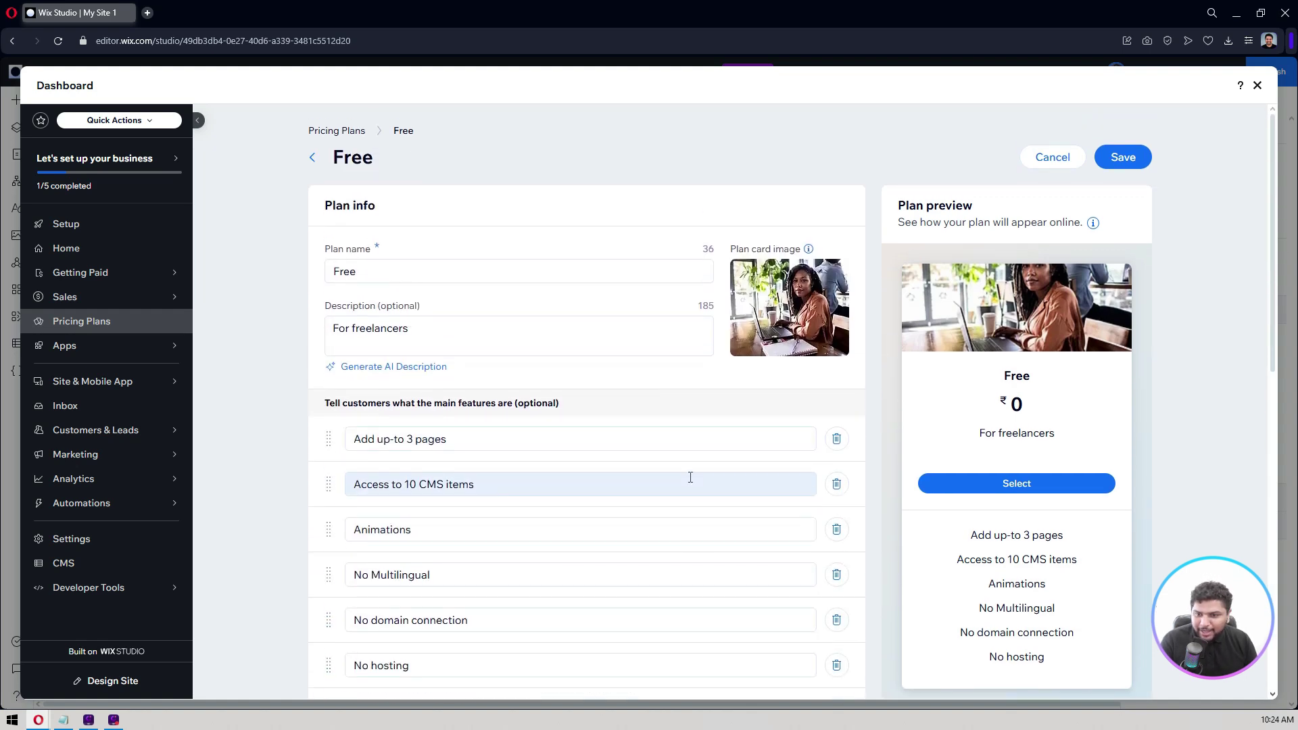
pyautogui.click(1123, 157)
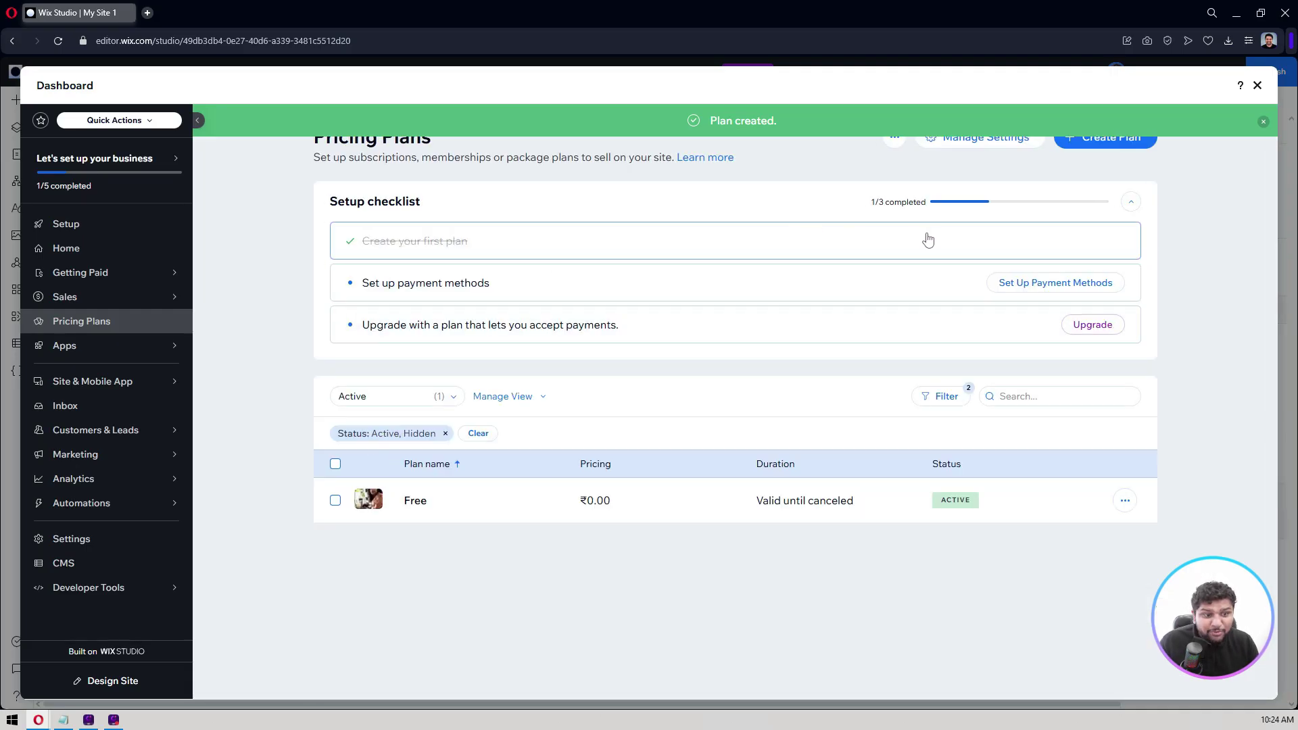
# Open the payment methods setup and review the payment providers offered for the business location.
pyautogui.click(1034, 284)
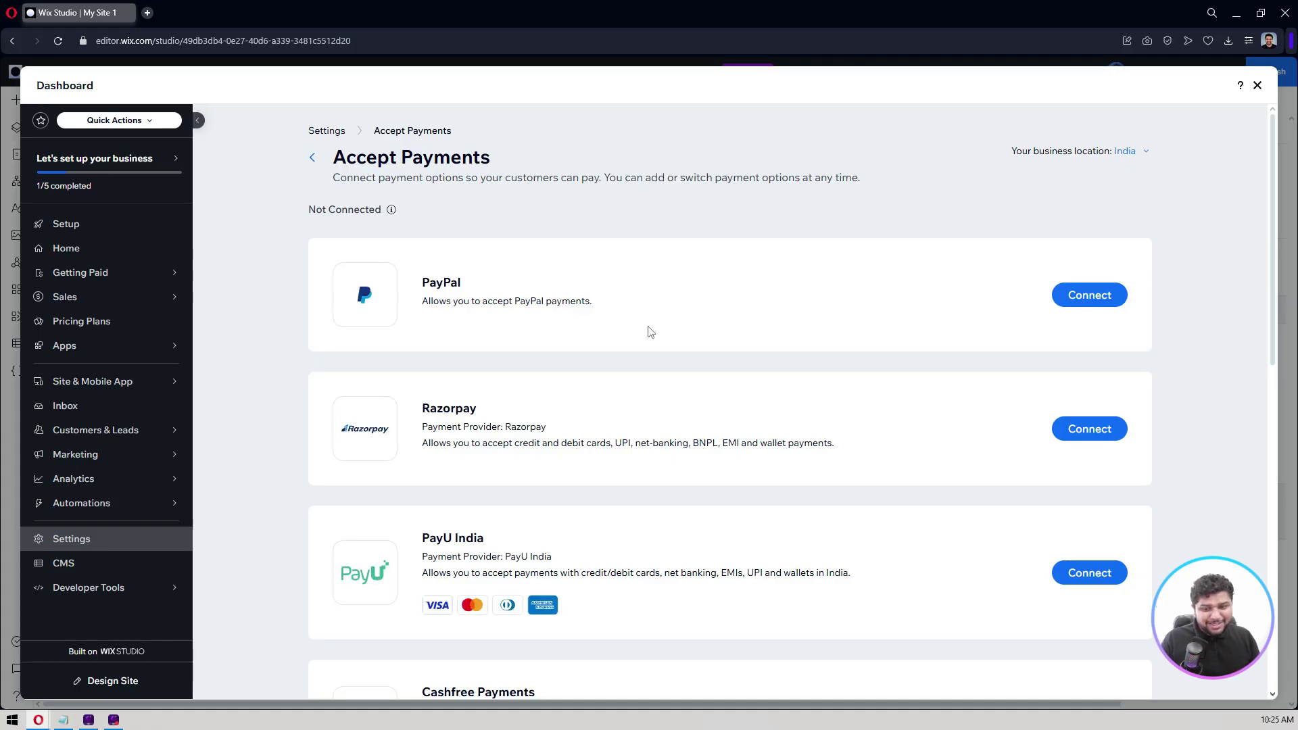
pyautogui.scroll(-2, 458, 414)
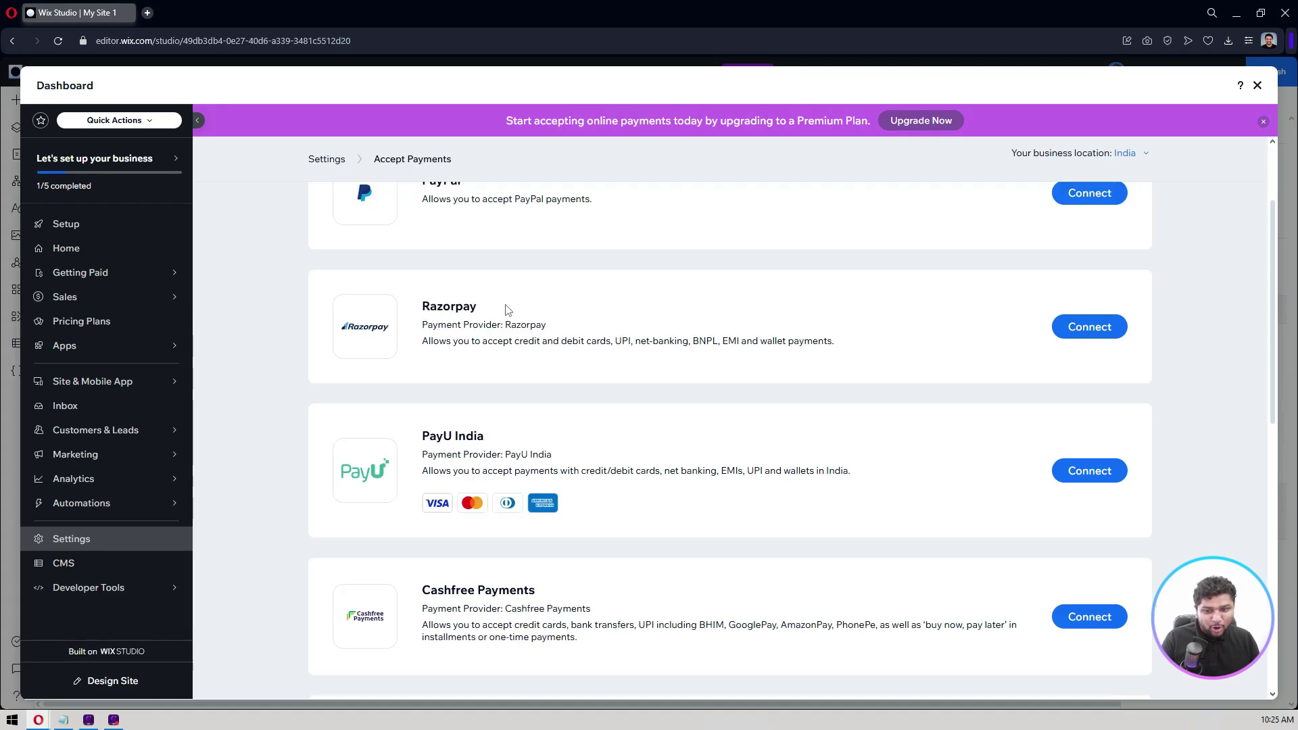
pyautogui.scroll(-1, 552, 334)
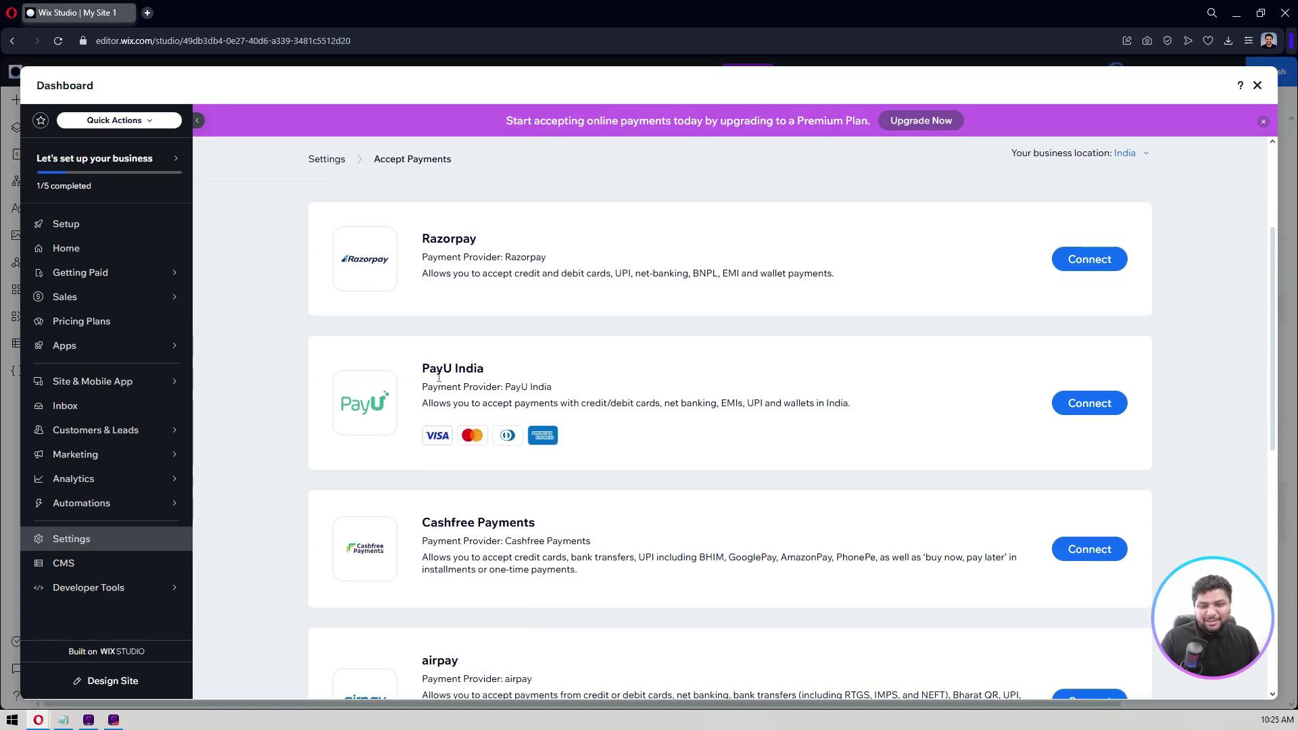
pyautogui.scroll(-3, 569, 358)
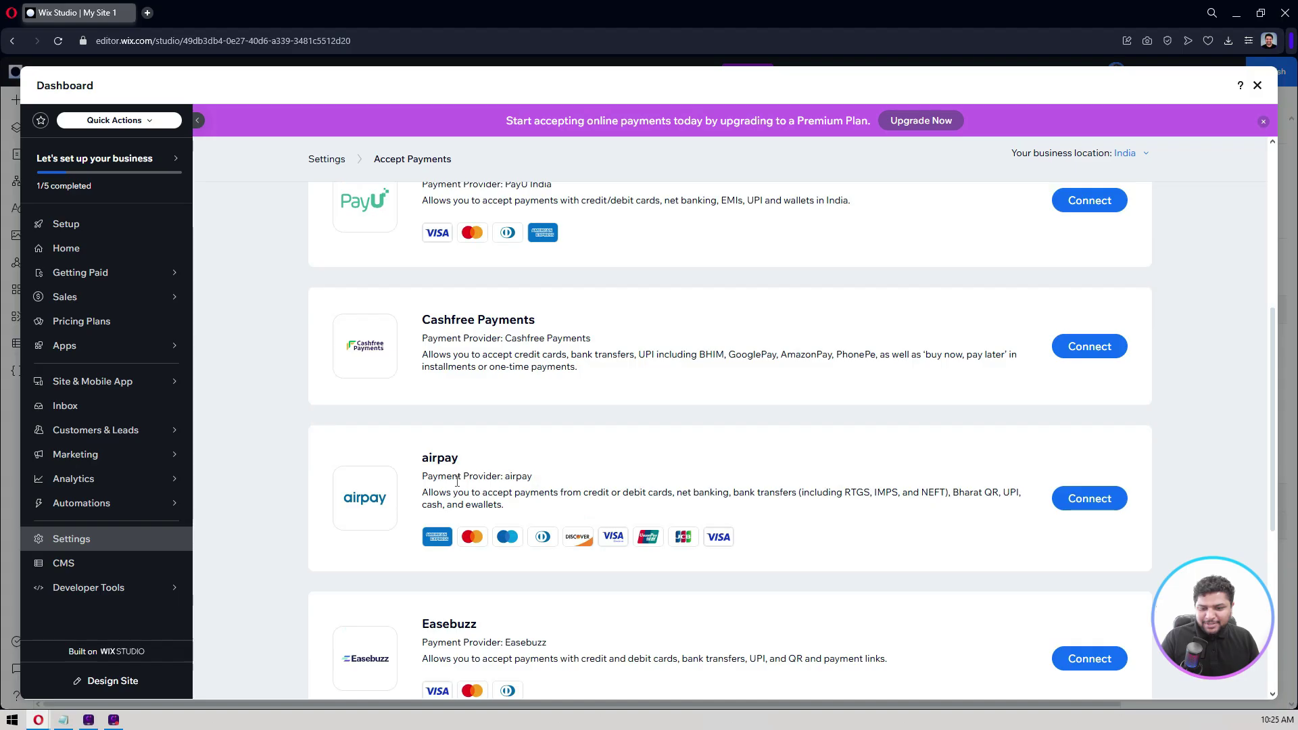
pyautogui.scroll(-6, 687, 409)
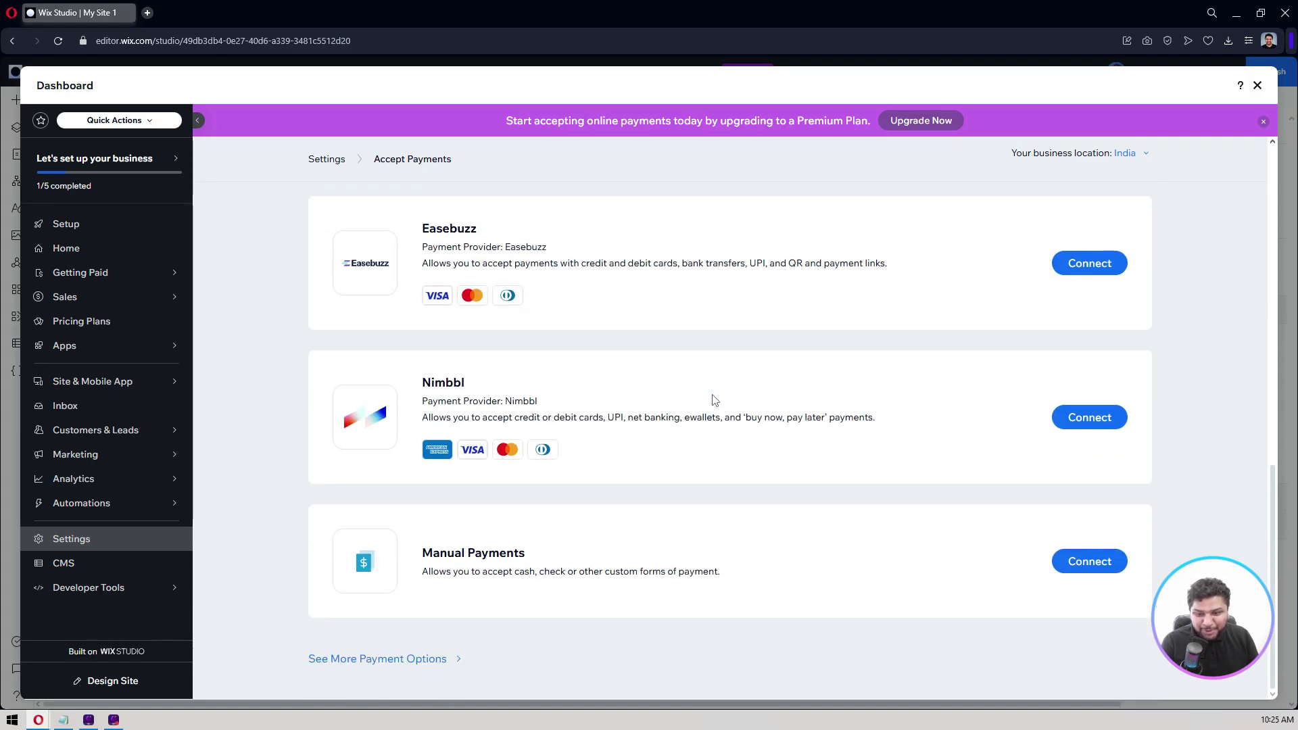
pyautogui.scroll(10, 714, 400)
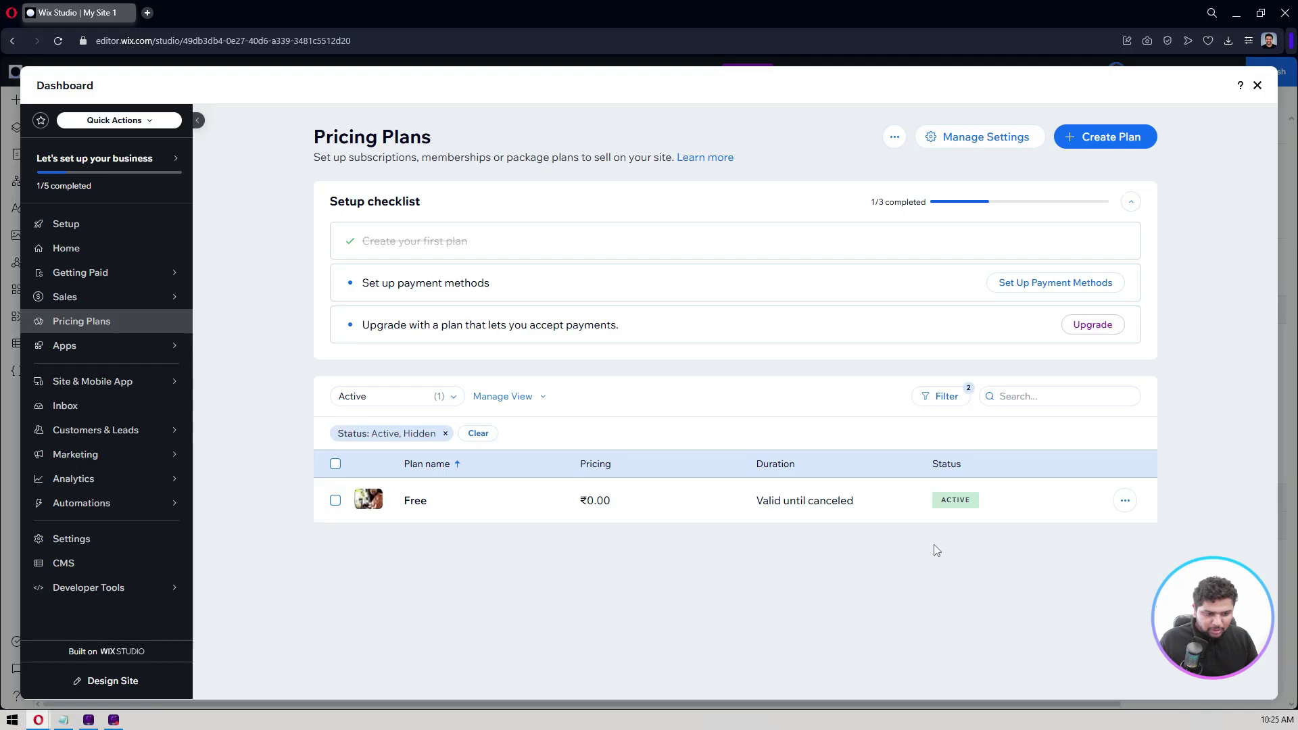
# Look through the actions available for the Free plan and for the Pricing Plans page.
pyautogui.click(1126, 501)
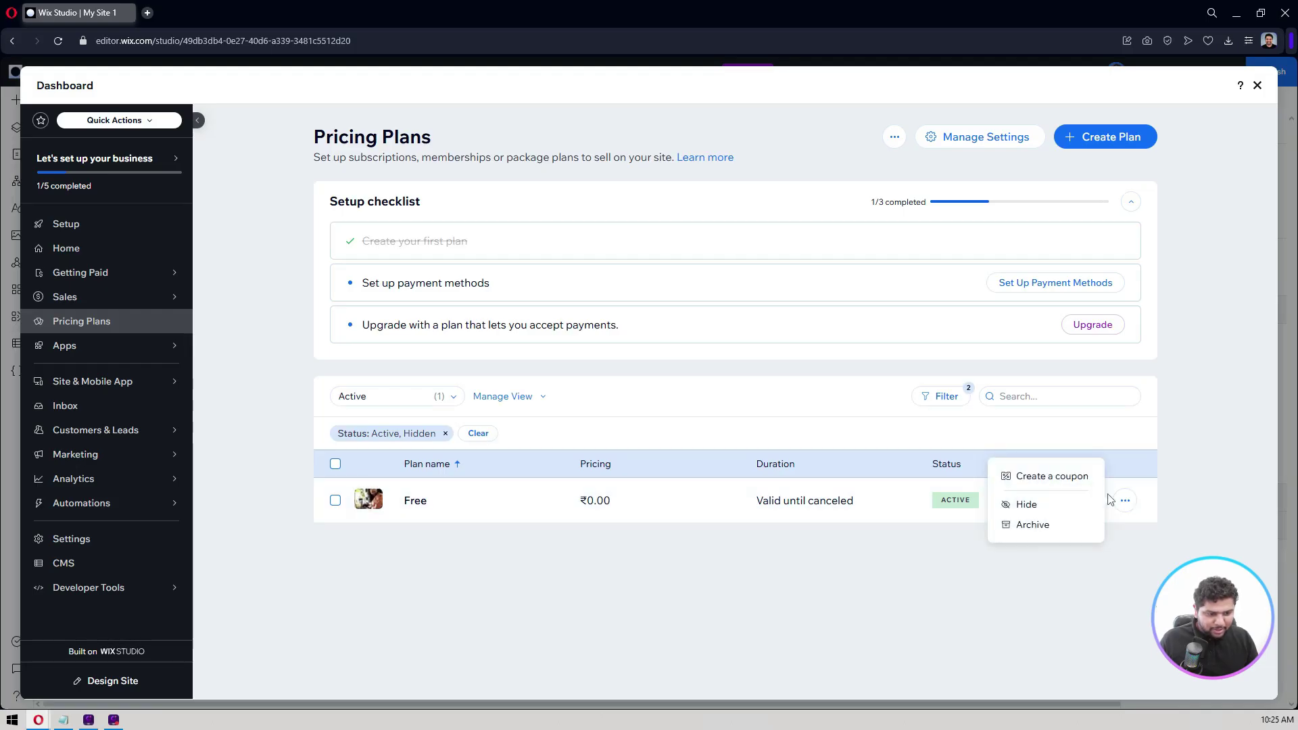
pyautogui.click(1143, 553)
pyautogui.click(335, 500)
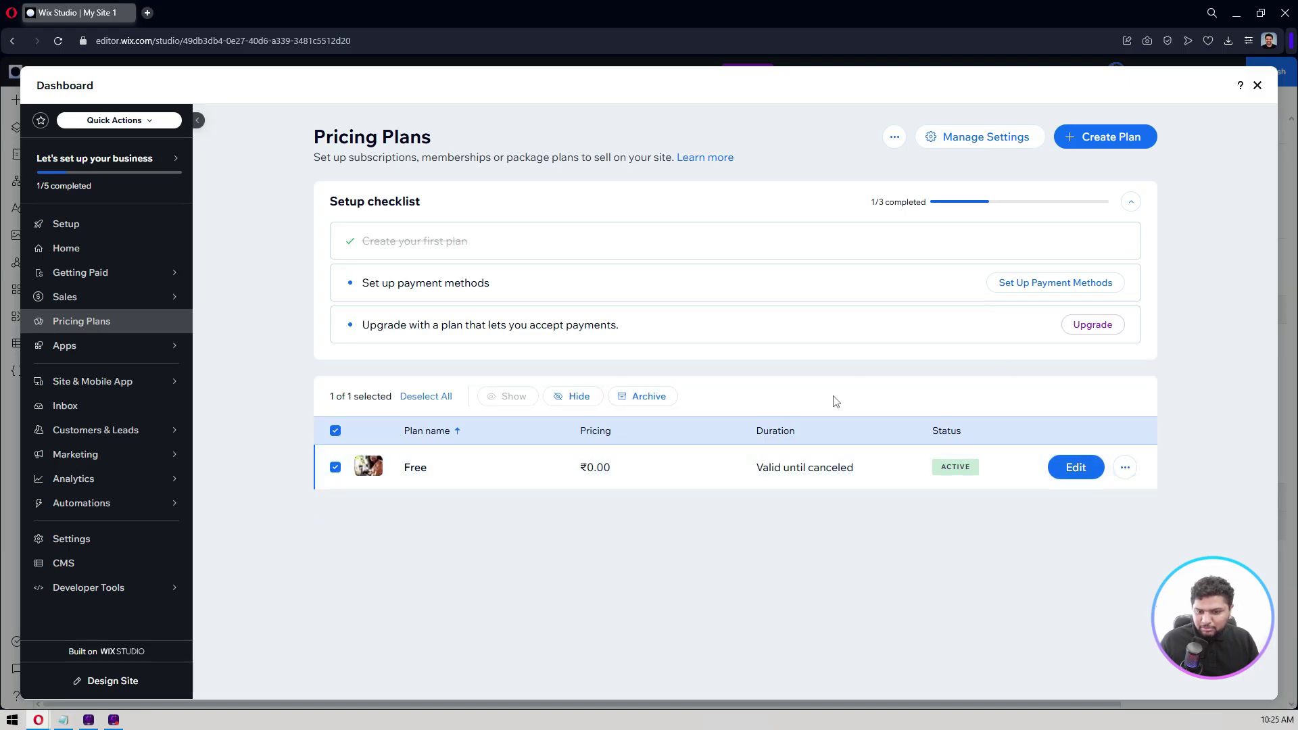
pyautogui.click(894, 137)
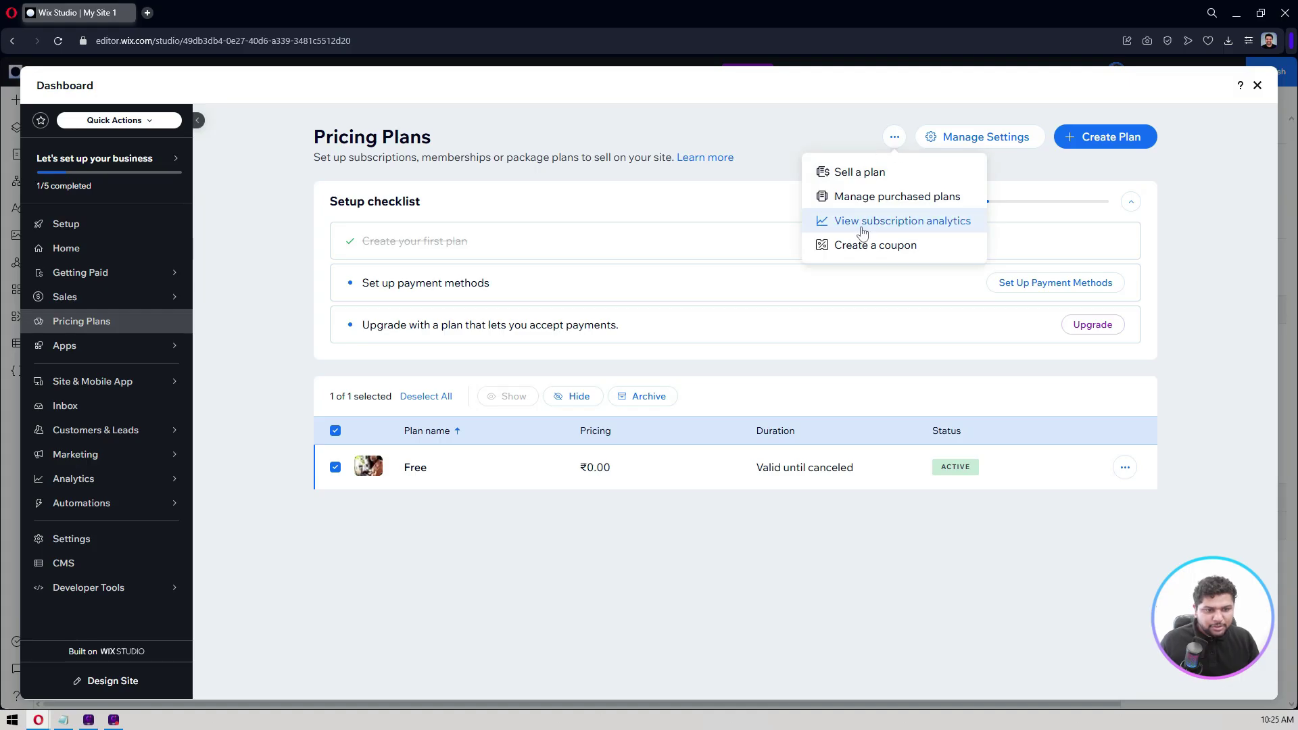
pyautogui.click(602, 628)
pyautogui.click(336, 432)
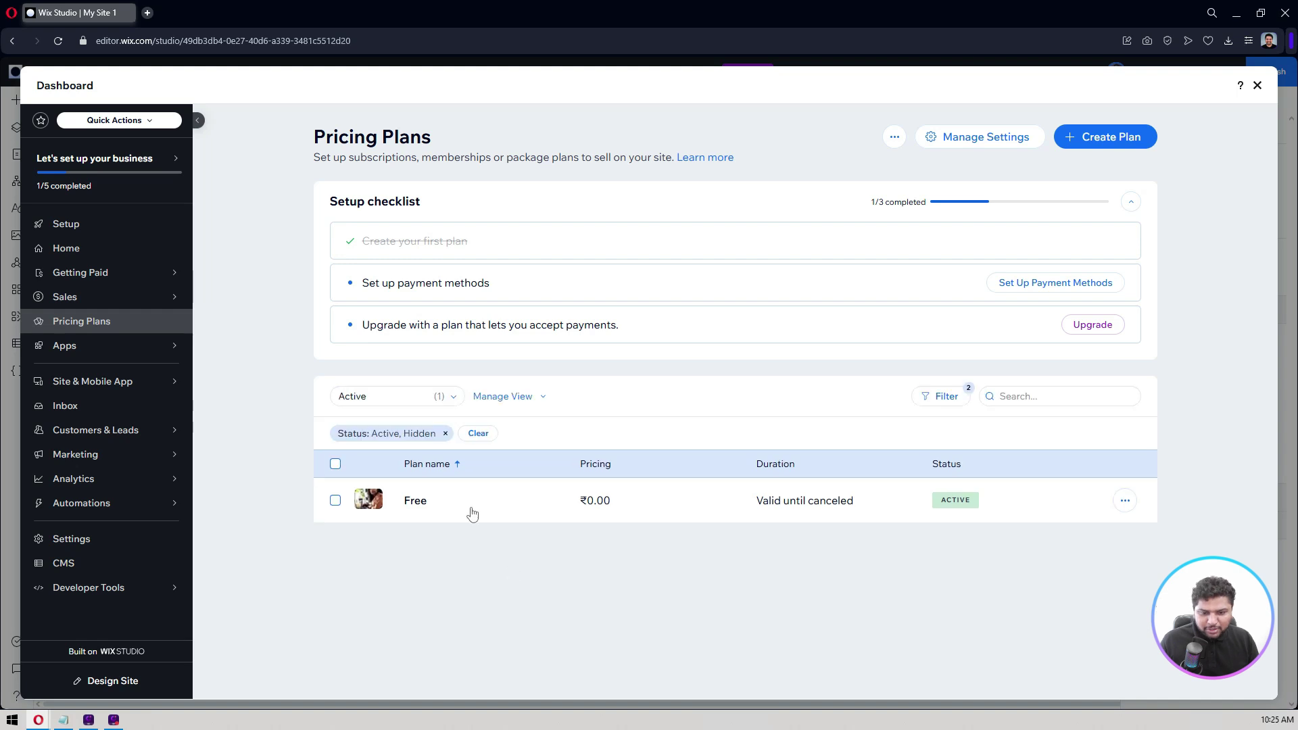
# Create a new pricing plan named Premium.
pyautogui.click(1093, 138)
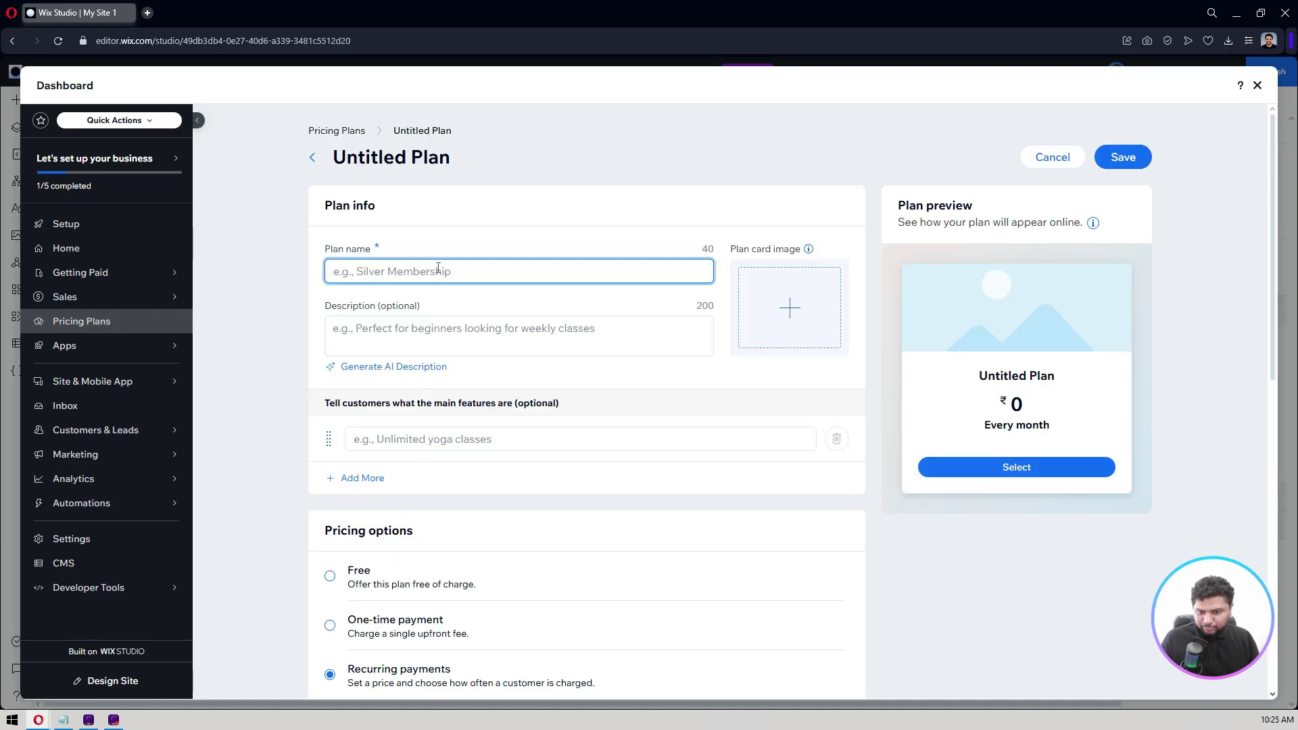
pyautogui.write('Premium')
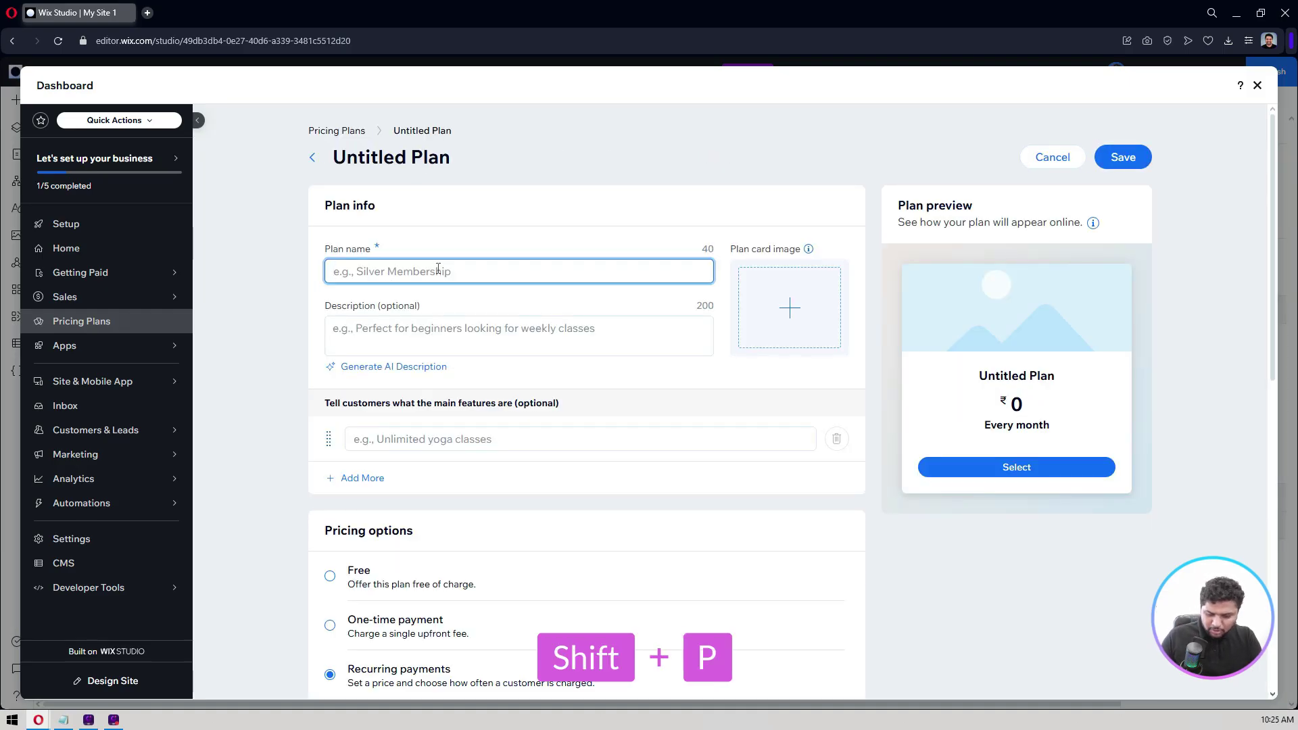
# Enter "Unlimited UI elements download" as the Premium plan's description.
pyautogui.click(456, 328)
pyautogui.write('Ultimate')
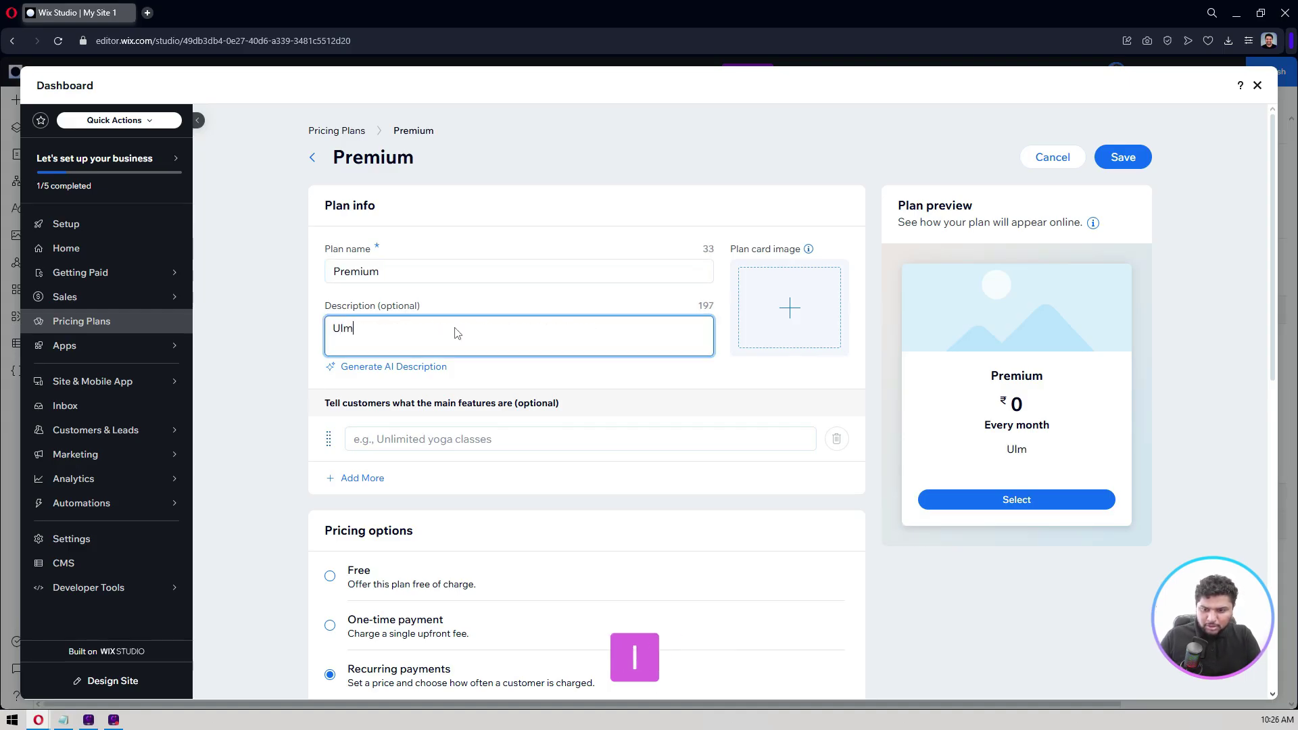
pyautogui.hotkey('ctrl', 'a')
pyautogui.write('Unlimit')
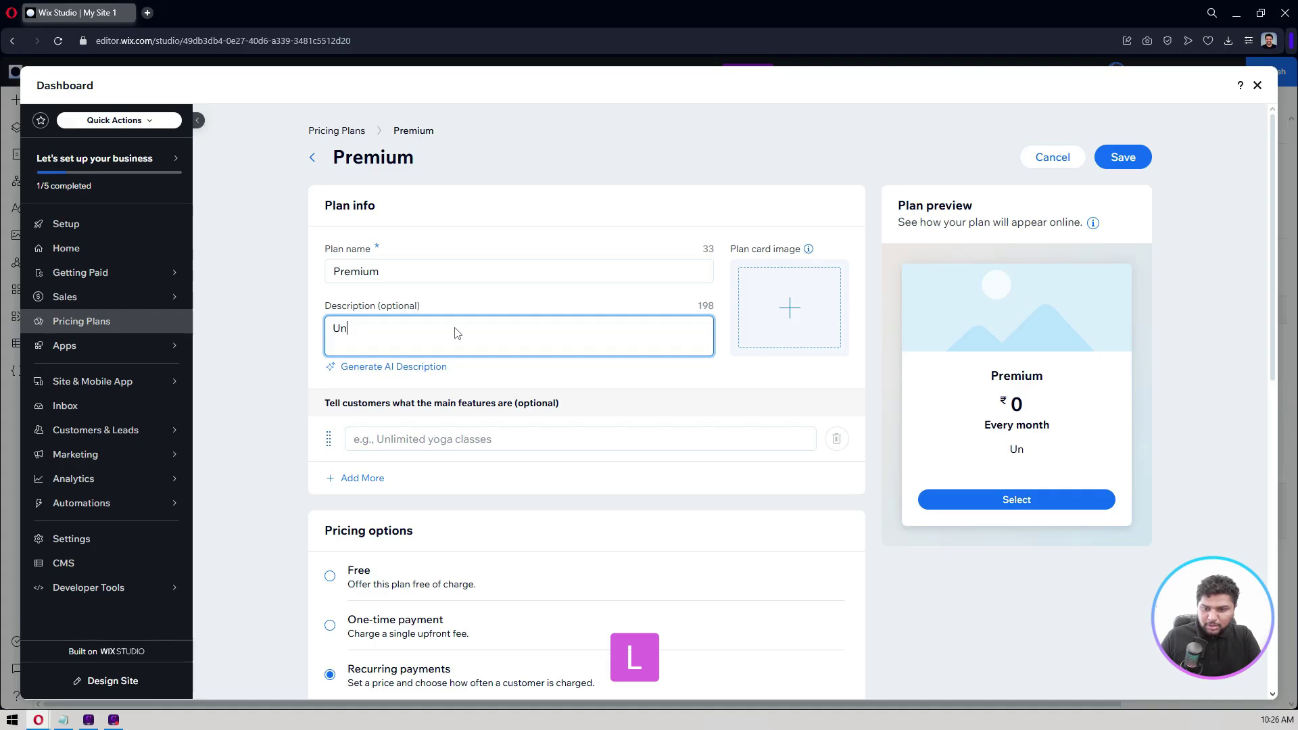
pyautogui.press('BackSpace')
pyautogui.press('BackSpace')
pyautogui.write('ited m')
pyautogui.press('BackSpace')
pyautogui.write('d')
pyautogui.press('BackSpace')
pyautogui.write('UI download')
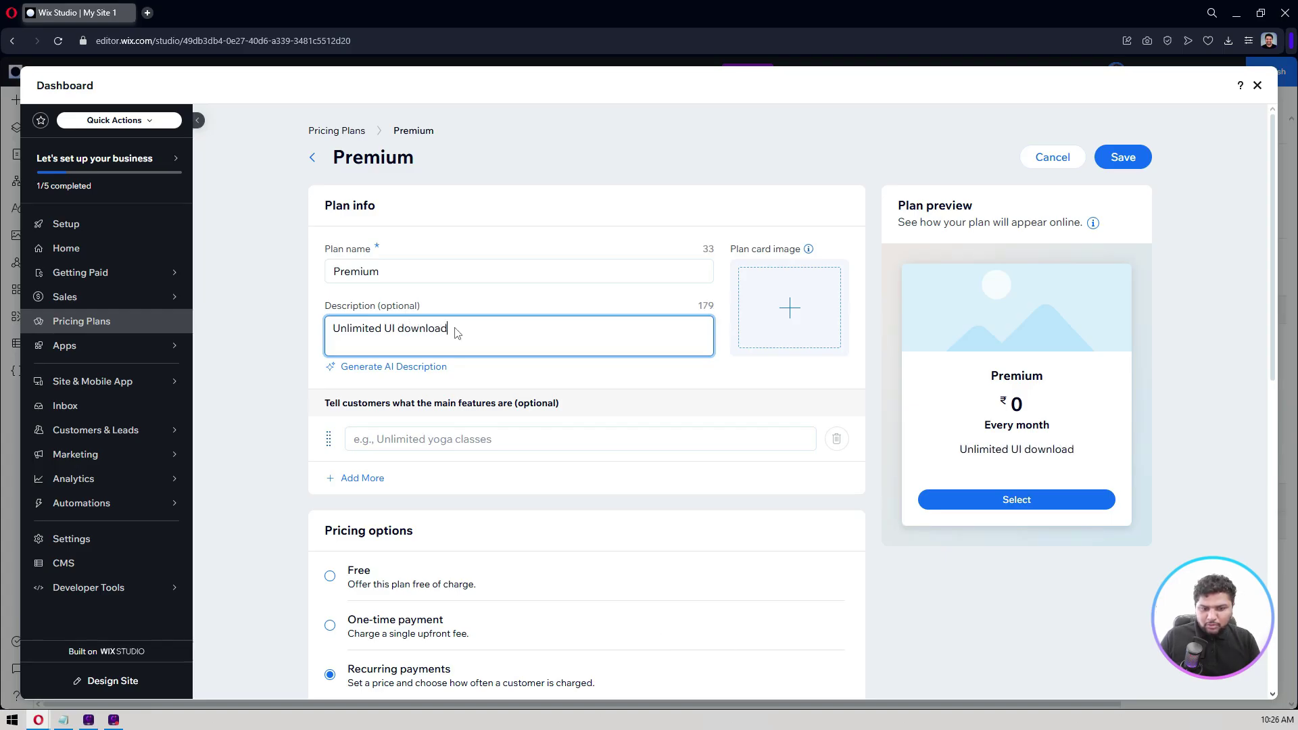
pyautogui.click(397, 328)
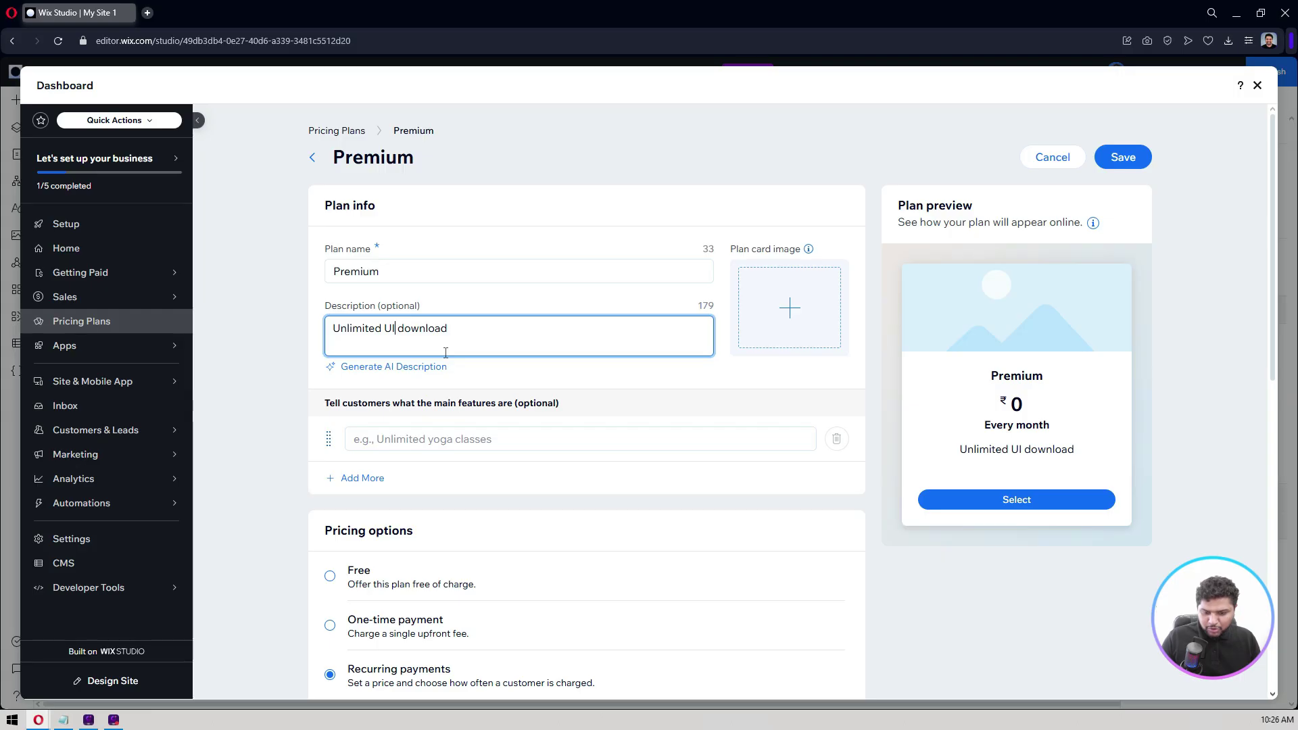
pyautogui.write('elements')
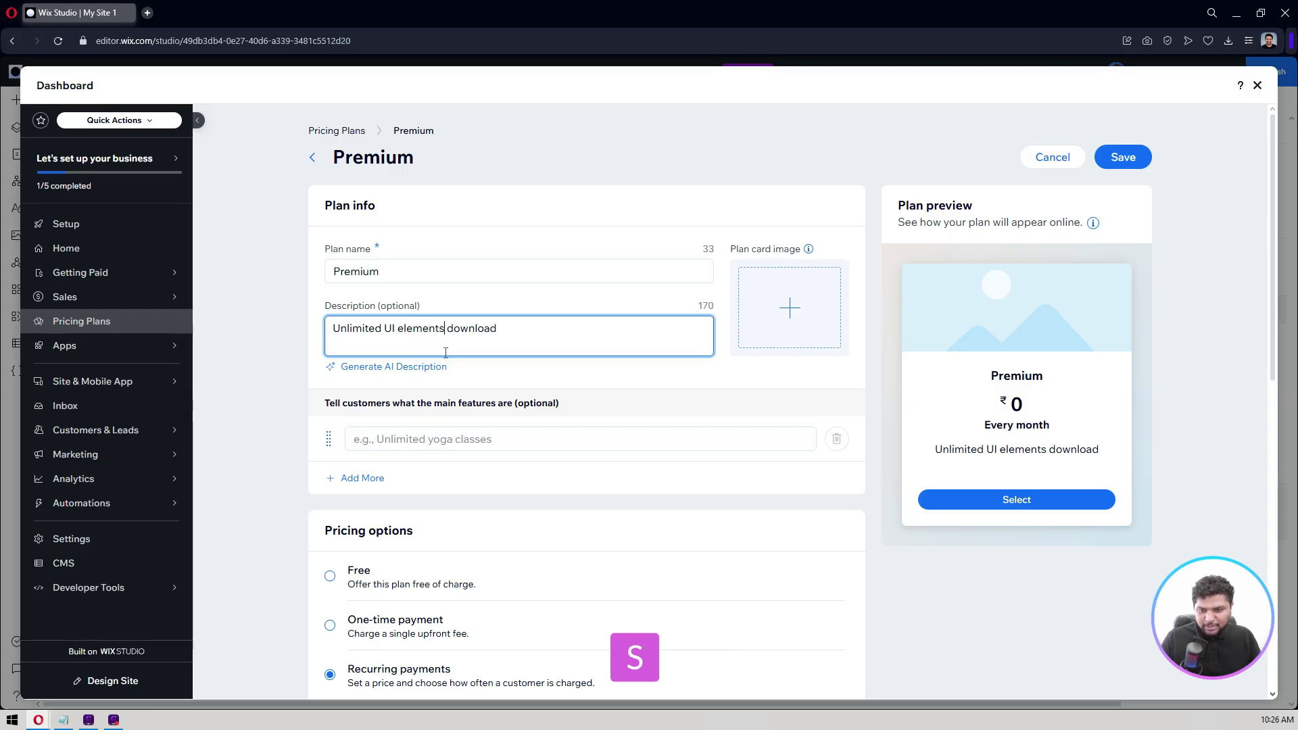
pyautogui.click(251, 400)
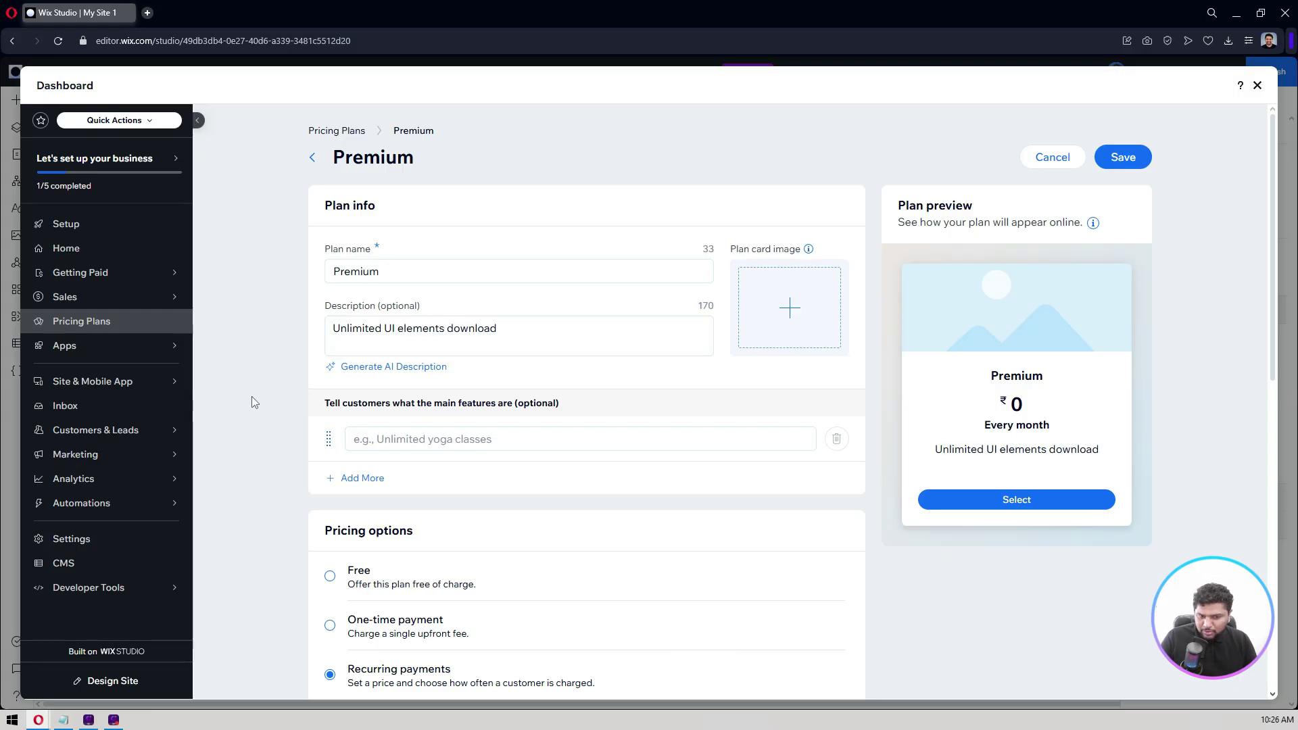
# Open the image chooser for the plan card and search the media for premium.
pyautogui.click(789, 308)
pyautogui.click(483, 197)
pyautogui.write('premium')
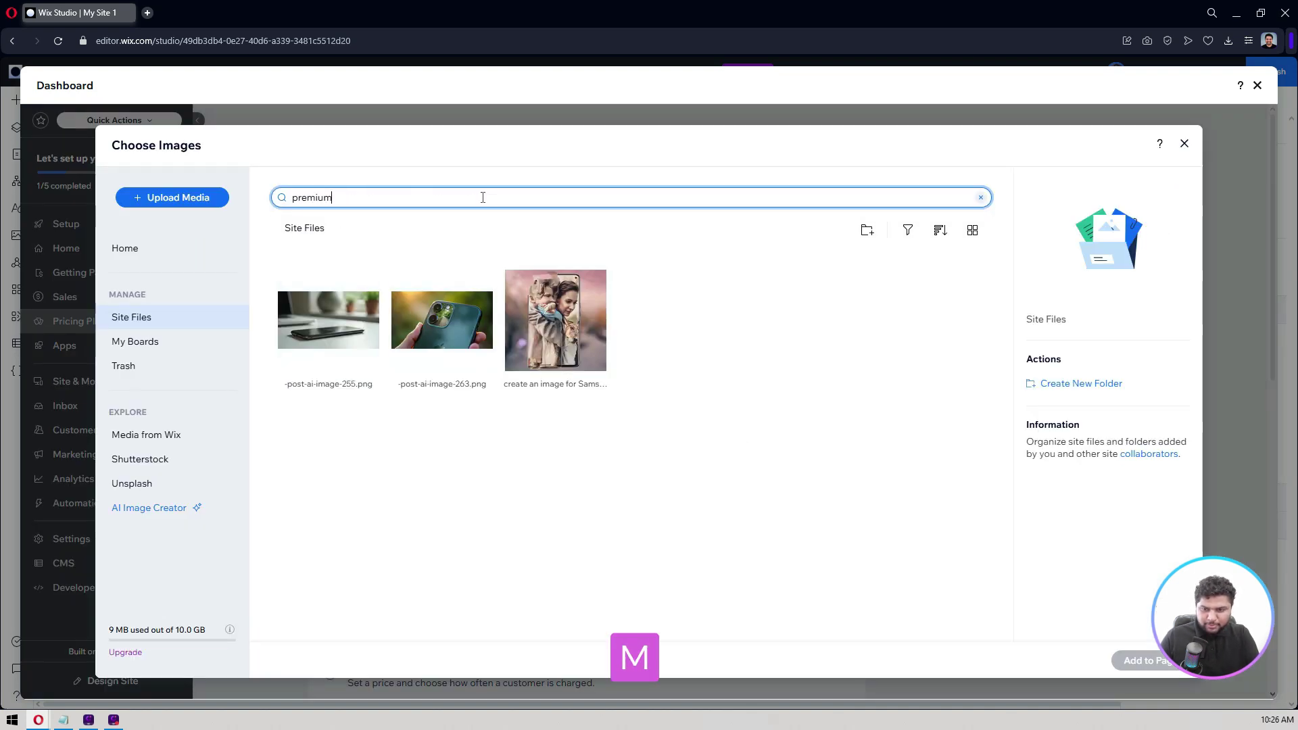
pyautogui.press('Return')
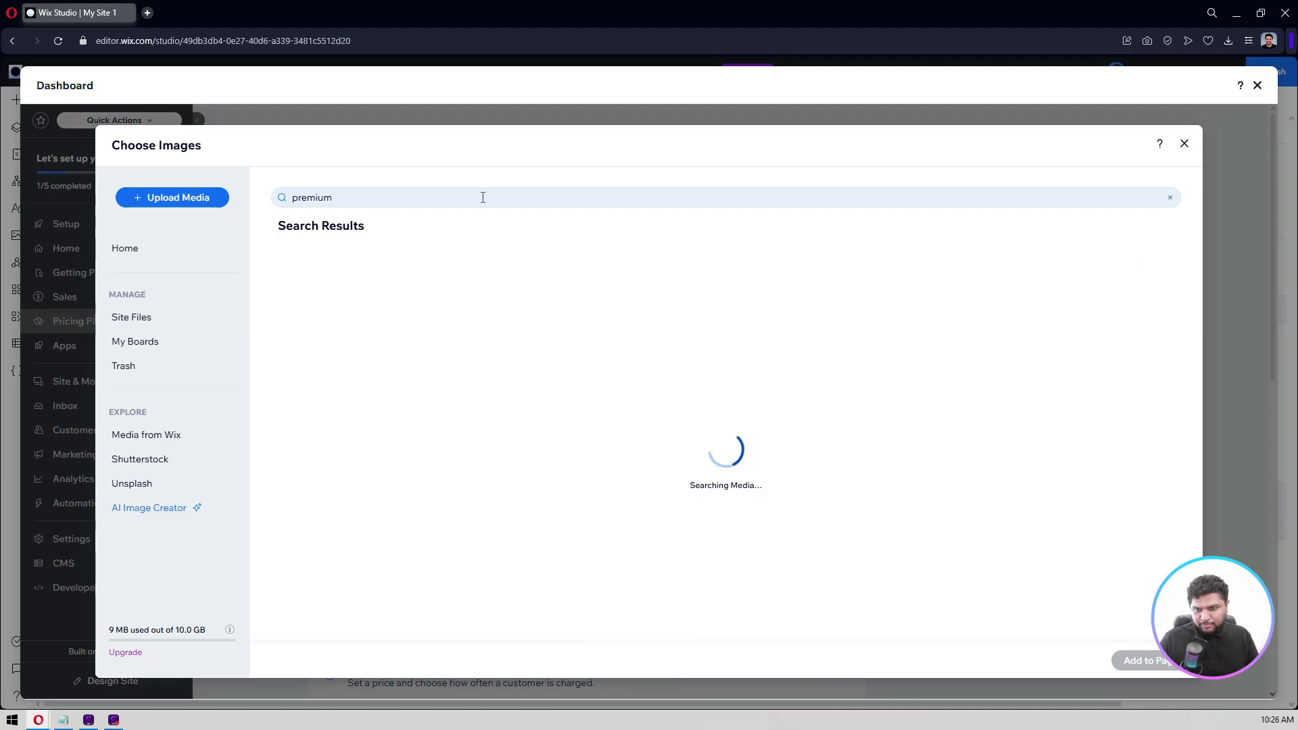
# Search the media for team and use the Media from Wix photo of three men talking as the plan card image.
pyautogui.click(437, 196)
pyautogui.hotkey('ctrl', 'a')
pyautogui.write('team')
pyautogui.press('Return')
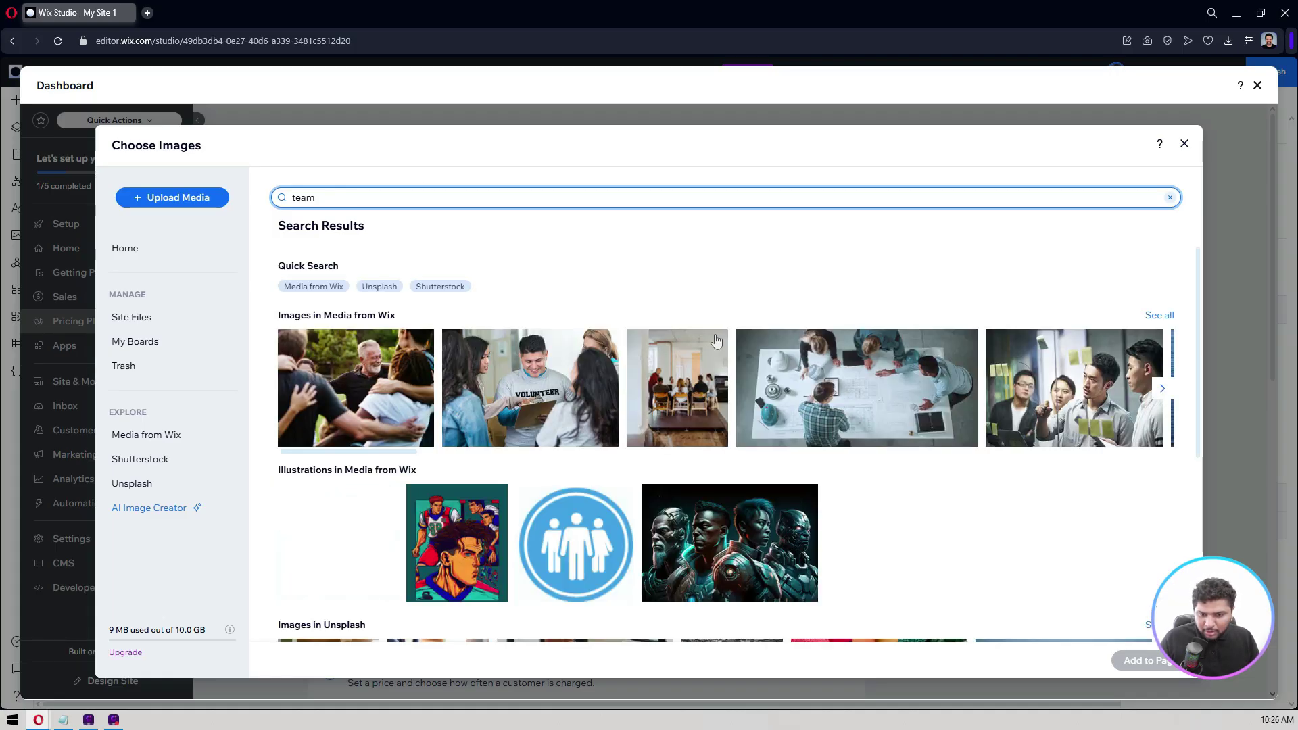
pyautogui.click(1162, 390)
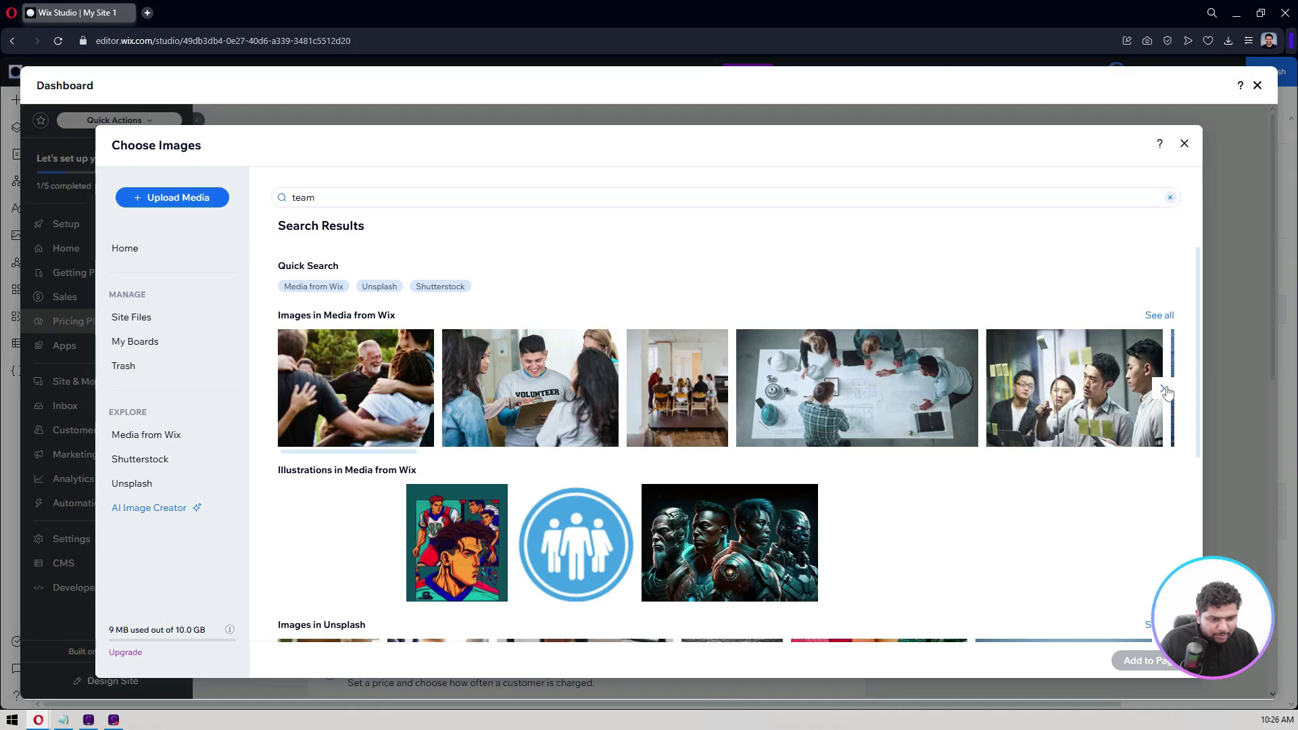
pyautogui.click(1164, 389)
pyautogui.click(1165, 389)
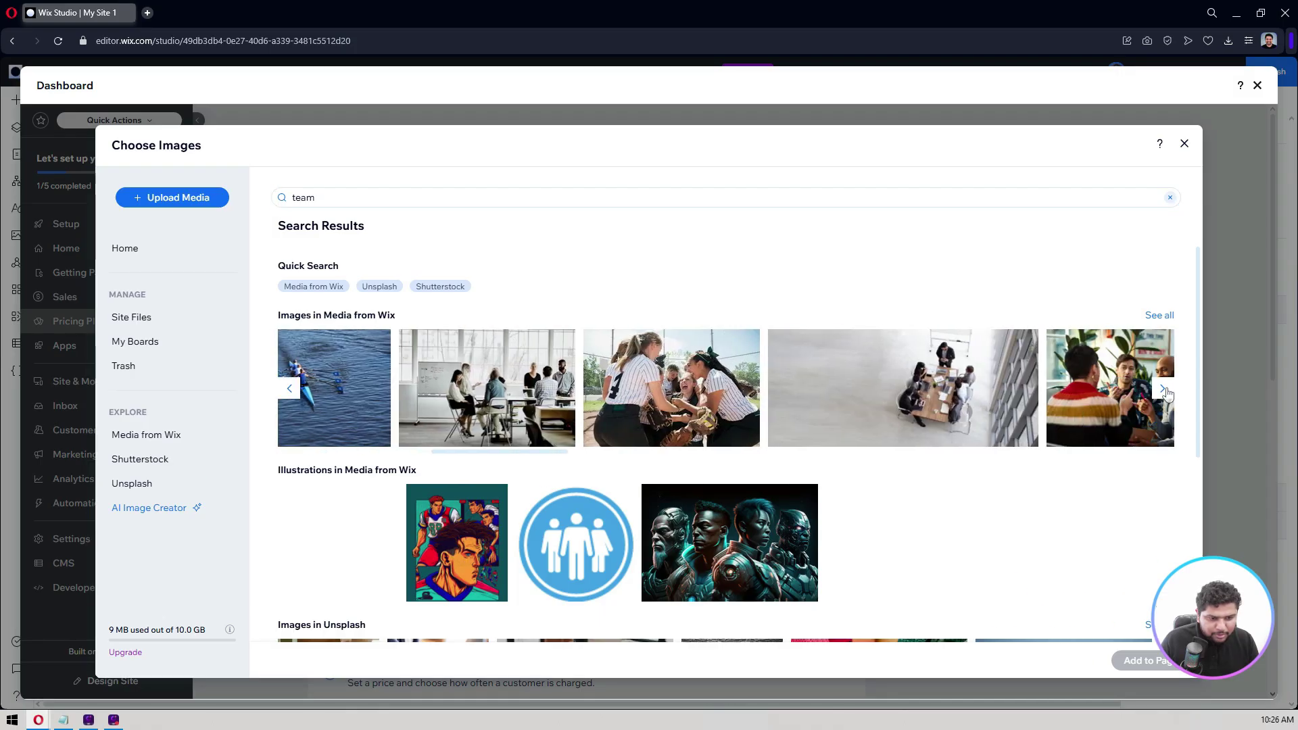
pyautogui.click(1164, 389)
pyautogui.click(757, 392)
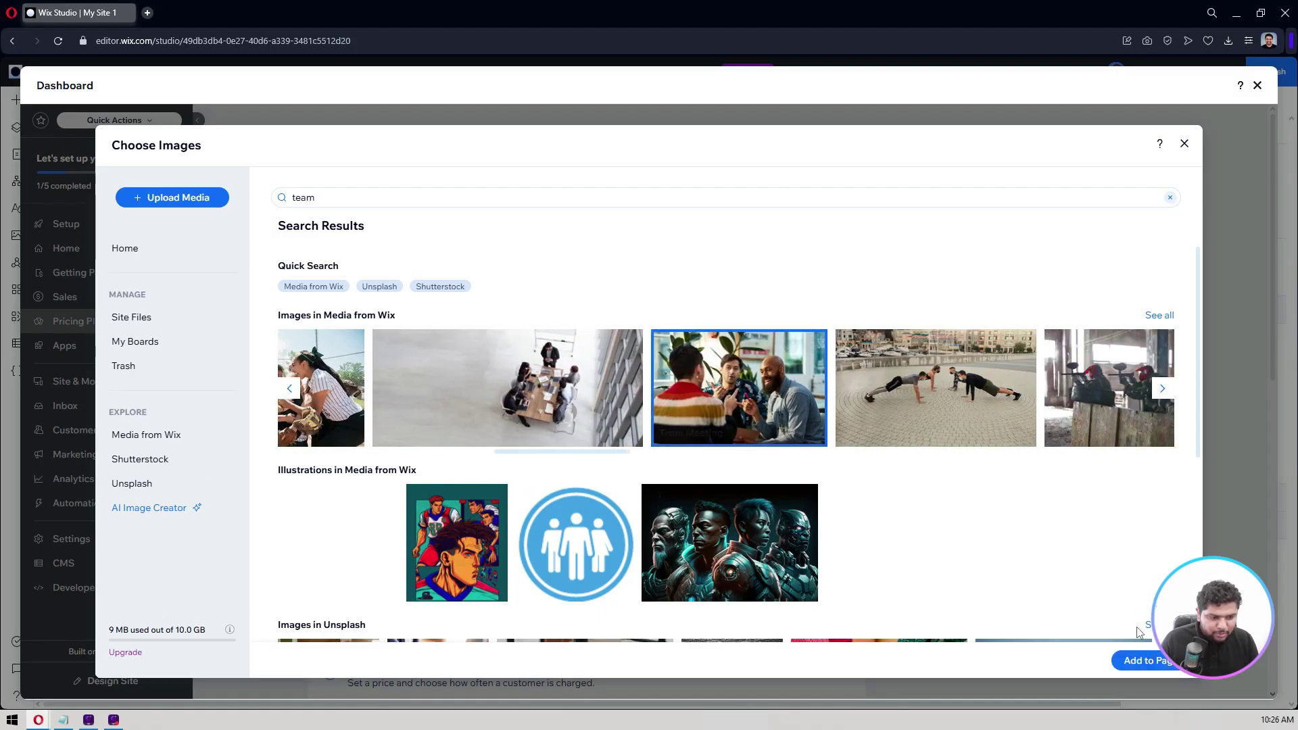
pyautogui.click(1141, 661)
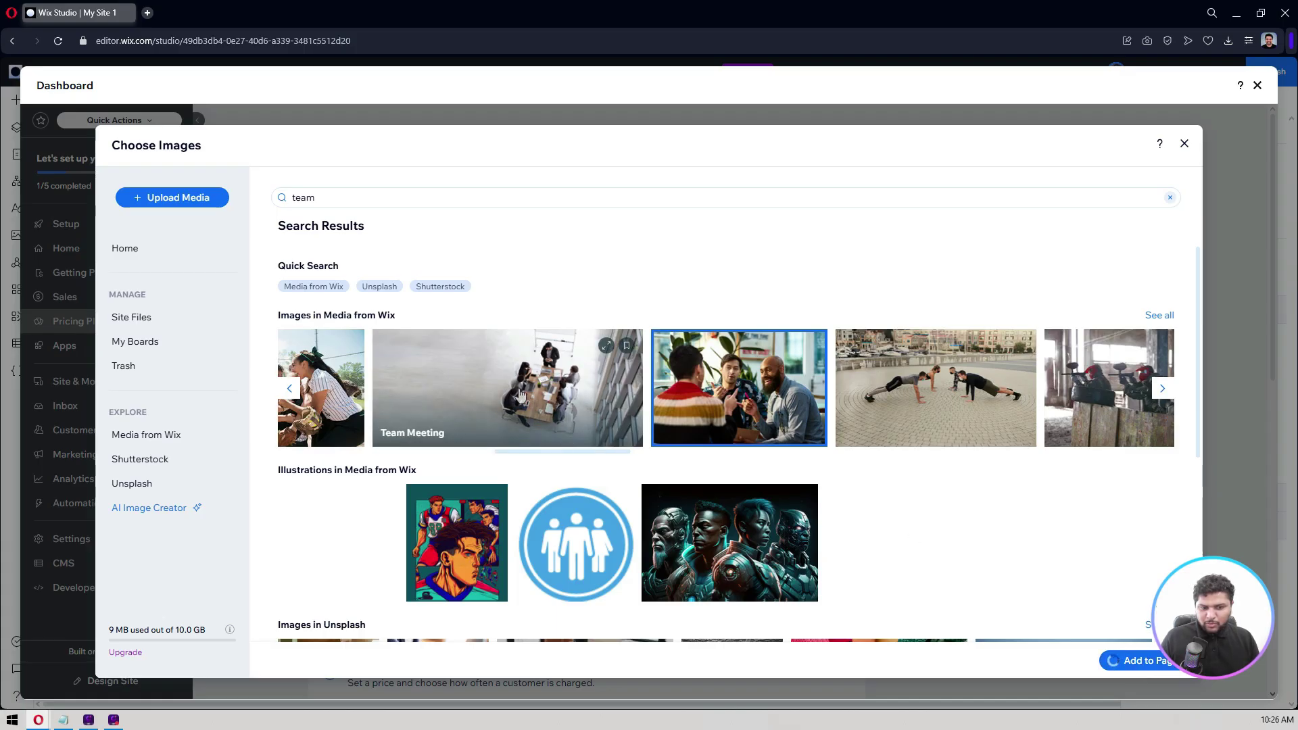
# Replace the Premium plan's description with "For talented teams", correcting the spelling of talented.
pyautogui.click(451, 319)
pyautogui.hotkey('ctrl', 'a')
pyautogui.write('For te')
pyautogui.press('BackSpace')
pyautogui.write('t')
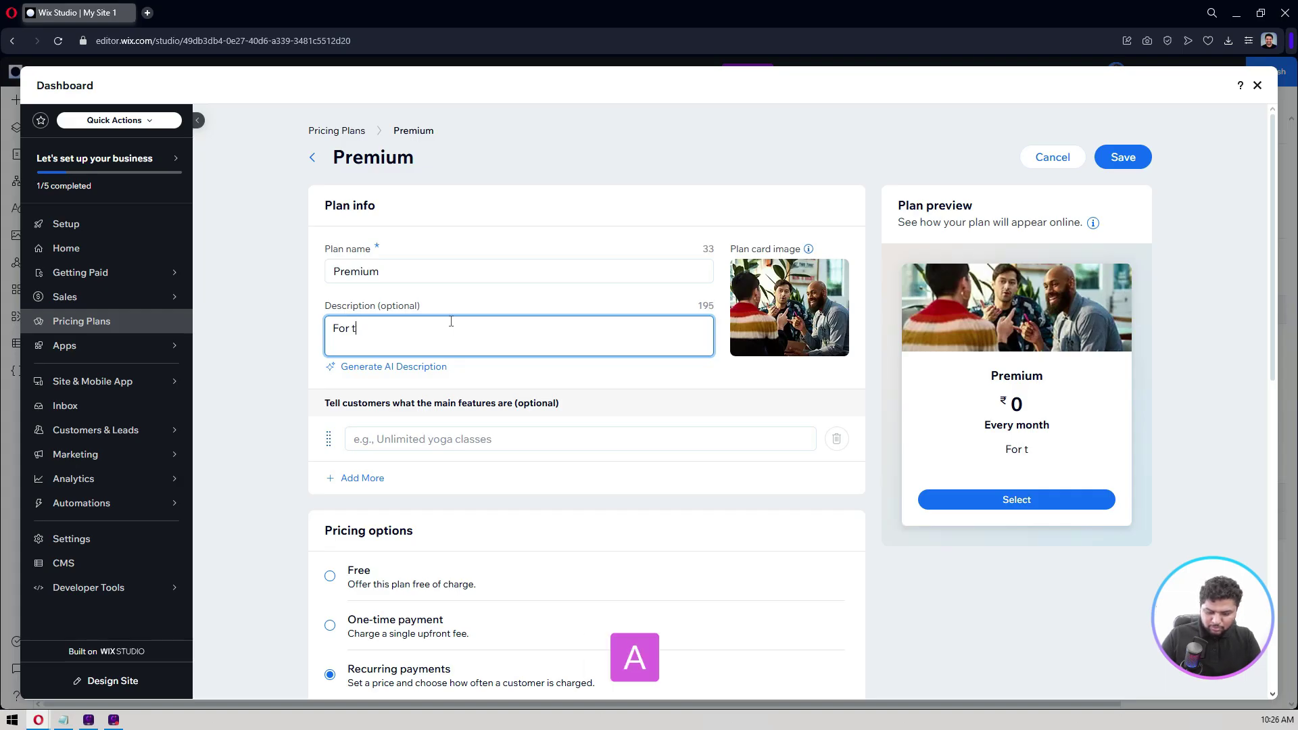
pyautogui.write('aleted tea')
pyautogui.press('BackSpace')
pyautogui.write('eams')
pyautogui.click(243, 415)
pyautogui.rightClick(369, 327)
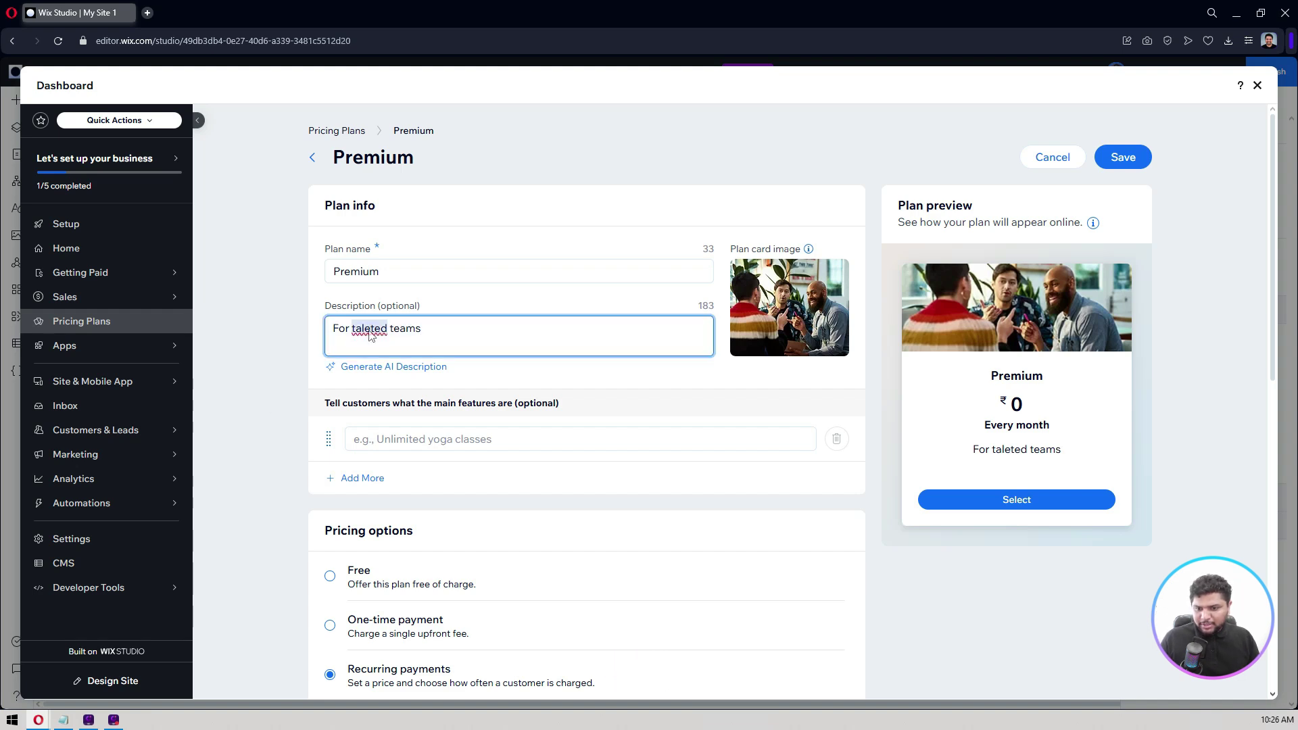
pyautogui.click(398, 342)
pyautogui.click(287, 336)
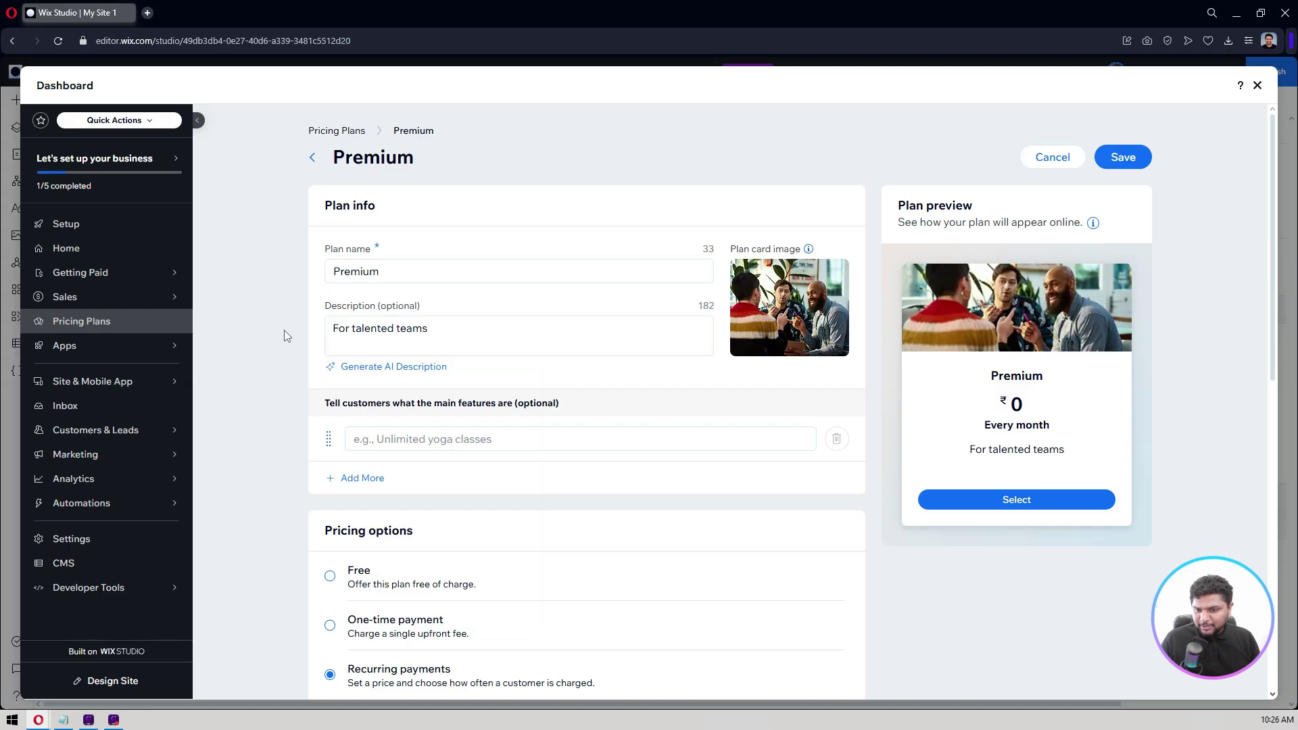
# Enter "All the free plan features" as the Premium plan's first main feature.
pyautogui.scroll(-2, 284, 331)
pyautogui.click(423, 305)
pyautogui.scroll(2, 593, 419)
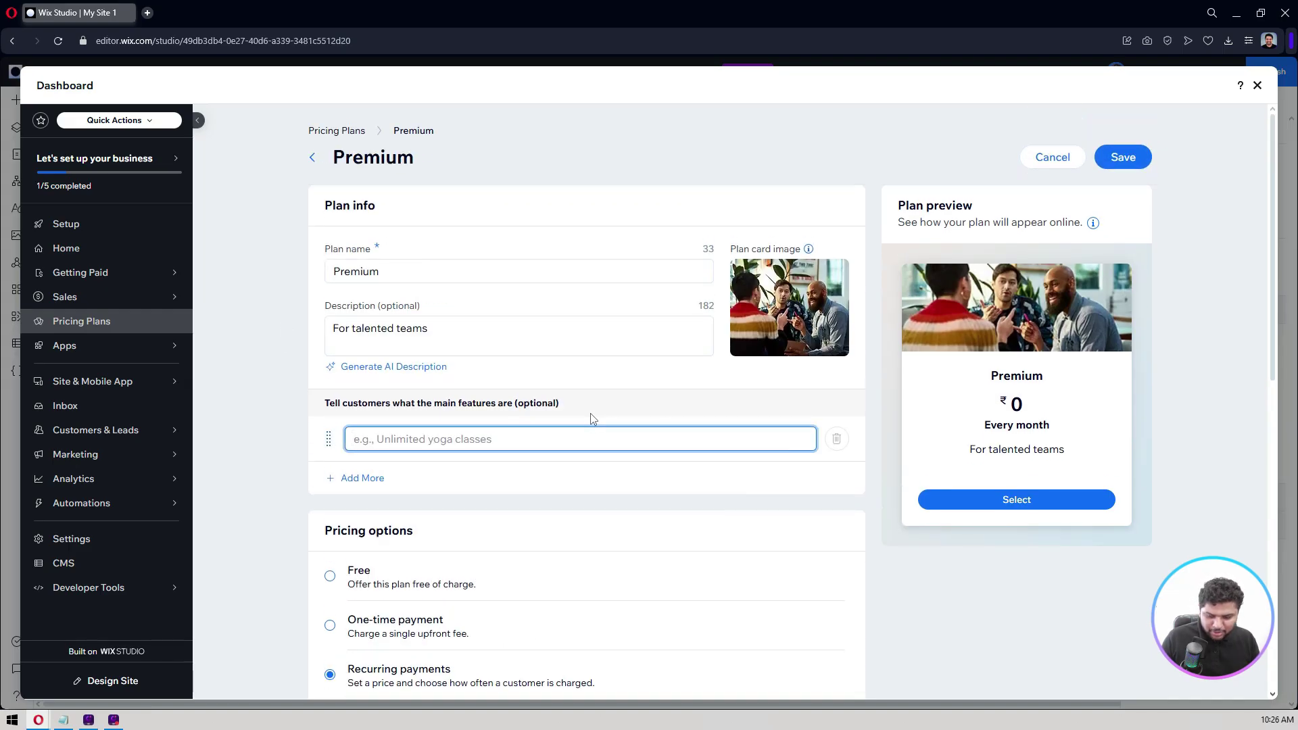
pyautogui.write('All')
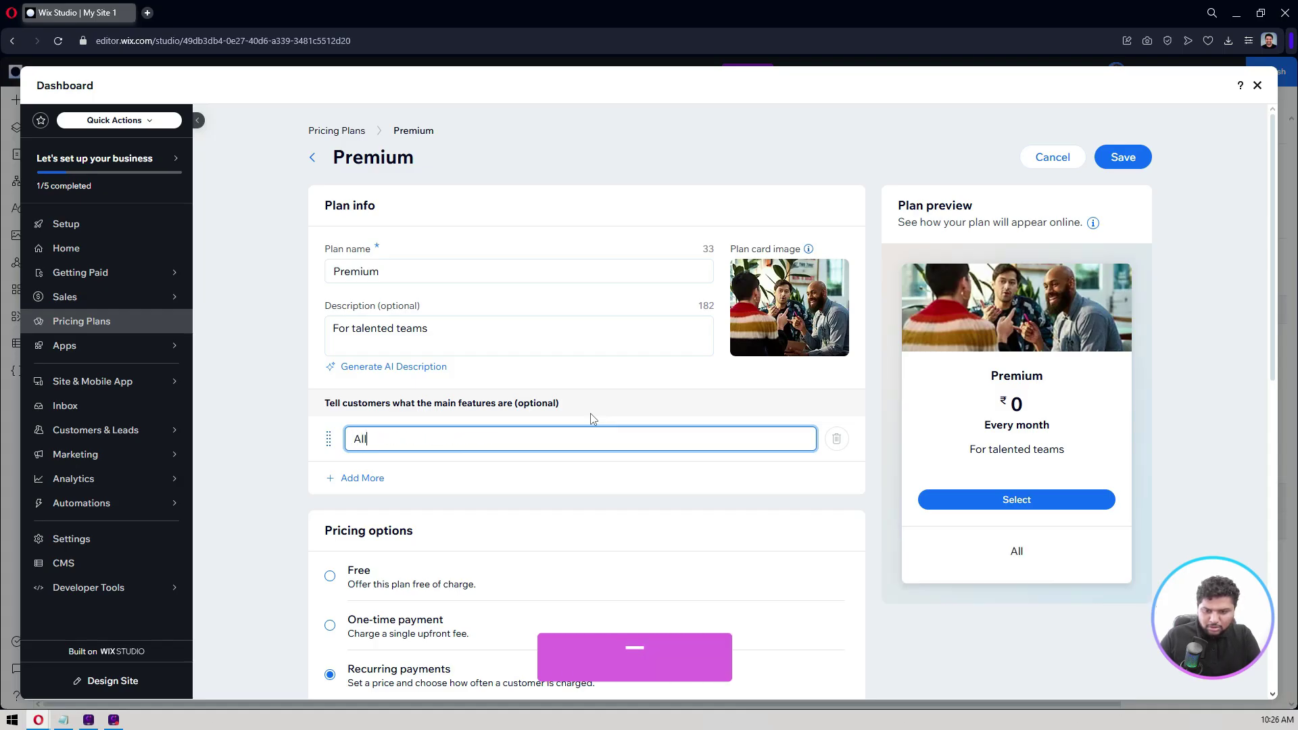
pyautogui.write(' the free pla')
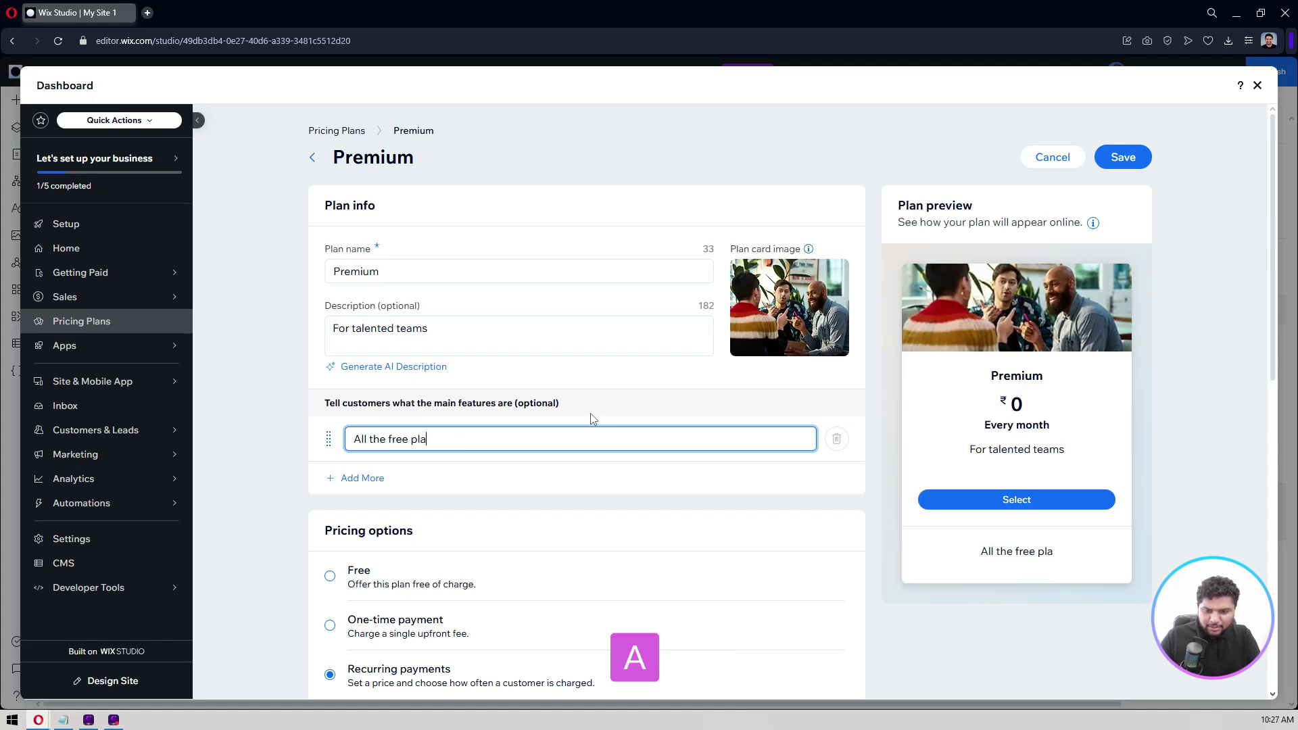
pyautogui.write('n features')
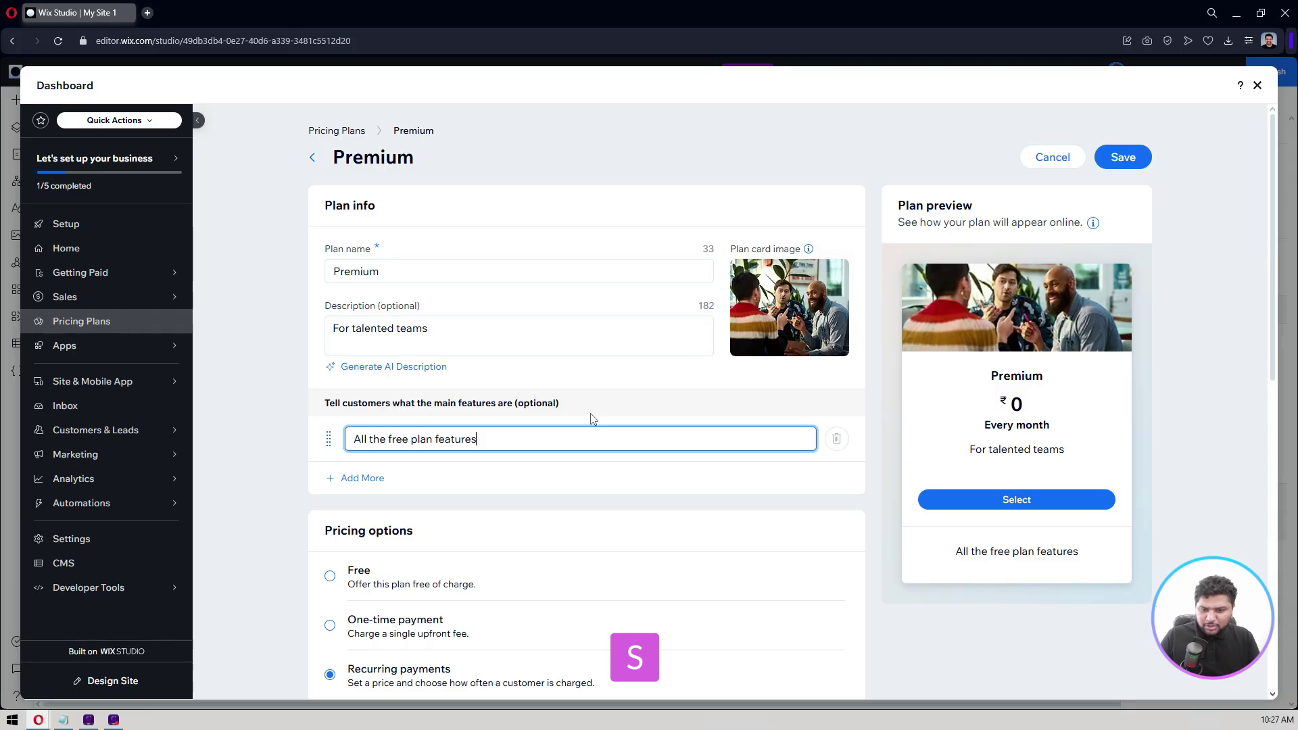
pyautogui.write(' +')
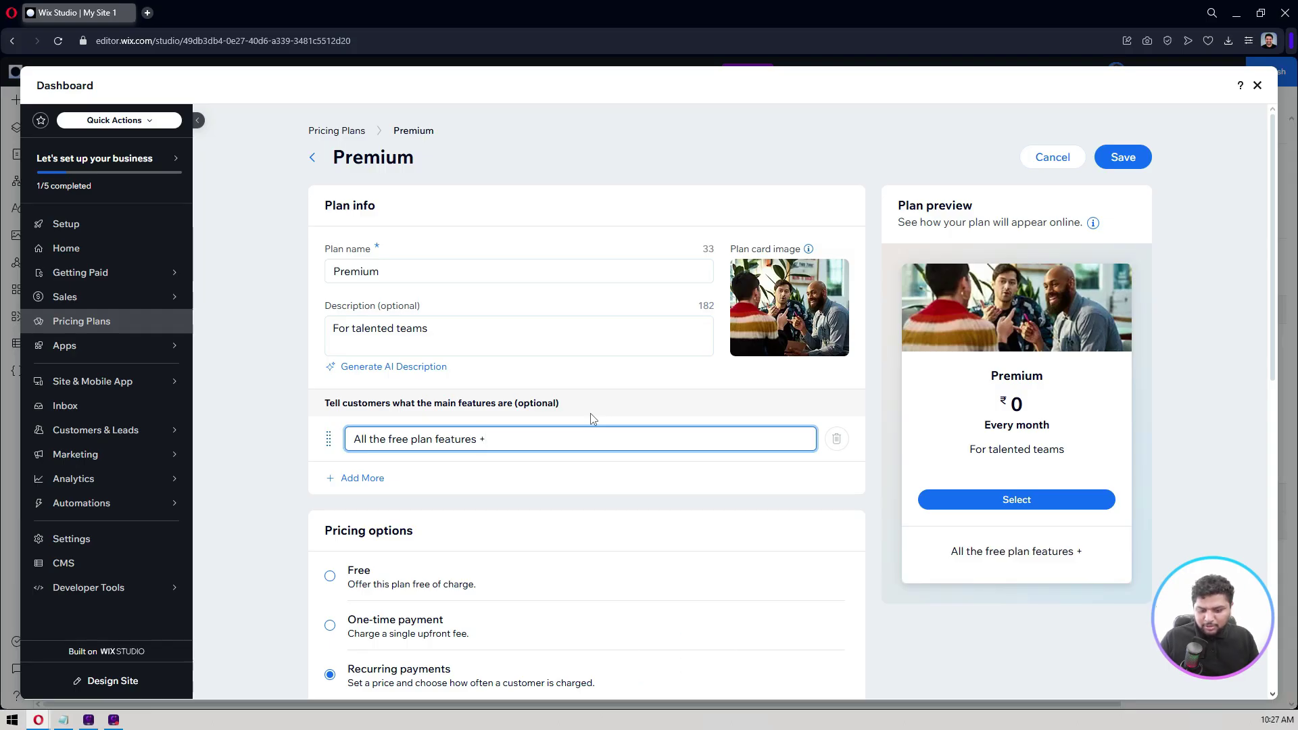
pyautogui.press('BackSpace')
pyautogui.press('BackSpace')
pyautogui.press('BackSpace')
pyautogui.write('s')
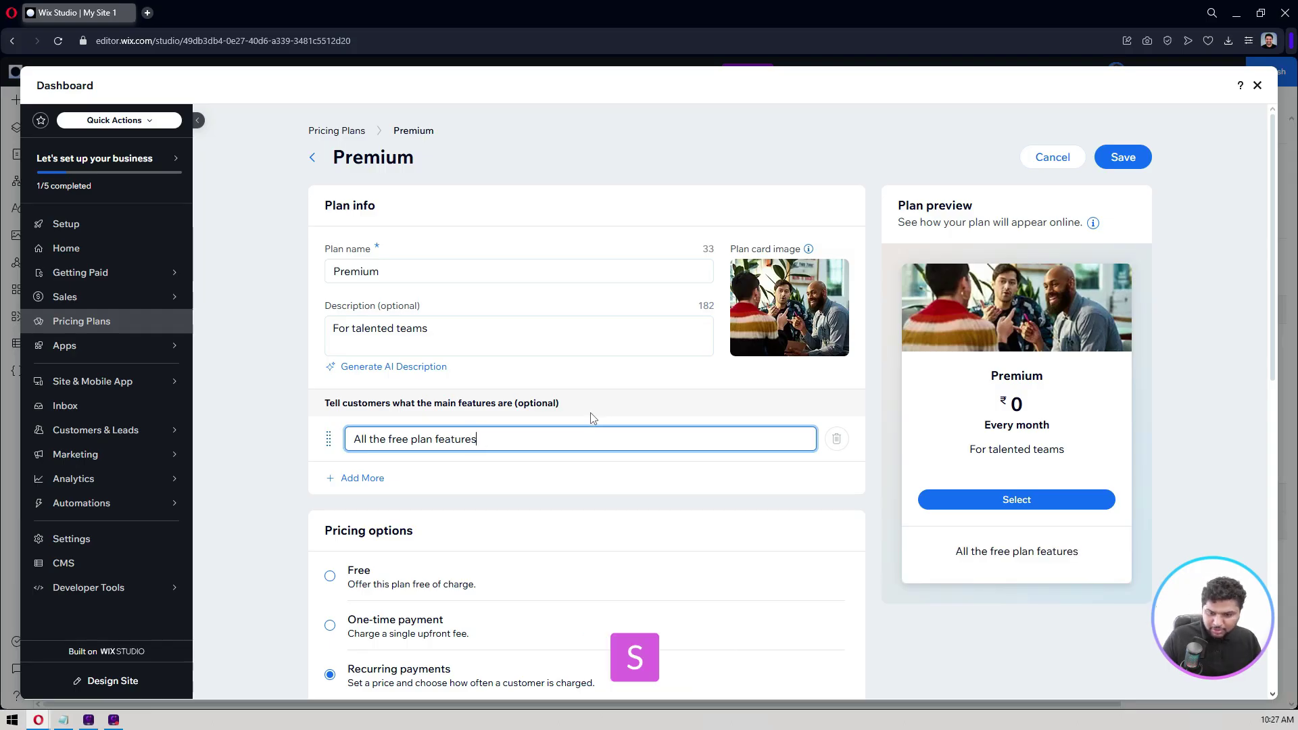
# Add "Domain connection" and "Hosting" as the second and third main features.
pyautogui.click(389, 477)
pyautogui.write('Do')
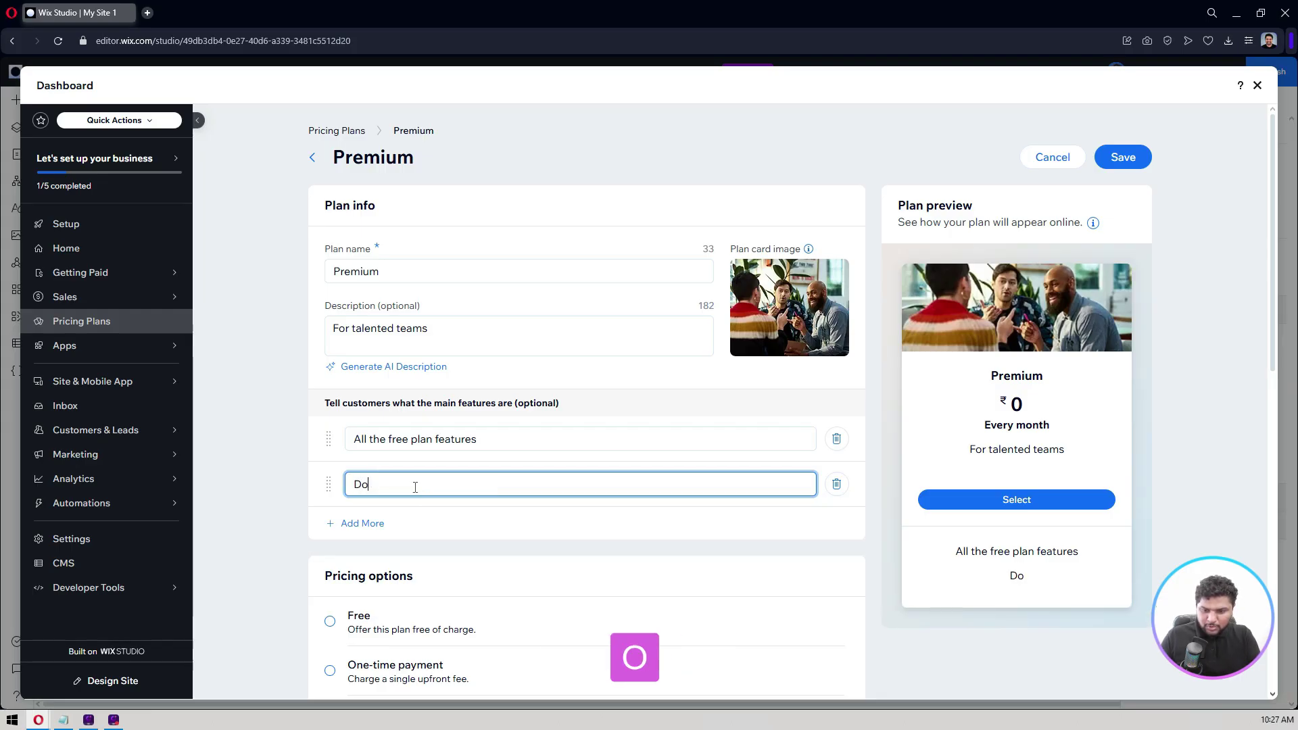
pyautogui.press('BackSpace')
pyautogui.write('omain connection')
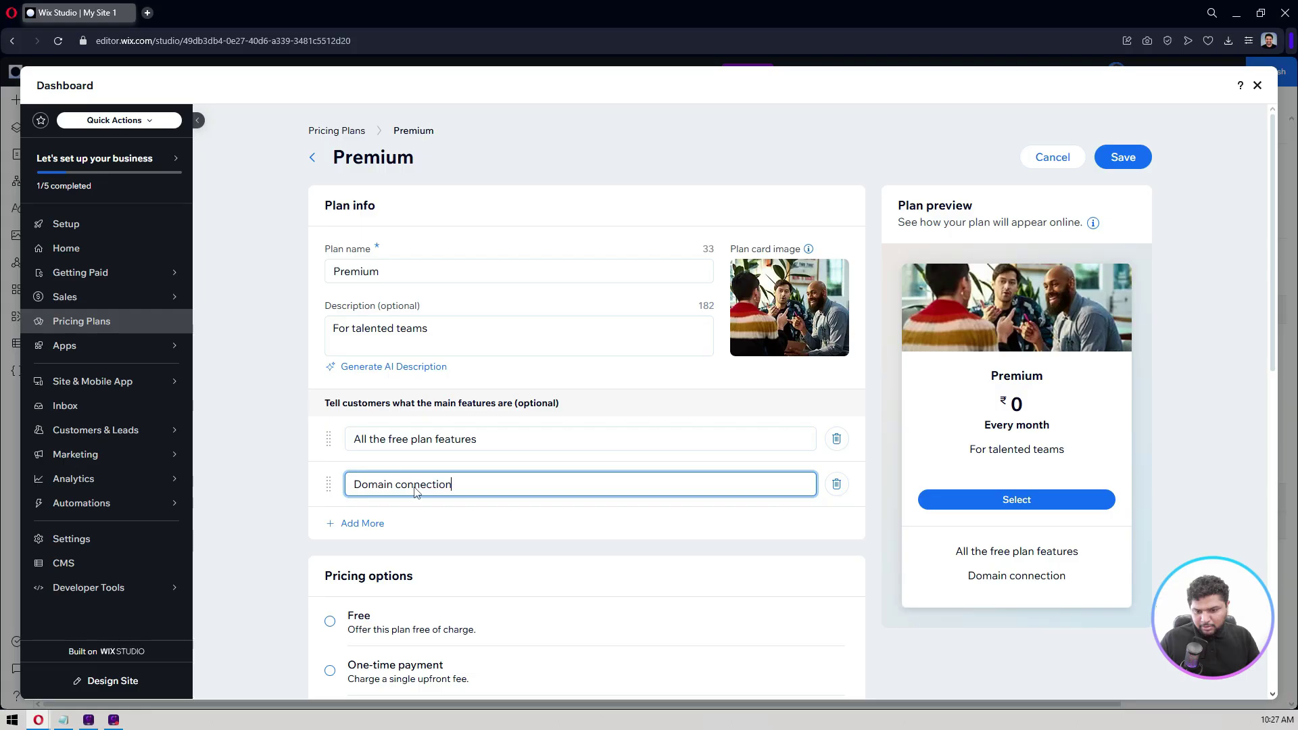
pyautogui.click(362, 524)
pyautogui.click(404, 531)
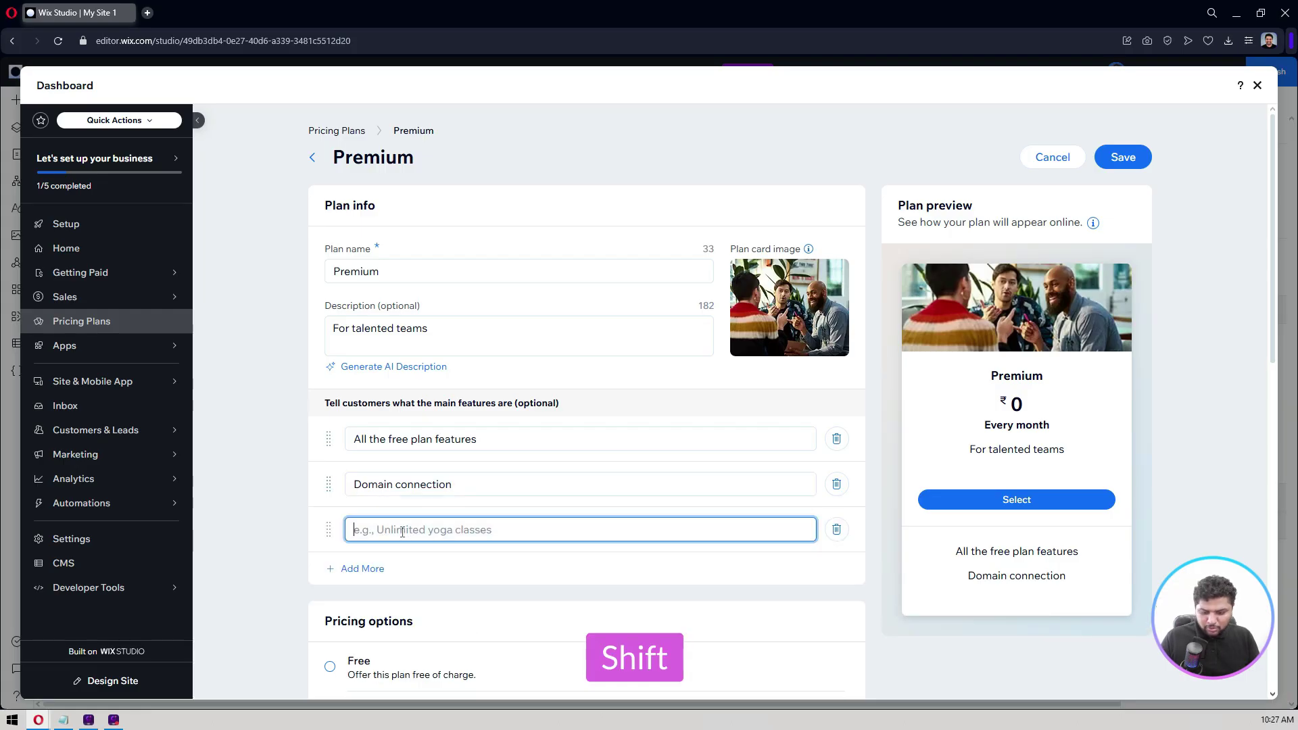
pyautogui.write('Hosting')
# Add "Multilingual" as the fourth main feature of the Premium plan.
pyautogui.click(358, 569)
pyautogui.write('Mu')
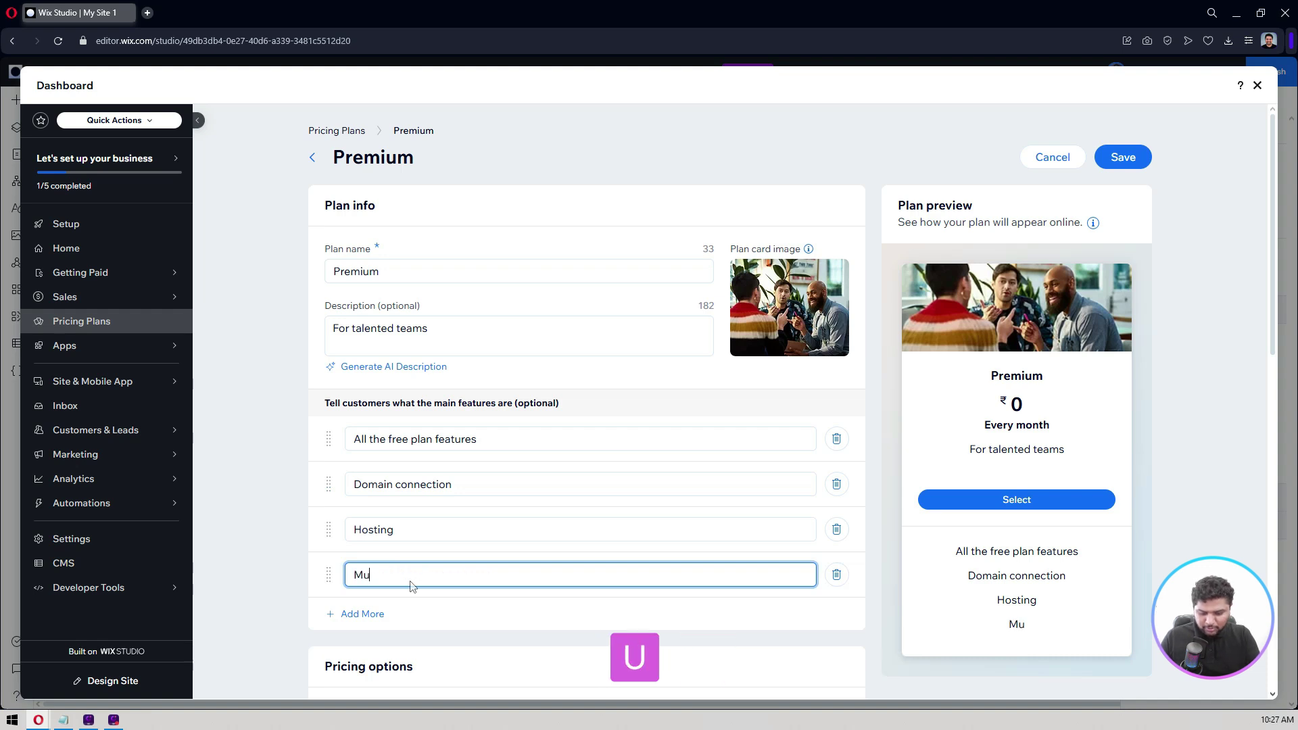
pyautogui.write('ltilinga')
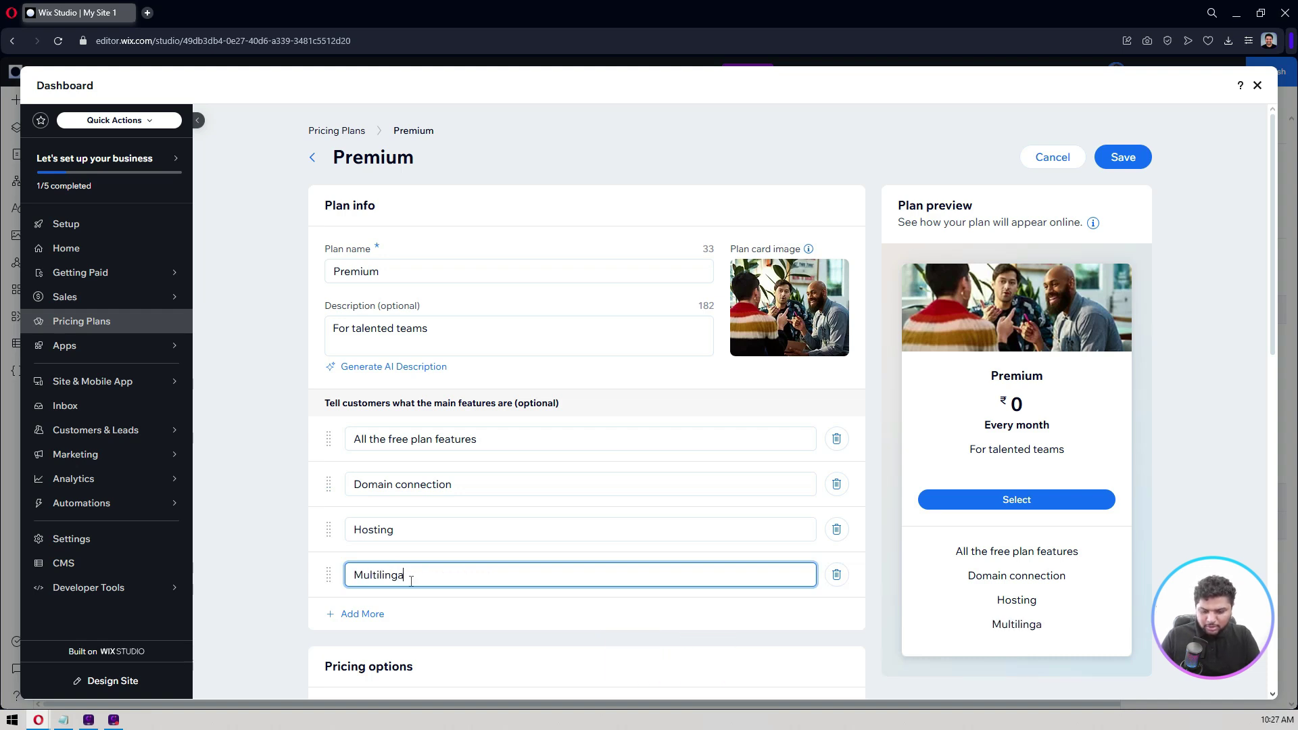
pyautogui.press('Left')
pyautogui.write('ual')
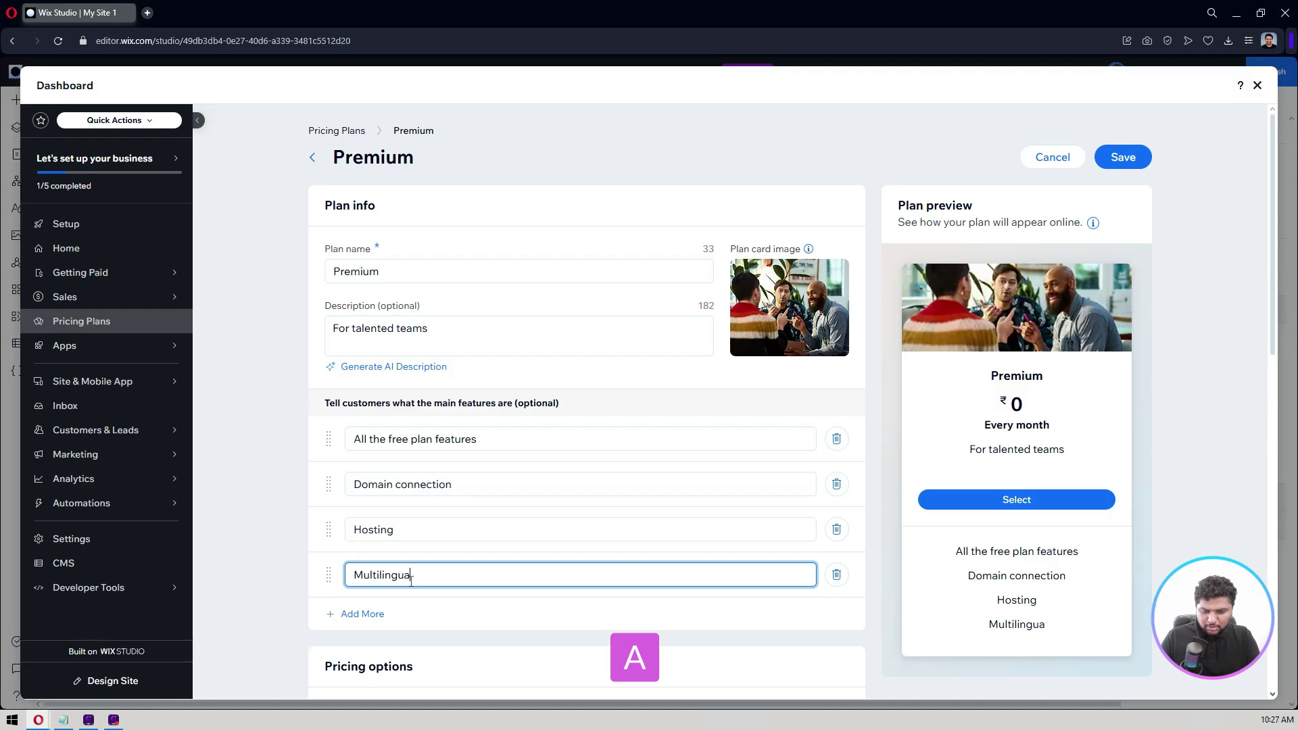
pyautogui.click(221, 504)
# Set the Premium plan's recurring payment price to ₹19.
pyautogui.scroll(-2, 254, 467)
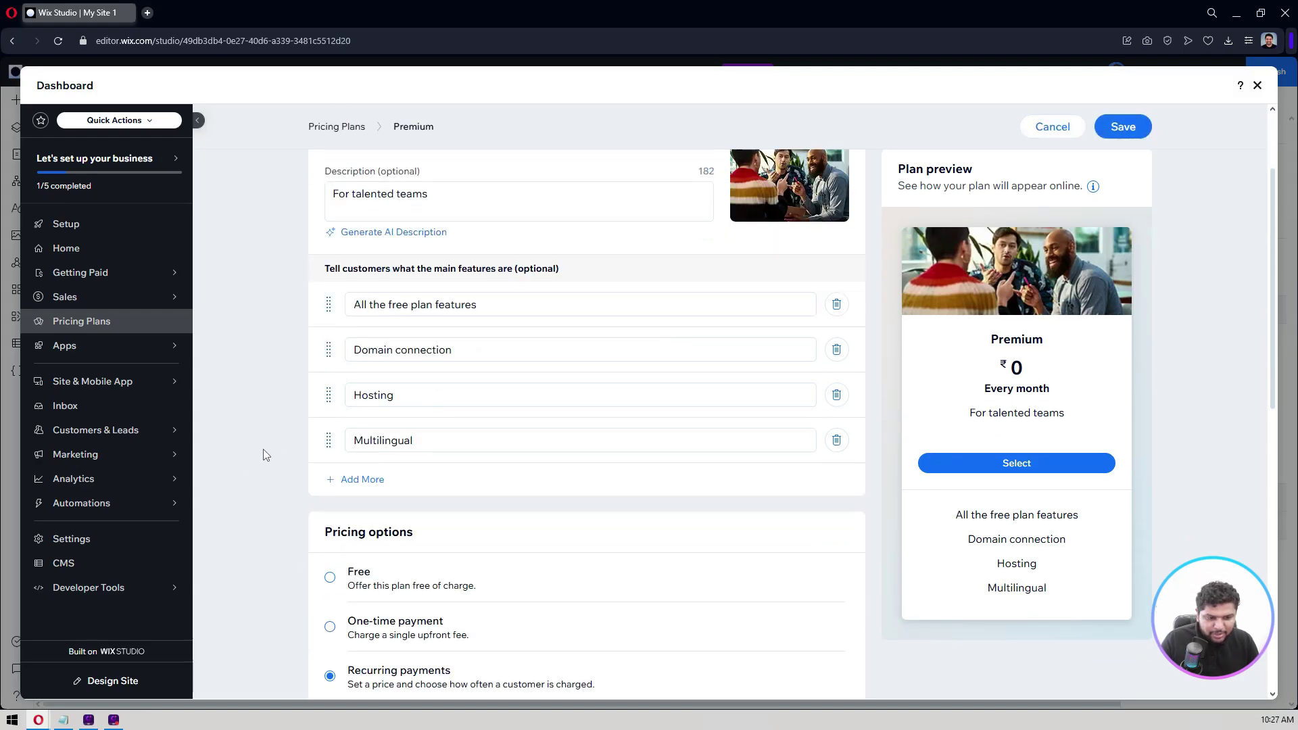
pyautogui.scroll(-3, 282, 428)
pyautogui.scroll(-1, 278, 424)
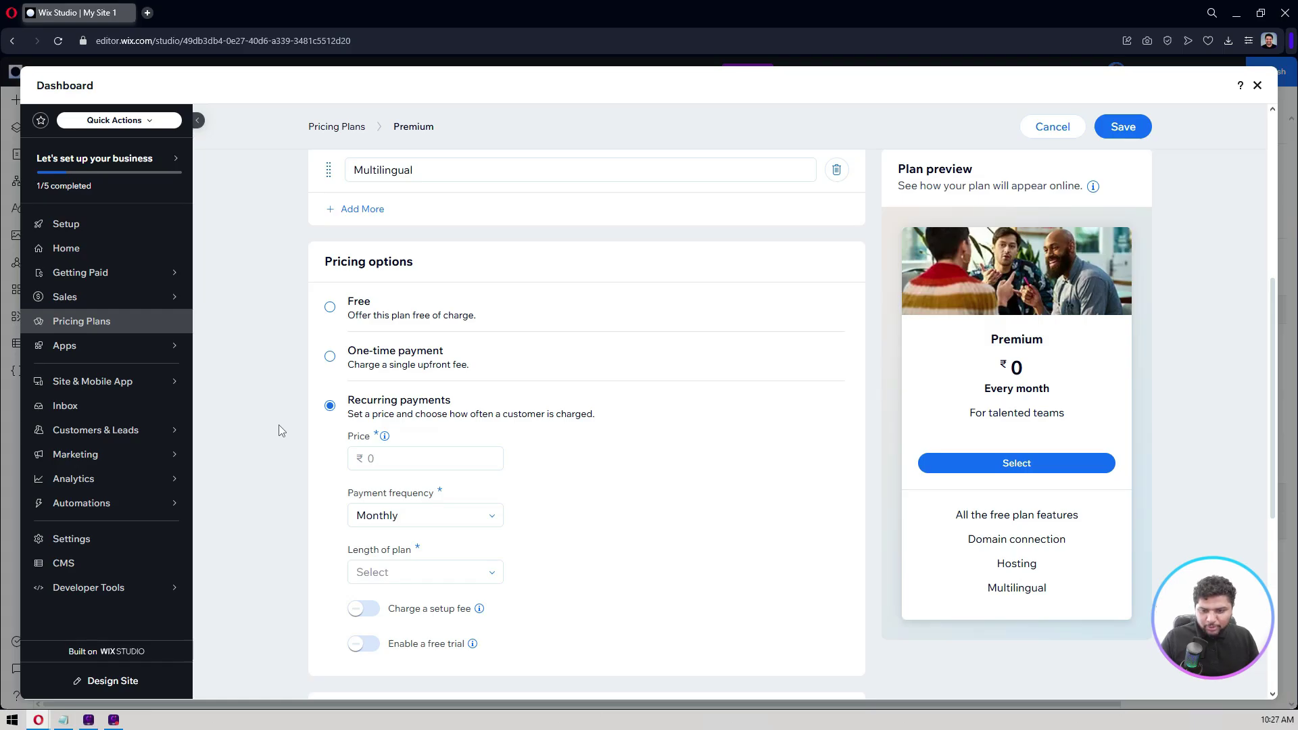
pyautogui.click(389, 461)
pyautogui.write('19')
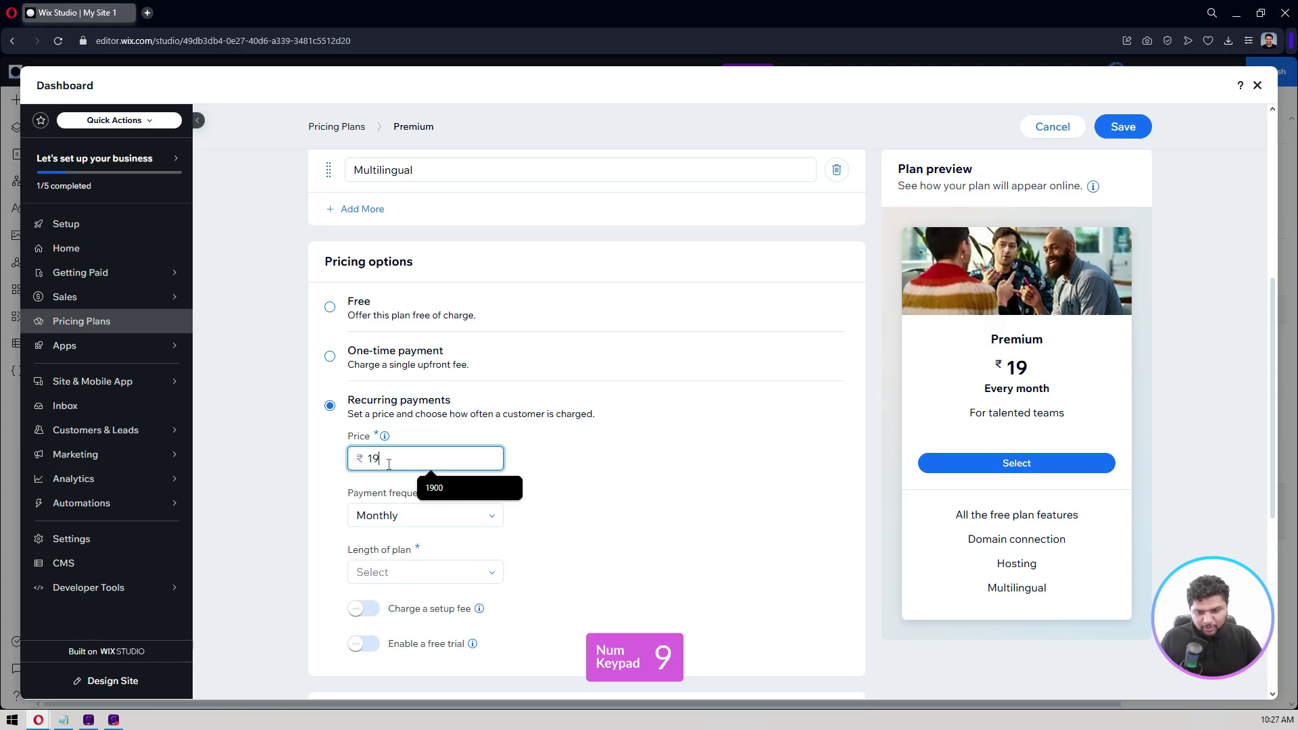
pyautogui.click(287, 480)
# Set the length of the Premium plan to Until canceled.
pyautogui.scroll(-2, 287, 482)
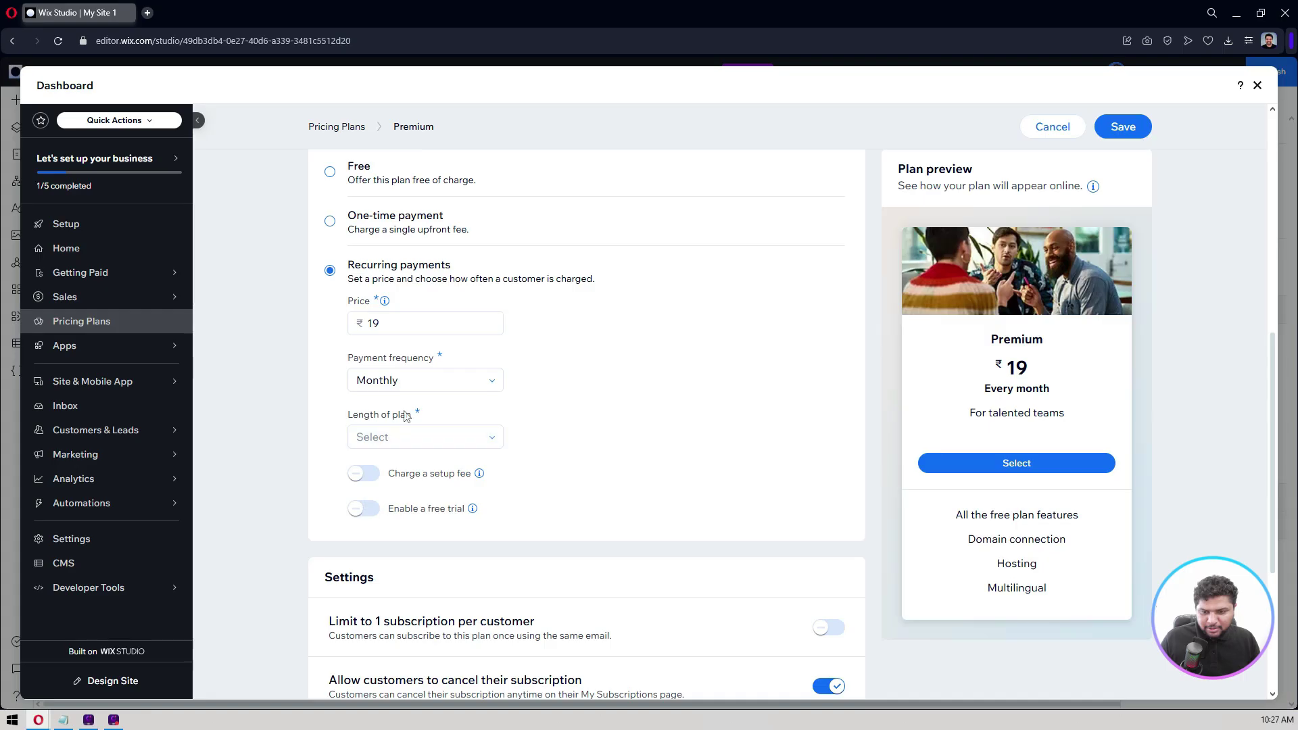
pyautogui.click(426, 437)
pyautogui.click(396, 534)
pyautogui.scroll(-2, 285, 466)
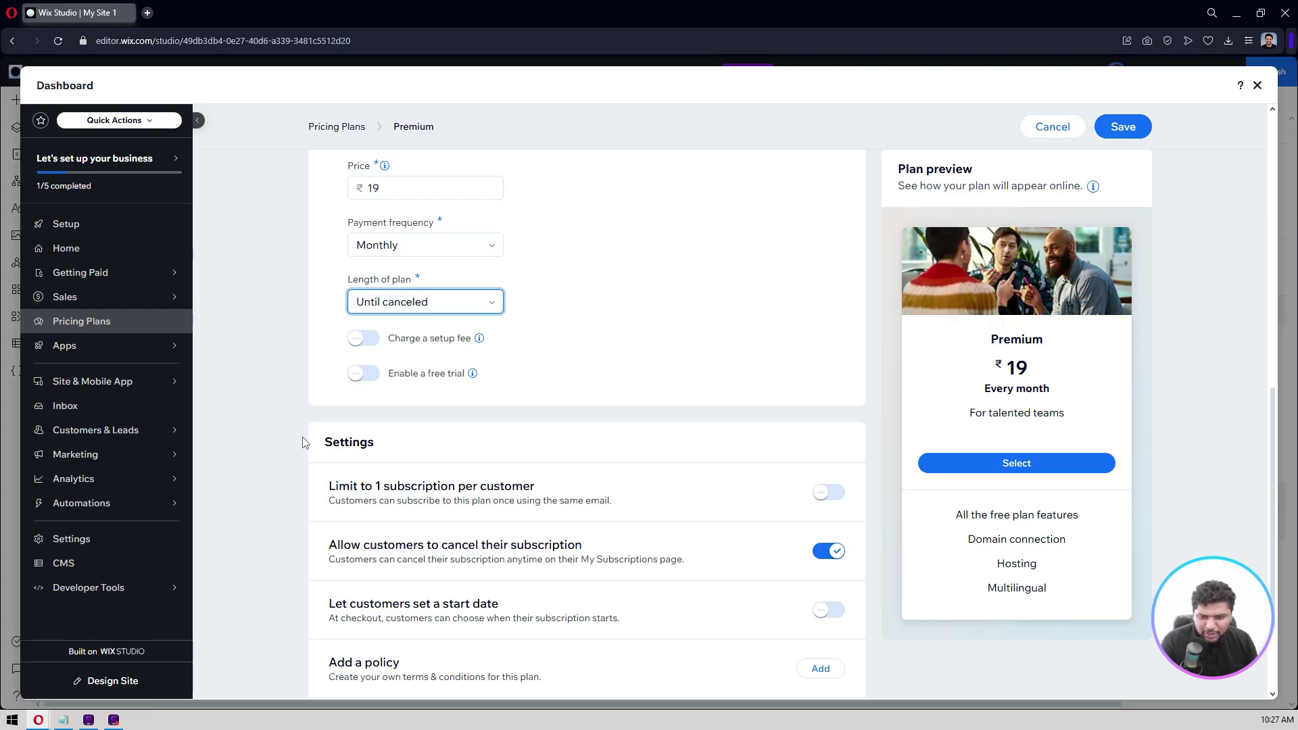
# Enable a free trial of 7 days for the Premium plan.
pyautogui.click(364, 373)
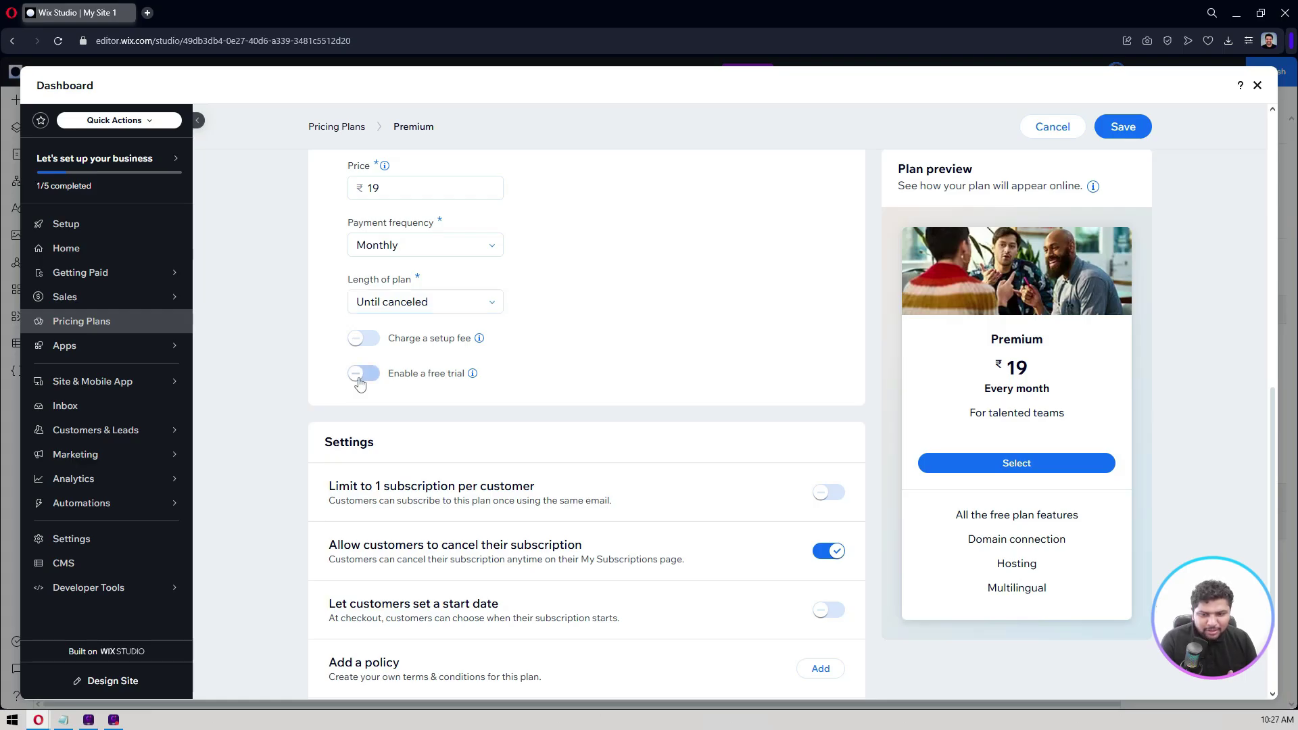
pyautogui.click(385, 430)
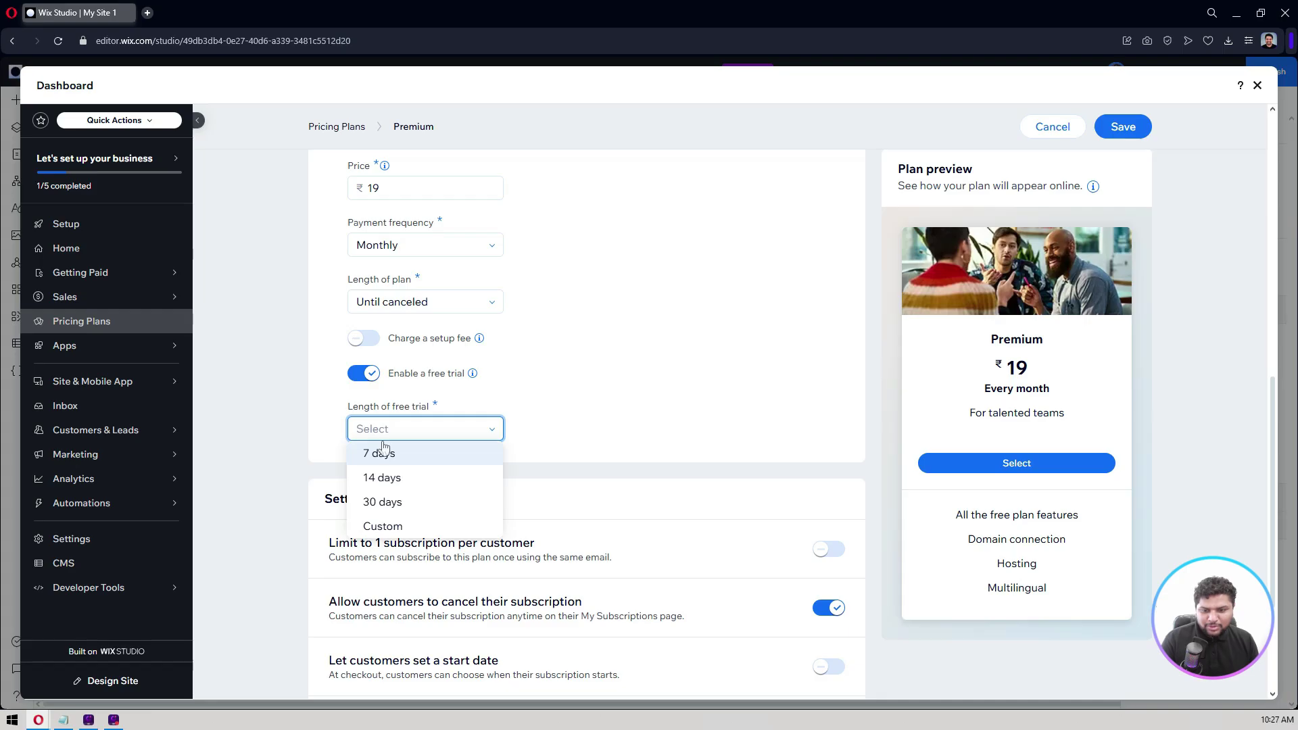
pyautogui.click(381, 453)
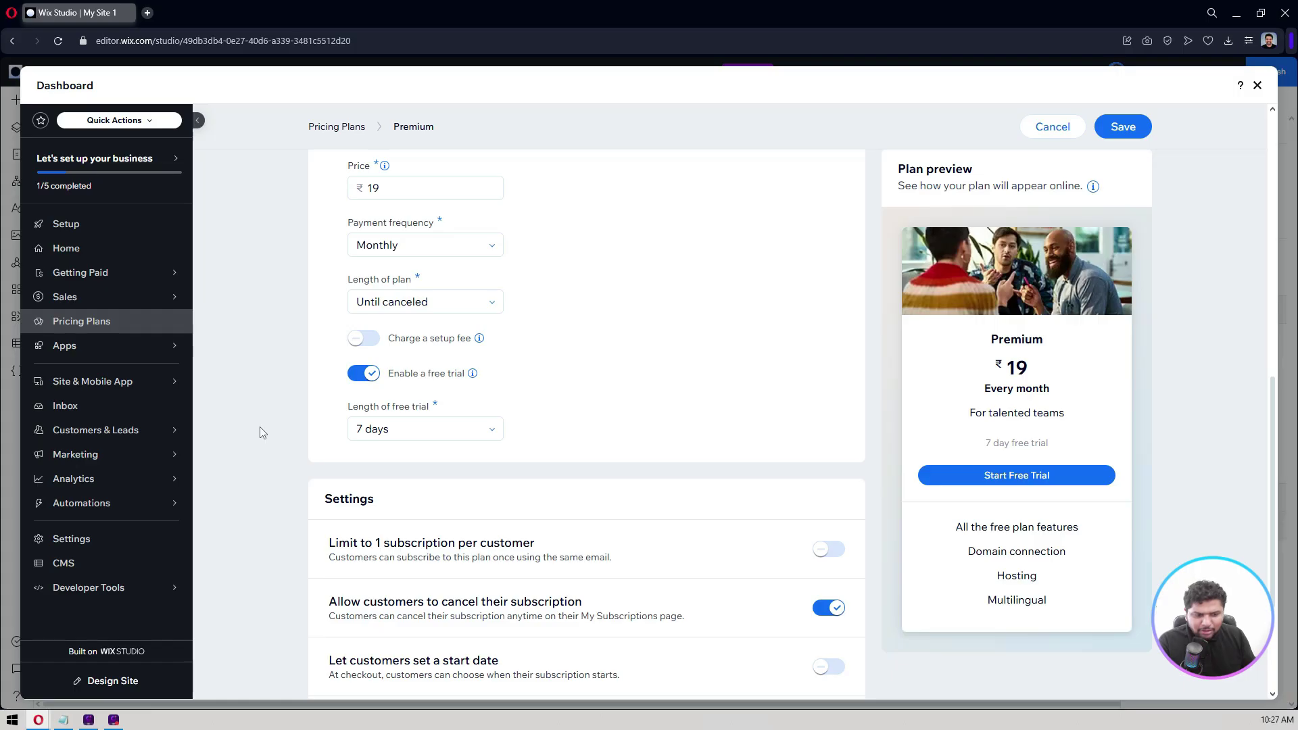
# Limit the Premium plan to 1 subscription per customer and save the plan.
pyautogui.scroll(-3, 260, 427)
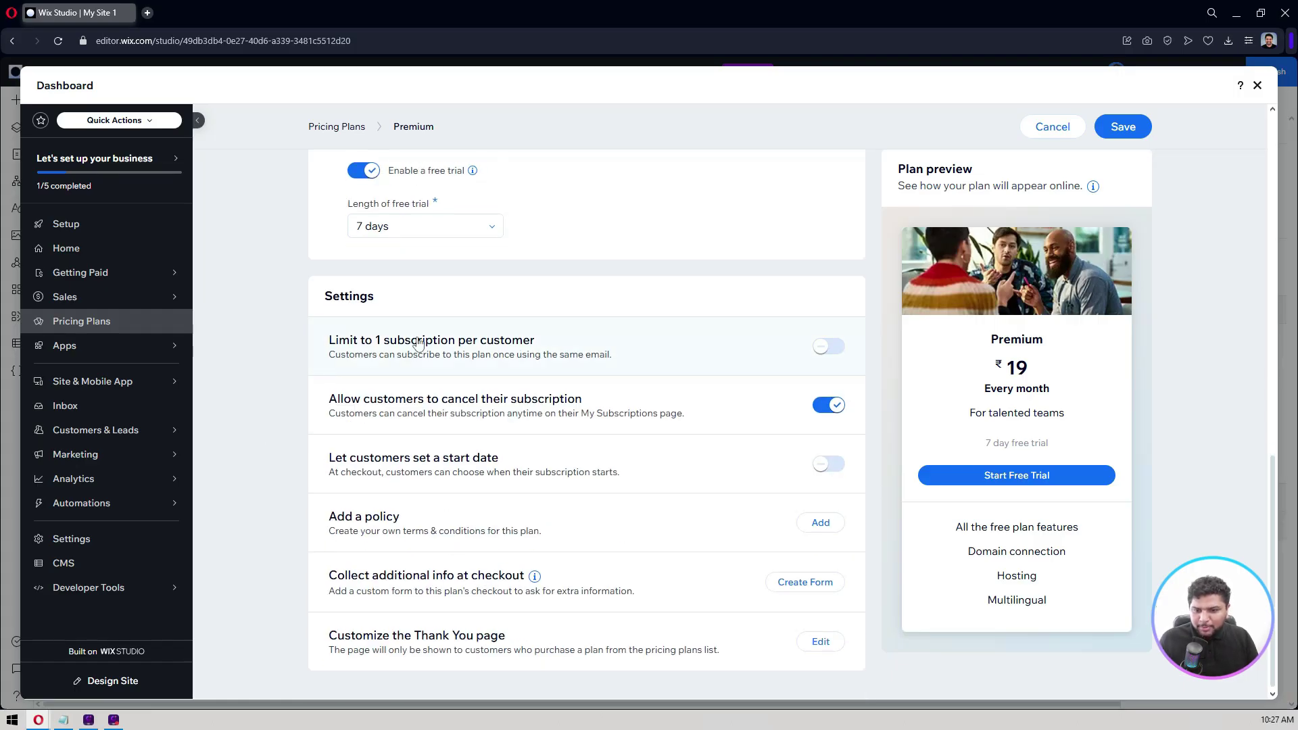
pyautogui.click(828, 347)
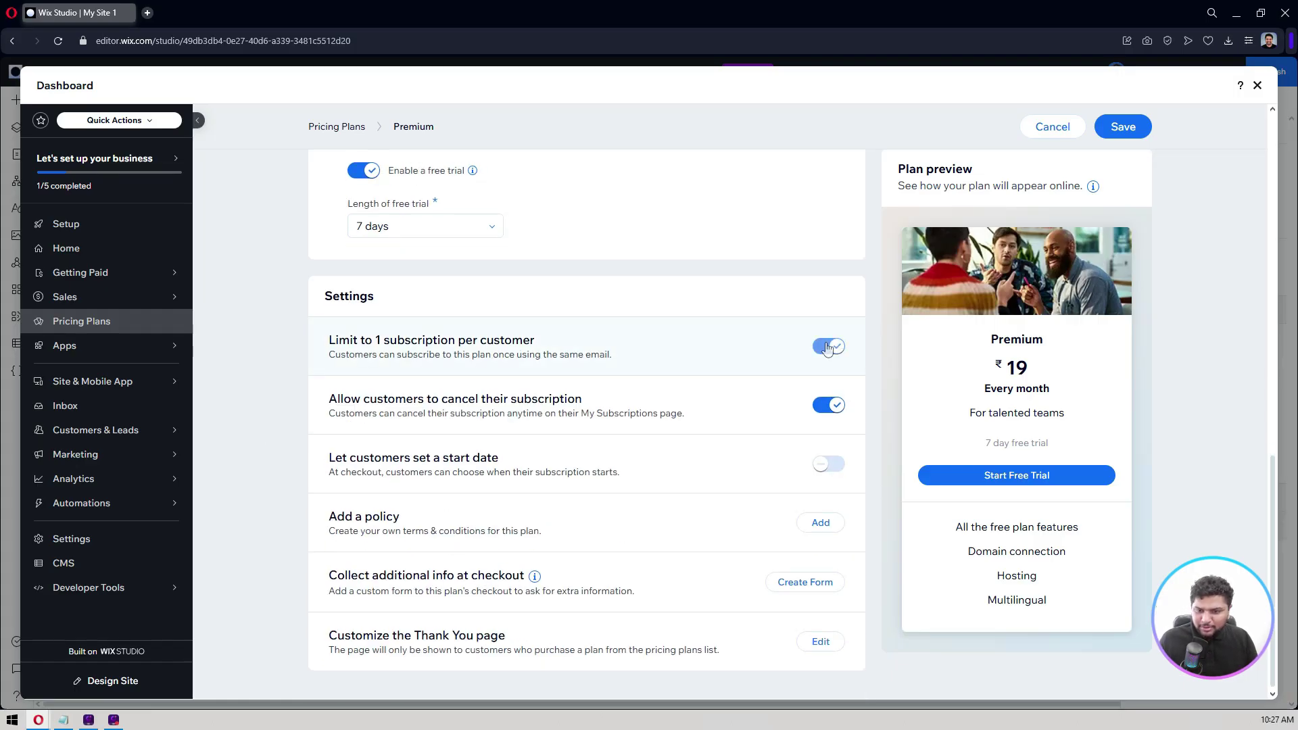
pyautogui.scroll(-1, 308, 430)
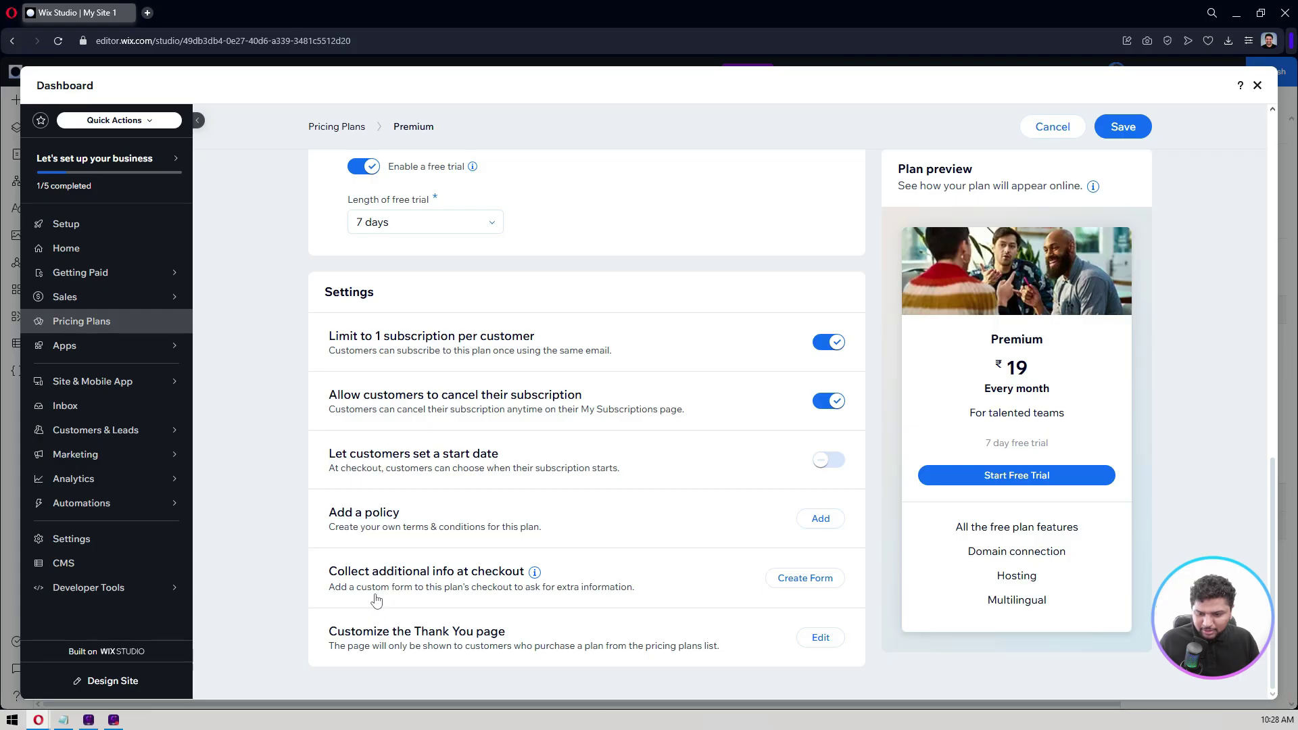
pyautogui.scroll(15, 582, 402)
pyautogui.click(1123, 126)
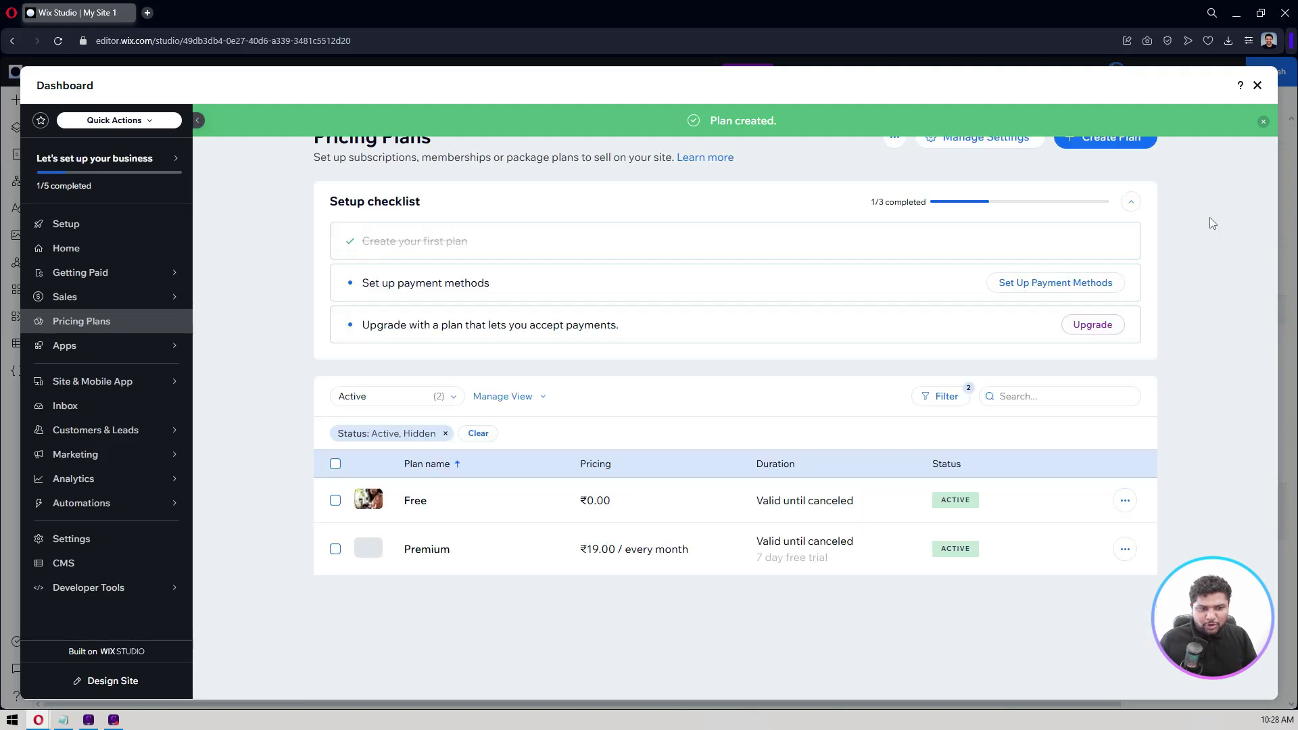
# Return to the site editor and review the Free and Premium plan cards on the pricing page.
pyautogui.click(1258, 87)
pyautogui.click(23, 321)
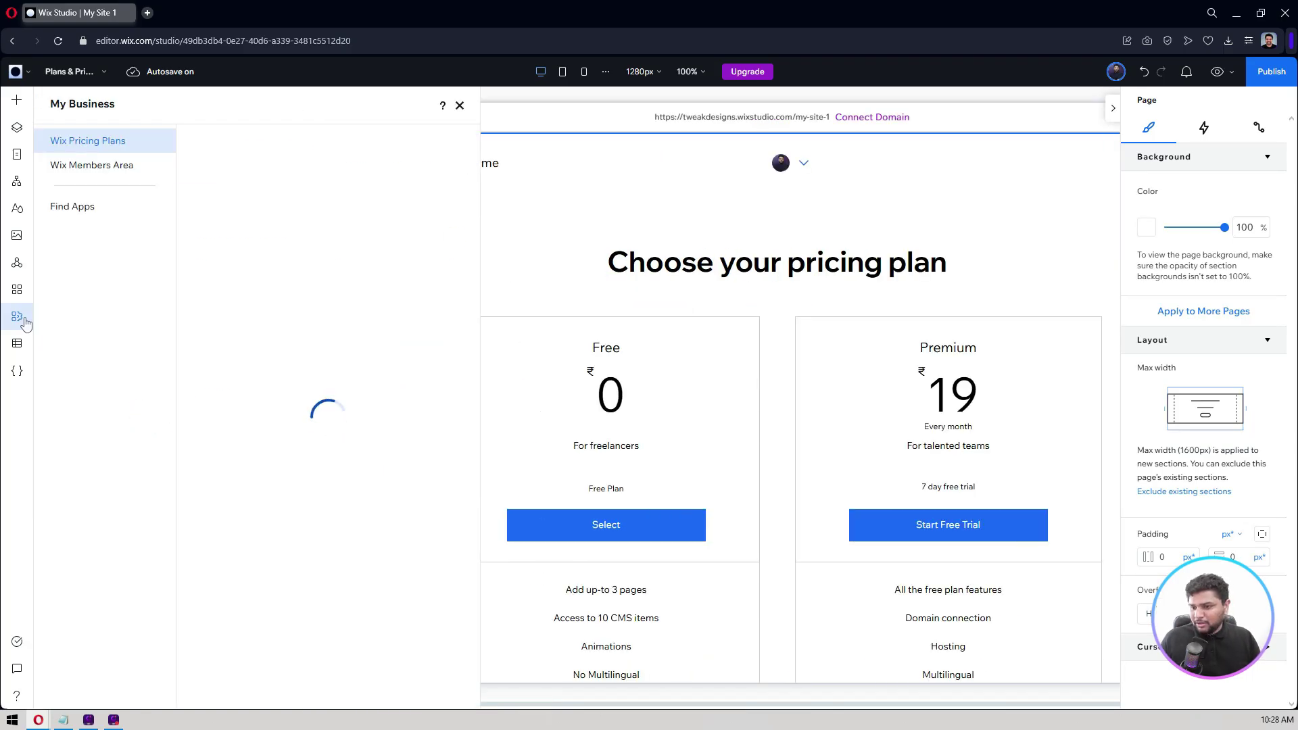
pyautogui.click(25, 322)
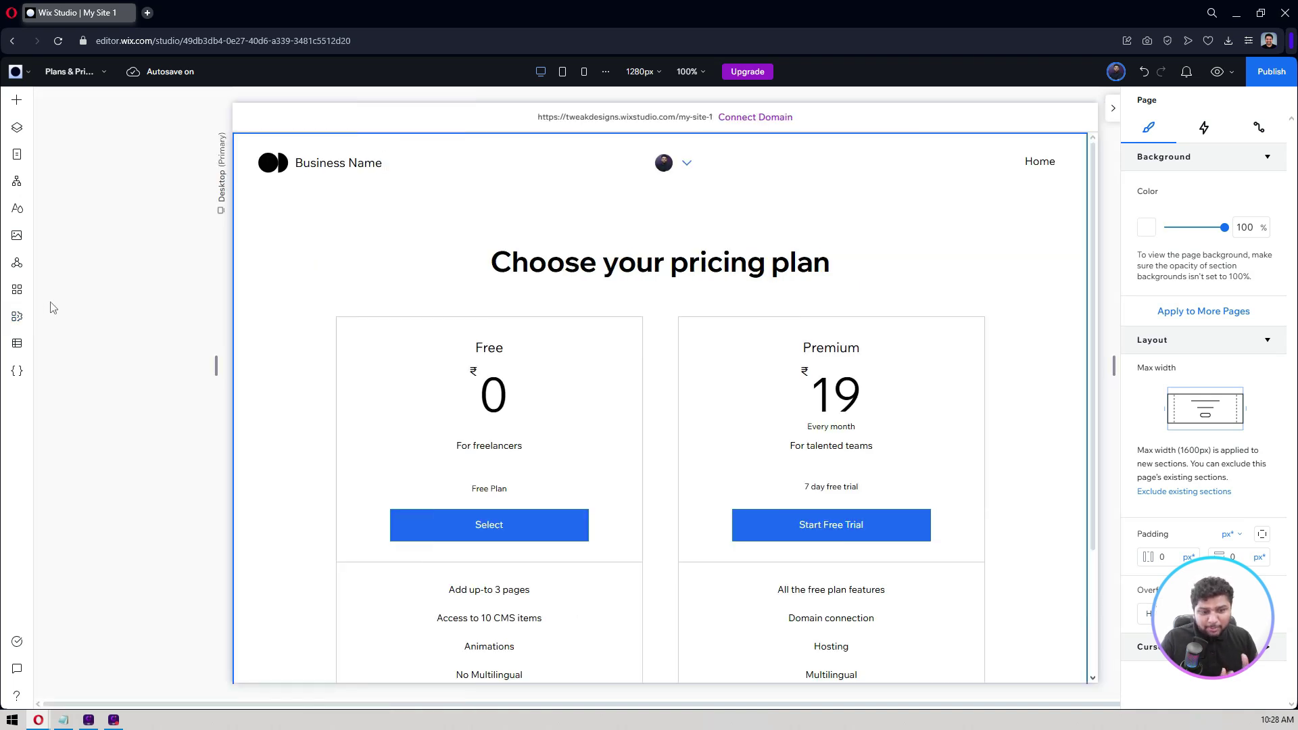
pyautogui.scroll(-2, 388, 350)
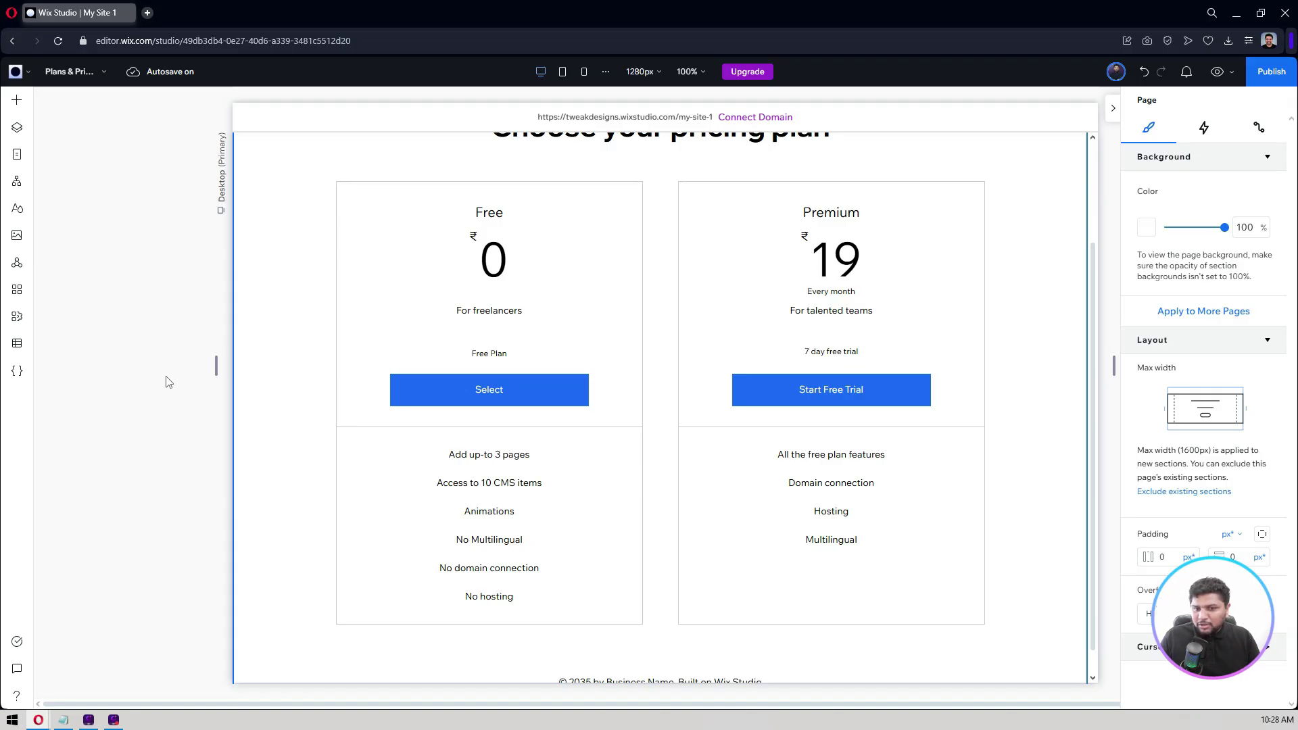
pyautogui.scroll(2, 155, 352)
pyautogui.scroll(-1, 161, 379)
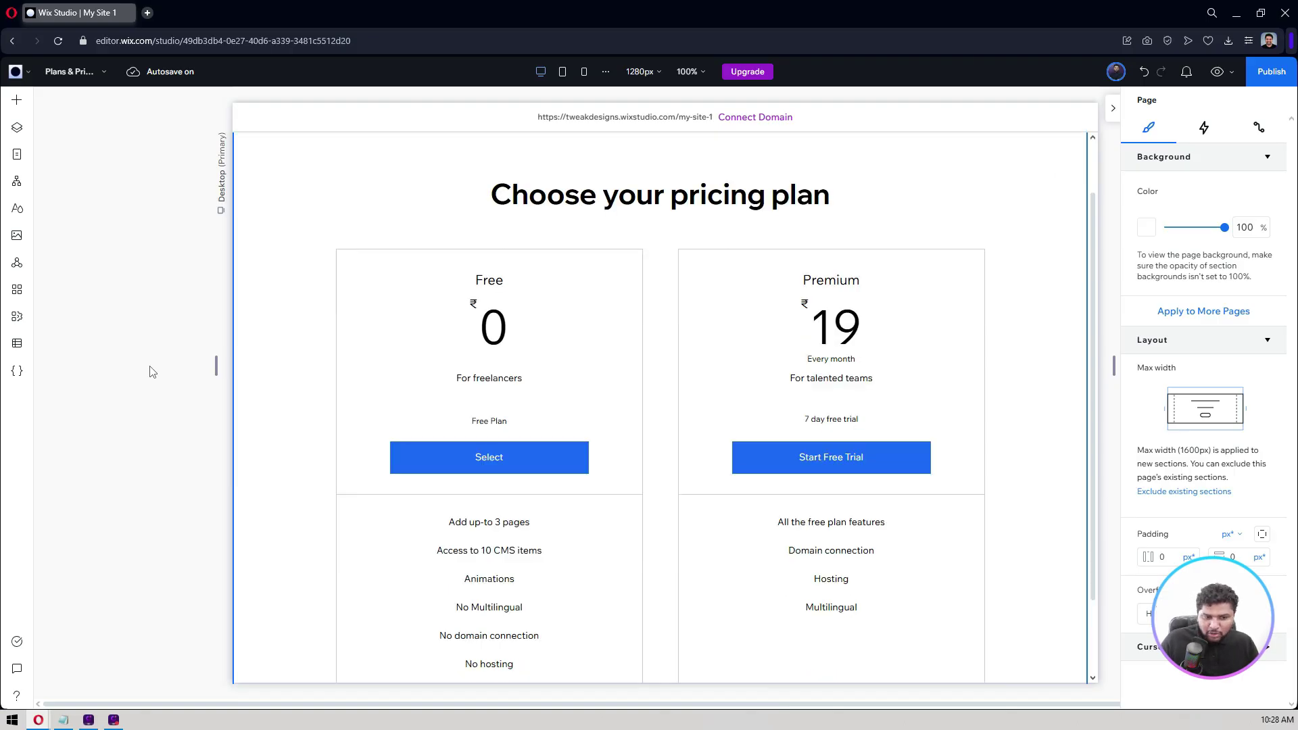
pyautogui.scroll(-2, 152, 371)
pyautogui.scroll(3, 151, 369)
pyautogui.scroll(-1, 151, 368)
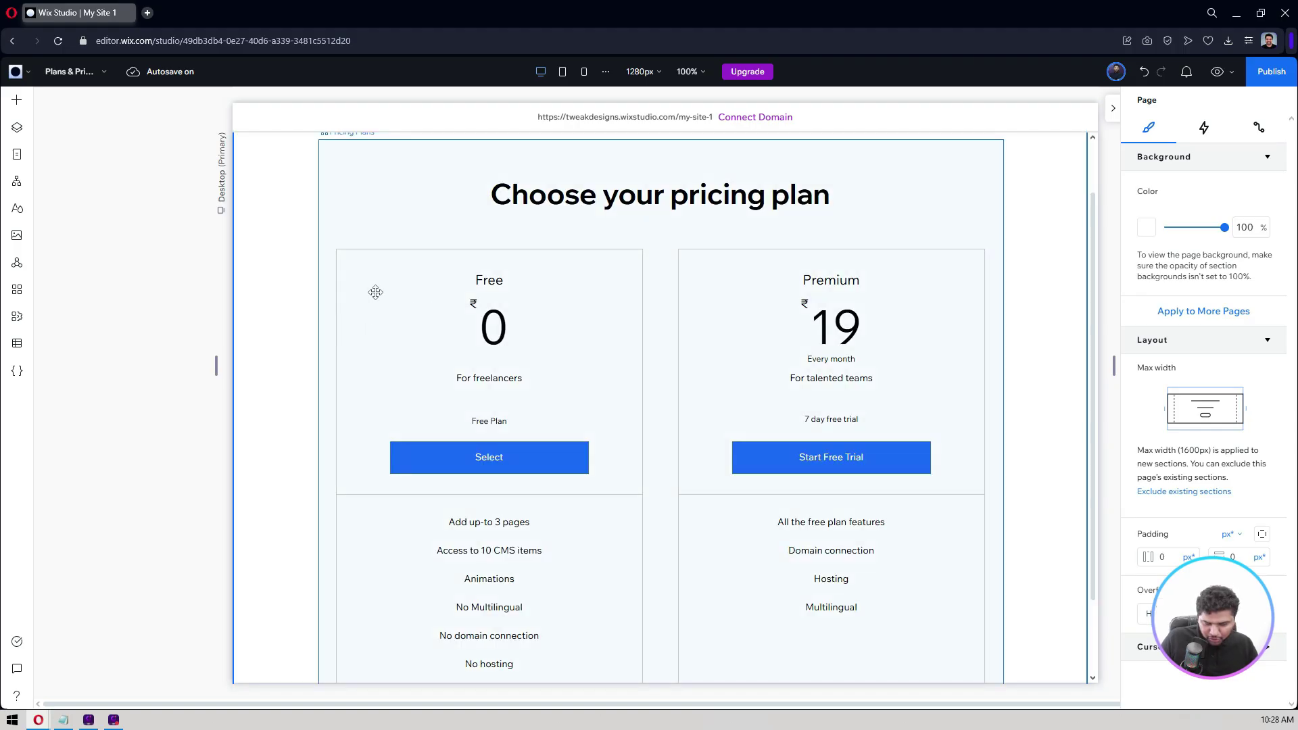
pyautogui.scroll(1, 116, 333)
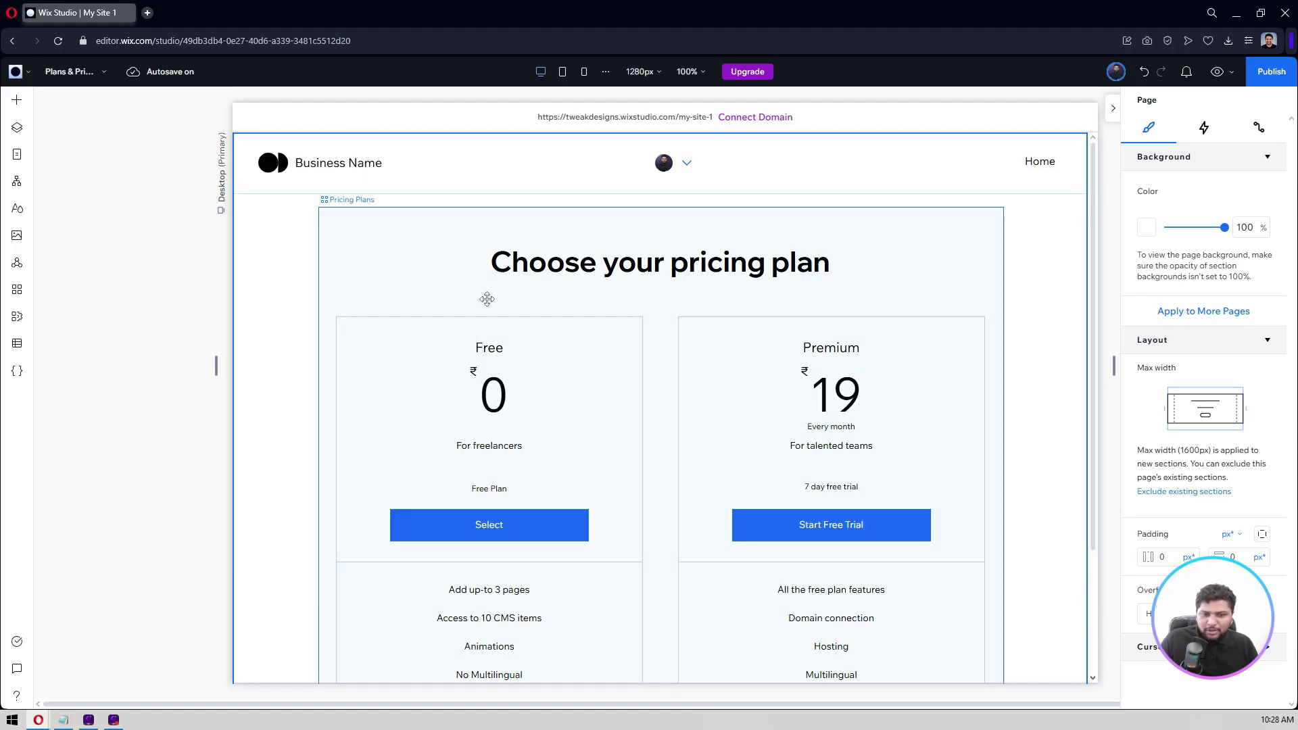
# Stretch the Pricing Plans element to the full width of its section.
pyautogui.click(514, 352)
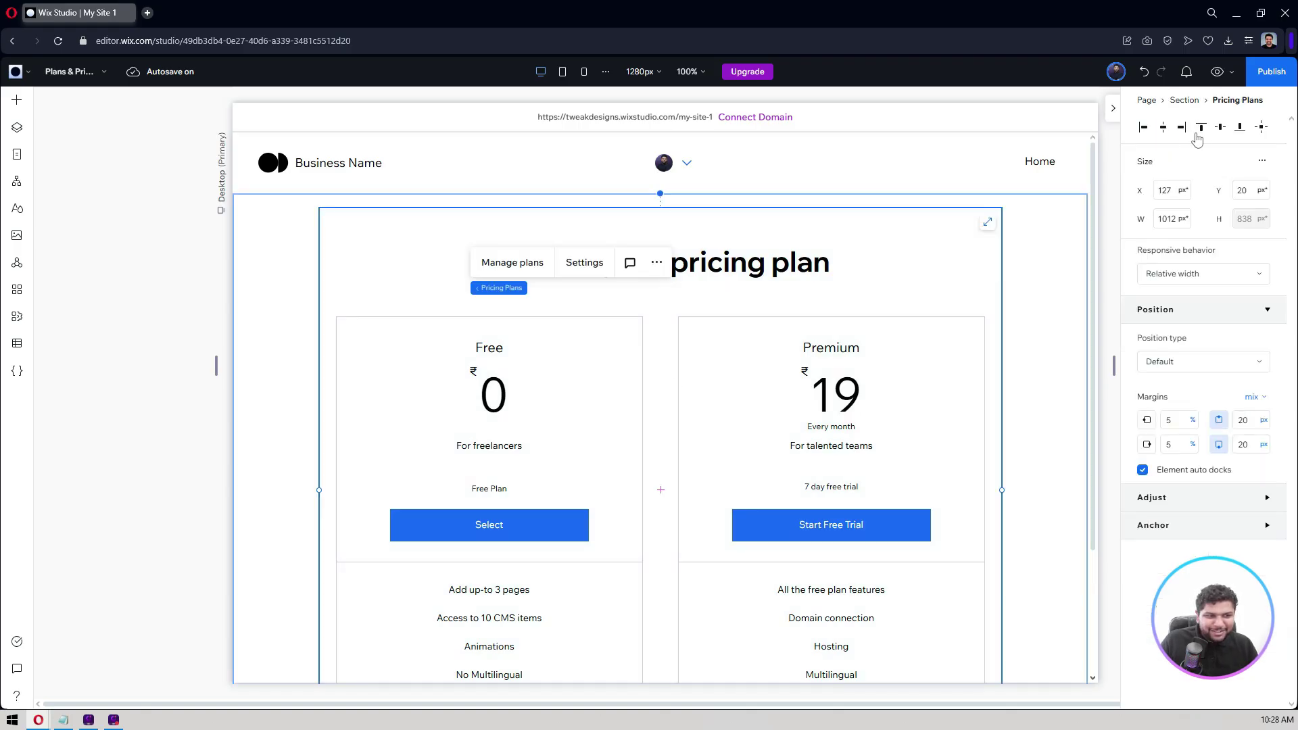
pyautogui.click(989, 226)
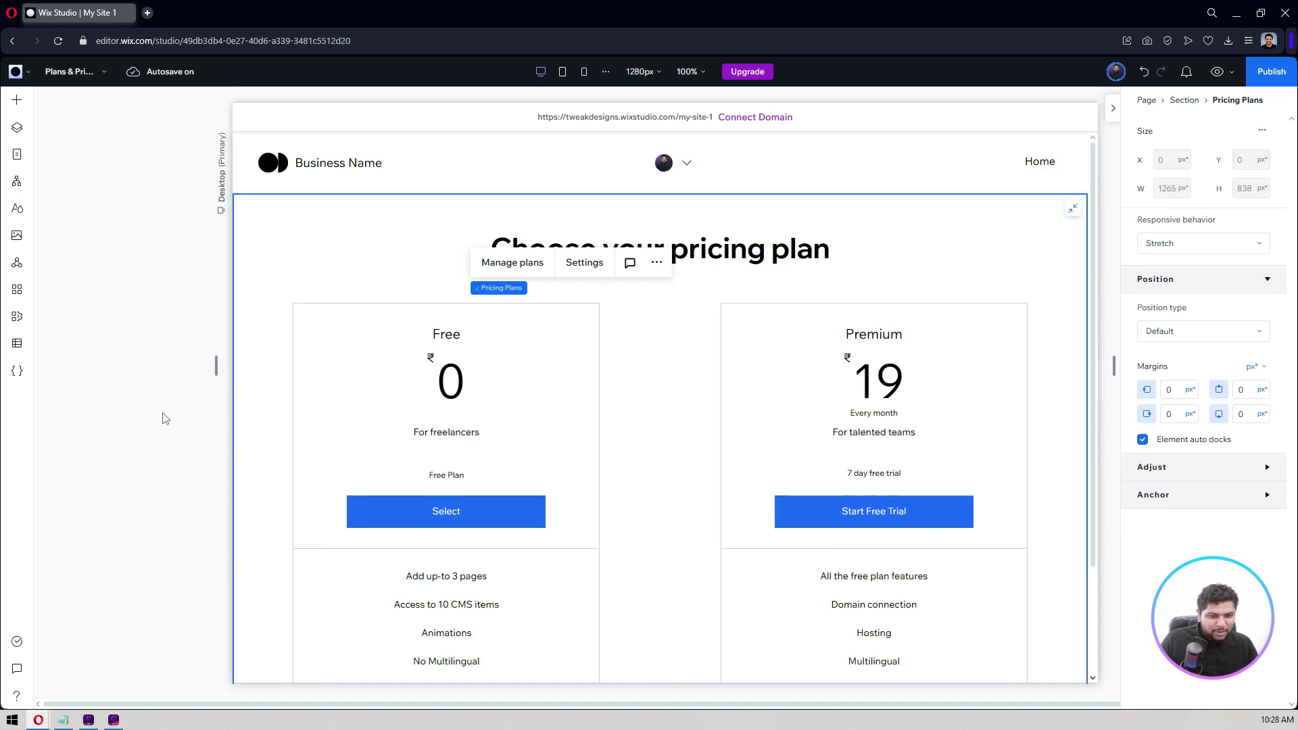
# Open the Pricing Plans element's settings and examine which plans are shown and their order.
pyautogui.click(585, 263)
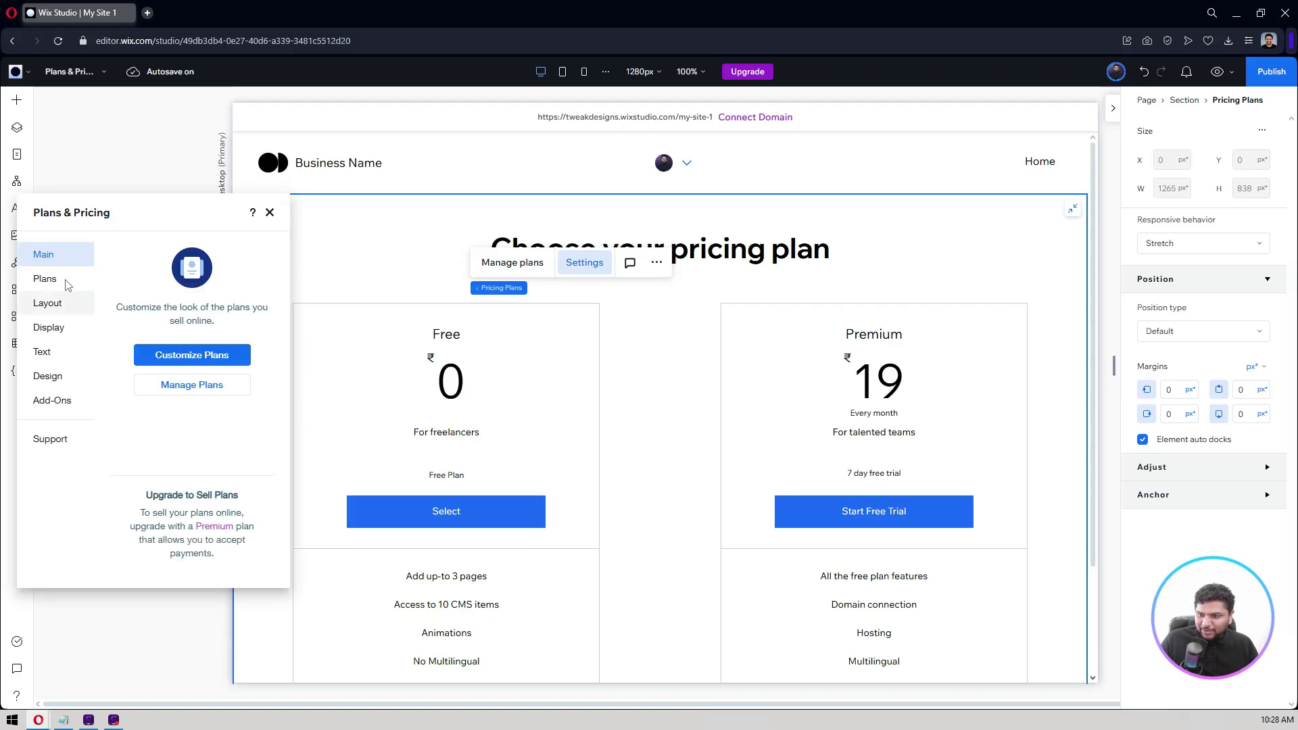
pyautogui.click(55, 281)
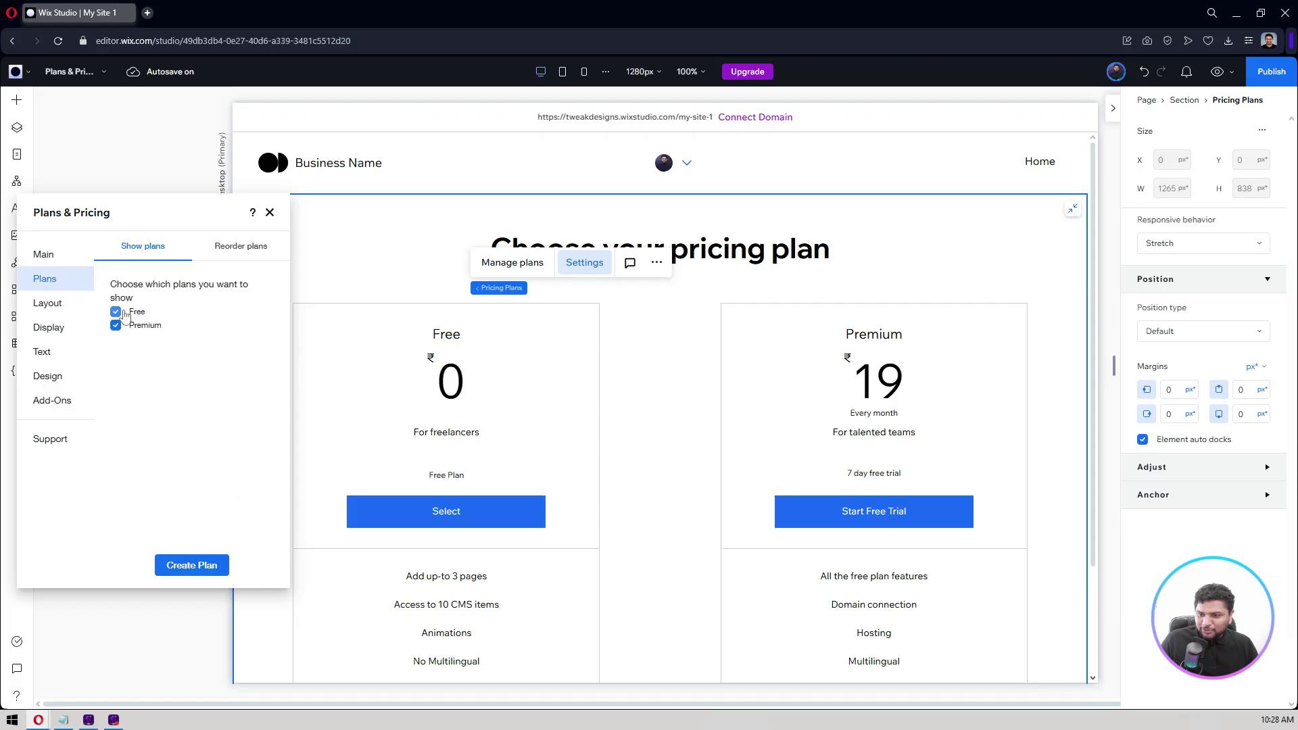
pyautogui.click(242, 247)
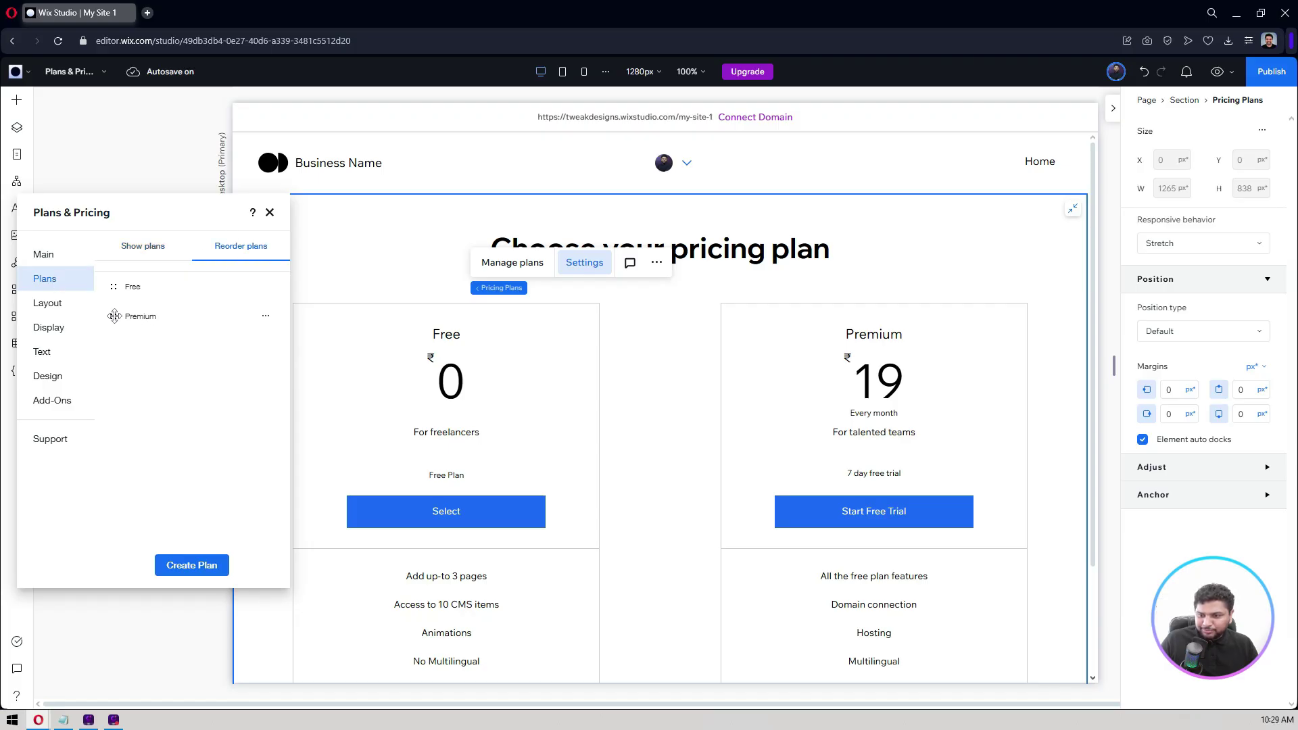
# Try left alignment for the page title in the layout settings and restore it to center.
pyautogui.click(58, 305)
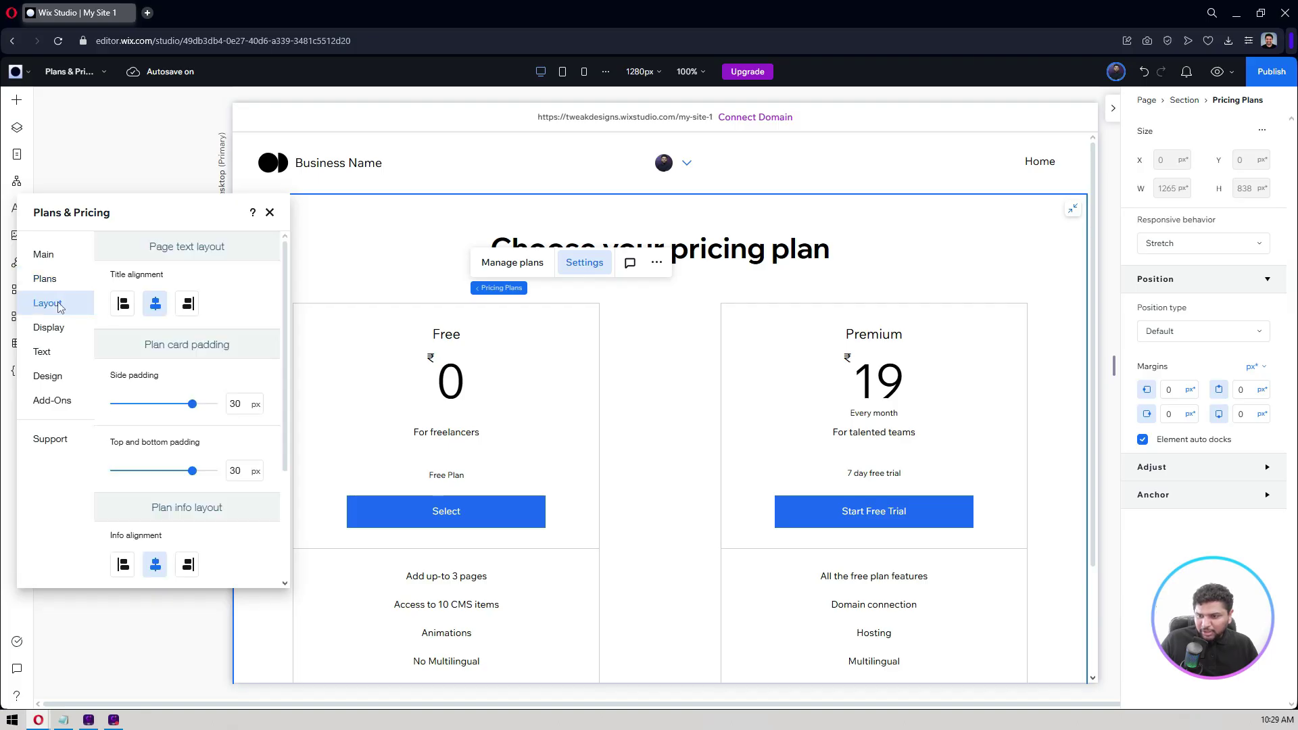
pyautogui.click(120, 305)
pyautogui.click(154, 303)
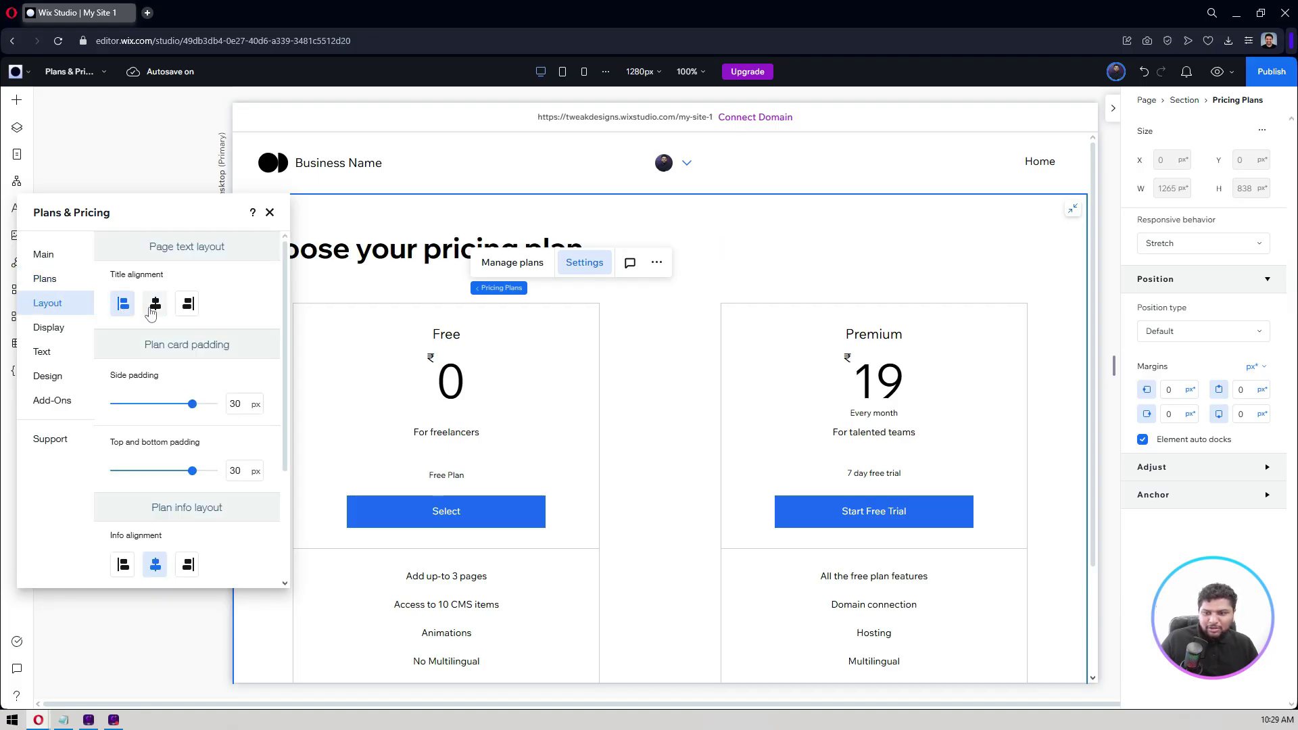
pyautogui.click(44, 334)
pyautogui.click(47, 304)
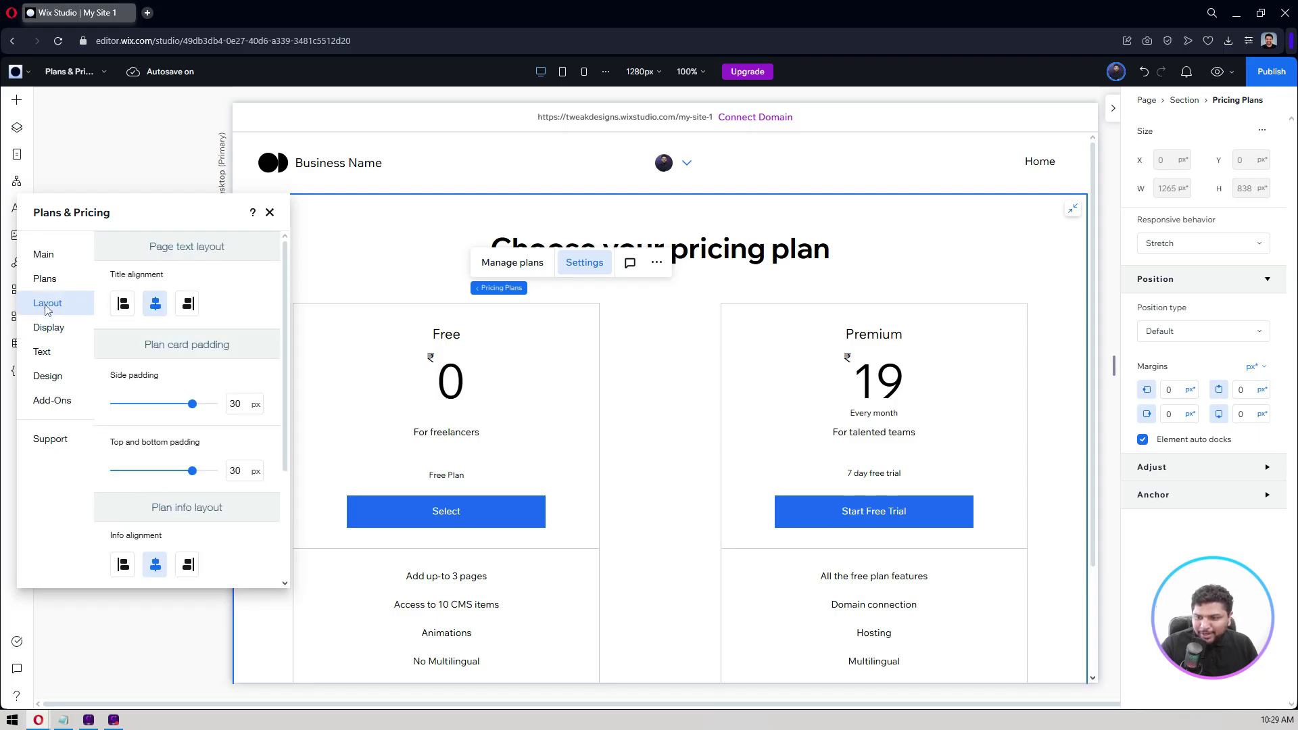
# Try left alignment for the plan info and the benefits list, and restore both to center.
pyautogui.scroll(-3, 198, 368)
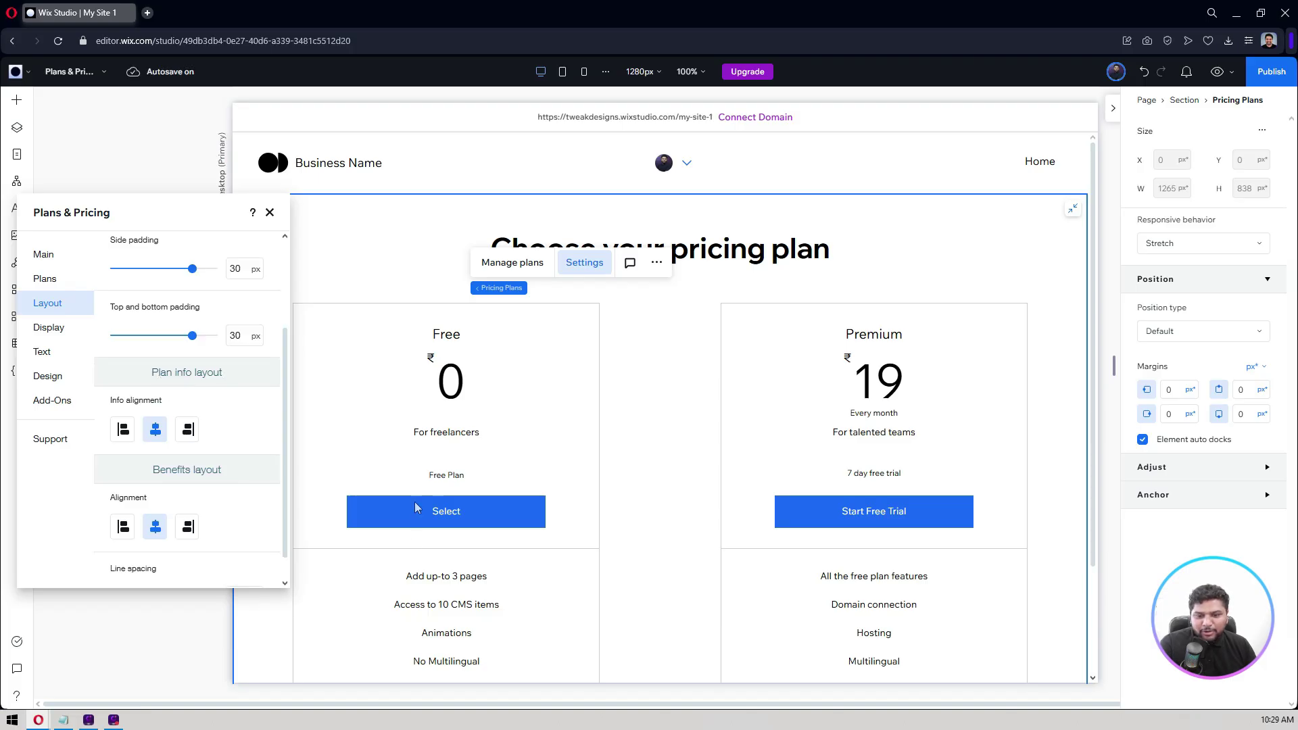
pyautogui.click(125, 430)
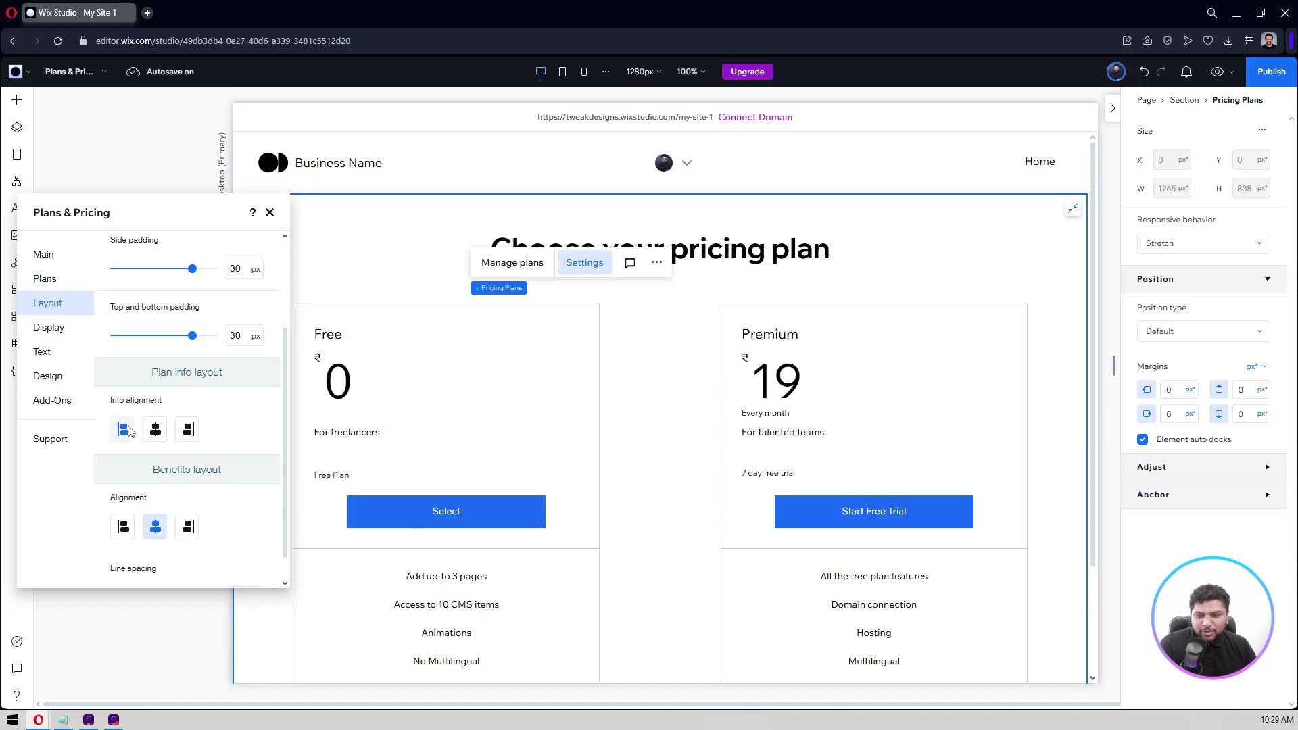
pyautogui.click(122, 527)
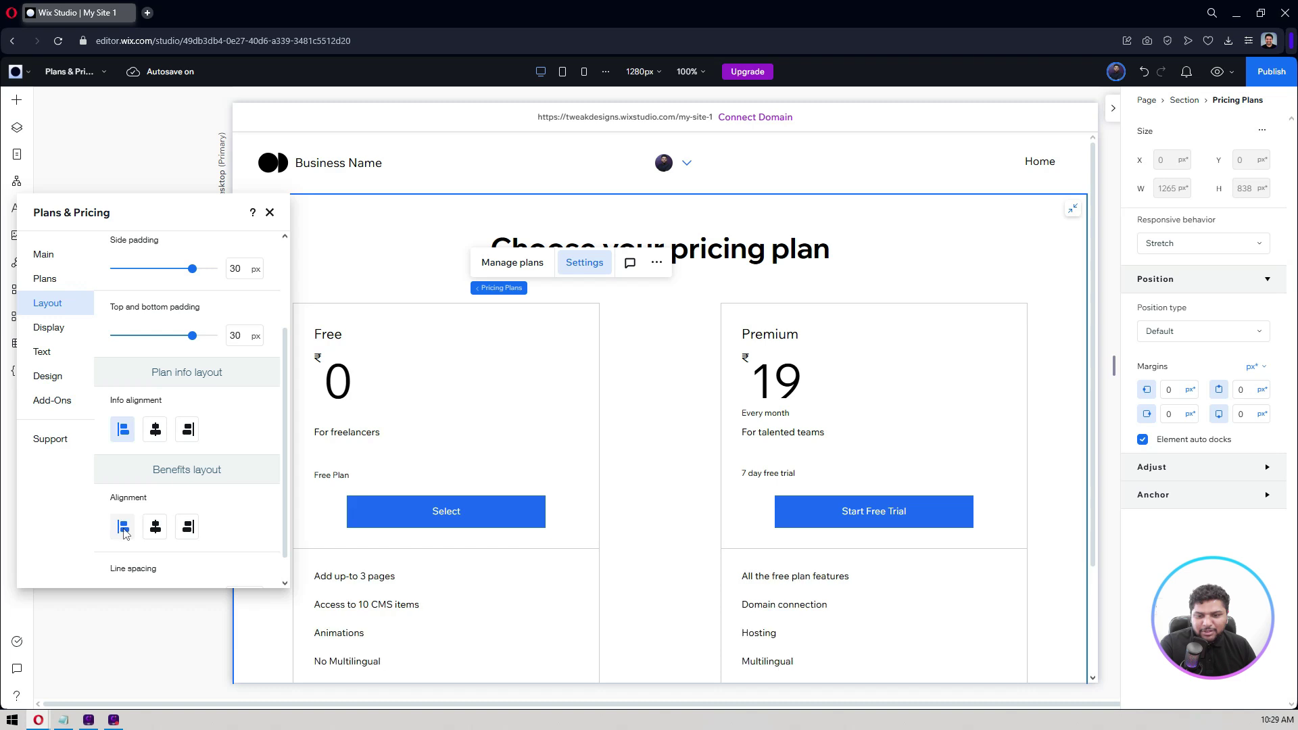
pyautogui.scroll(-1, 167, 473)
pyautogui.scroll(5, 159, 446)
pyautogui.scroll(-2, 151, 497)
pyautogui.click(153, 499)
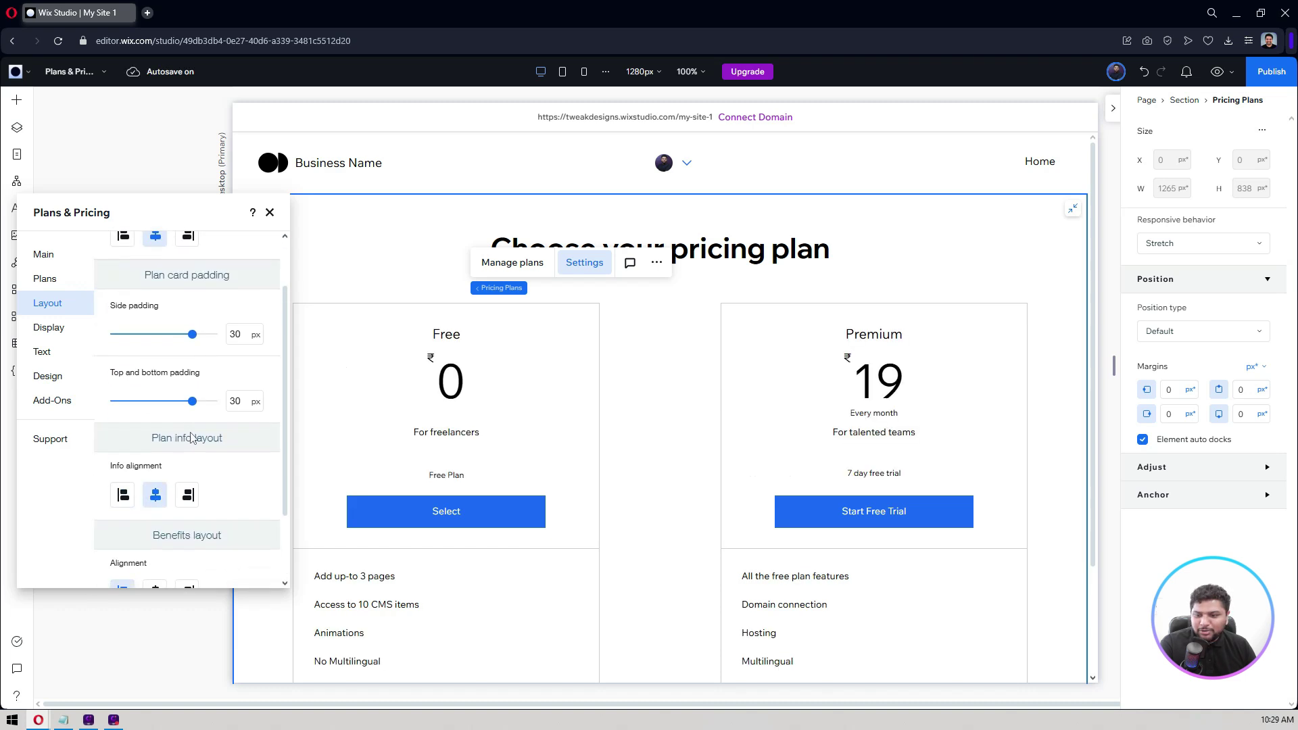
pyautogui.scroll(-3, 153, 498)
pyautogui.click(155, 497)
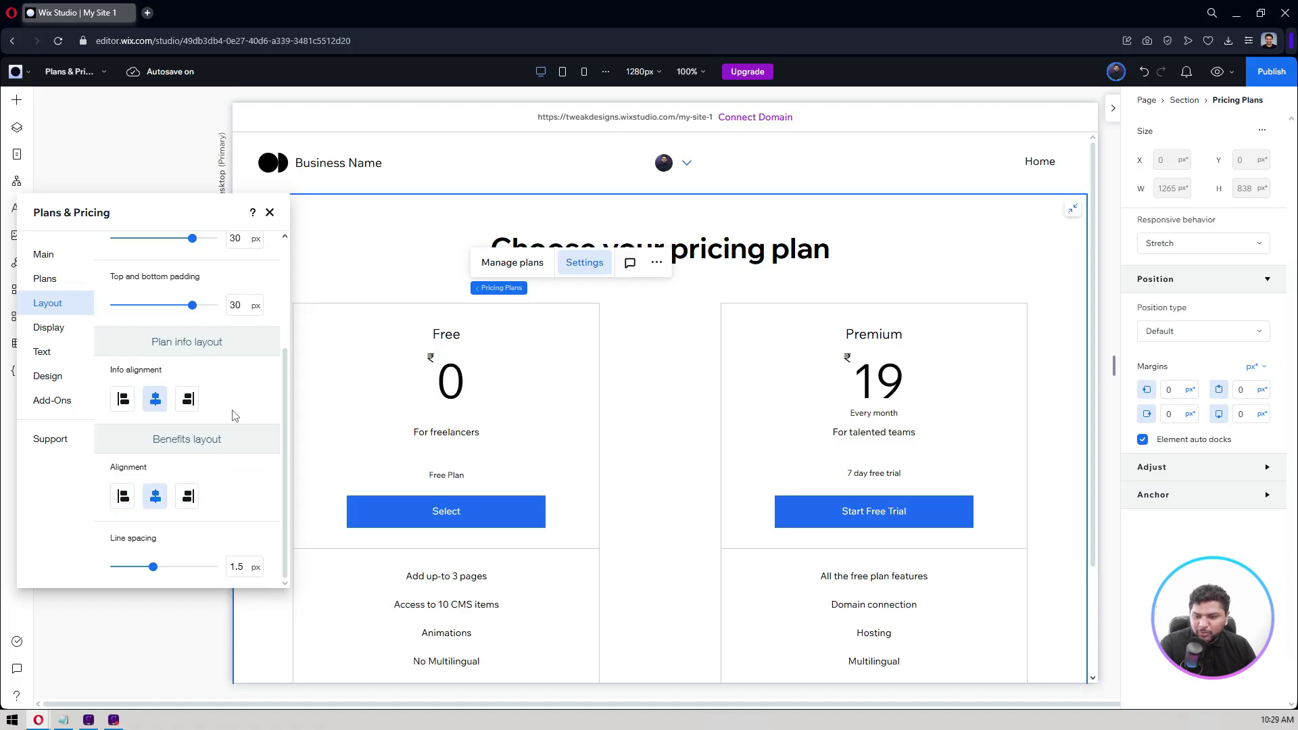
pyautogui.scroll(-2, 483, 397)
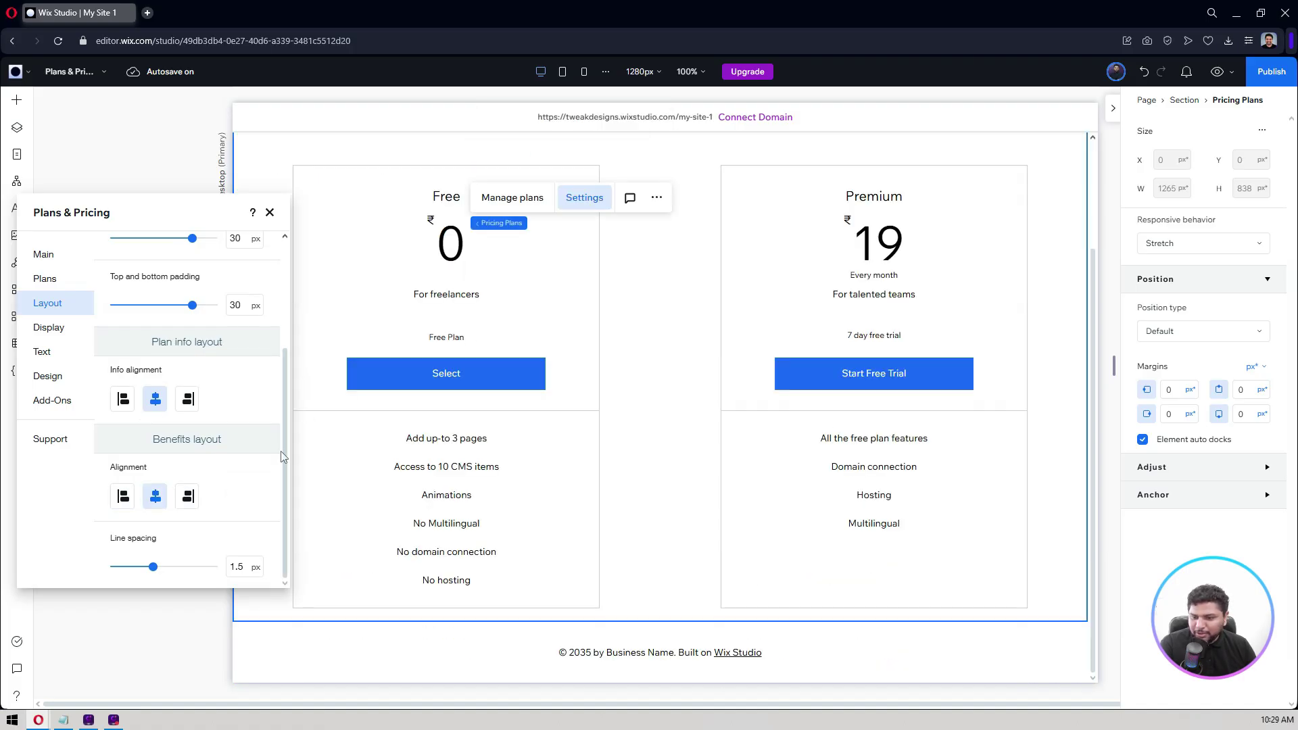
# Hide the page title in the display settings and choose Premium as the highlighted plan.
pyautogui.click(43, 330)
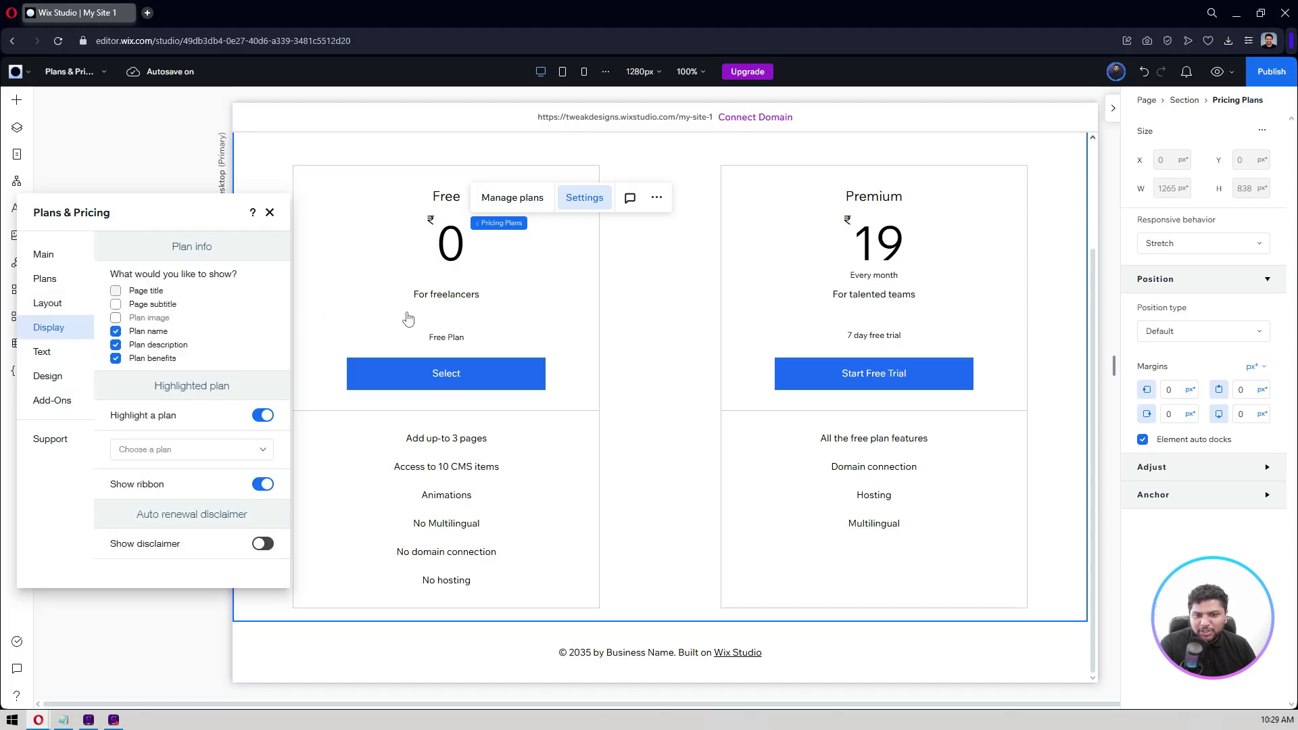
pyautogui.scroll(1, 405, 331)
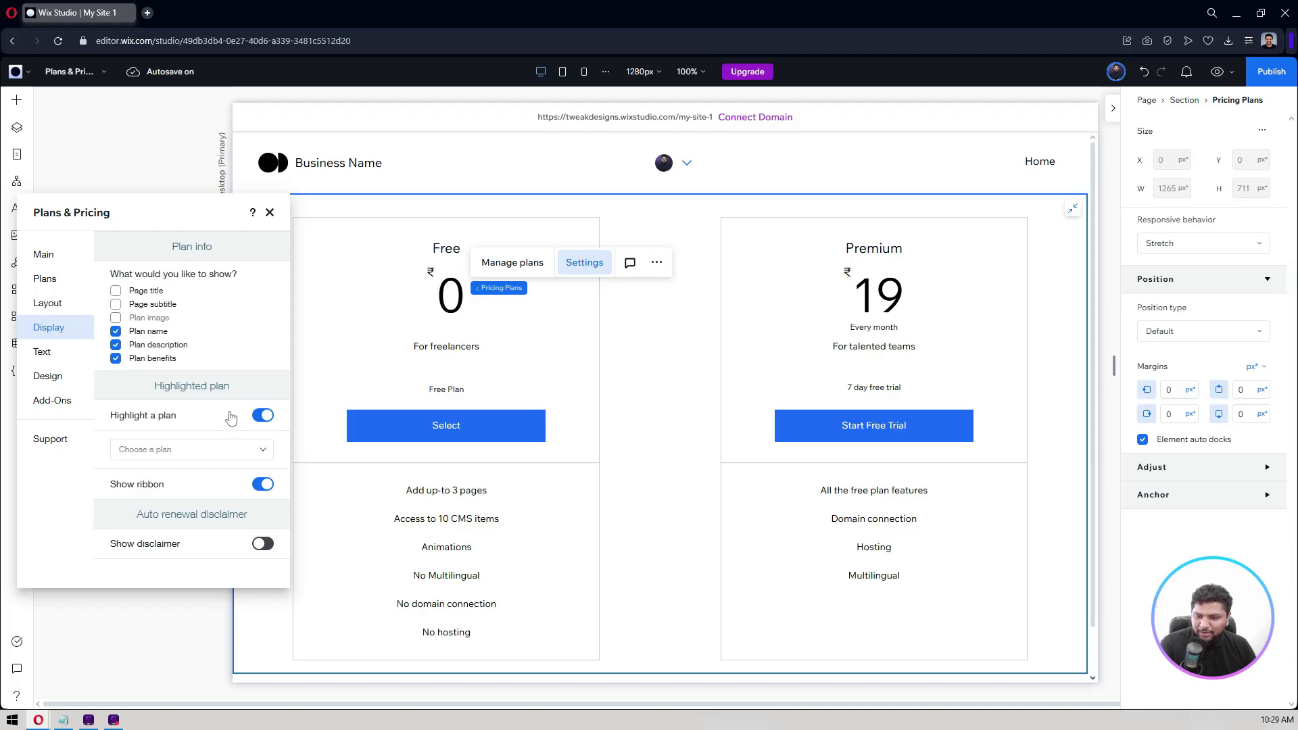
pyautogui.click(211, 452)
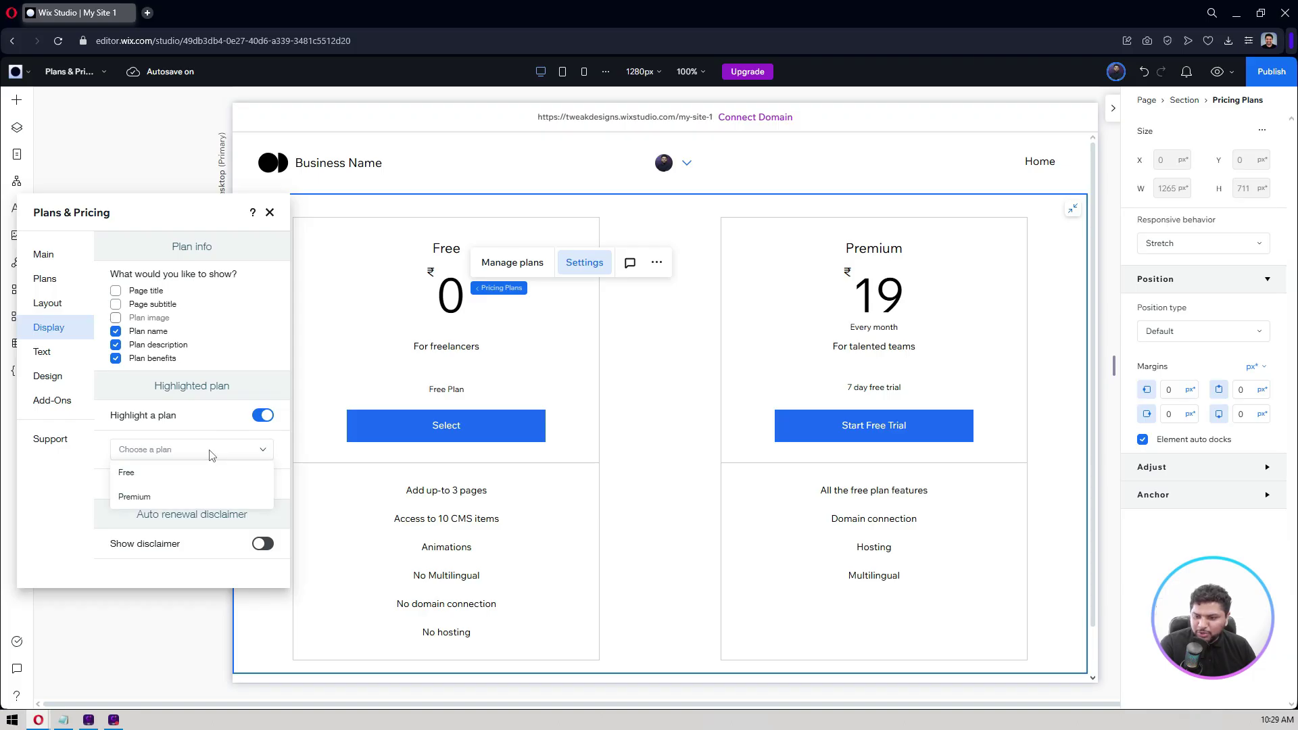
pyautogui.click(158, 497)
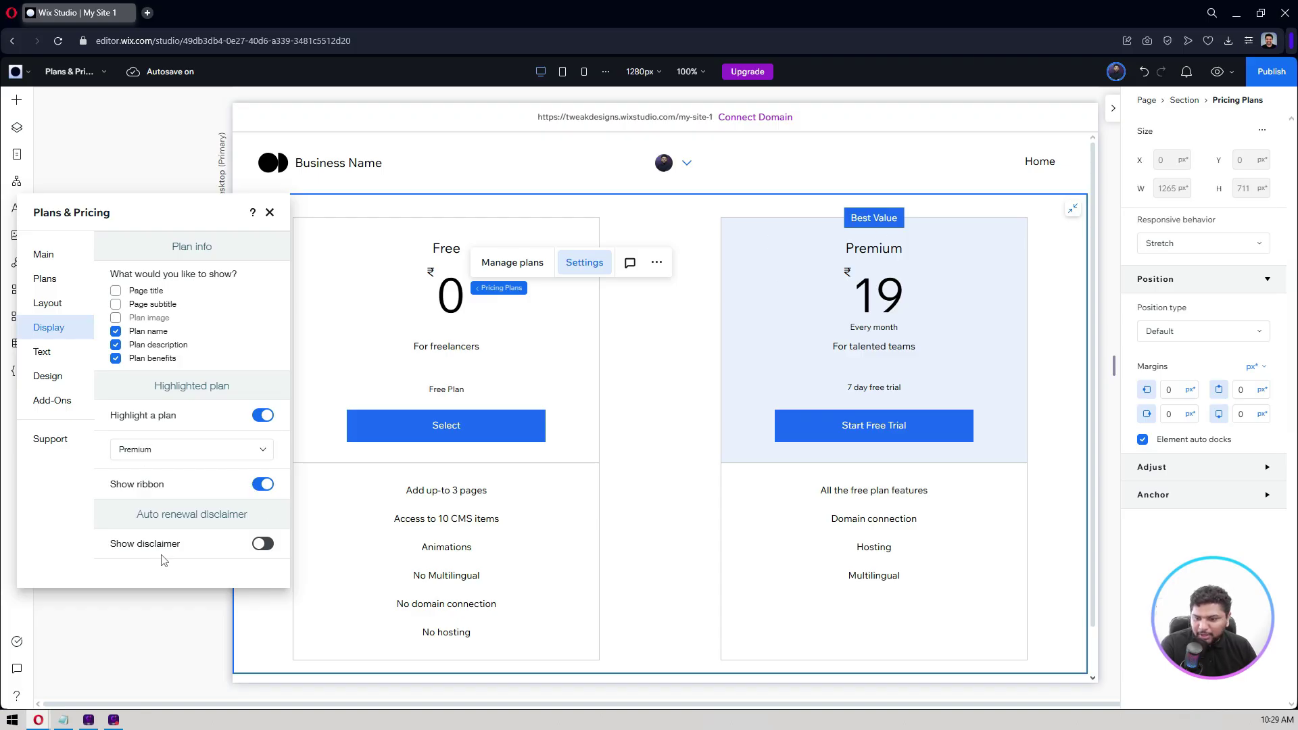
# Try showing the auto renewal disclaimer and turn it back off.
pyautogui.click(263, 544)
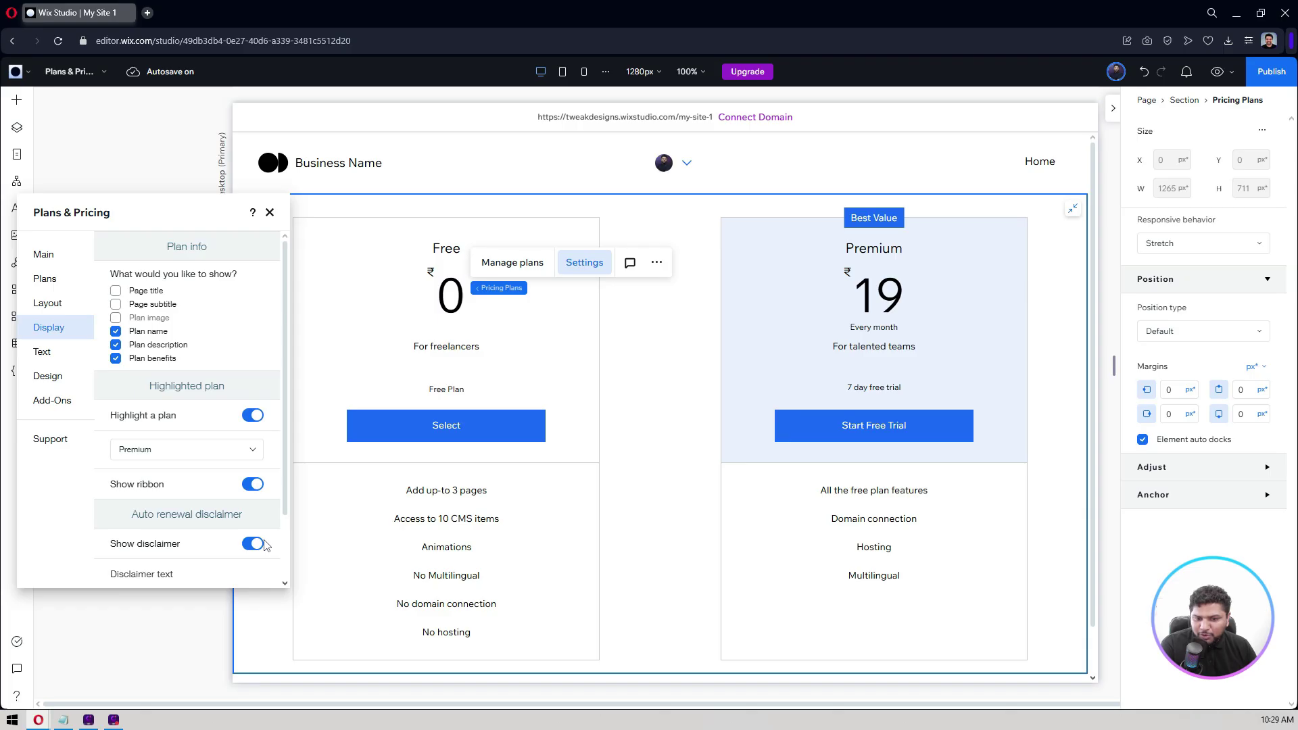
pyautogui.scroll(-2, 260, 534)
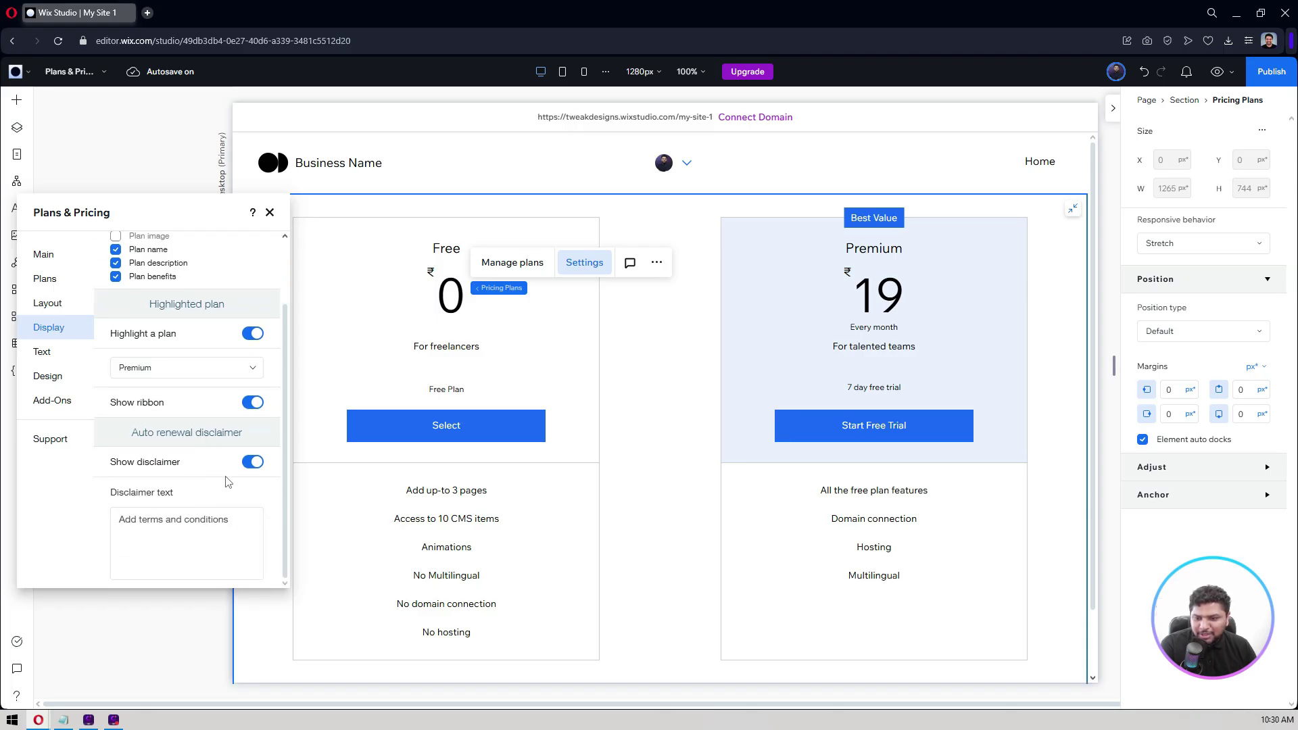
pyautogui.click(253, 463)
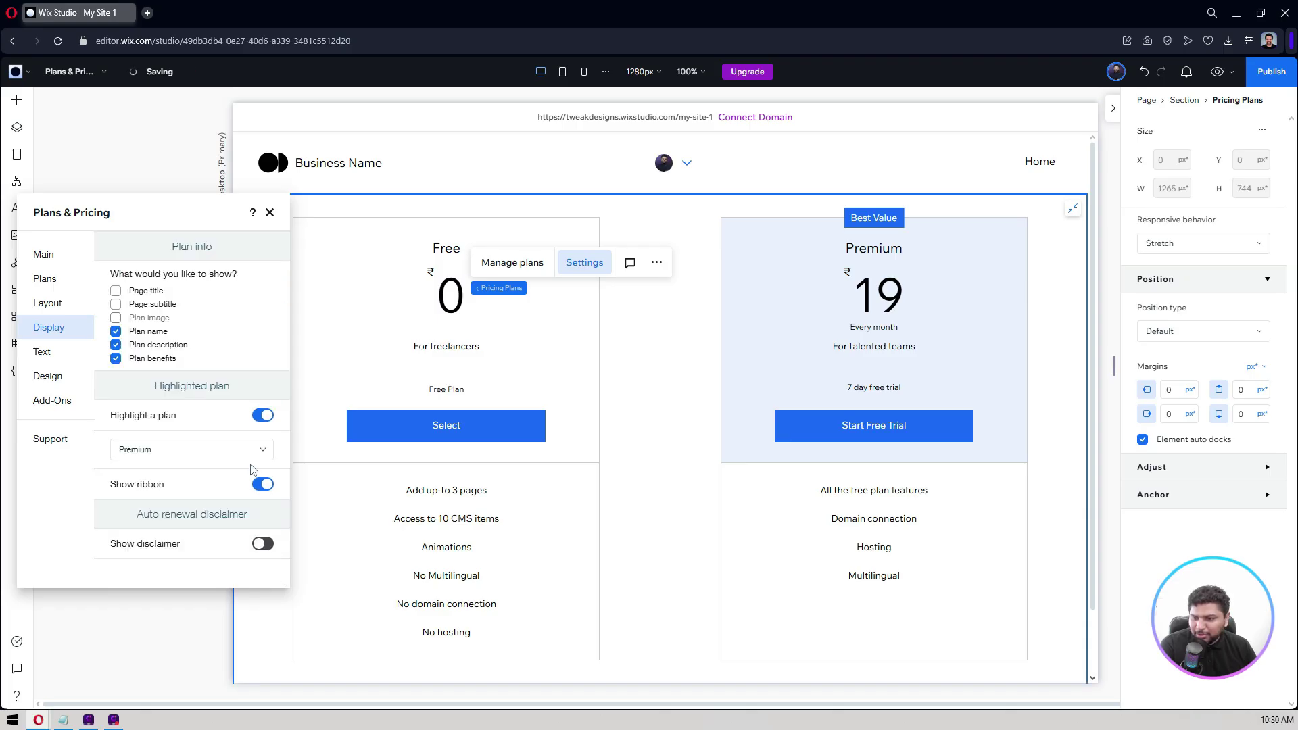
# Change the ribbon text of the highlighted plan to "Popular".
pyautogui.click(52, 352)
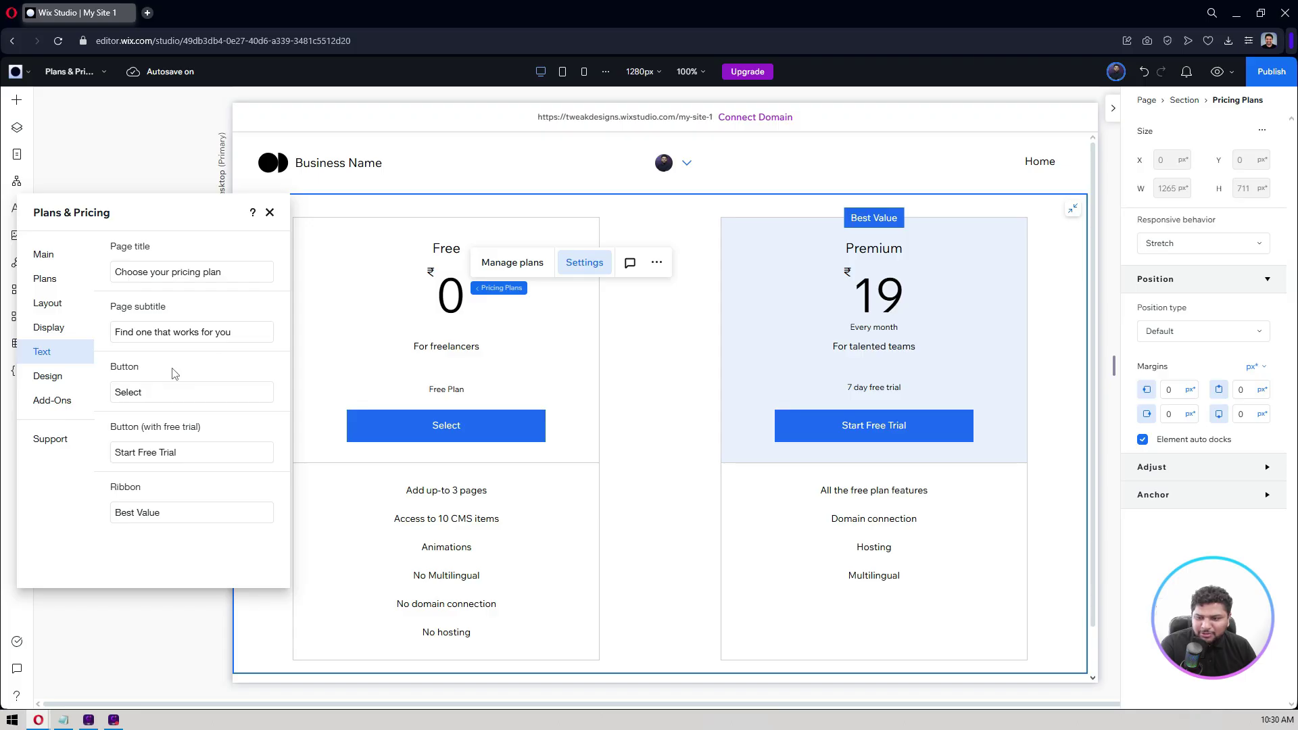
pyautogui.doubleClick(142, 394)
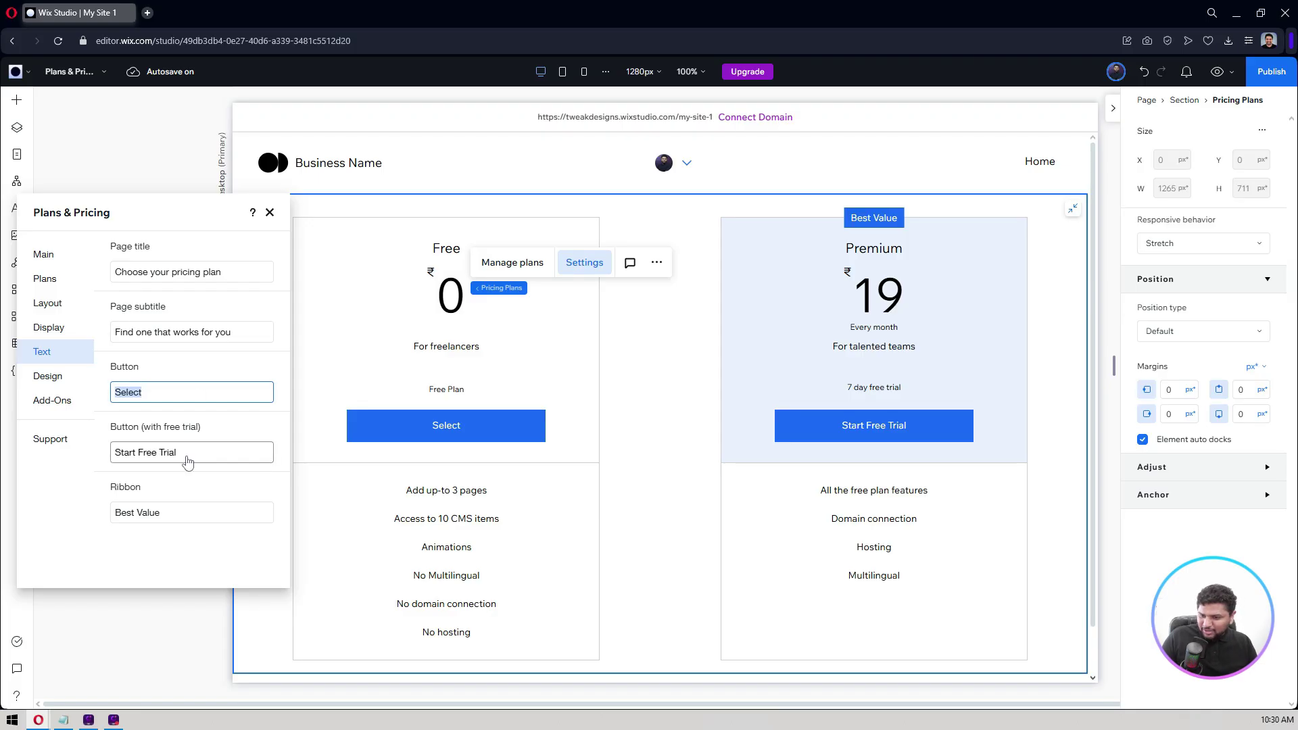
pyautogui.tripleClick(174, 518)
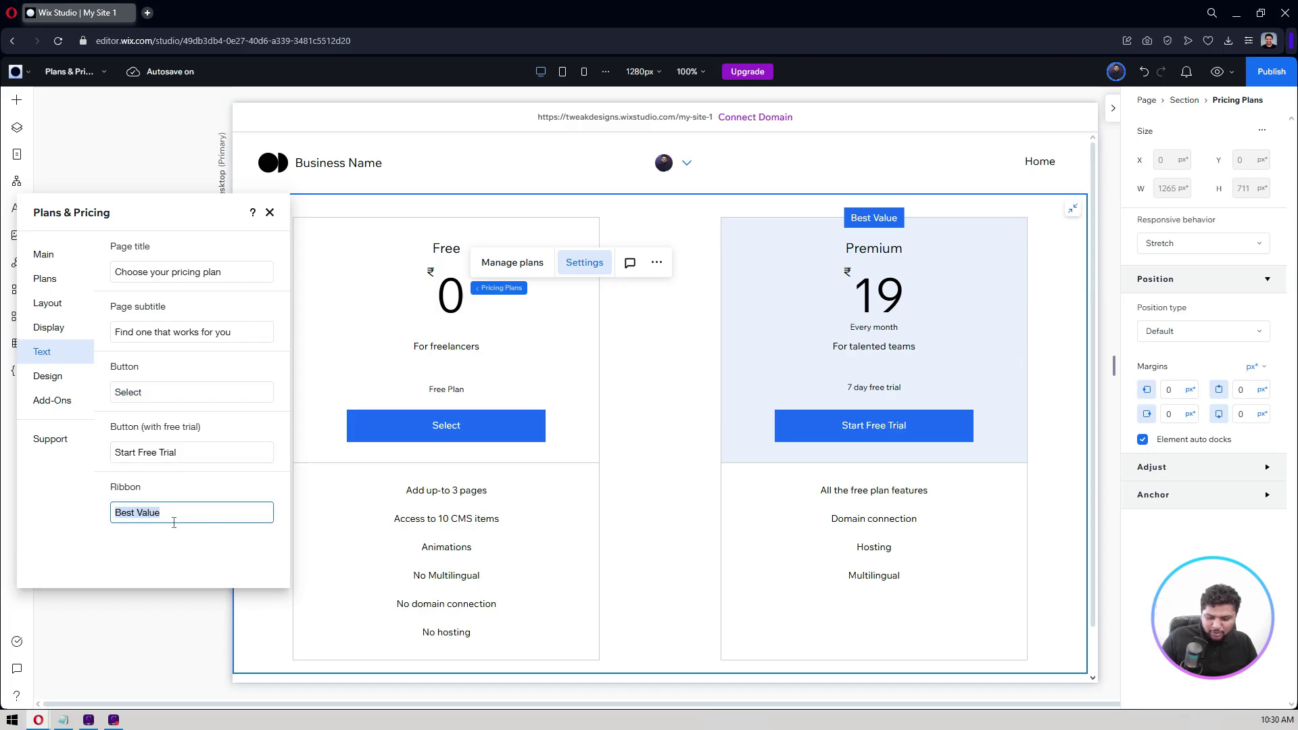
pyautogui.write('Popular')
pyautogui.click(191, 559)
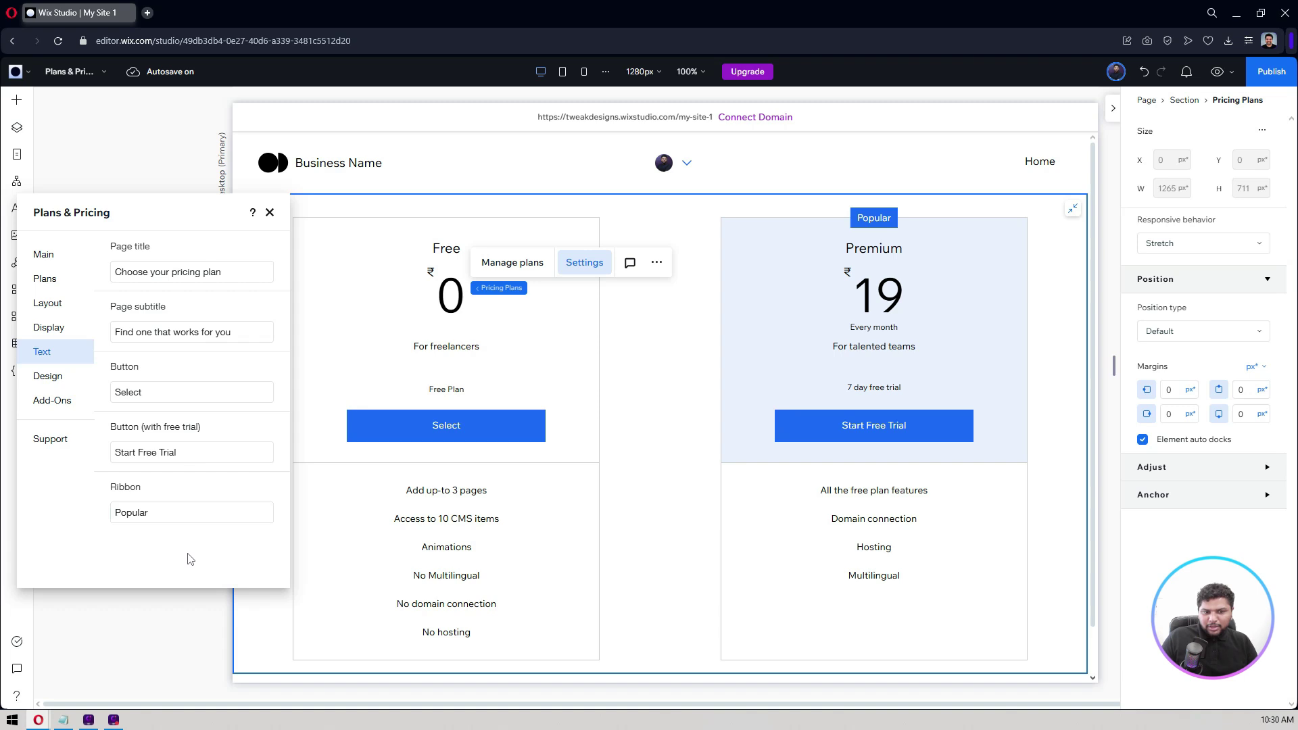
# Try the filled check bullet for the regular plan cards' benefits and settle on the outlined circle check bullet.
pyautogui.click(77, 379)
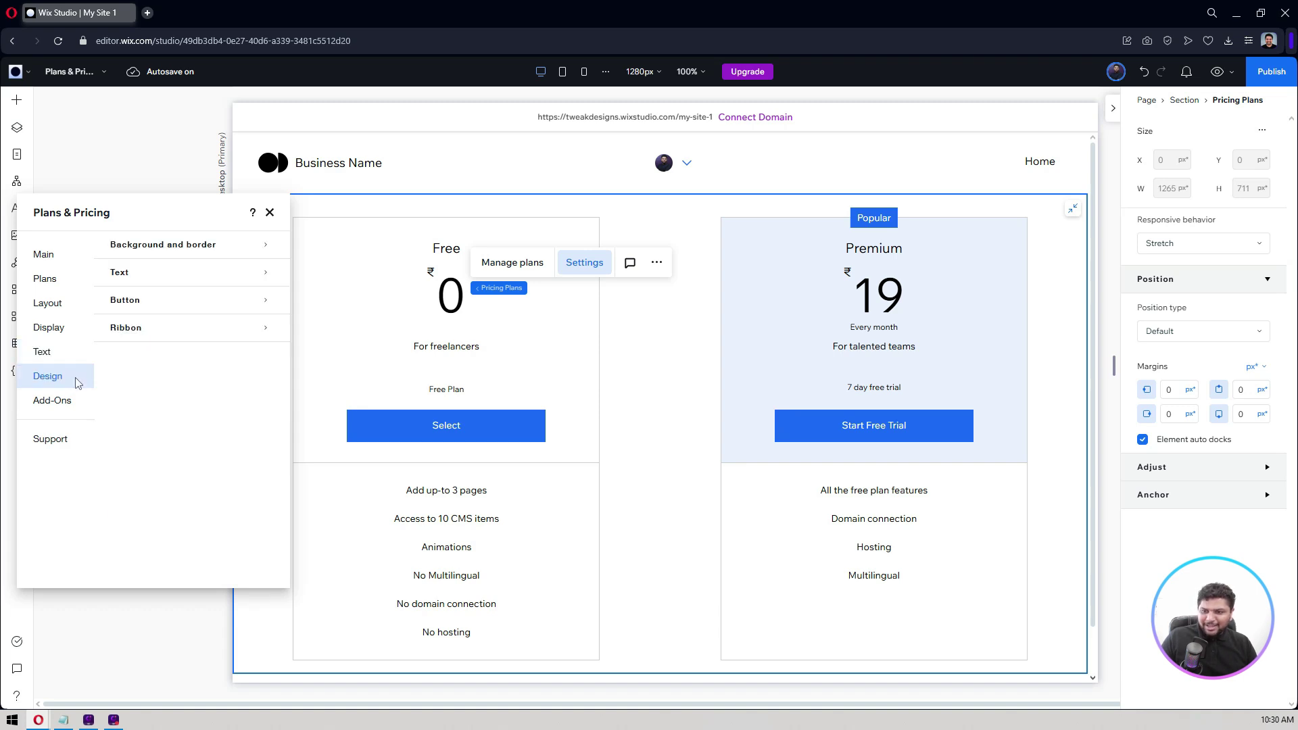
pyautogui.click(181, 245)
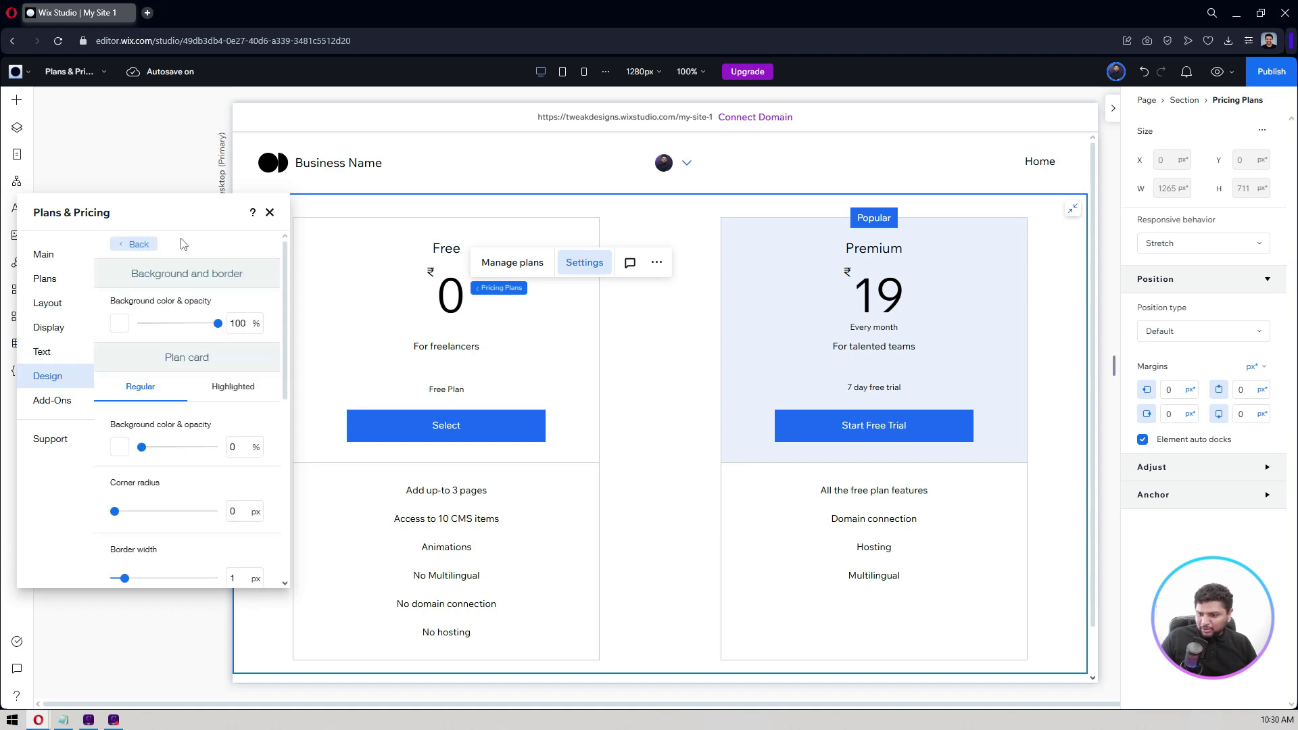
pyautogui.scroll(-1, 165, 320)
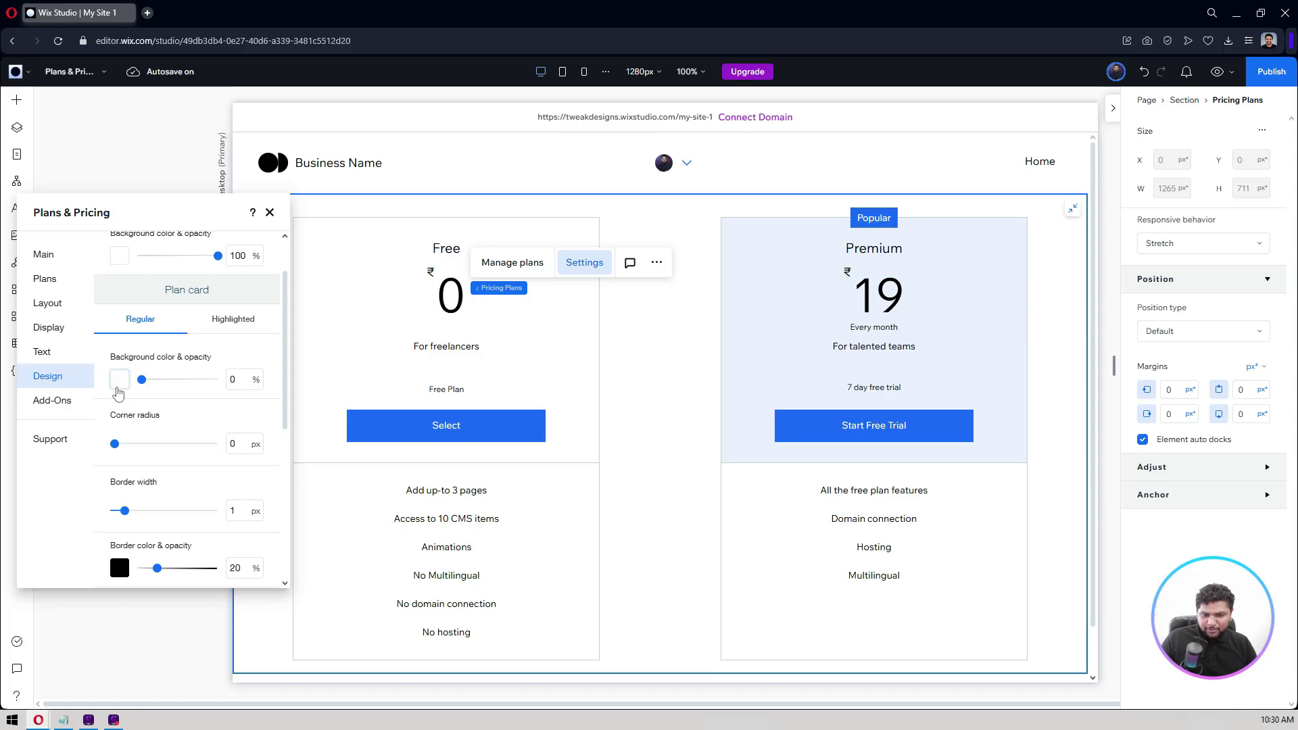
pyautogui.scroll(-4, 119, 394)
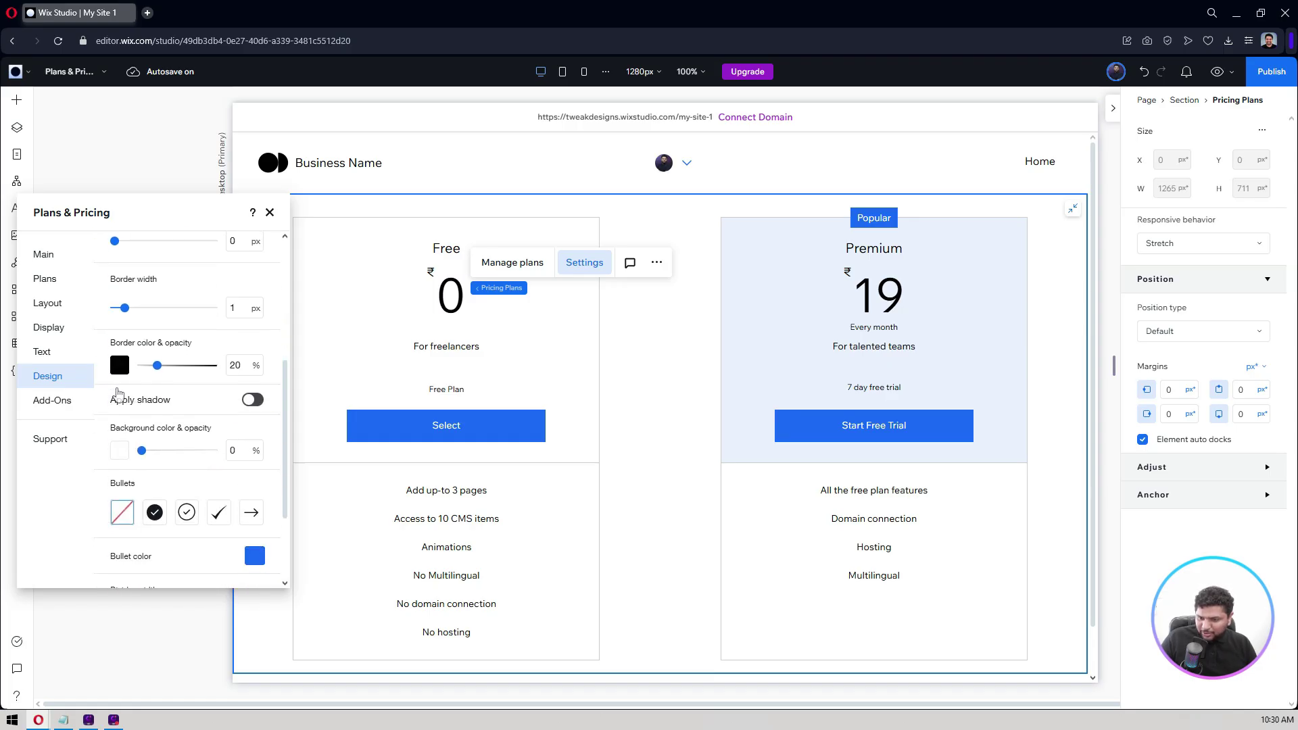
pyautogui.scroll(-1, 119, 394)
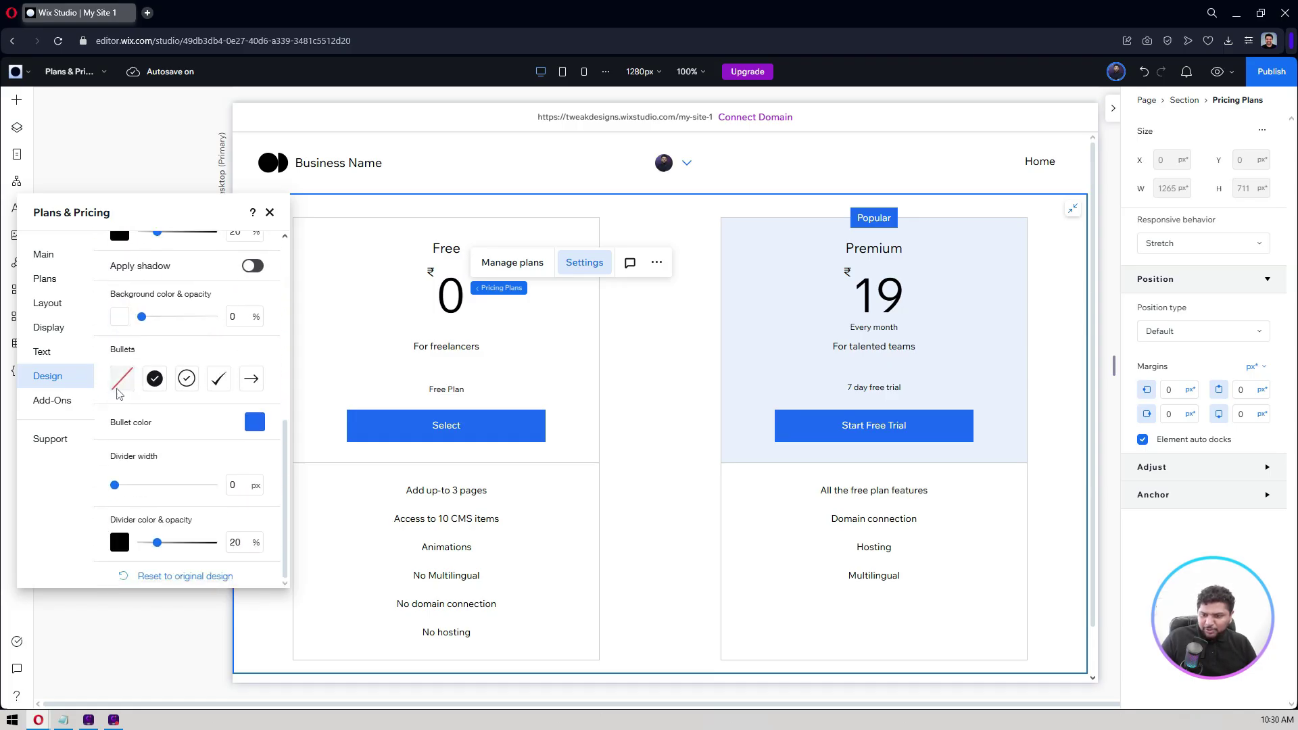
pyautogui.click(120, 387)
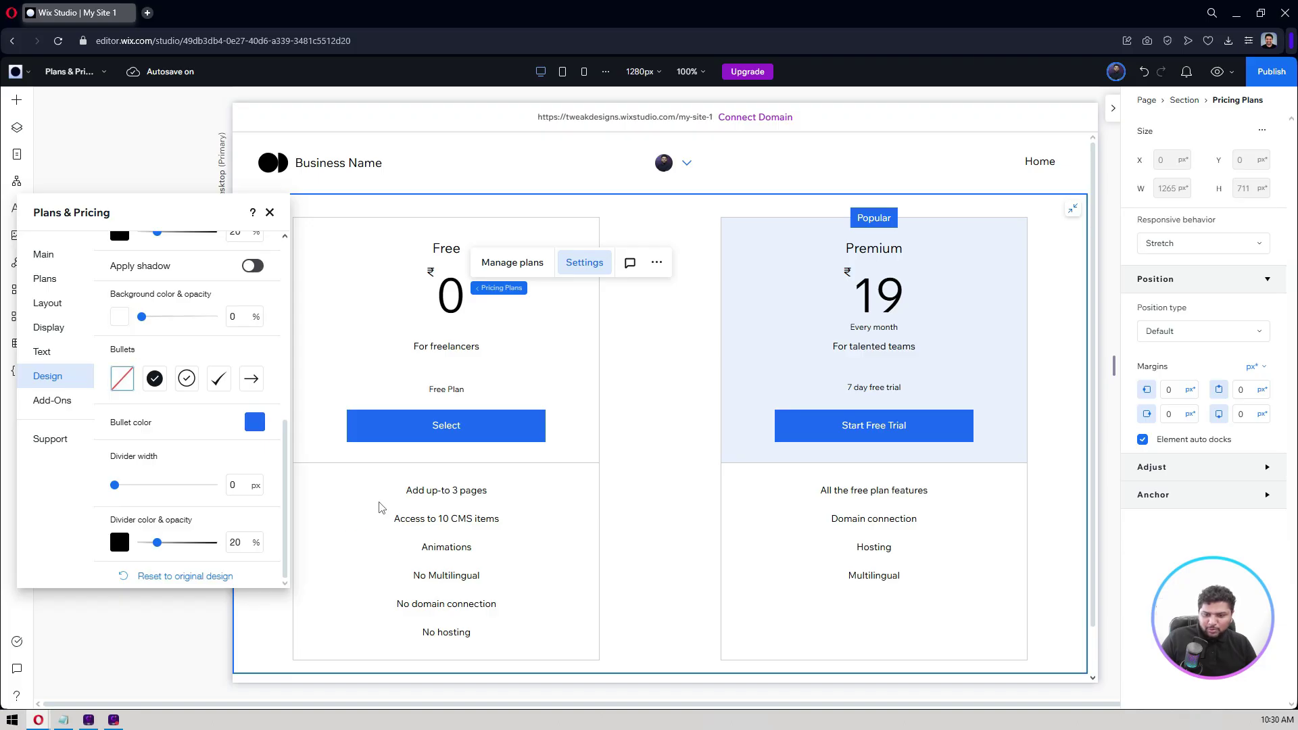
pyautogui.click(155, 380)
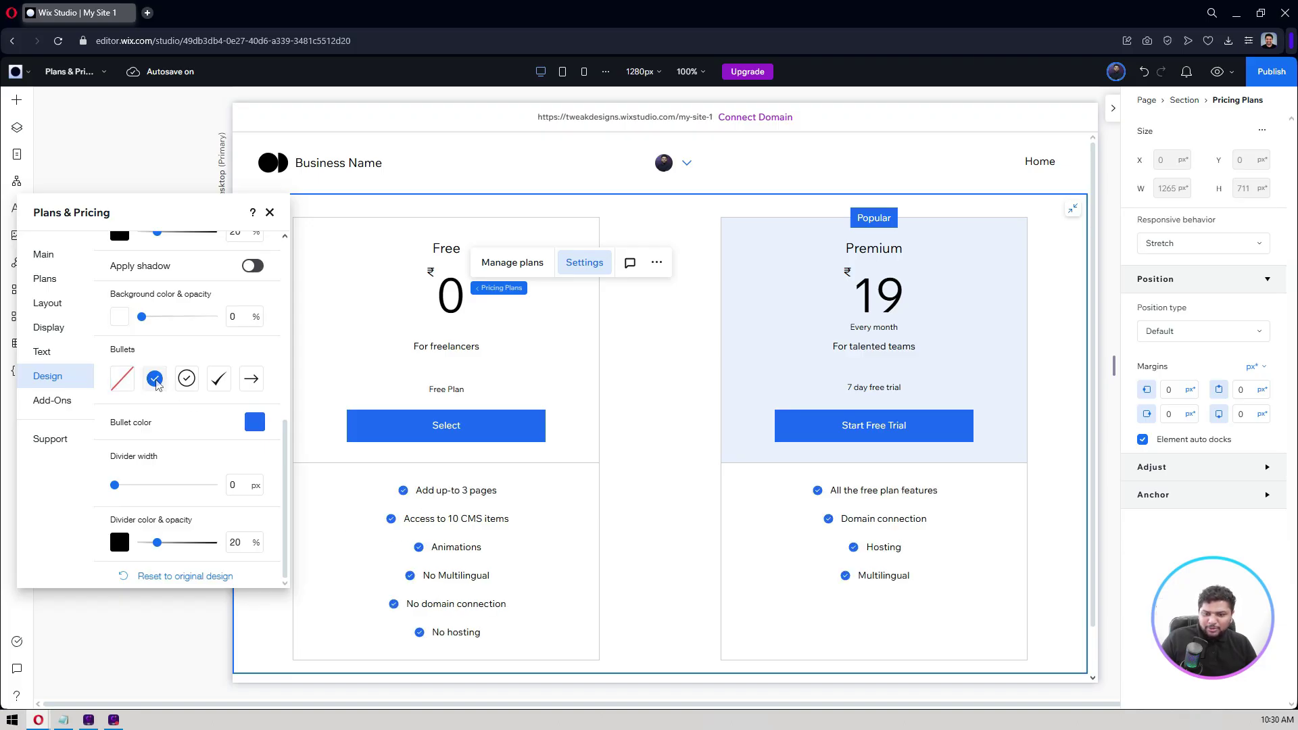
pyautogui.click(186, 385)
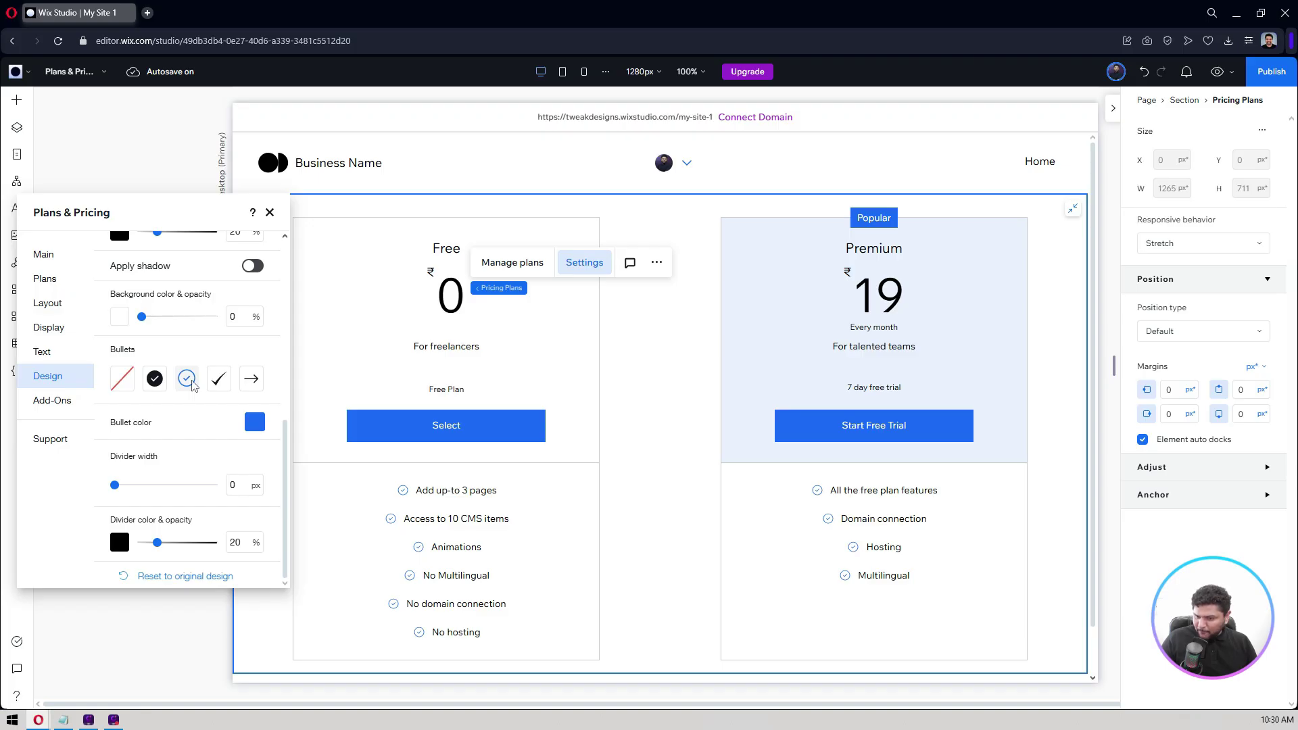
pyautogui.click(190, 381)
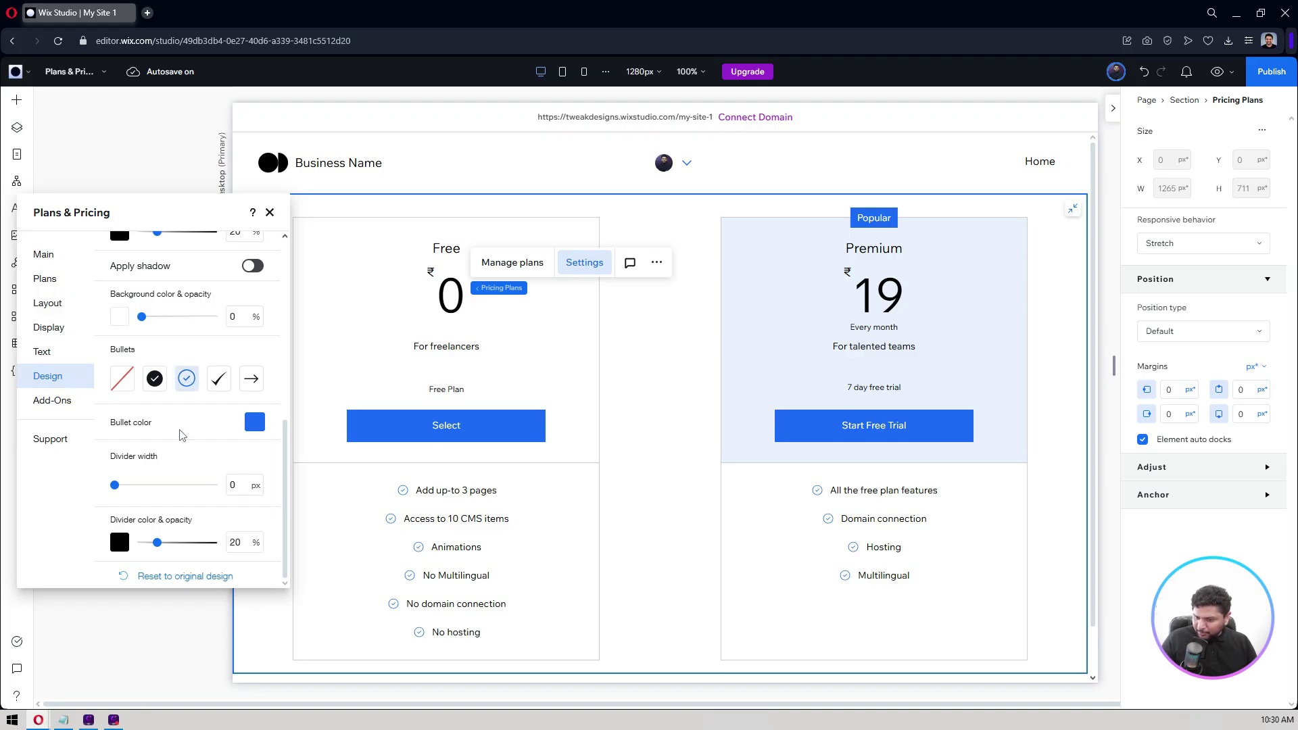
pyautogui.scroll(5, 190, 451)
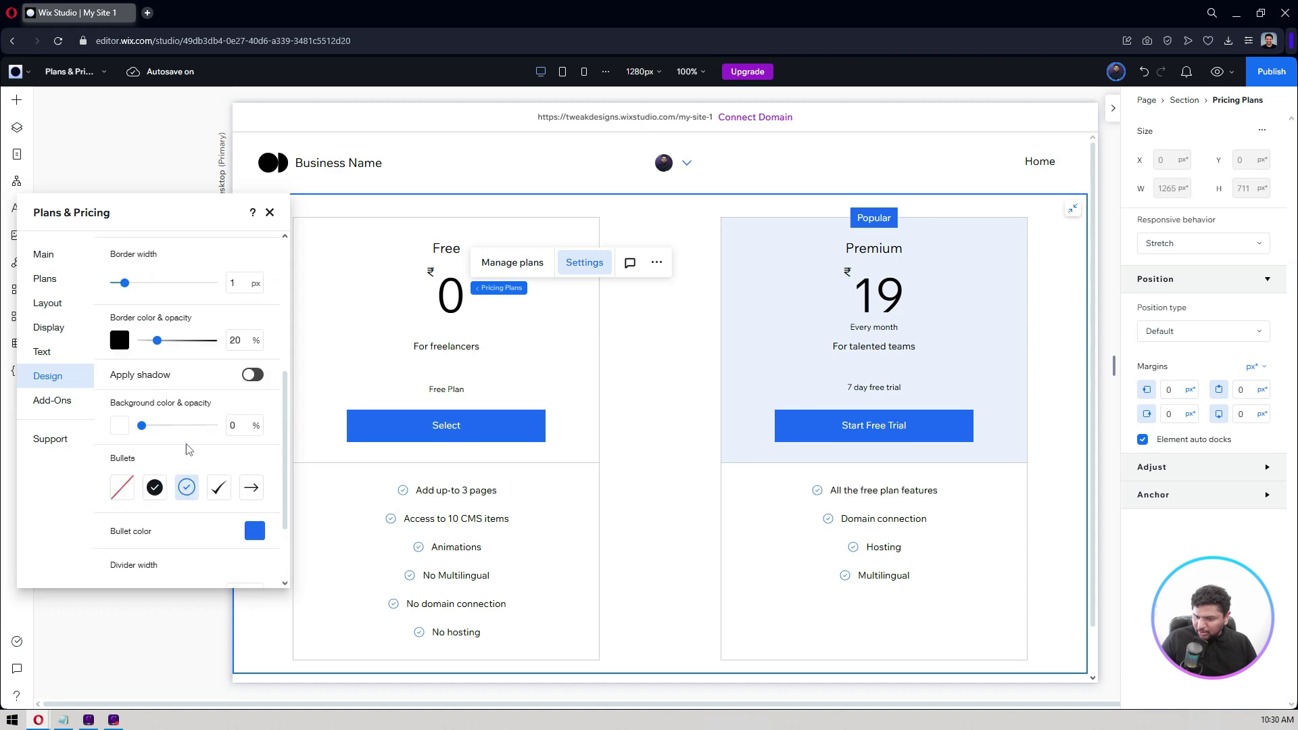
# Try the outlined rounded style for the regular plan buttons and settle on the filled rounded style.
pyautogui.click(133, 244)
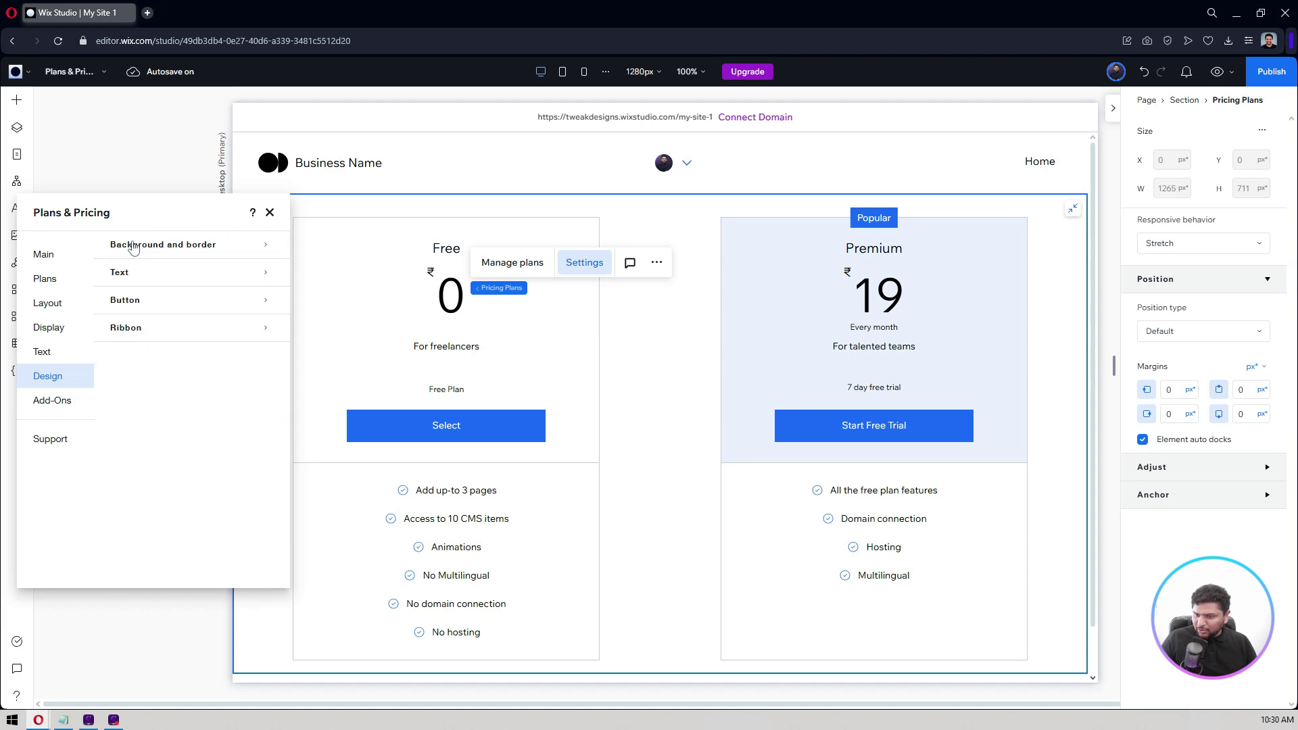
pyautogui.click(156, 303)
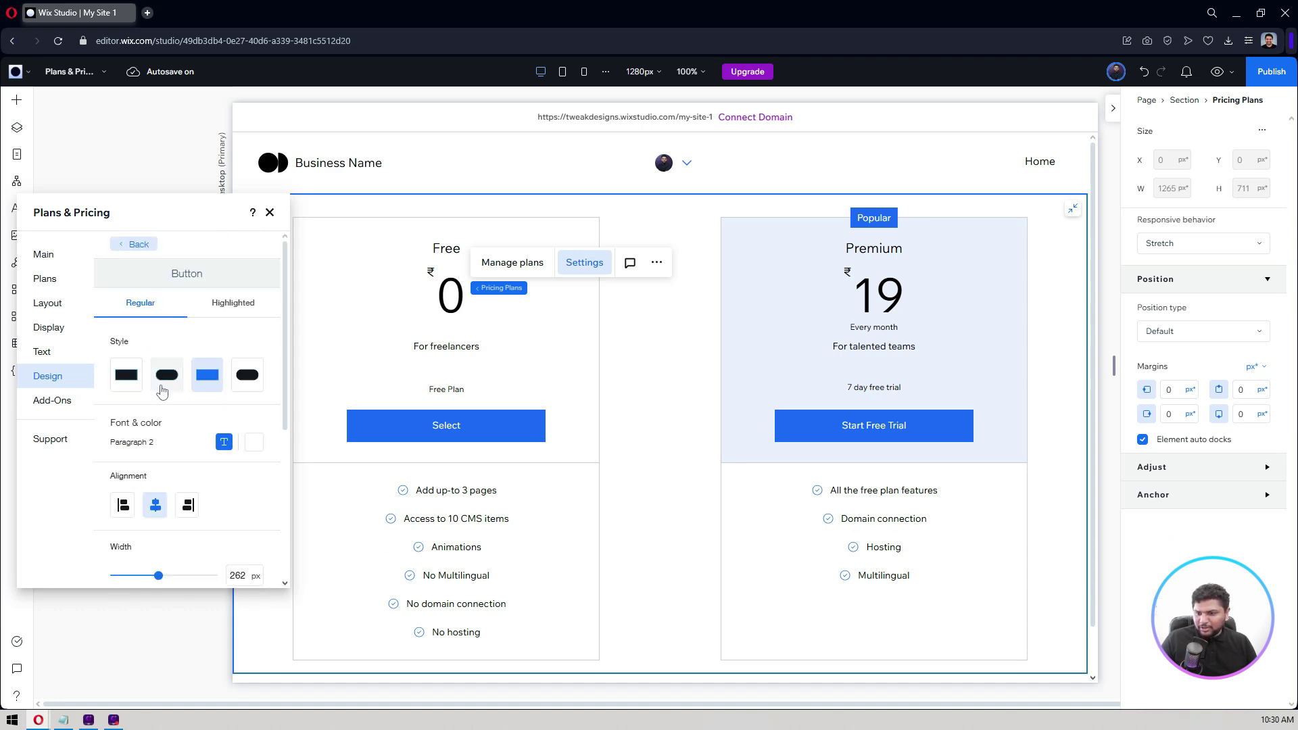
pyautogui.click(161, 386)
pyautogui.click(247, 375)
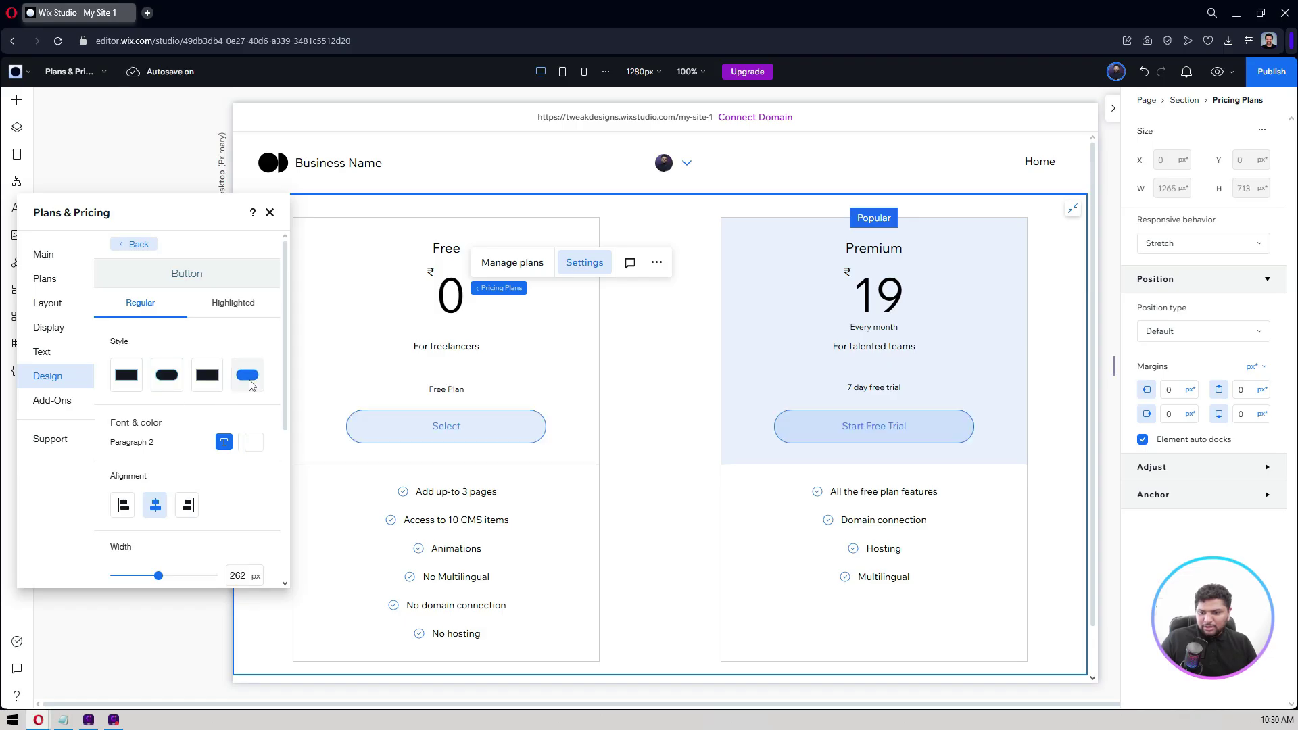
pyautogui.scroll(-5, 163, 372)
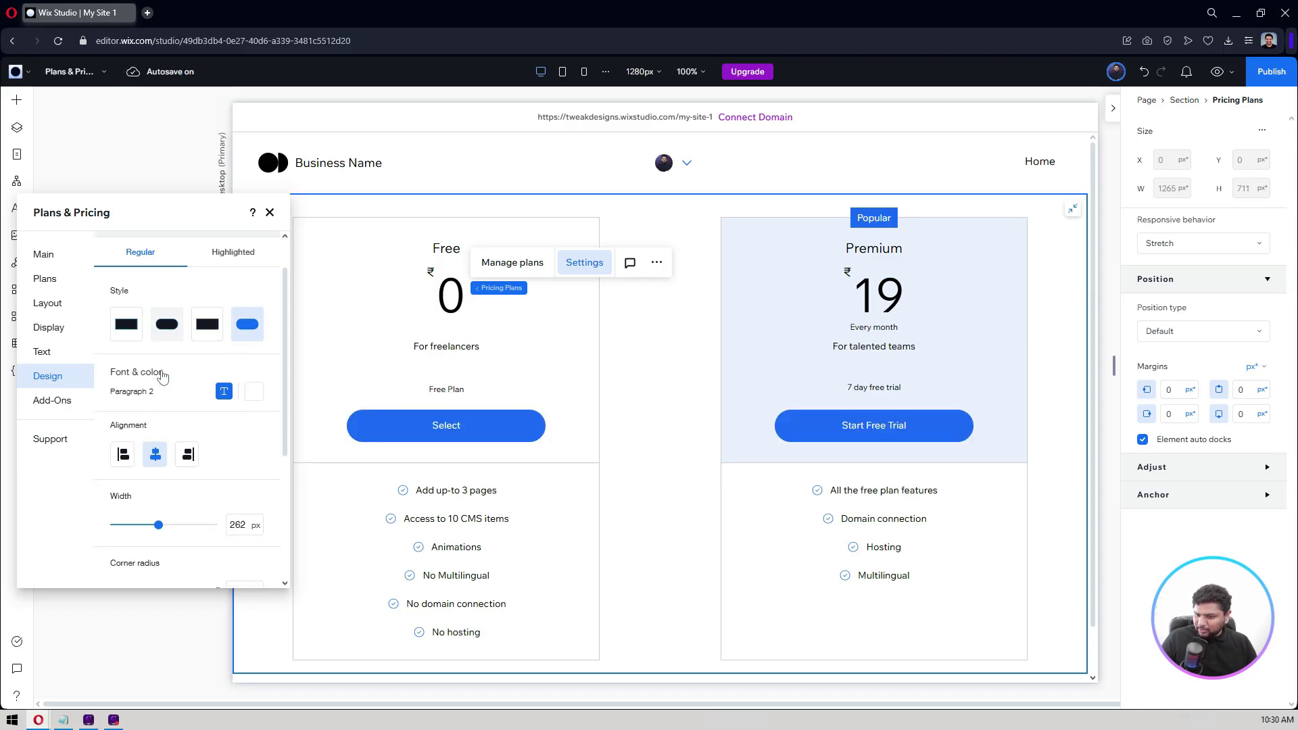
pyautogui.scroll(5, 165, 374)
pyautogui.scroll(-4, 162, 374)
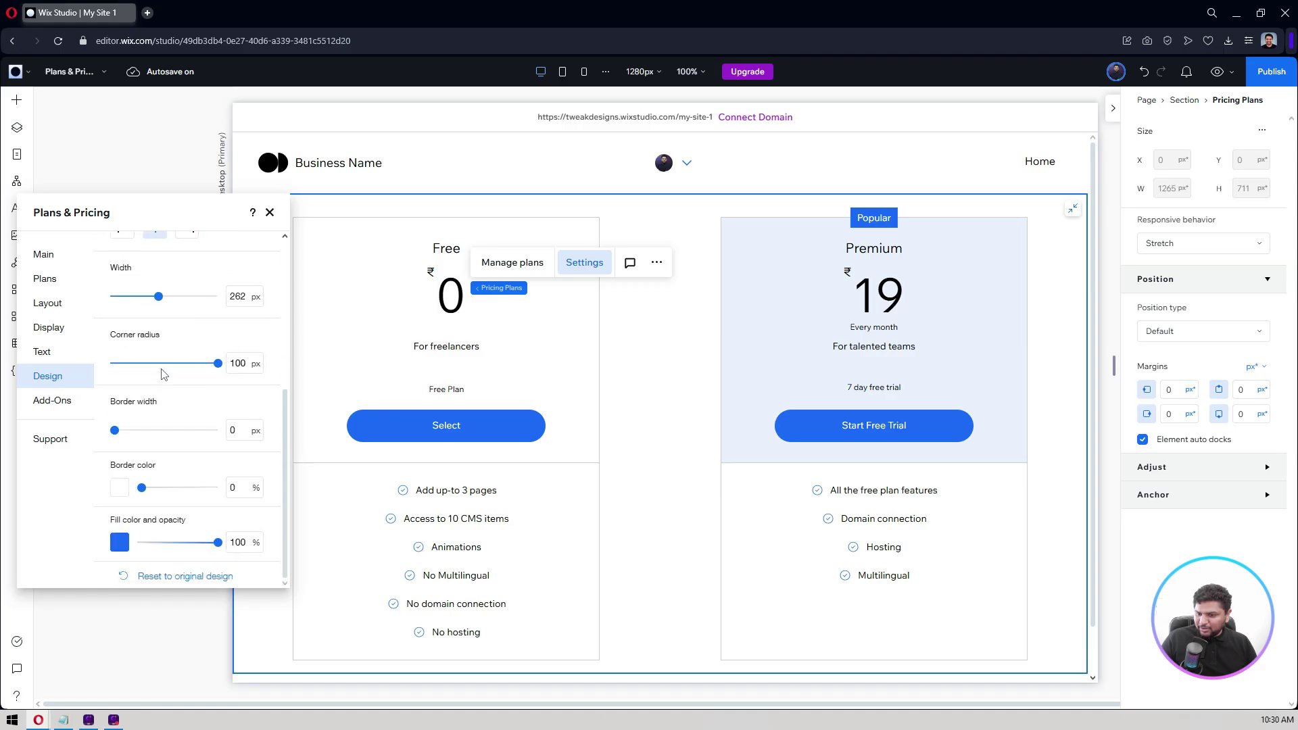
pyautogui.scroll(5, 133, 297)
# Examine the ribbon design options and review the text, display, layout, plans and main settings of the pricing element.
pyautogui.click(128, 245)
pyautogui.click(144, 328)
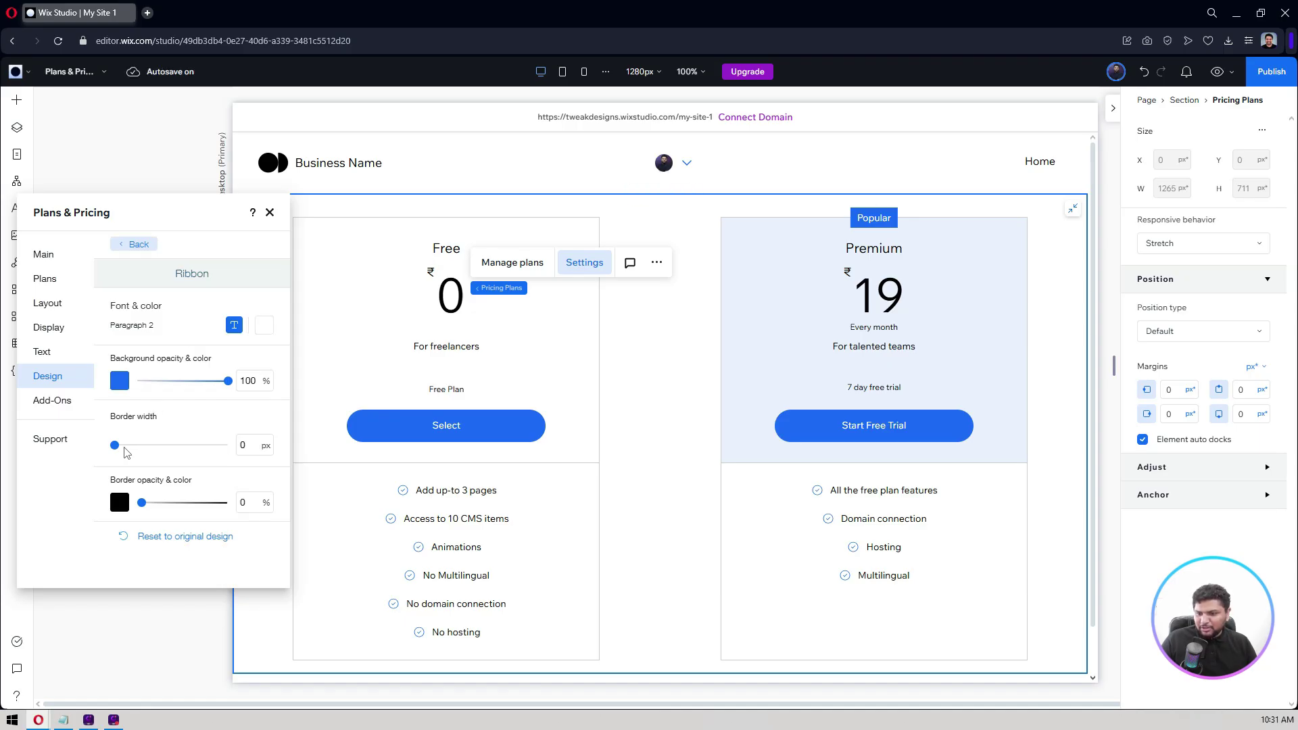
pyautogui.click(135, 246)
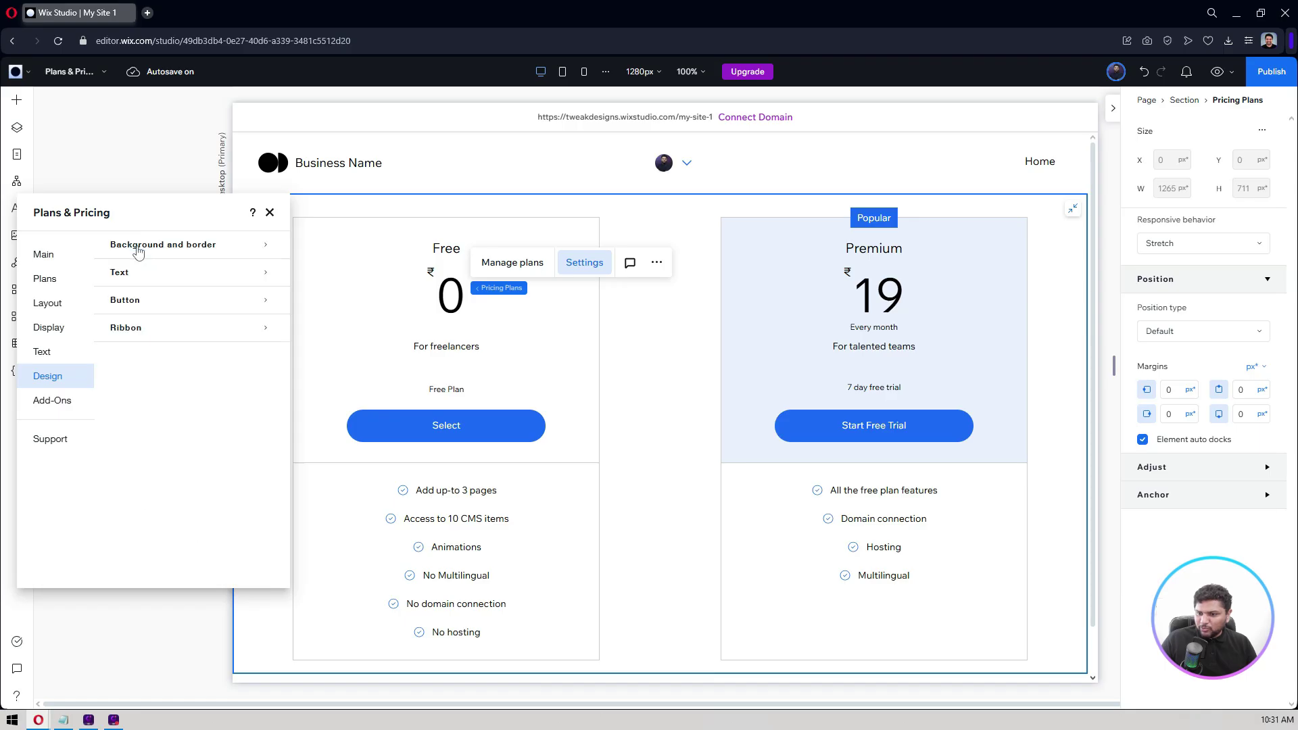
pyautogui.click(42, 352)
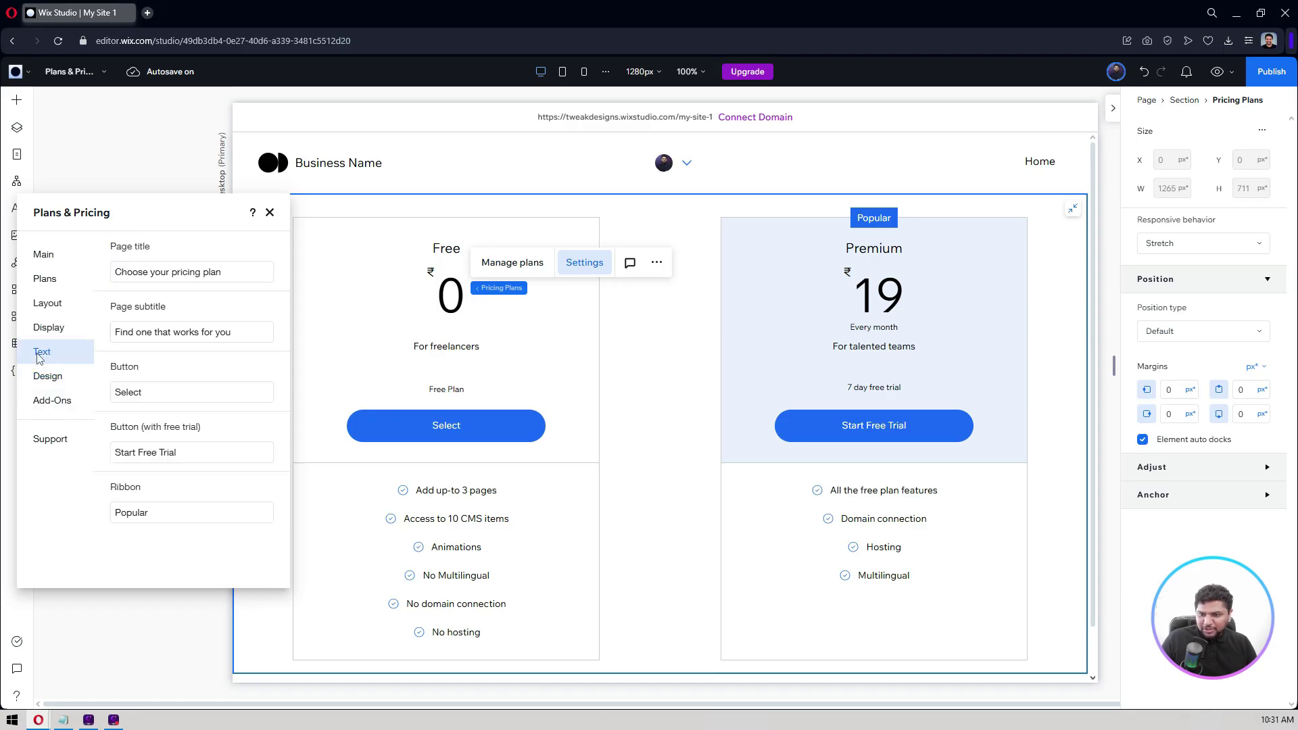
pyautogui.click(46, 335)
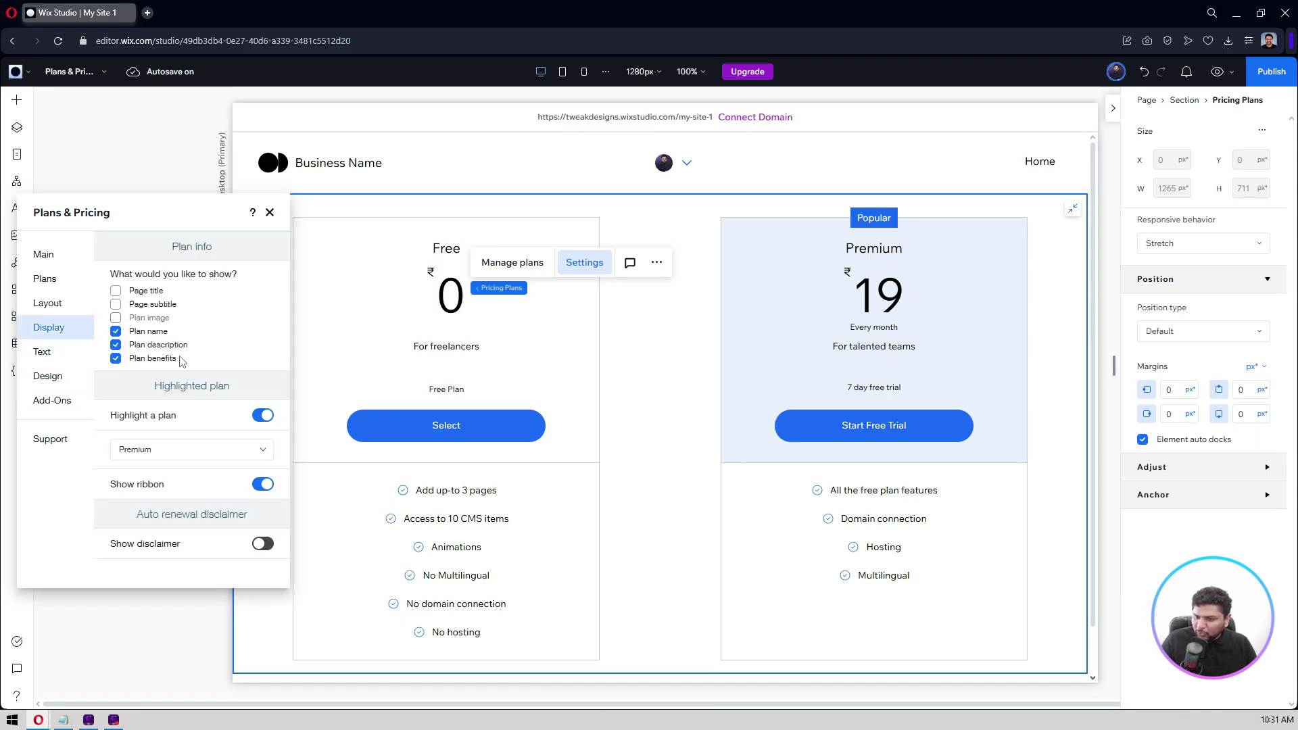
pyautogui.click(51, 306)
pyautogui.scroll(-2, 131, 348)
pyautogui.scroll(2, 131, 348)
pyautogui.click(45, 279)
pyautogui.click(42, 257)
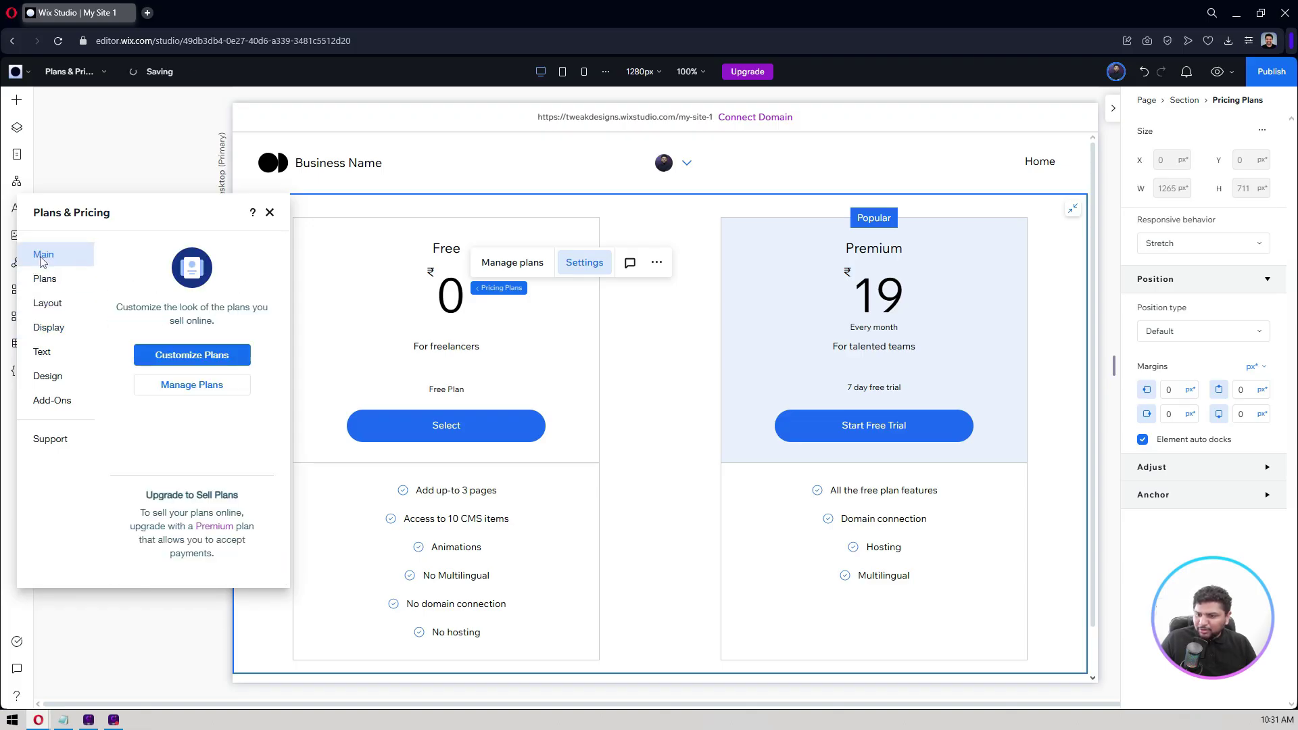
# Go through the plans, layout, display and text settings again and examine the font and color options in the text design.
pyautogui.click(46, 282)
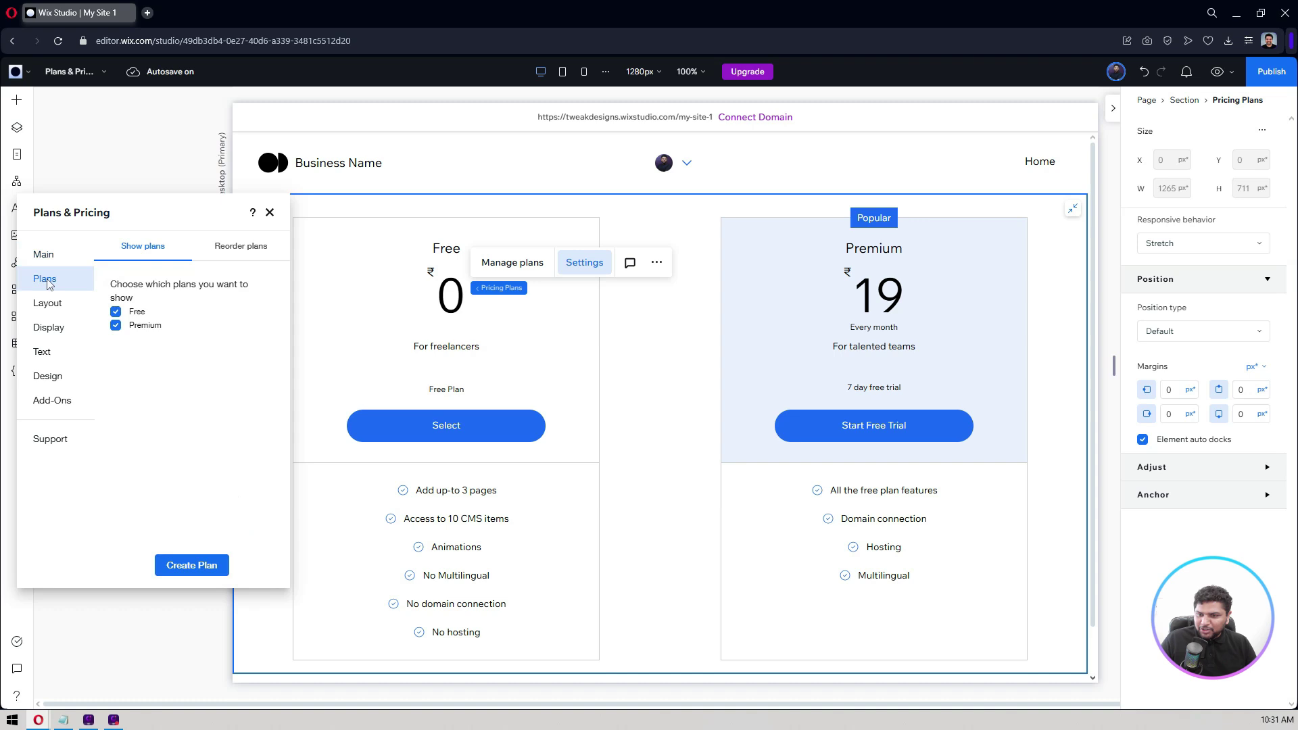
pyautogui.click(46, 308)
pyautogui.click(42, 283)
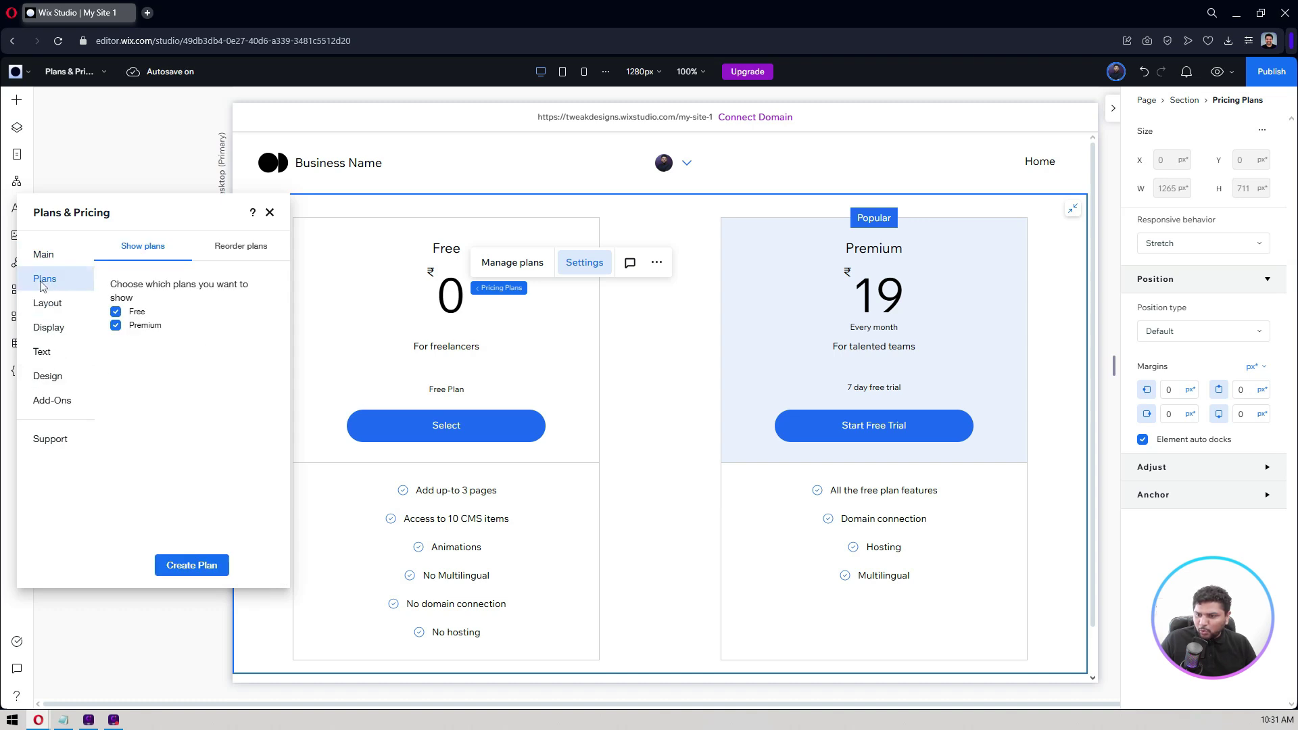
pyautogui.click(48, 305)
pyautogui.click(50, 326)
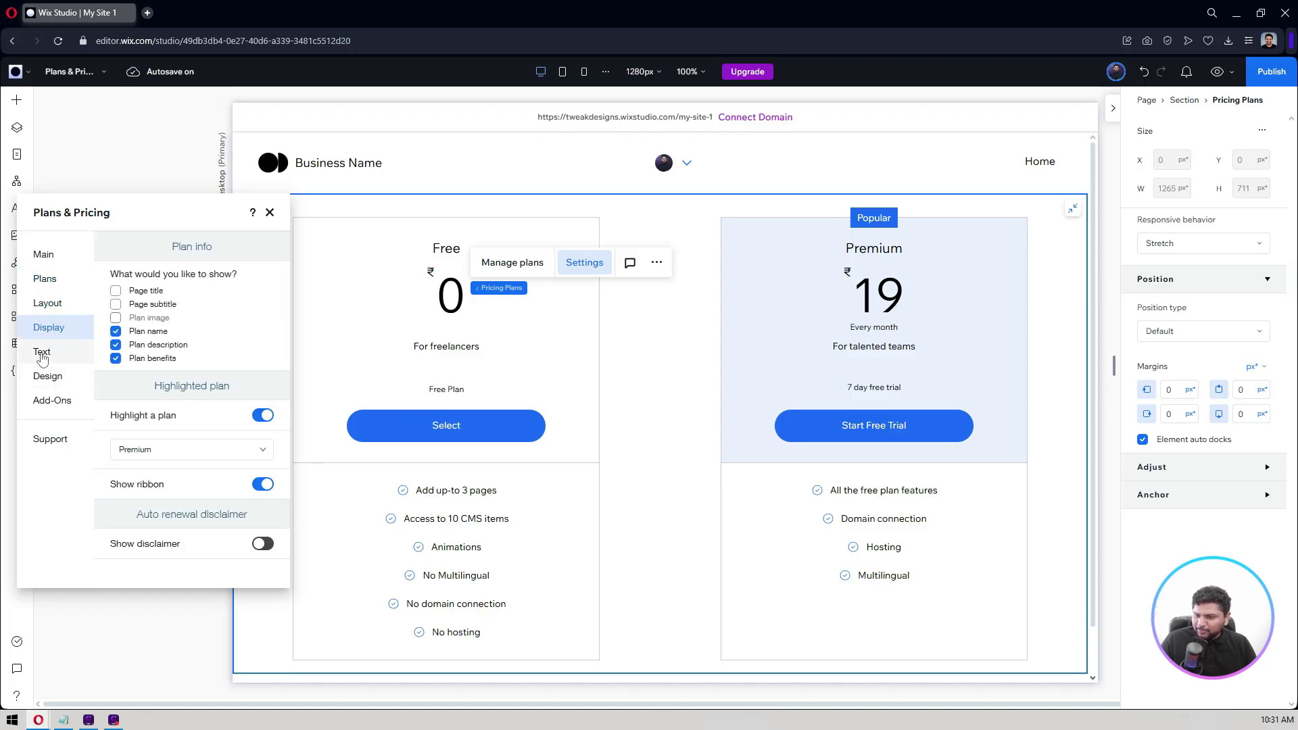
pyautogui.click(42, 357)
pyautogui.click(46, 374)
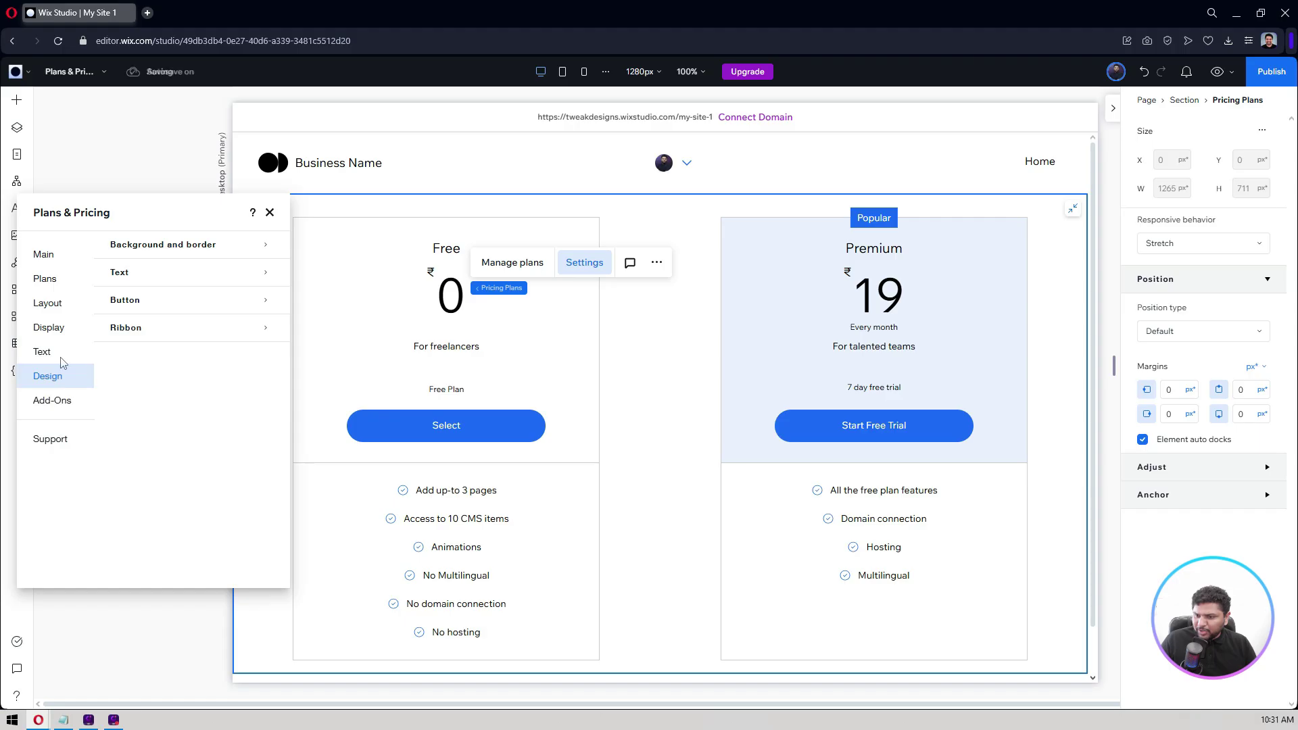
pyautogui.click(145, 273)
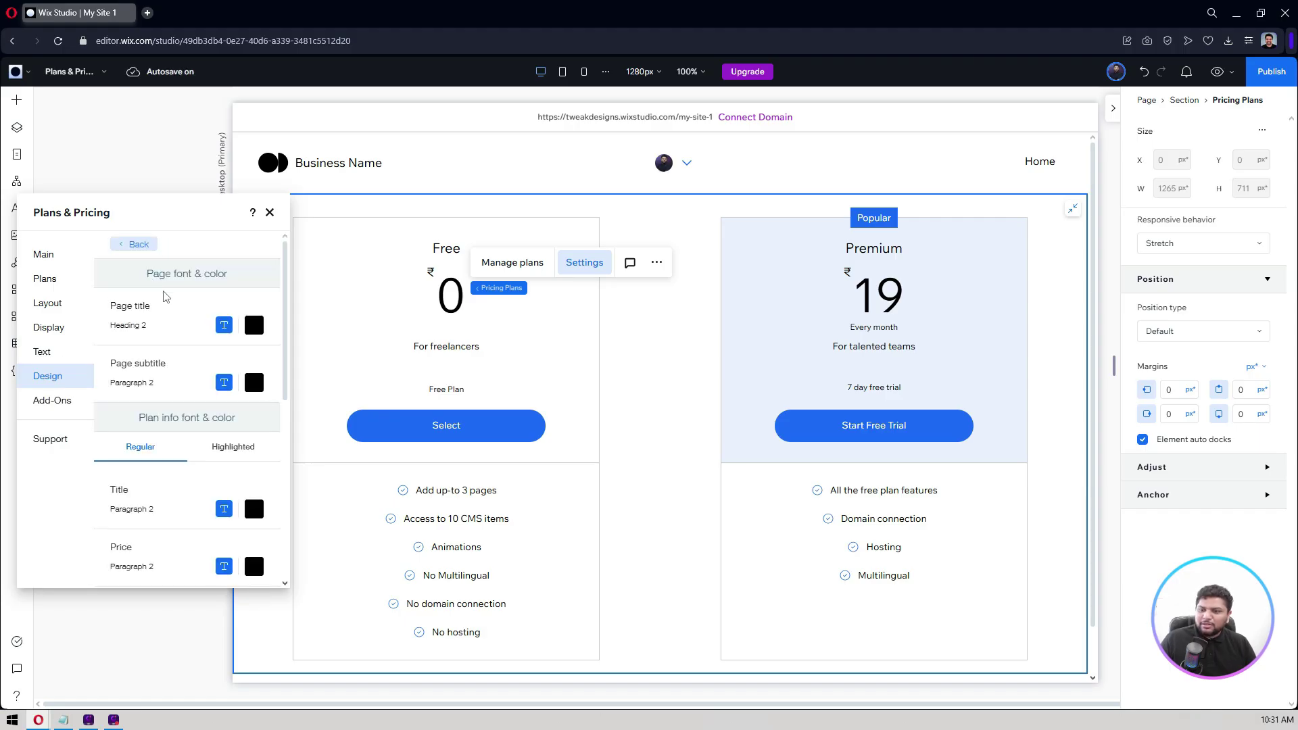
pyautogui.scroll(-5, 166, 296)
# Add the Plan card list add-on to the Home page and look over the inserted plan cards.
pyautogui.click(52, 400)
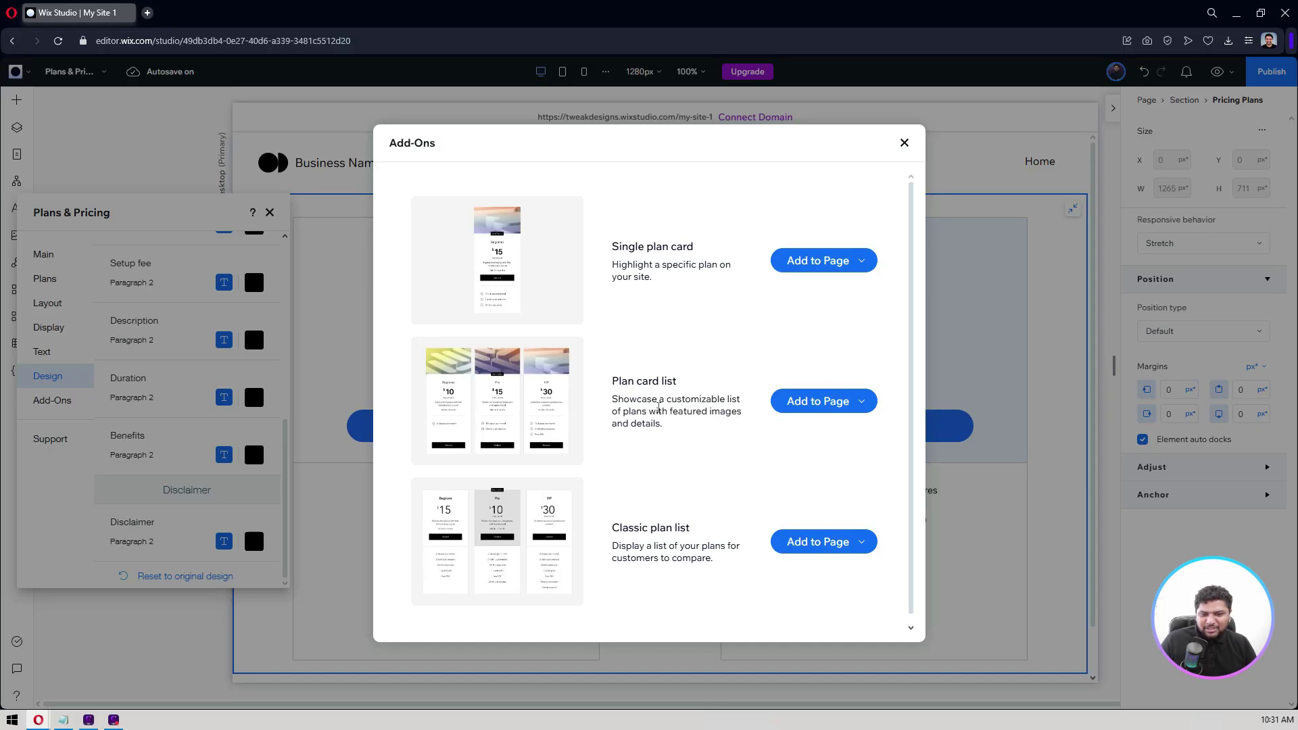
pyautogui.scroll(-1, 584, 440)
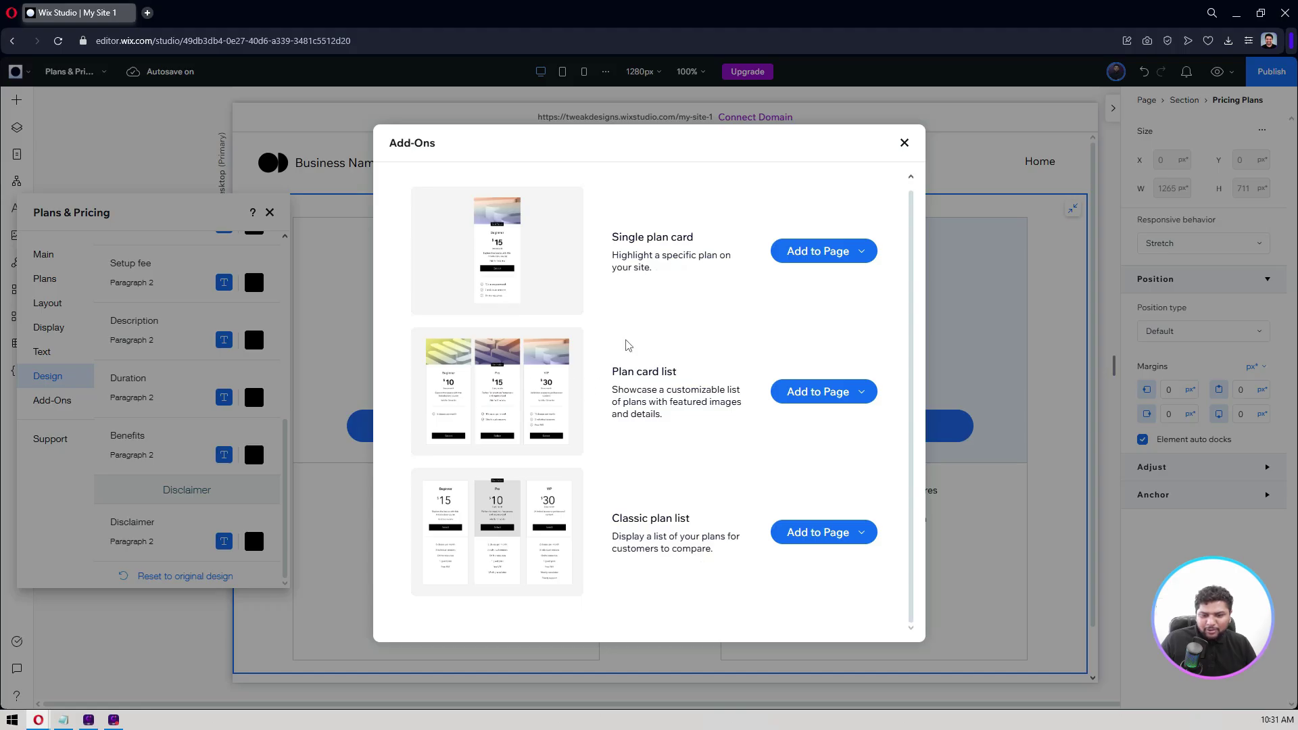
pyautogui.click(841, 391)
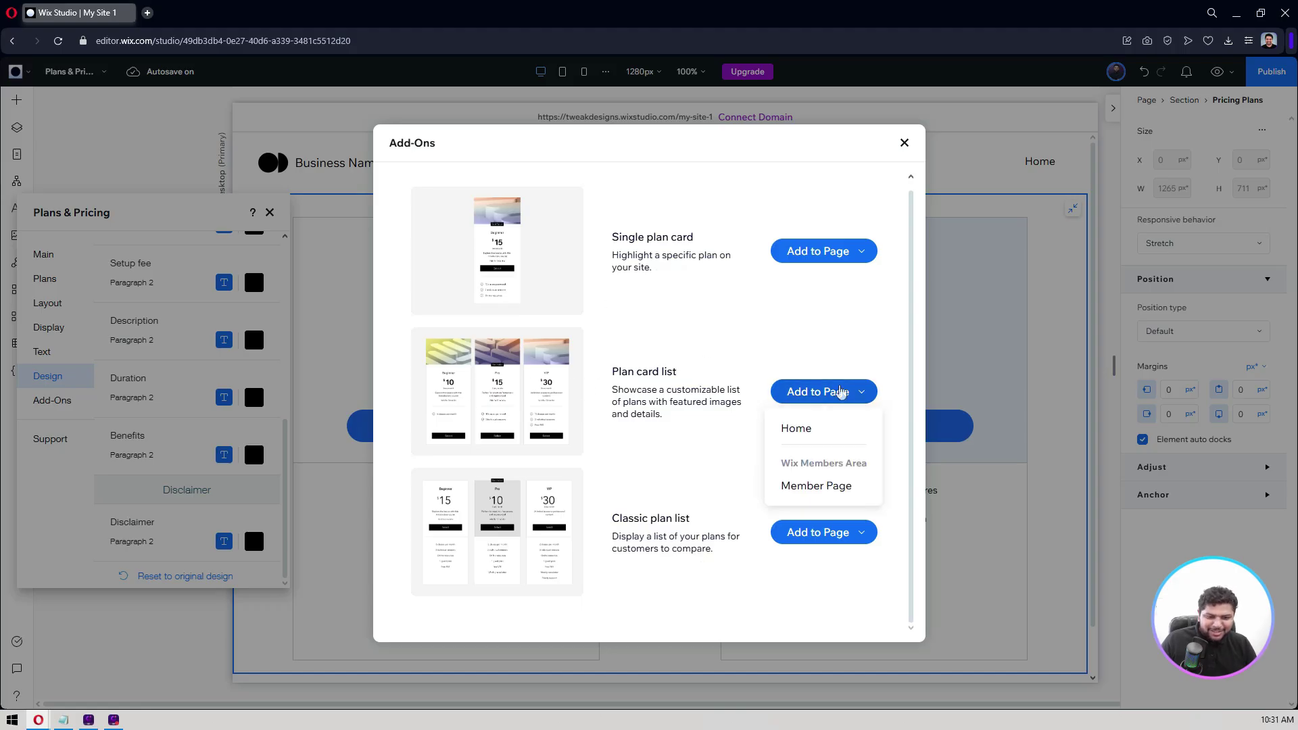
pyautogui.click(809, 427)
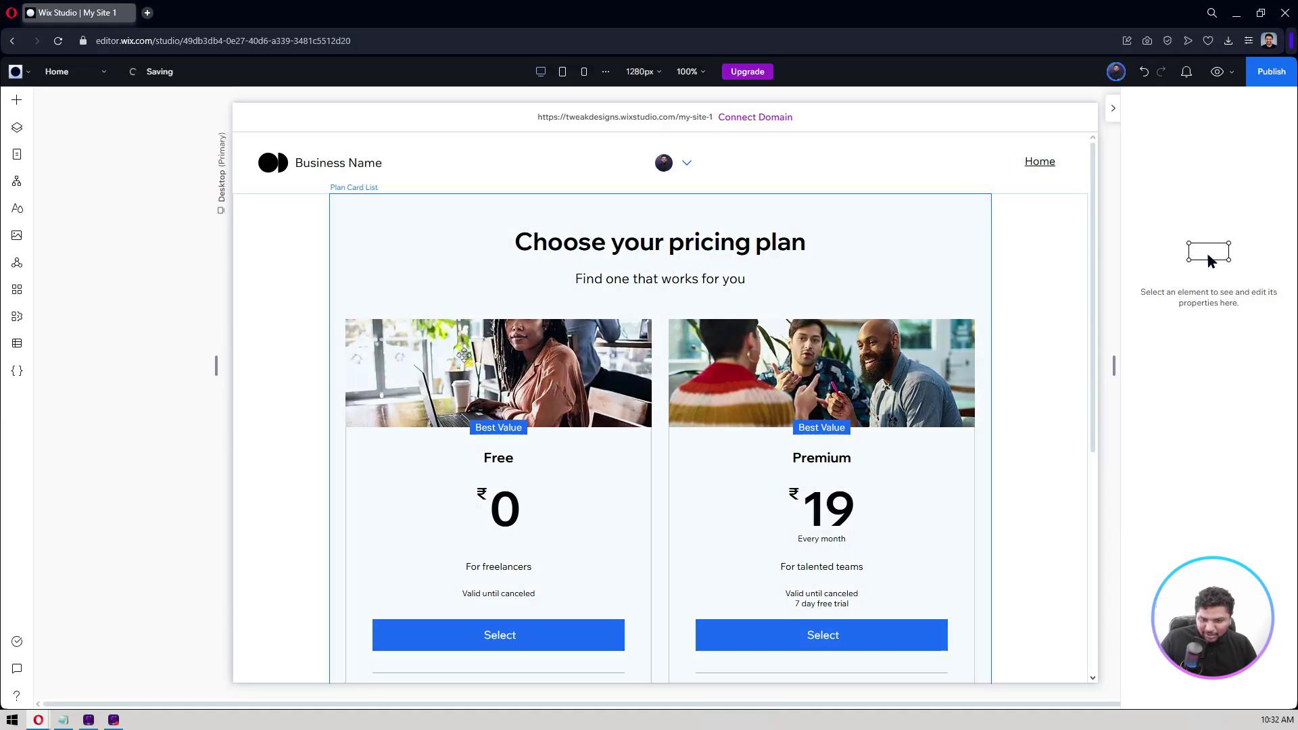
pyautogui.scroll(-2, 464, 355)
pyautogui.scroll(-2, 534, 291)
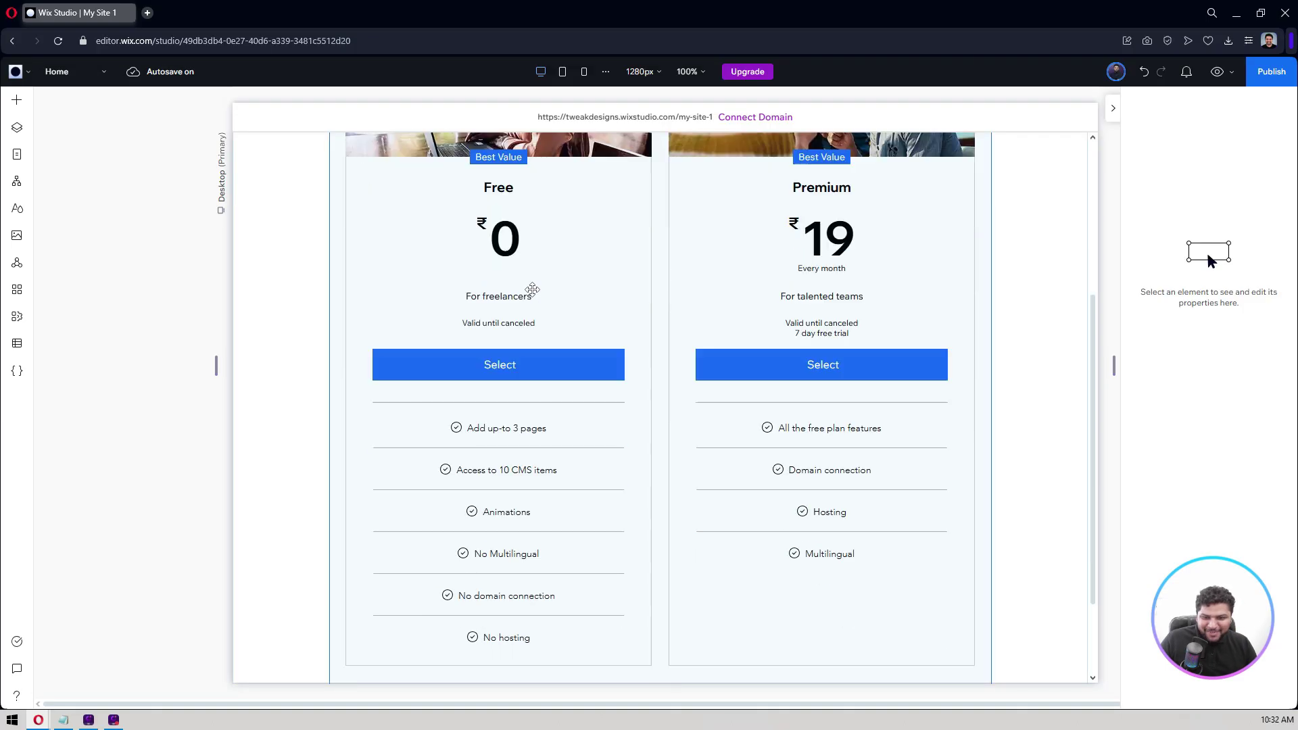
pyautogui.scroll(-2, 525, 388)
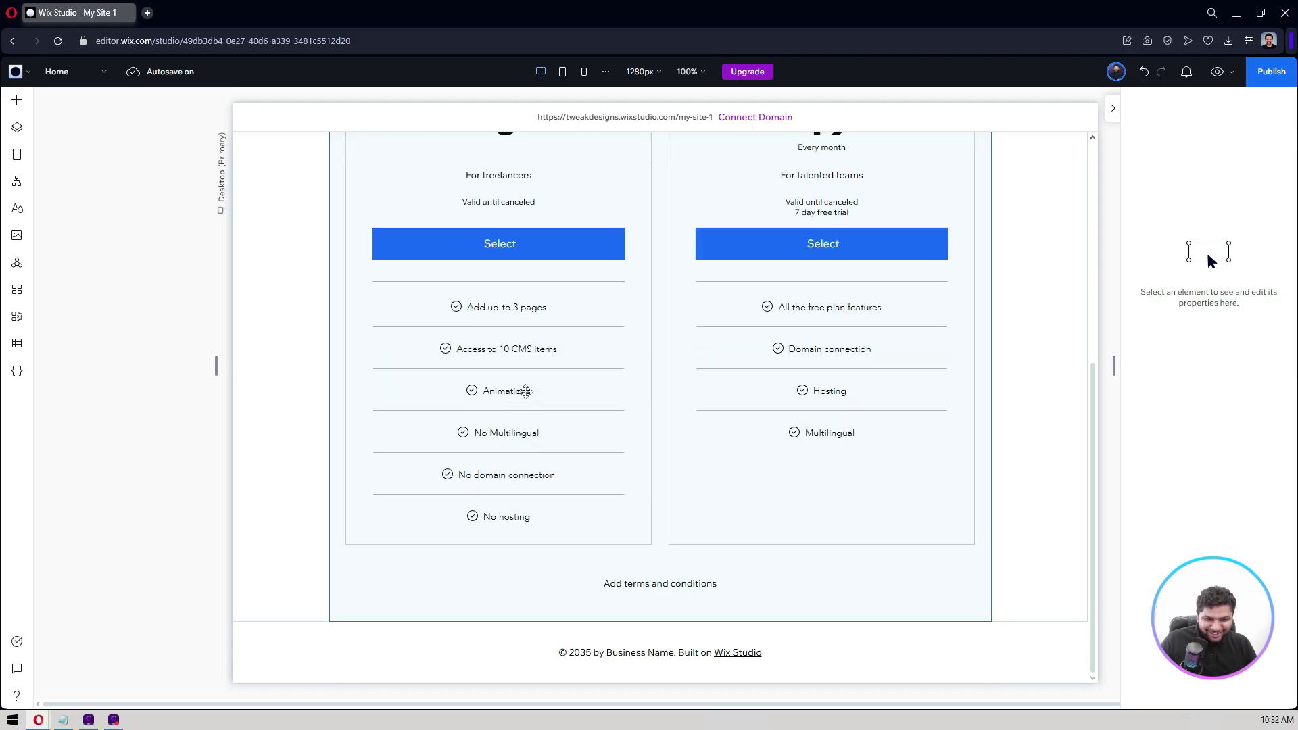
# Stretch the plan card list across the full width of its section on the Home page and check the cards.
pyautogui.scroll(6, 546, 379)
pyautogui.scroll(-8, 543, 333)
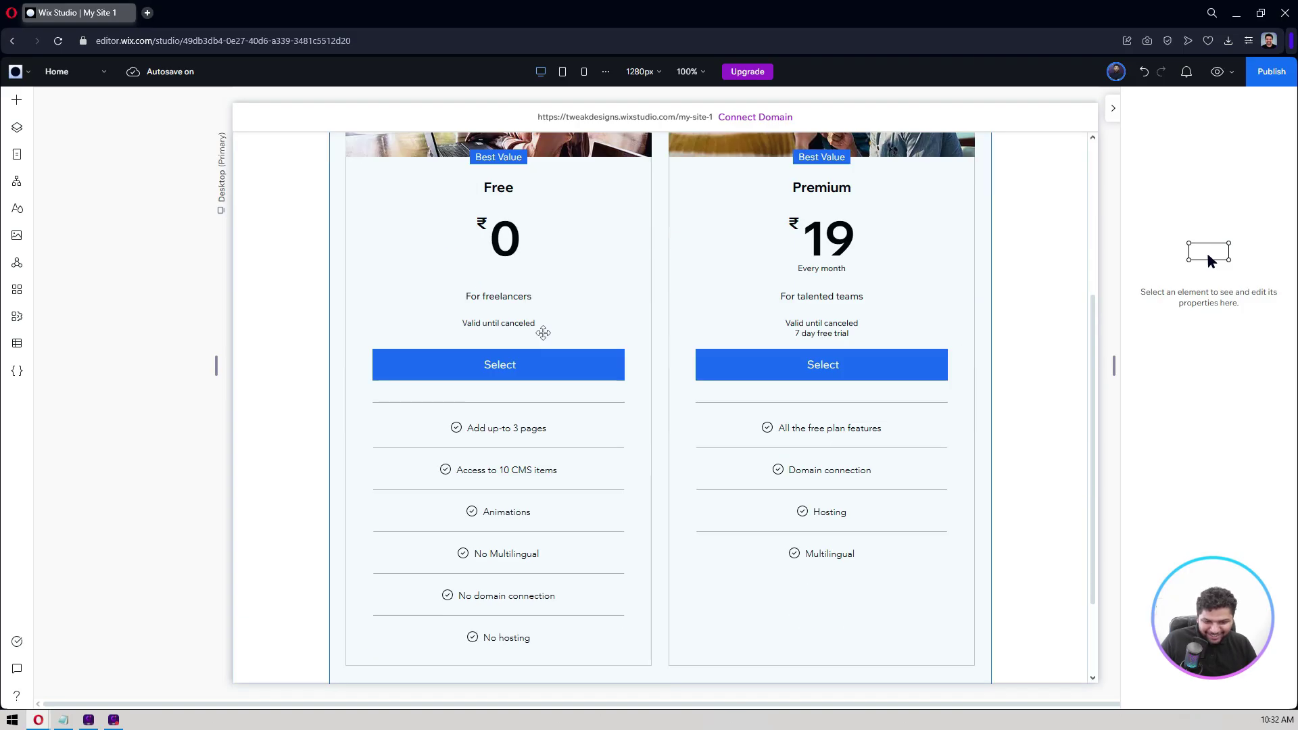
pyautogui.scroll(8, 543, 333)
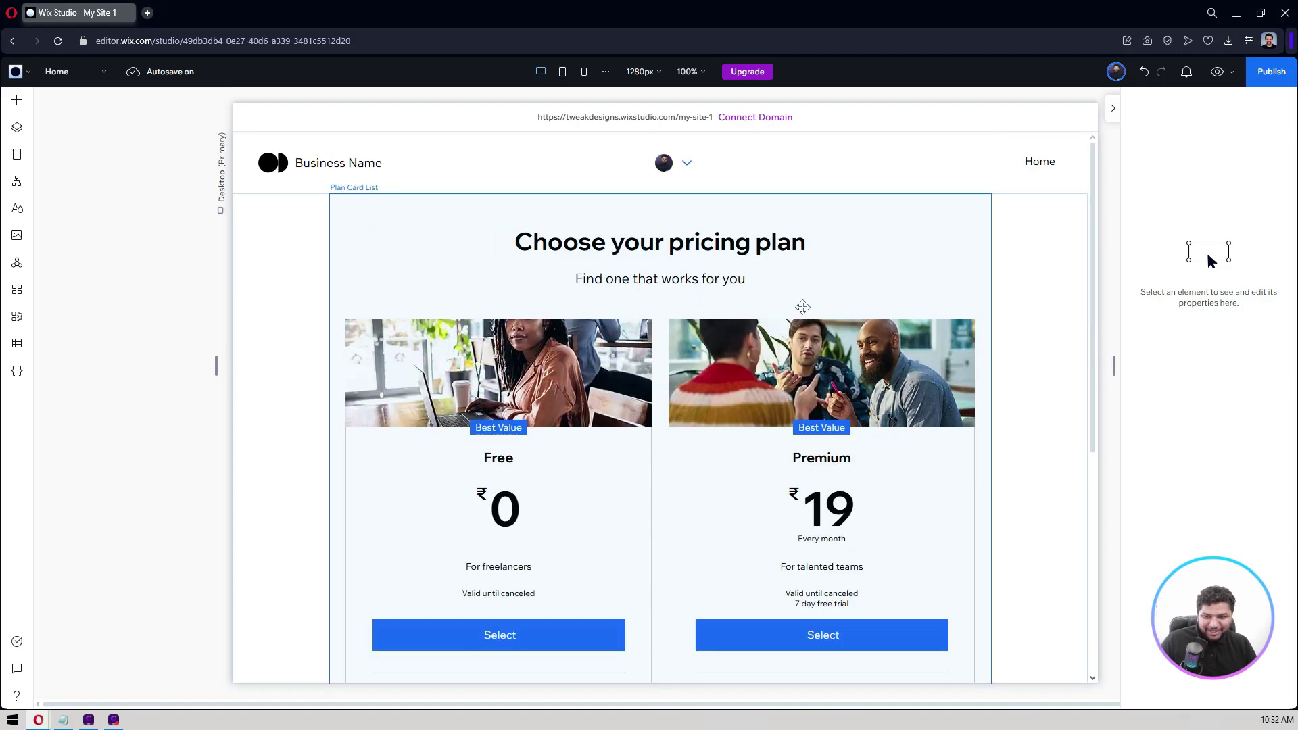
pyautogui.click(800, 302)
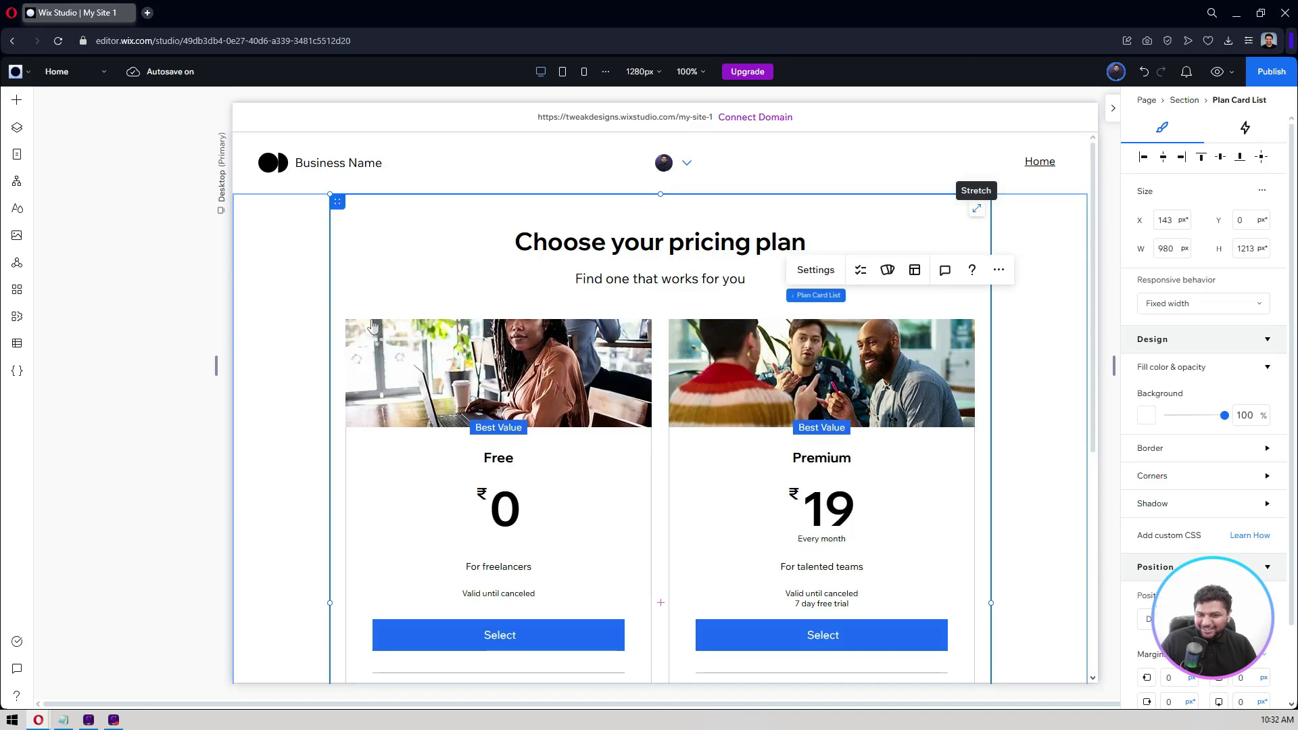
pyautogui.click(977, 211)
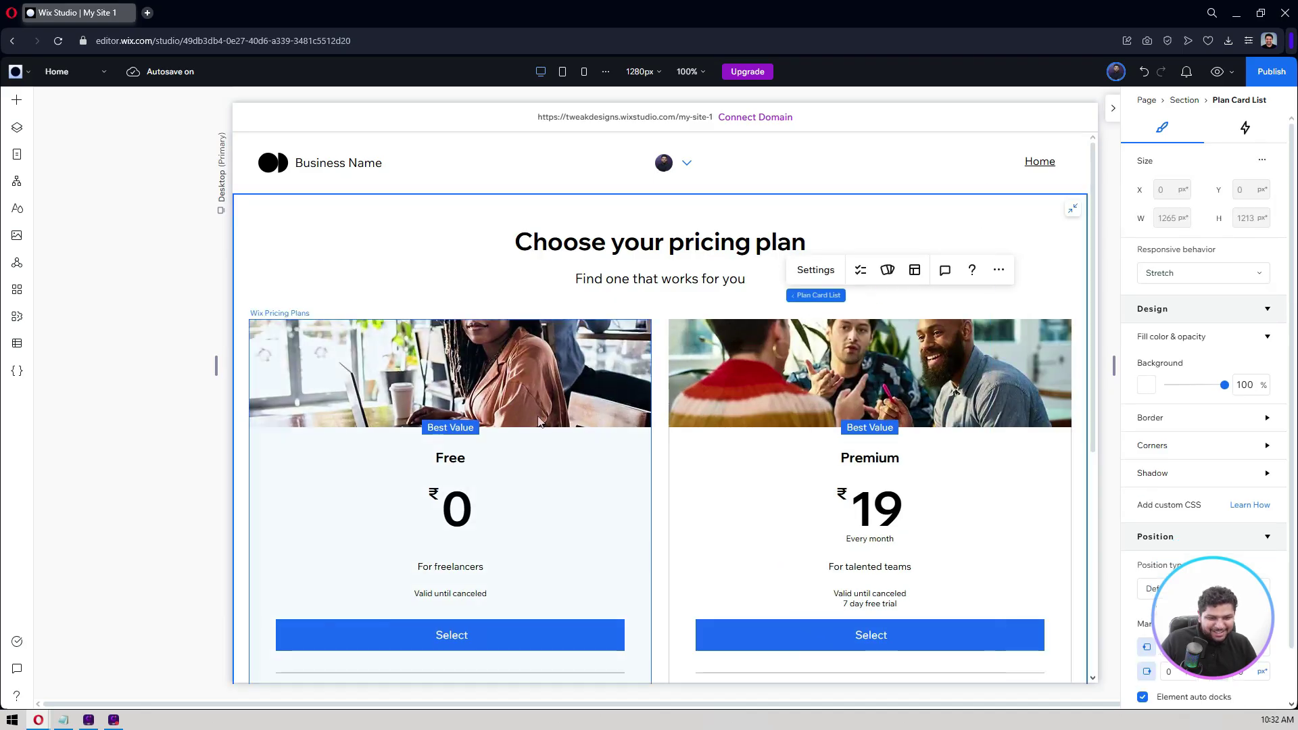
pyautogui.scroll(-5, 603, 365)
pyautogui.scroll(3, 605, 366)
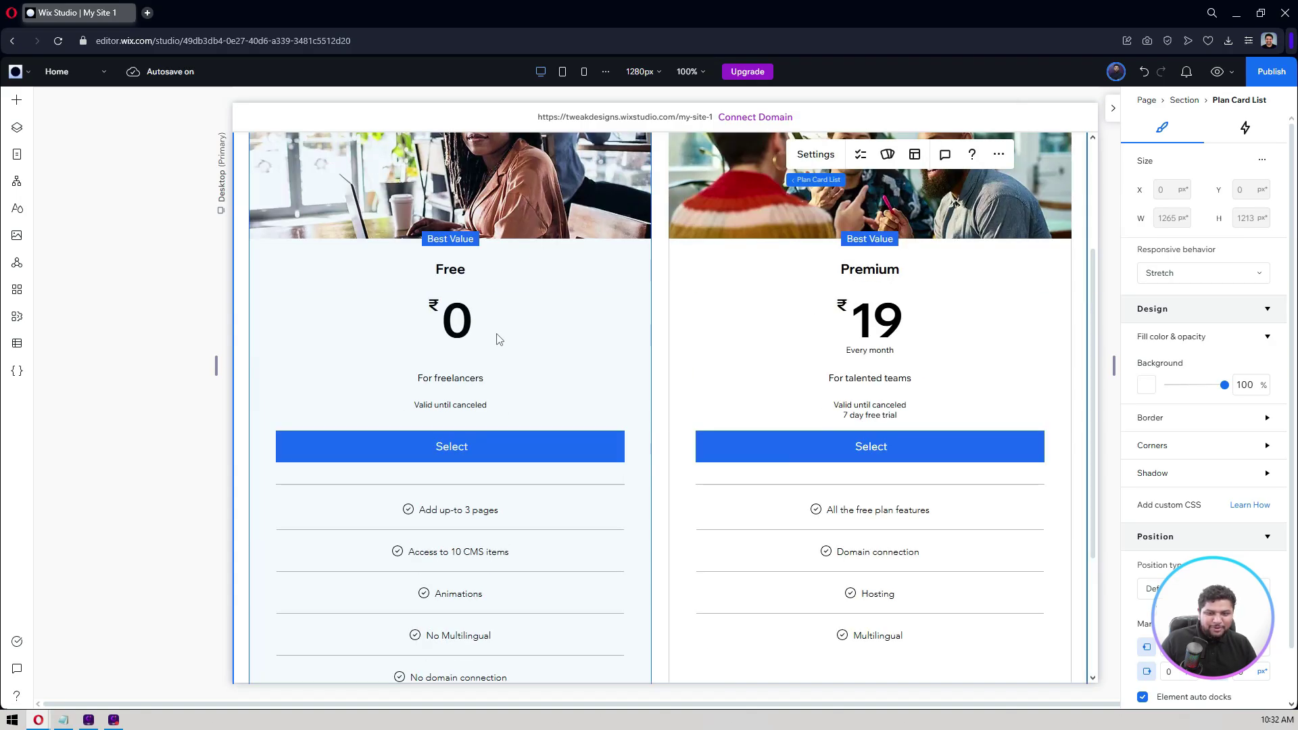
pyautogui.scroll(-3, 499, 340)
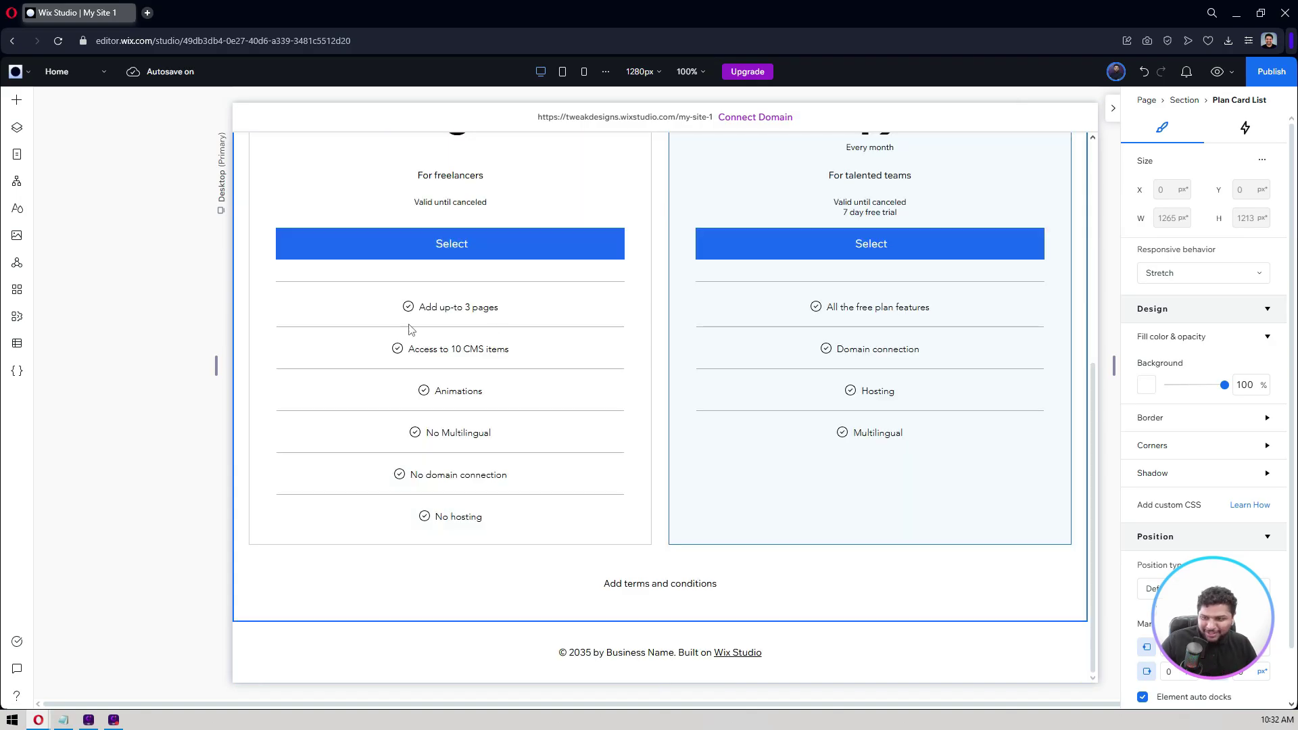
# Review the Checkout, Thank You and Paywall pages that belong to Pricing Plans.
pyautogui.click(87, 72)
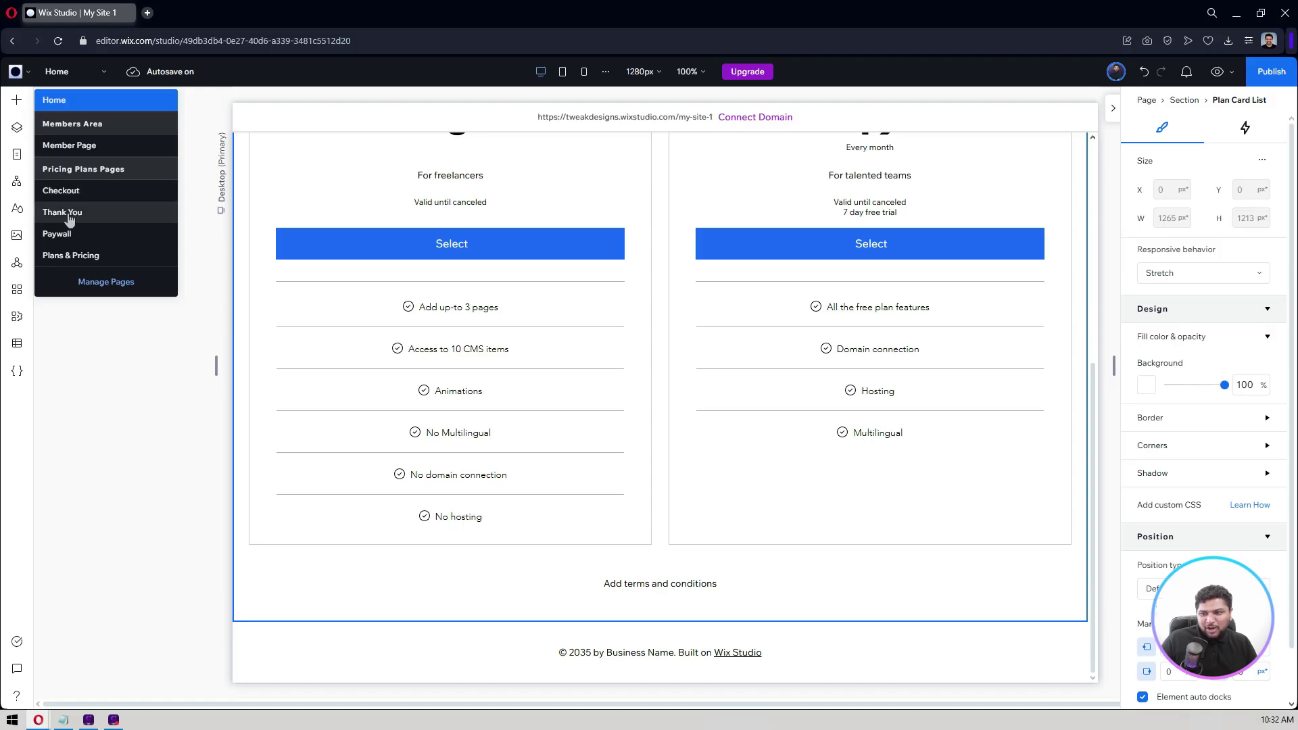
pyautogui.click(68, 193)
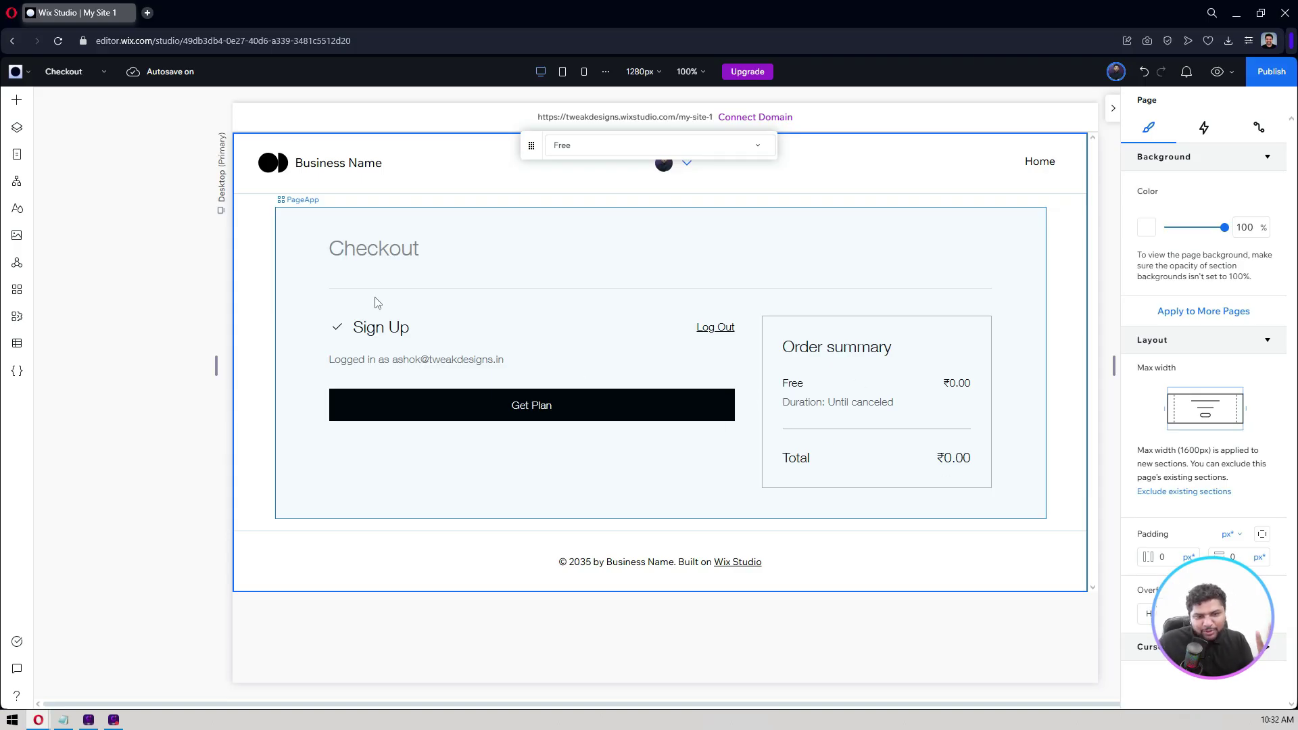
pyautogui.click(85, 71)
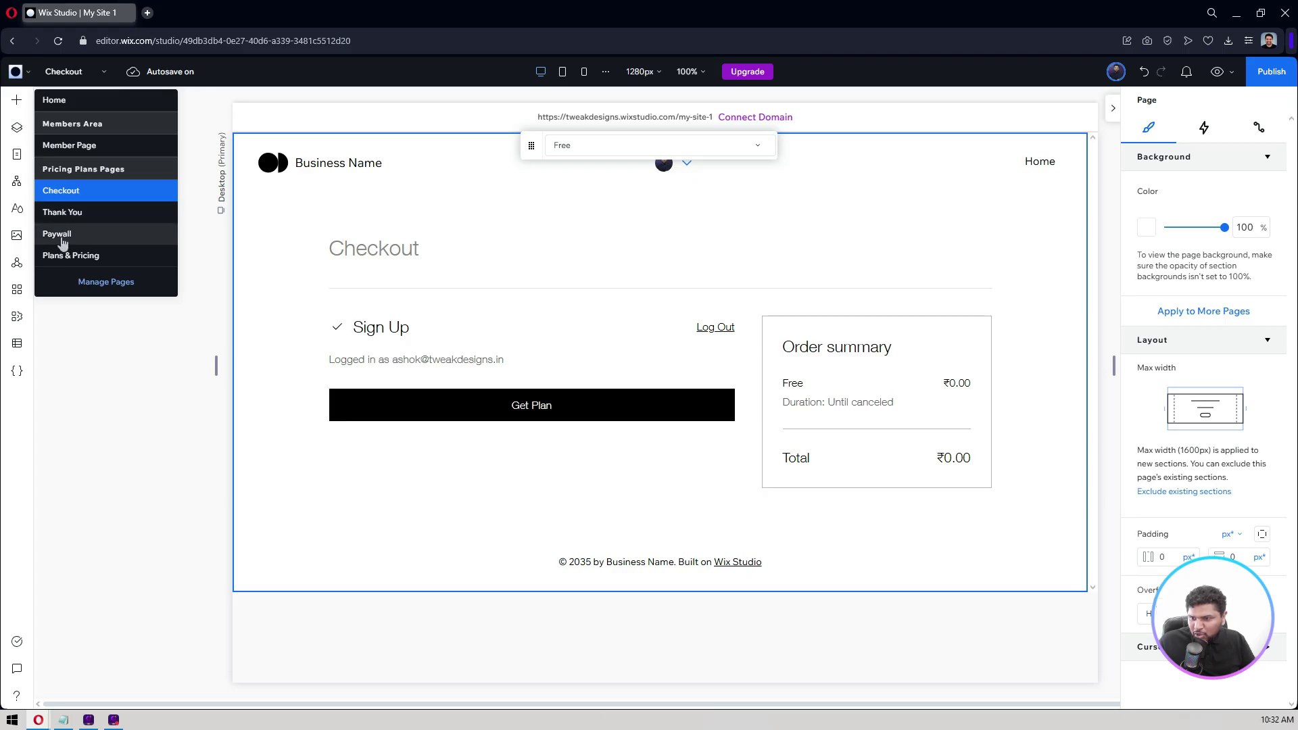
pyautogui.click(60, 214)
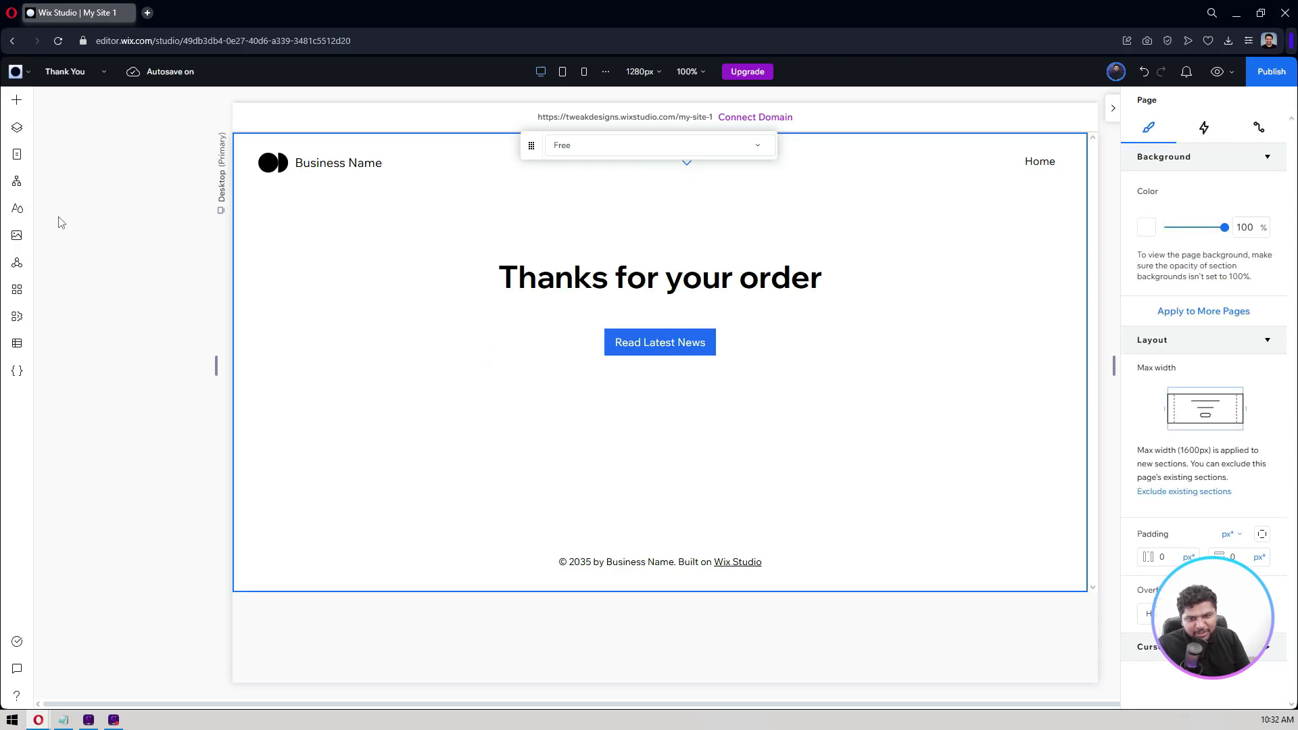
pyautogui.click(73, 74)
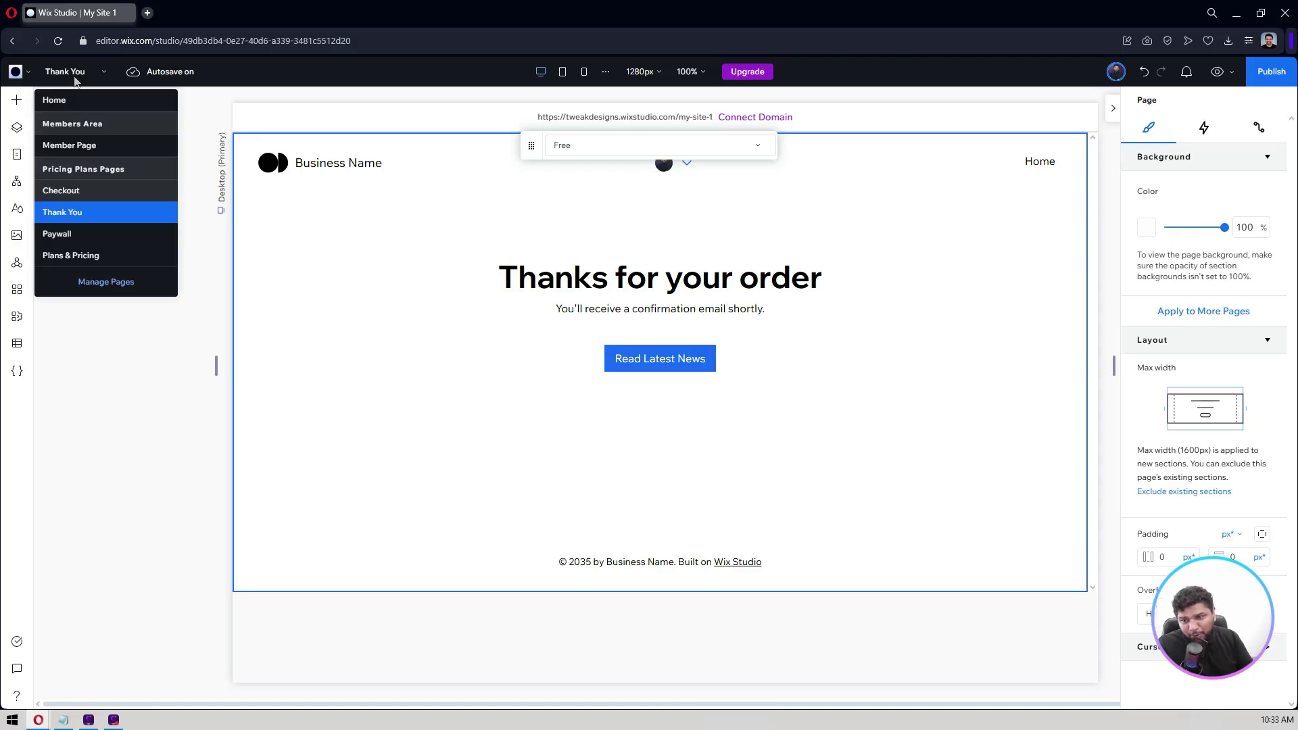
pyautogui.click(82, 234)
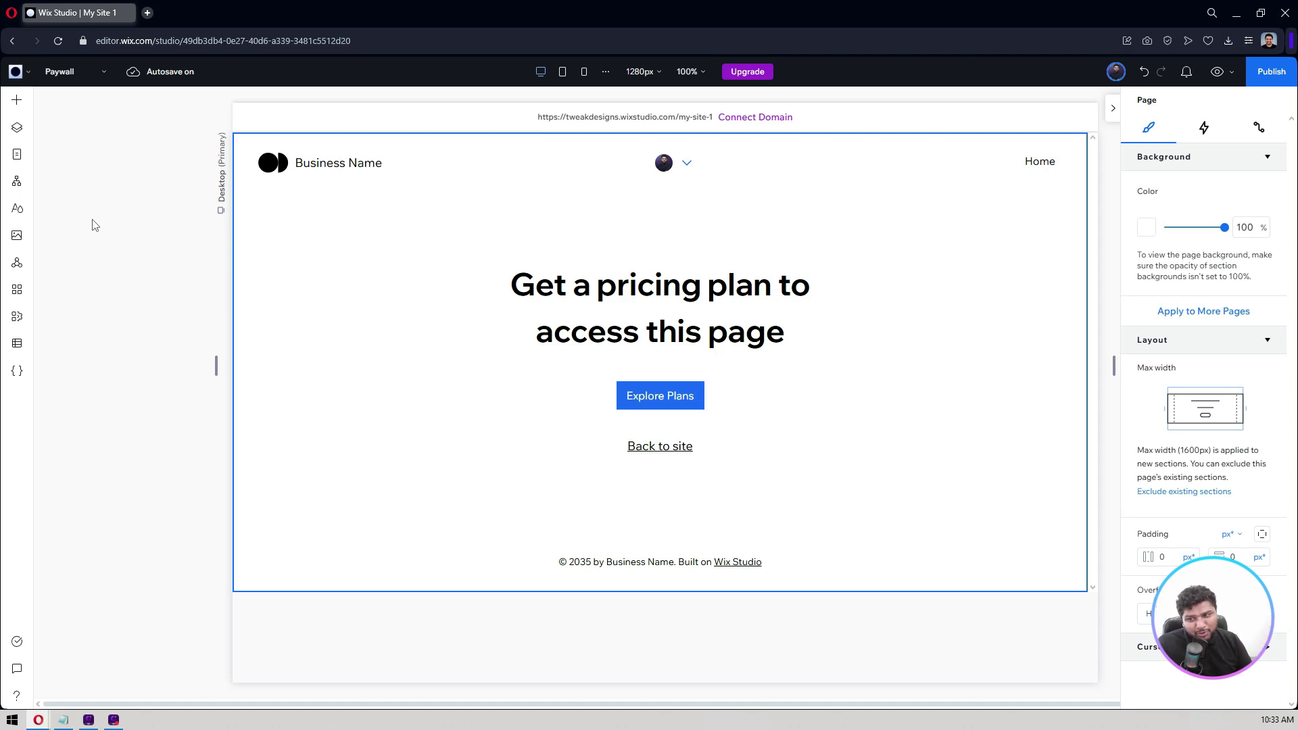
# Look at the page settings of the Paywall page and open those of the Plans & Pricing page.
pyautogui.click(29, 165)
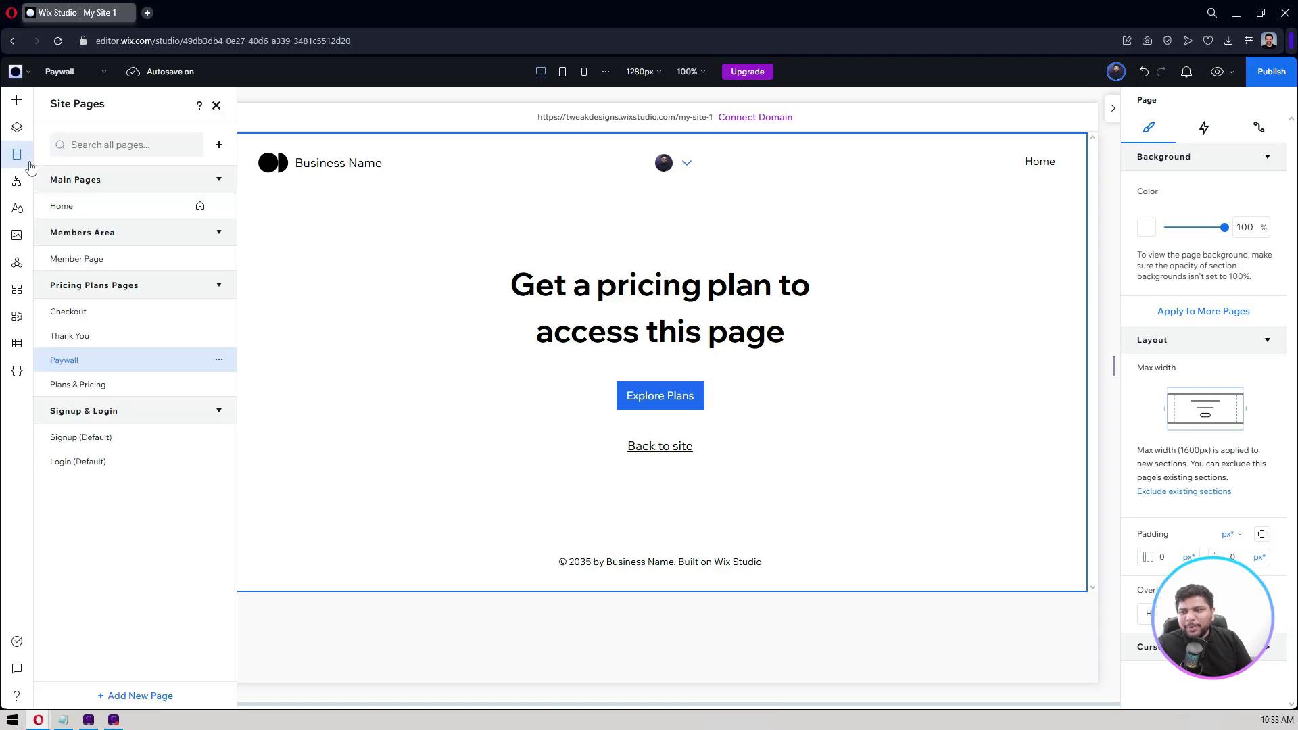
pyautogui.click(218, 360)
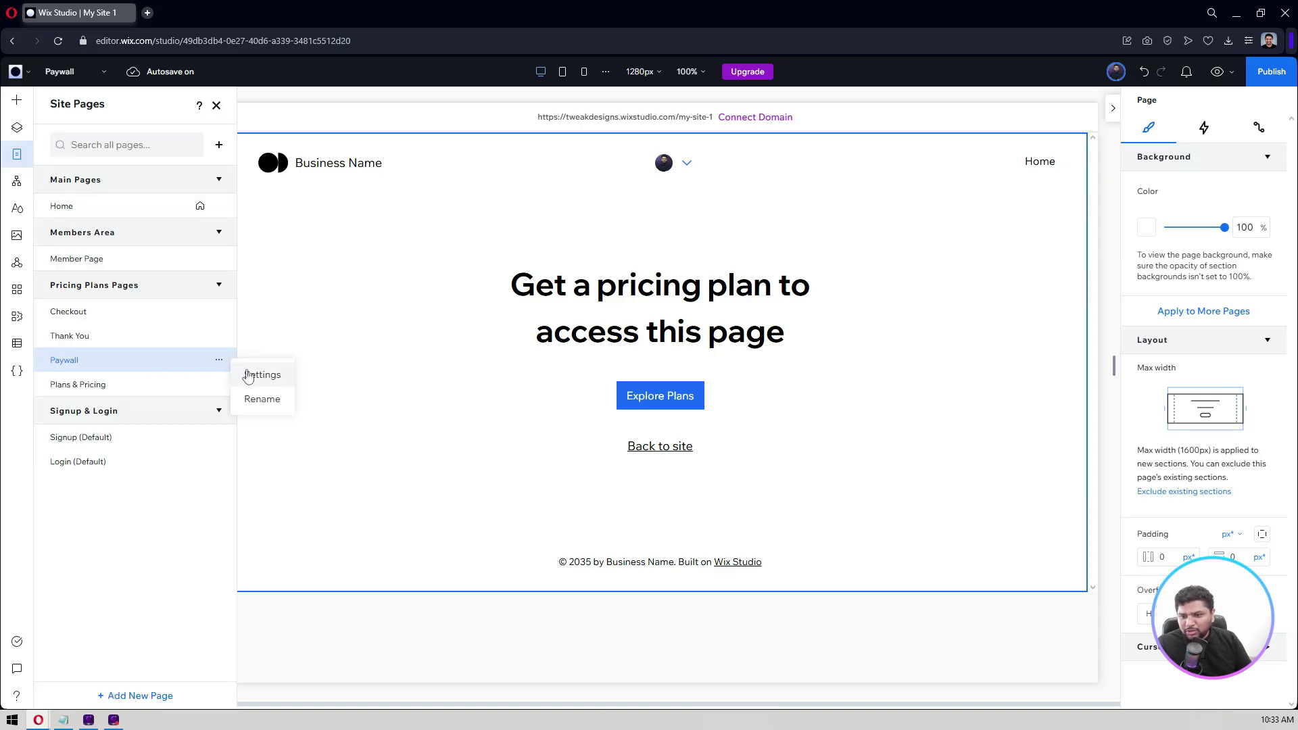
pyautogui.click(248, 377)
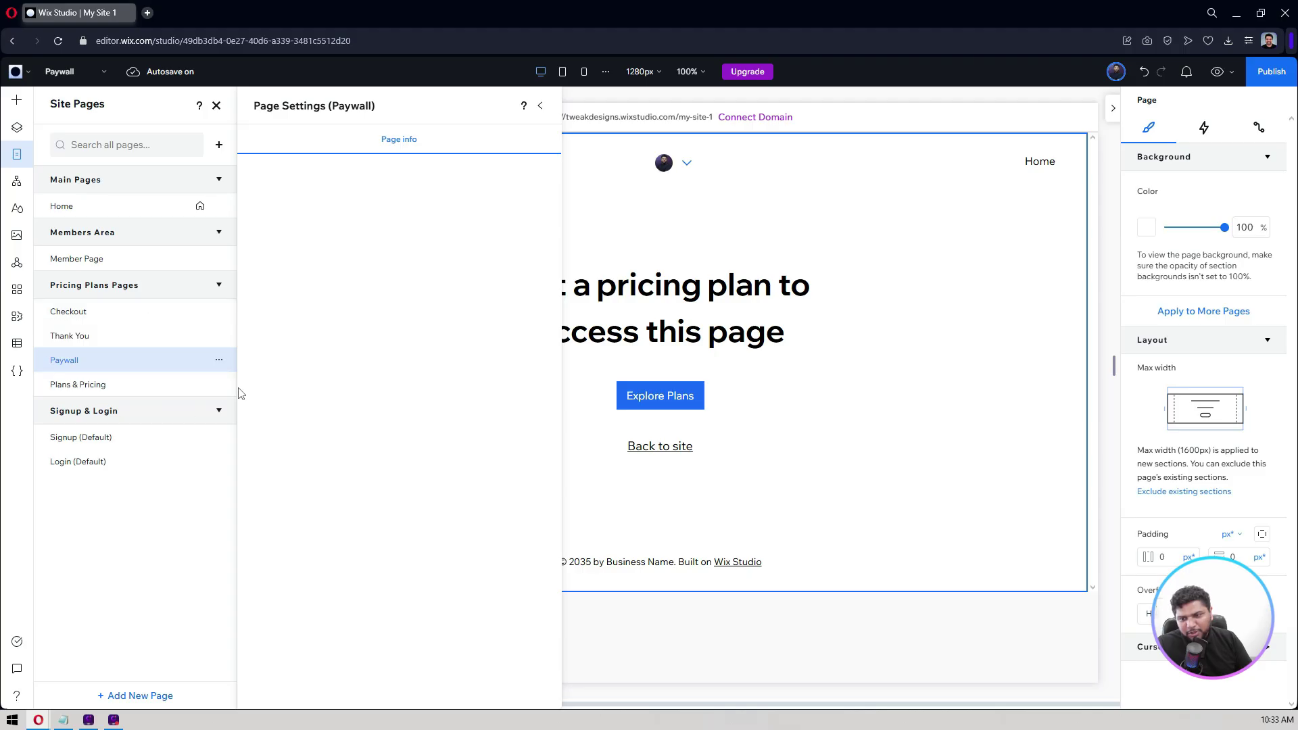
pyautogui.click(220, 385)
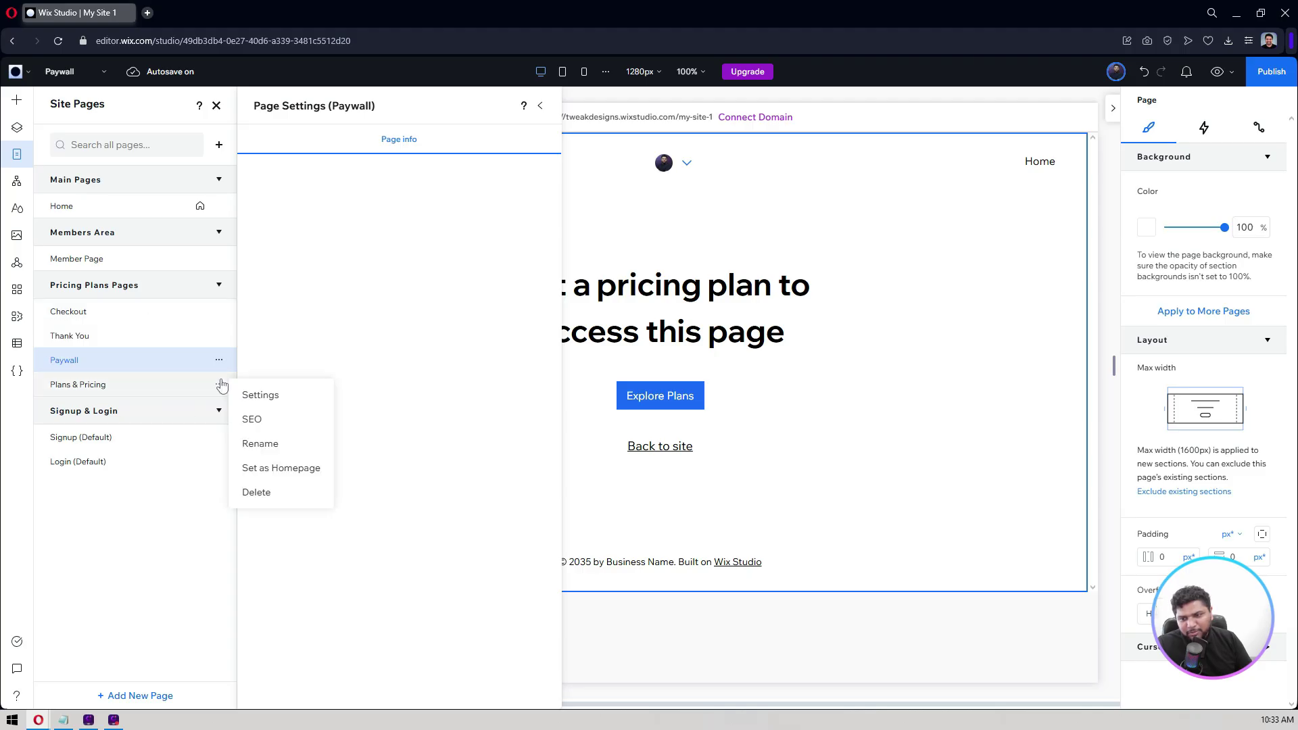
pyautogui.click(269, 421)
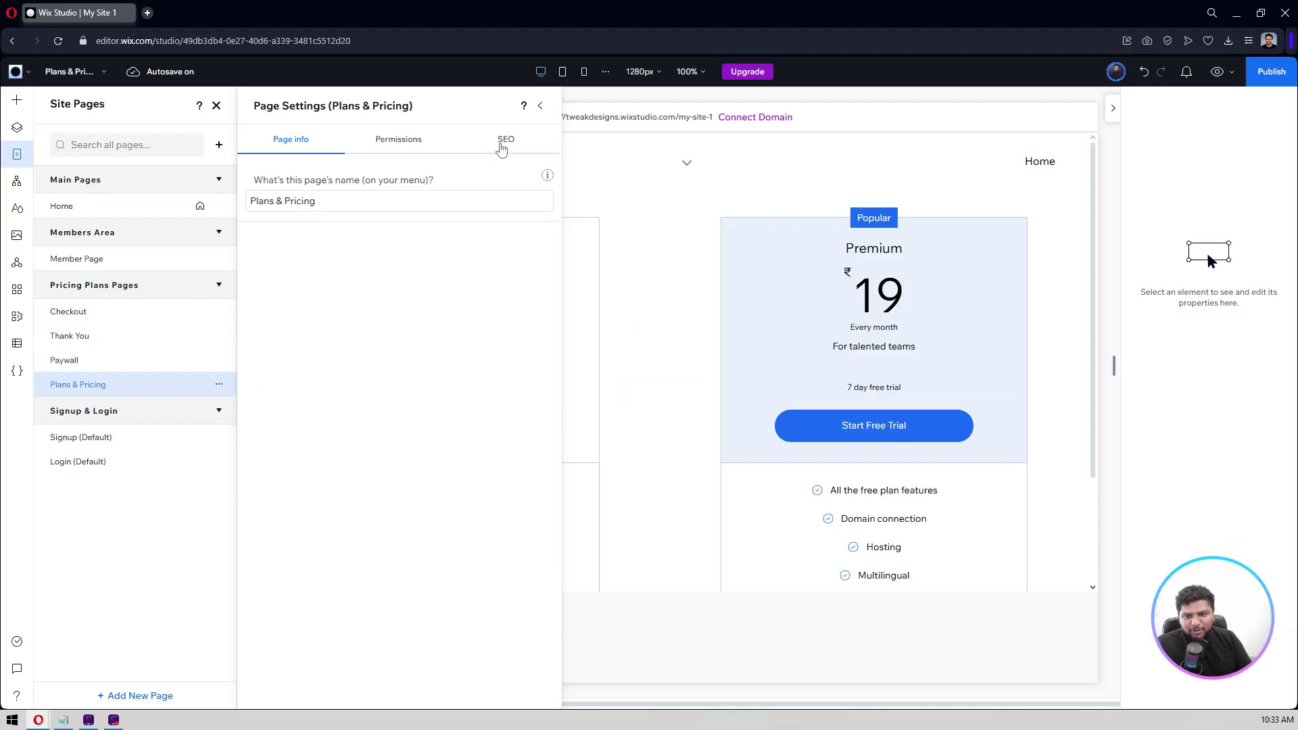